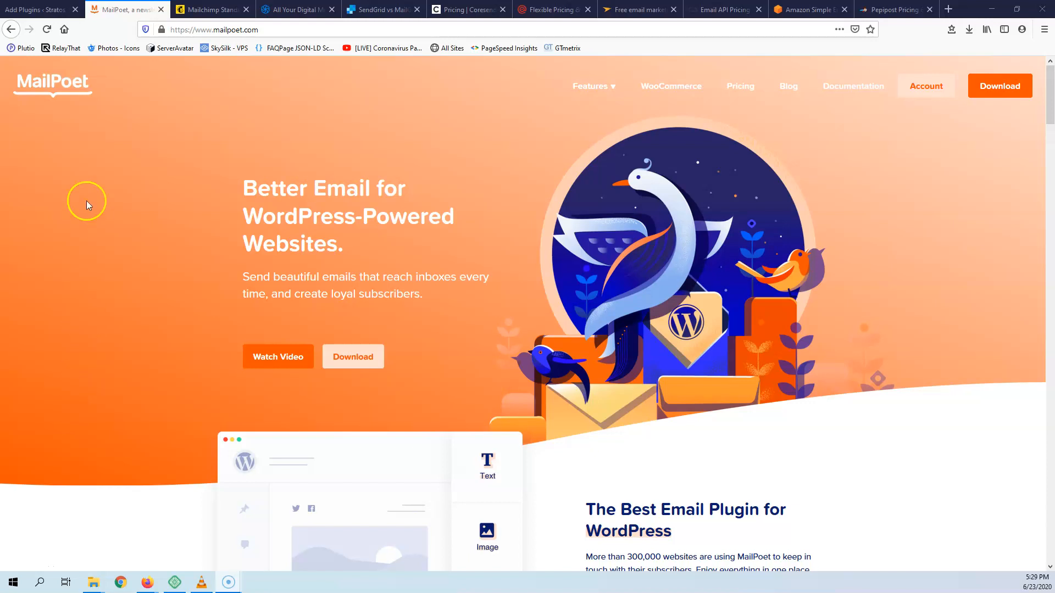
# - Open MailPoet's pricing page and set the subscriber slider to 5,000, showing Premium at 46€/month
pyautogui.moveTo(615, 87)
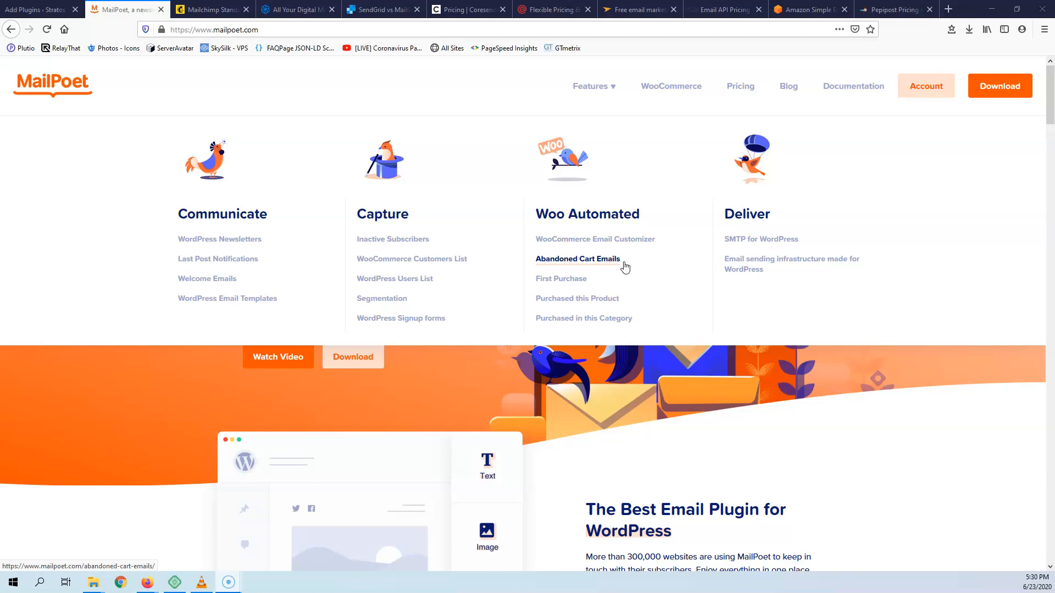
pyautogui.click(609, 284)
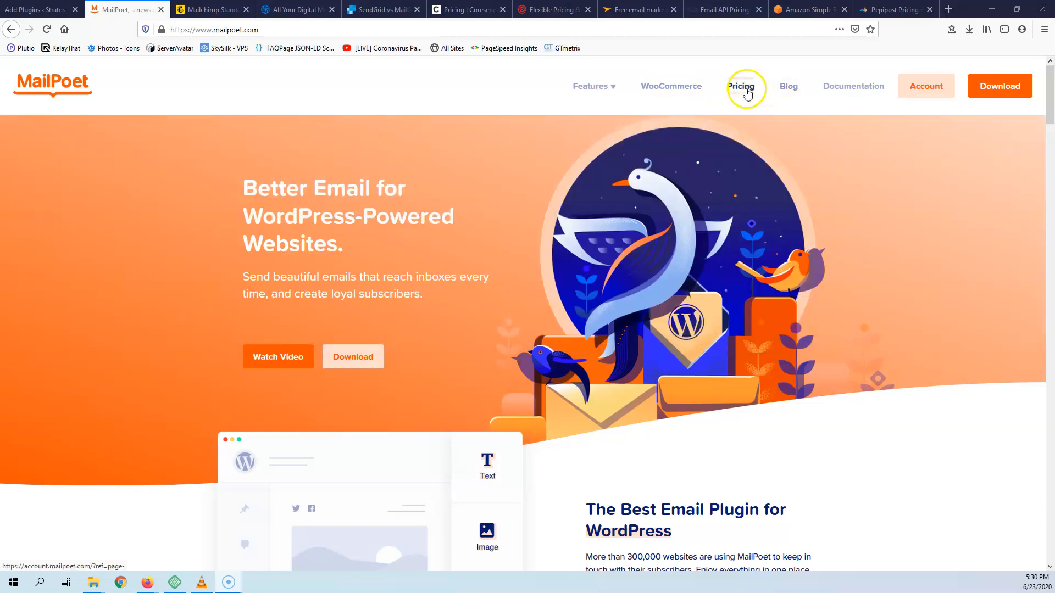
pyautogui.click(751, 87)
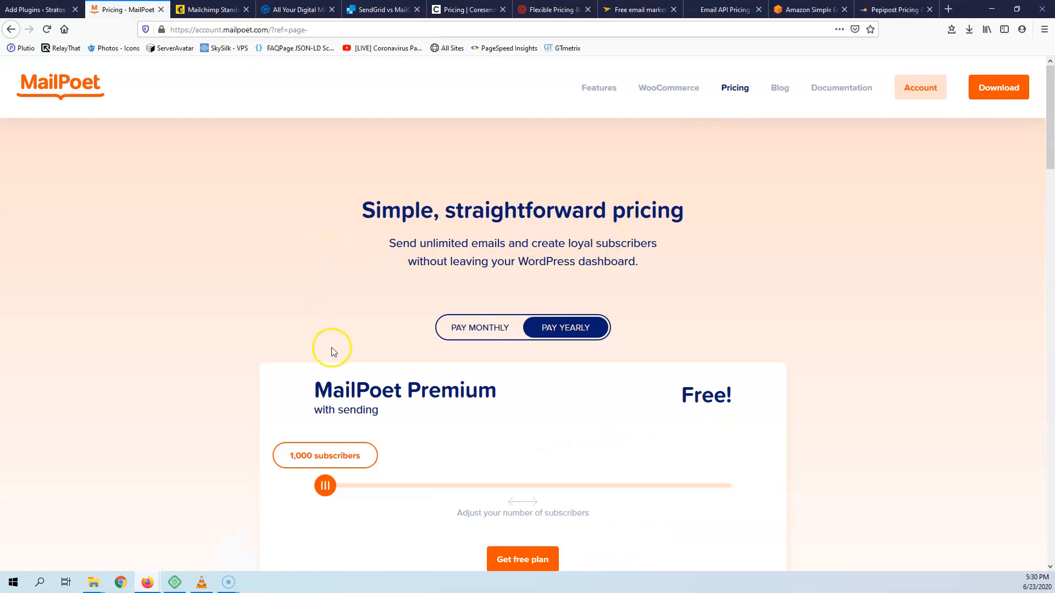
pyautogui.scroll(-2, 331, 354)
pyautogui.moveTo(325, 430); pyautogui.dragTo(457, 435)
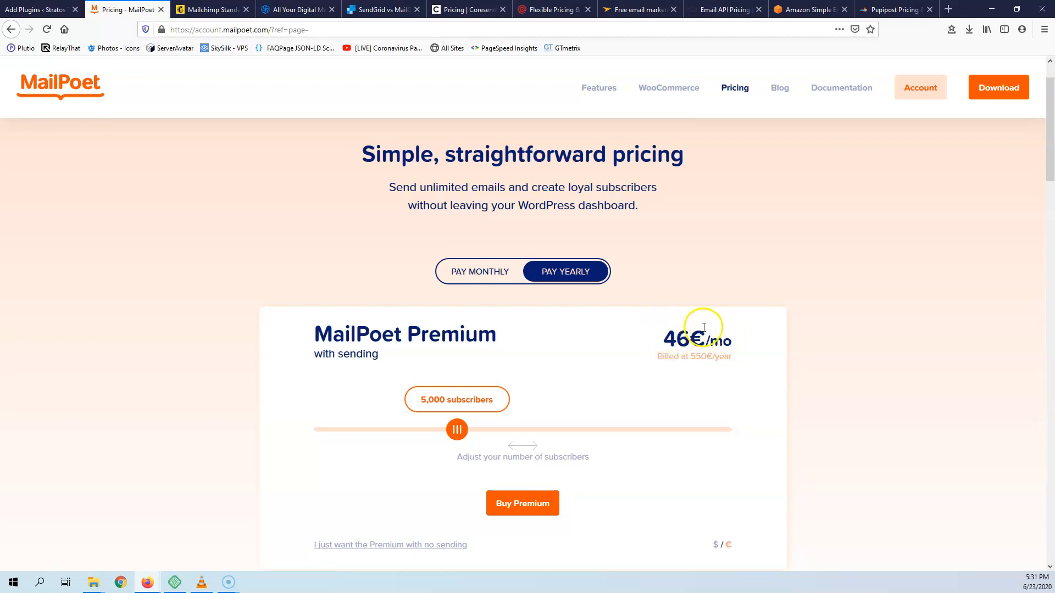
# - Price Mailchimp Standard at 5,000 contacts ($74.99/month), then return to MailPoet's pricing page
pyautogui.click(190, 5)
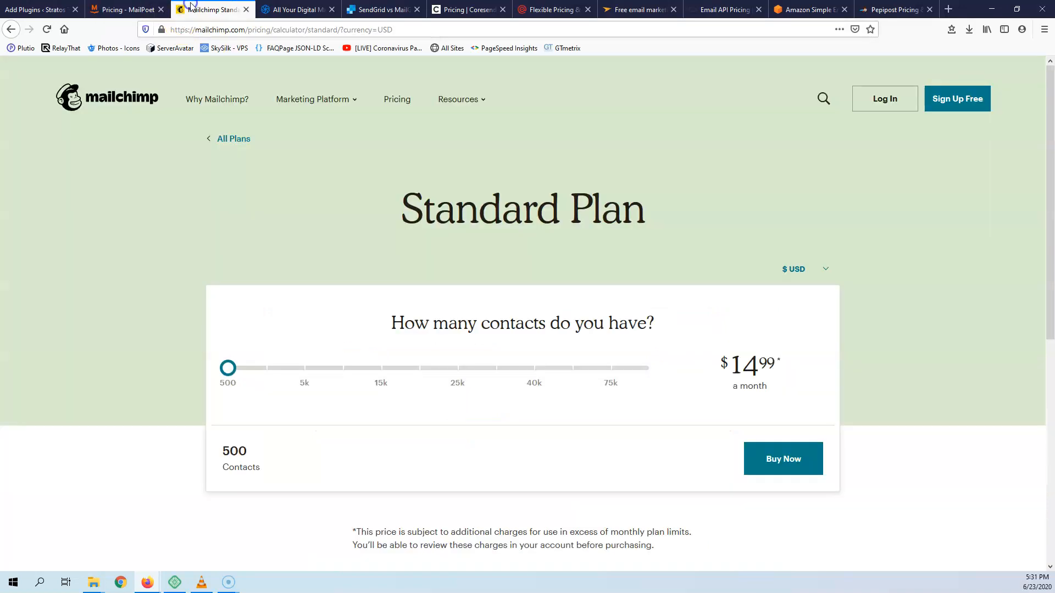
pyautogui.moveTo(228, 367); pyautogui.dragTo(301, 367)
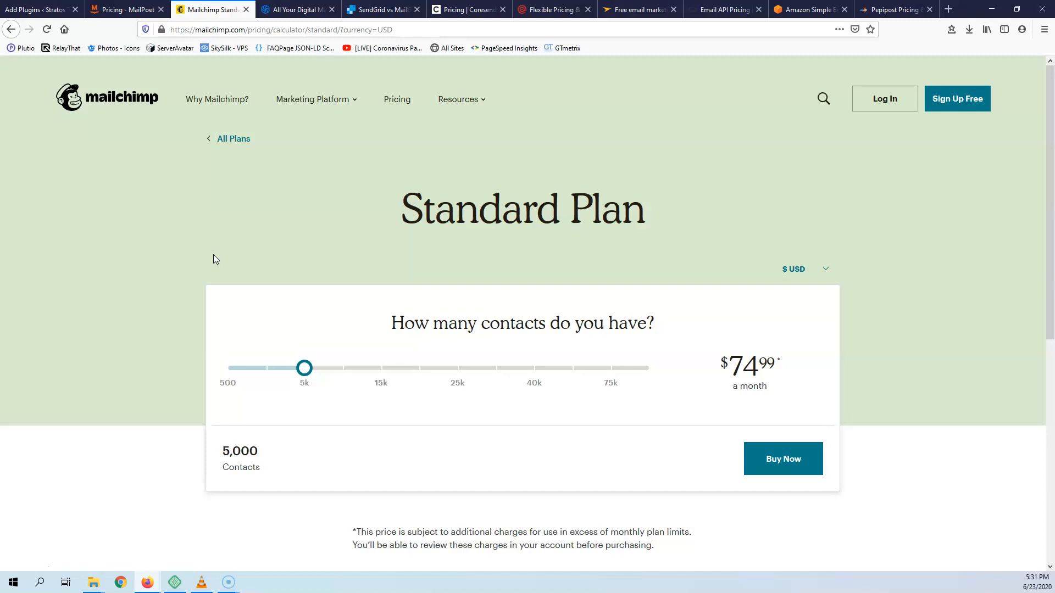
pyautogui.click(124, 11)
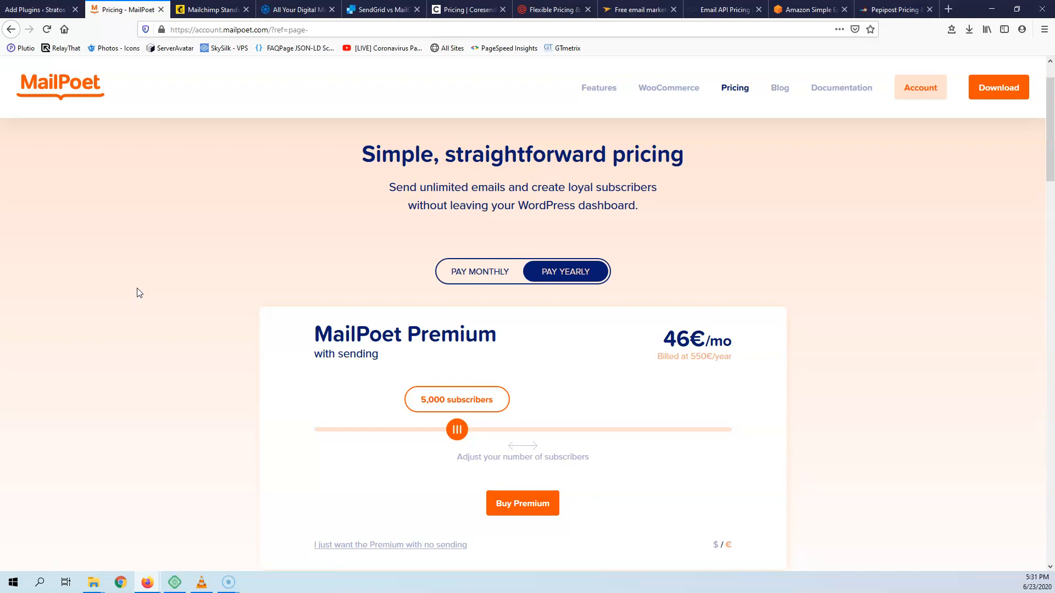
# - Raise MailPoet Premium to 10,000 subscribers (63€/mo, 750€/year) and go back to Add Plugins
pyautogui.moveTo(456, 429); pyautogui.dragTo(506, 432)
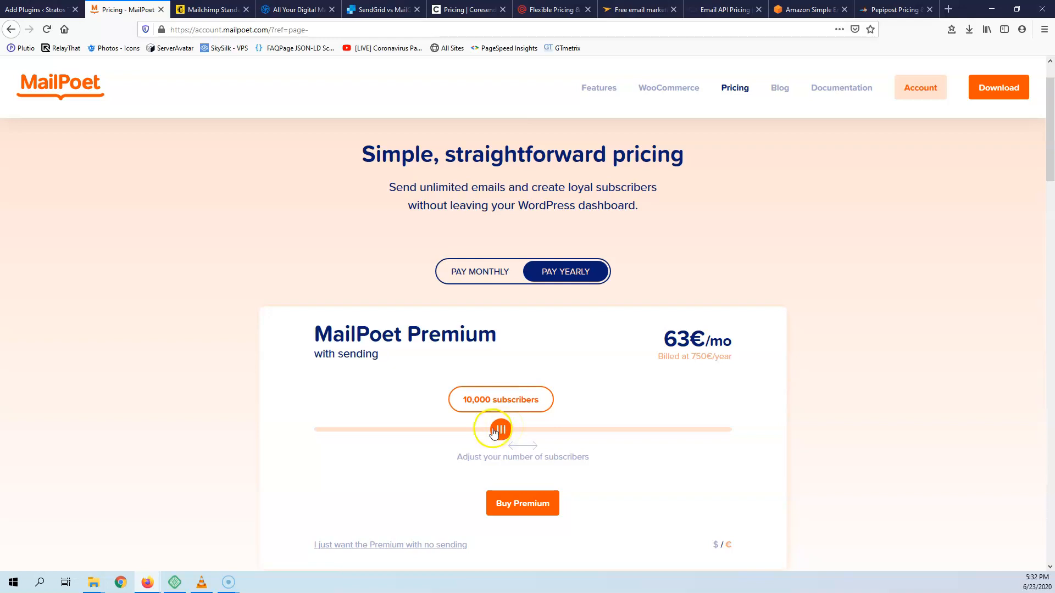
pyautogui.click(34, 10)
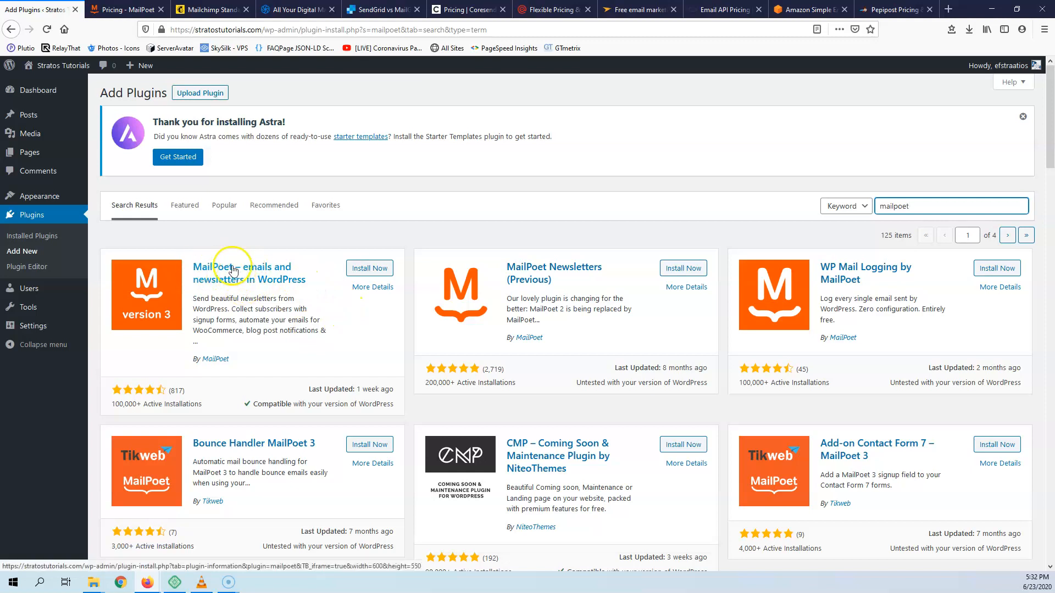
# - Install the MailPoet emails and newsletters plugin and activate it
pyautogui.click(365, 271)
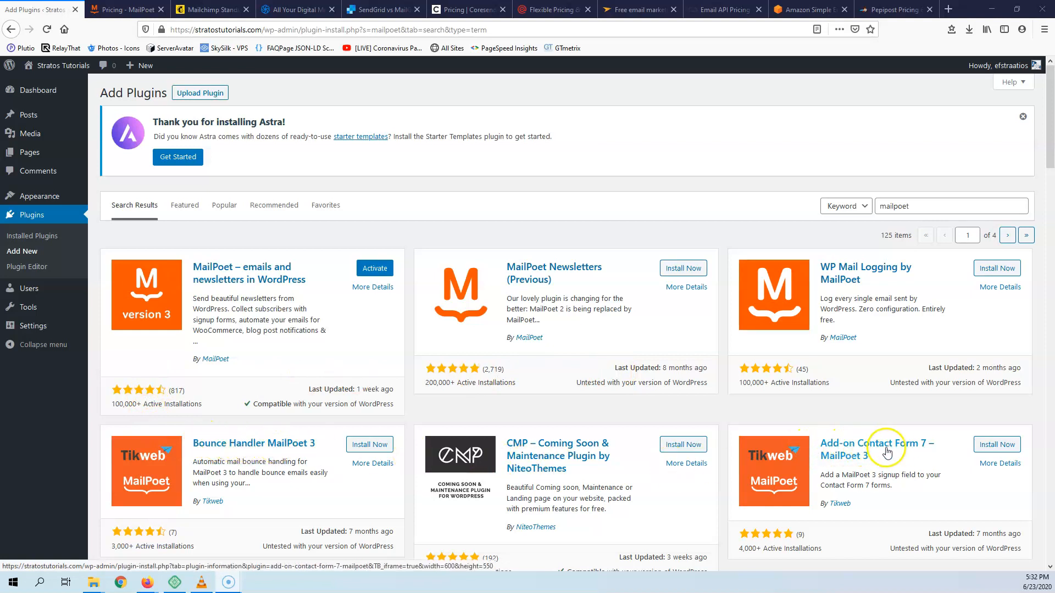
pyautogui.scroll(-2, 909, 448)
pyautogui.scroll(-4, 909, 447)
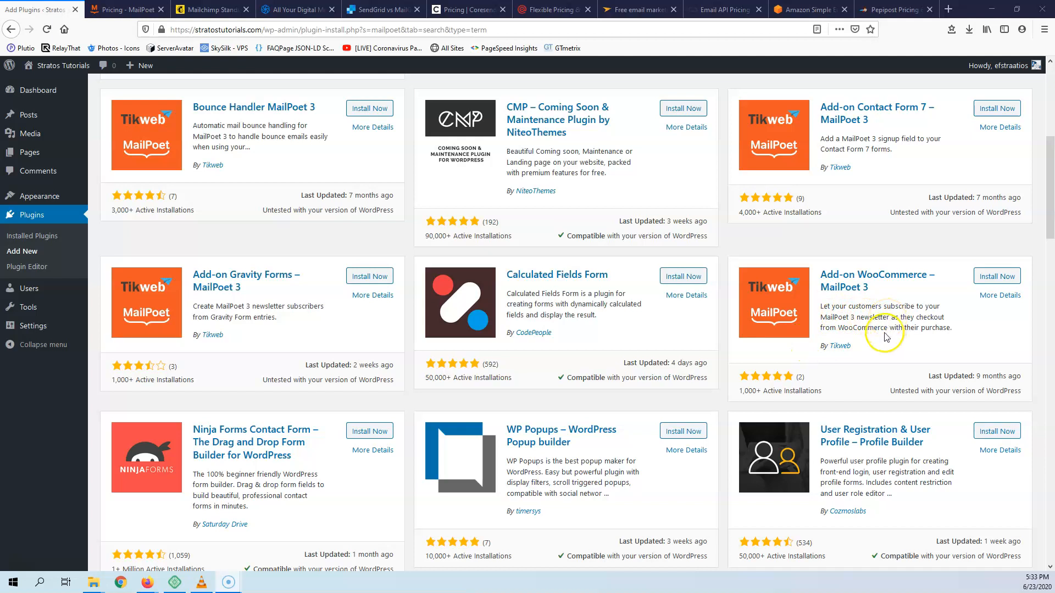
pyautogui.scroll(-2, 211, 440)
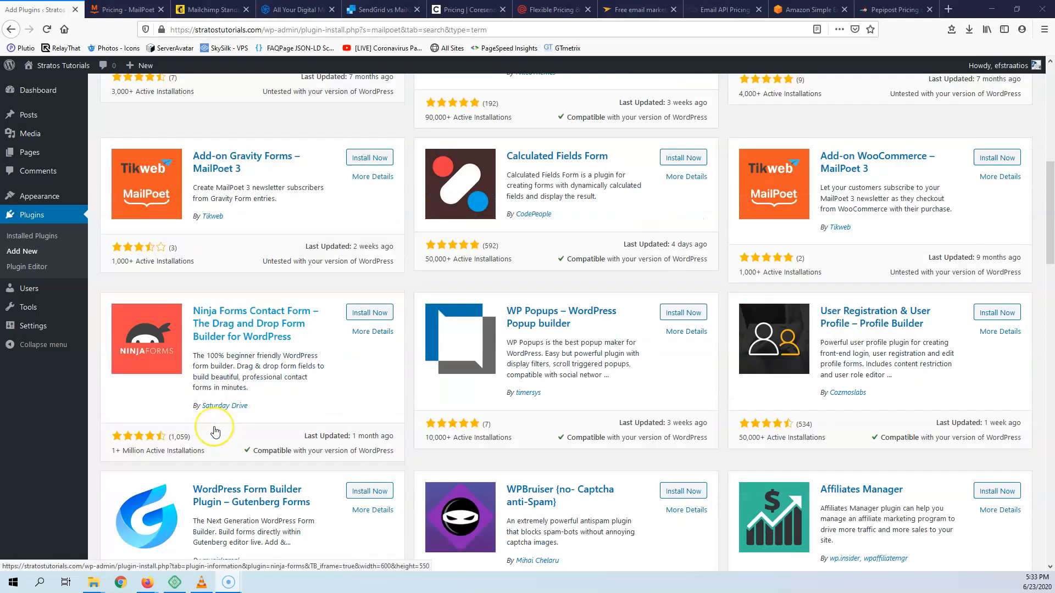
pyautogui.scroll(-6, 214, 431)
pyautogui.scroll(1, 215, 431)
pyautogui.scroll(-7, 216, 431)
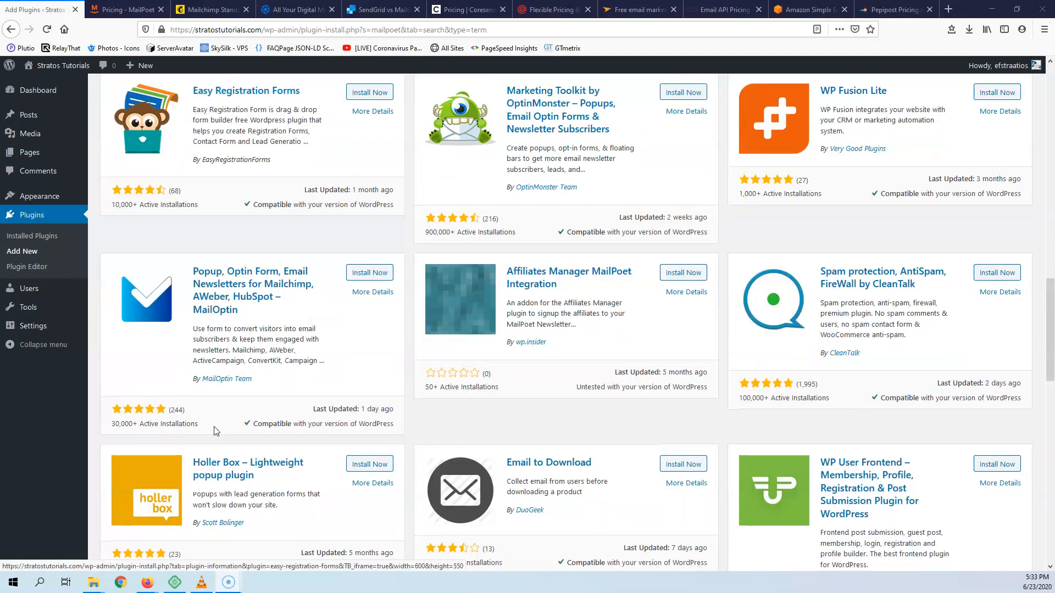
pyautogui.scroll(15, 216, 431)
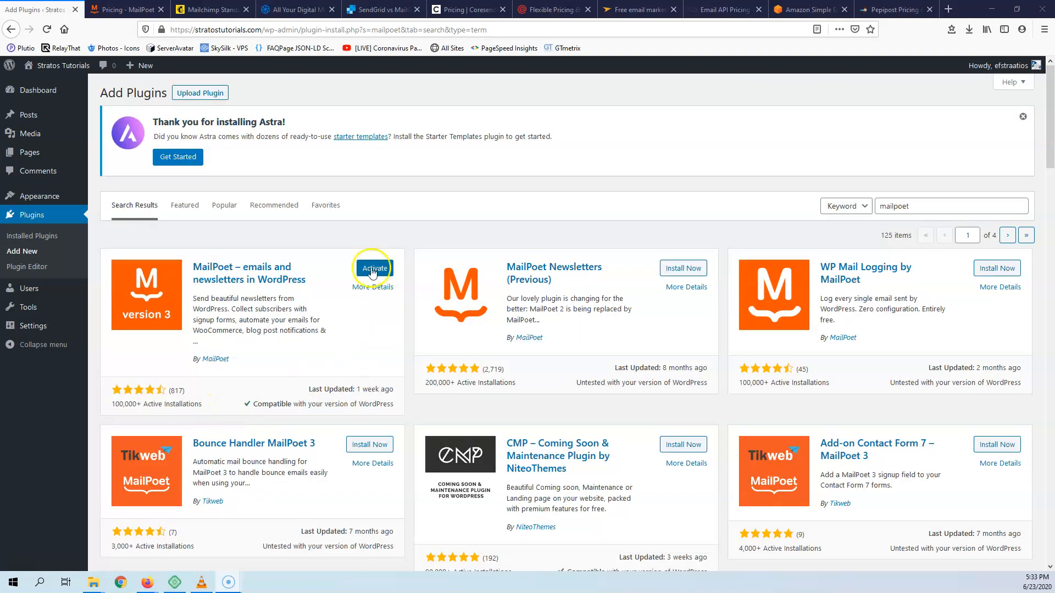
pyautogui.click(374, 269)
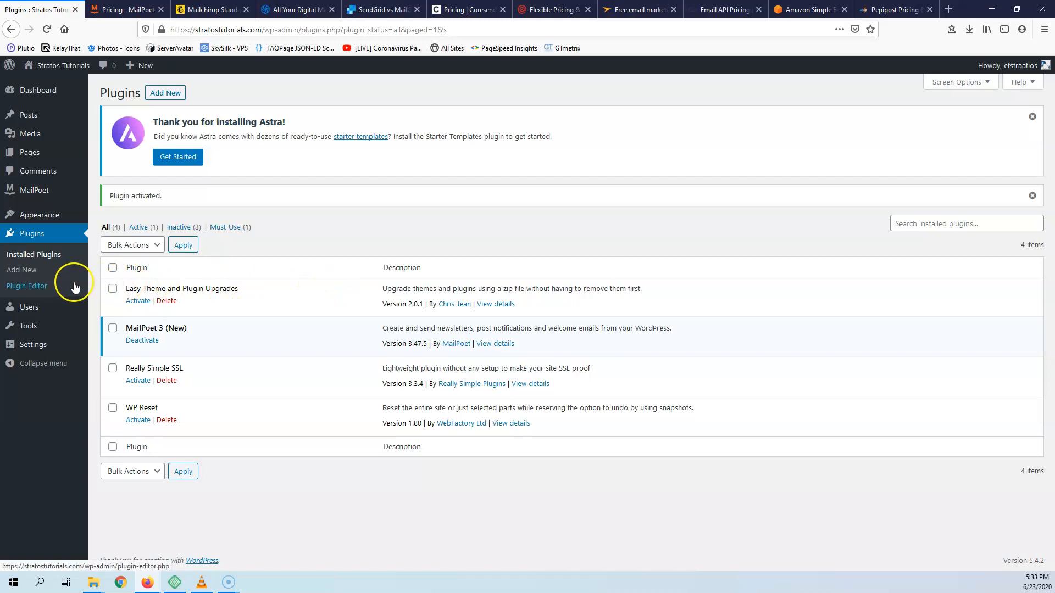
# - Launch MailPoet's welcome wizard from Settings, viewing the Stratos Tutorials site in a new tab
pyautogui.moveTo(39, 207)
pyautogui.click(112, 256)
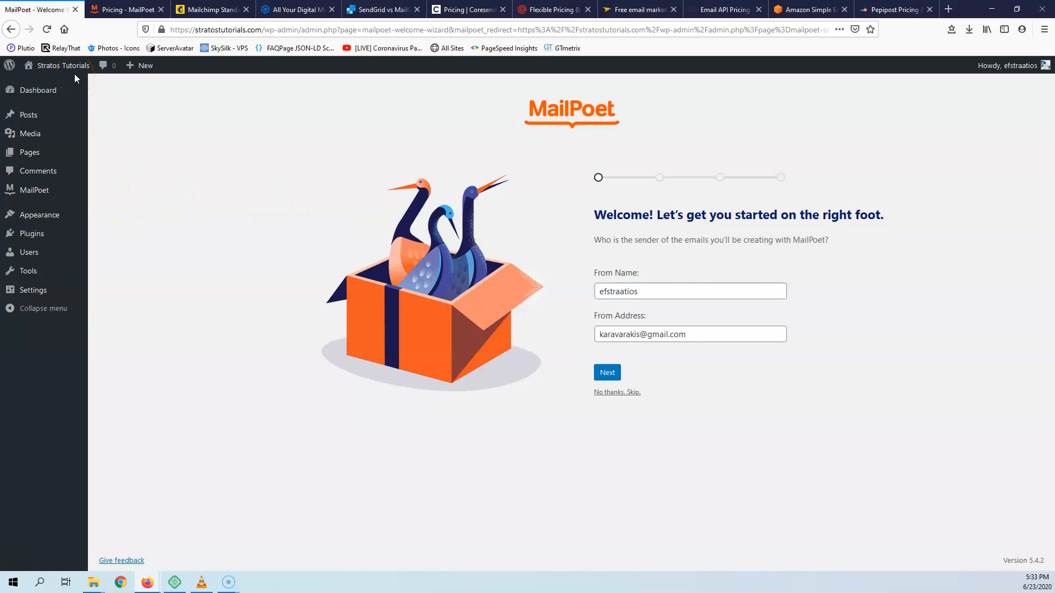
pyautogui.moveTo(72, 66)
pyautogui.rightClick(54, 82)
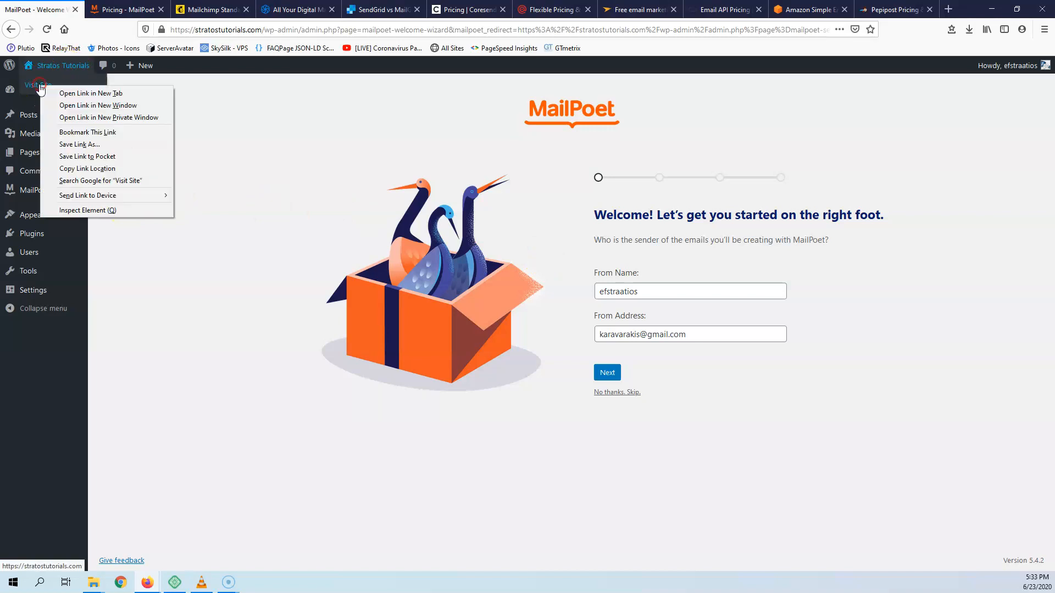
pyautogui.click(83, 88)
pyautogui.click(103, 11)
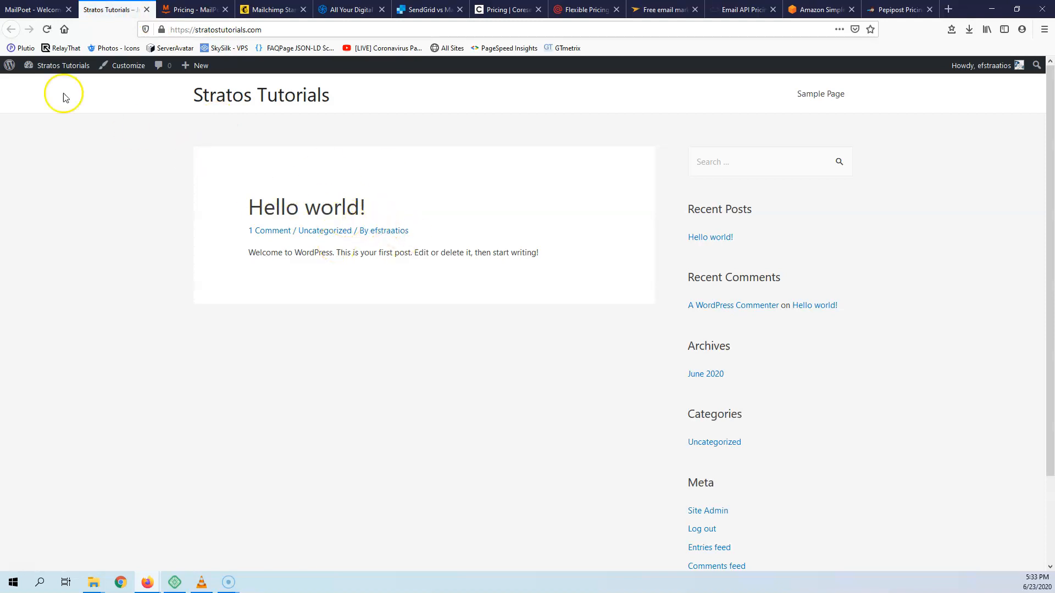
pyautogui.click(42, 11)
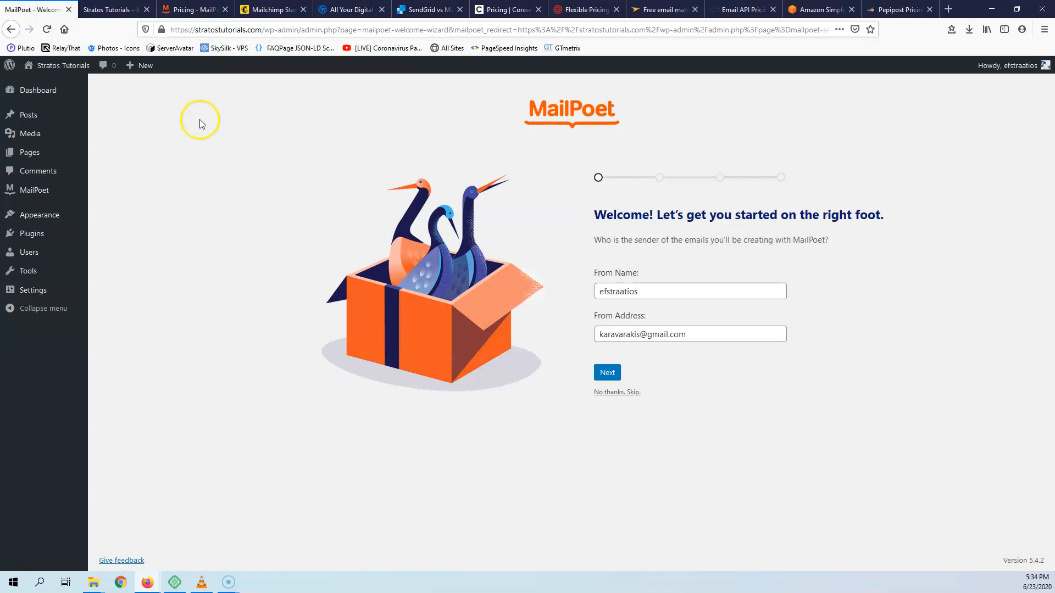
# - Set the sender name to StratosTutorials and the From Address to the site's .com info mailbox
pyautogui.moveTo(671, 292); pyautogui.dragTo(598, 292)
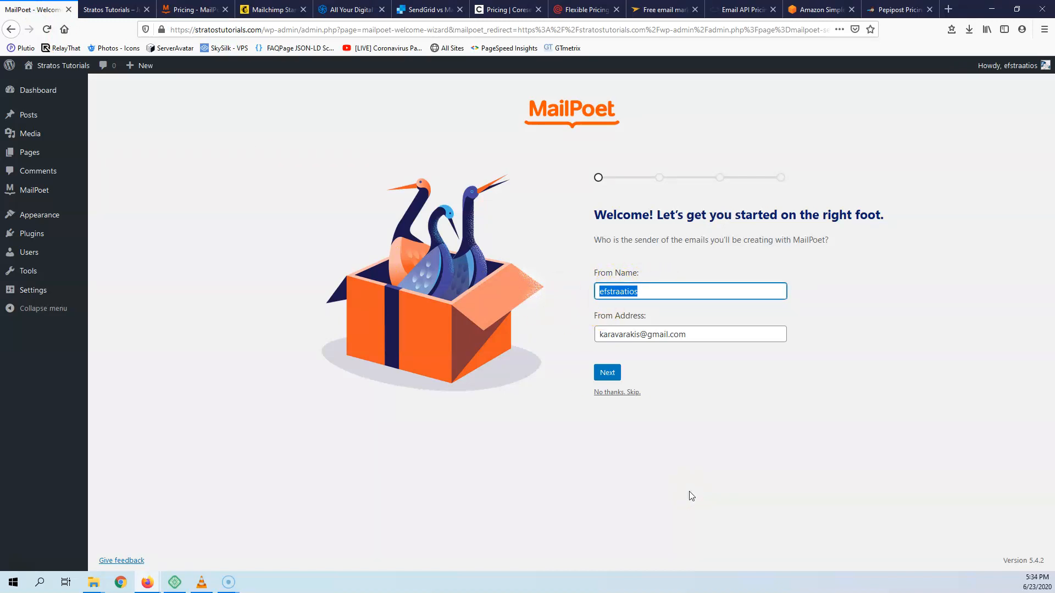
pyautogui.write('Str')
pyautogui.press('Tab')
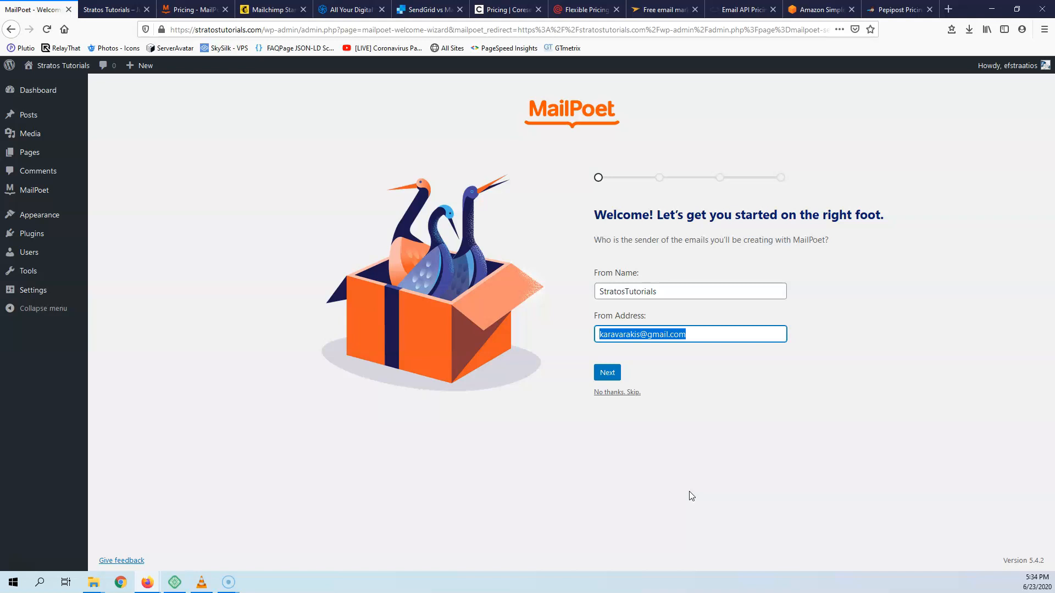
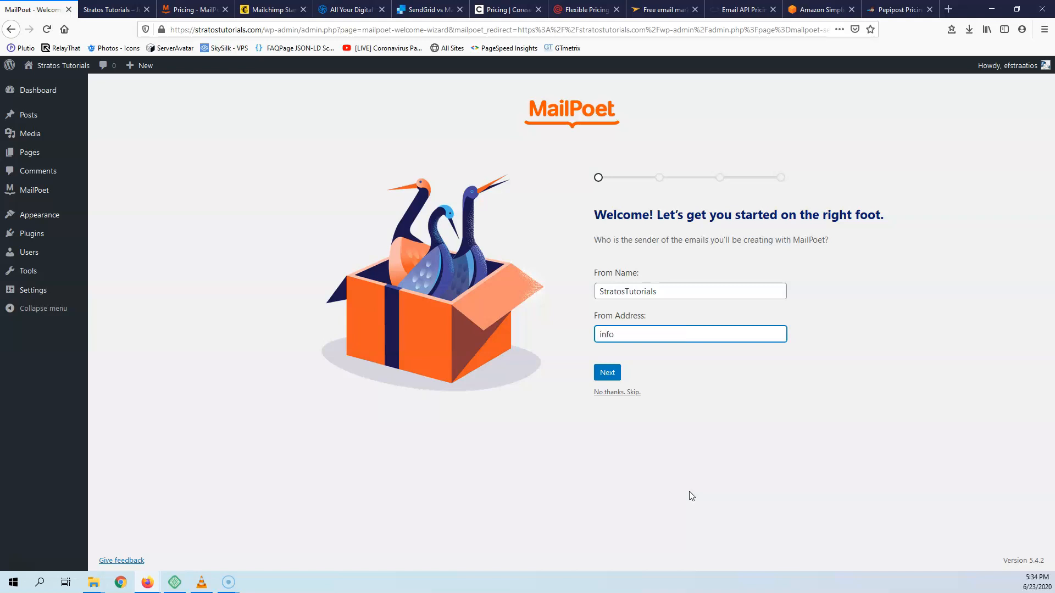
pyautogui.write('com')
# - Save the sender, skip the email course, allow usage tracking, and decline Premium
pyautogui.click(608, 372)
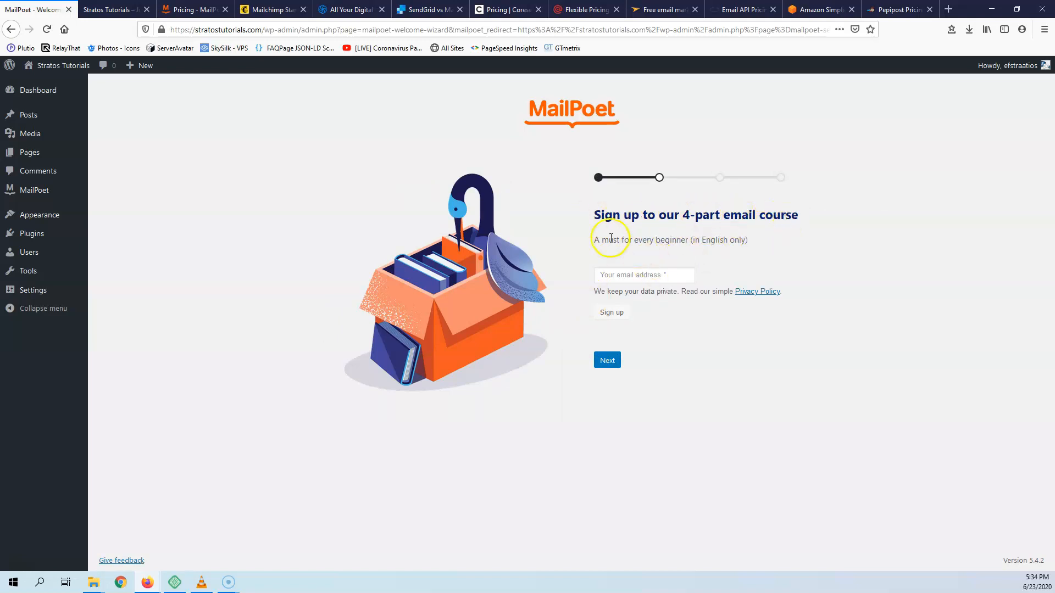
pyautogui.click(607, 359)
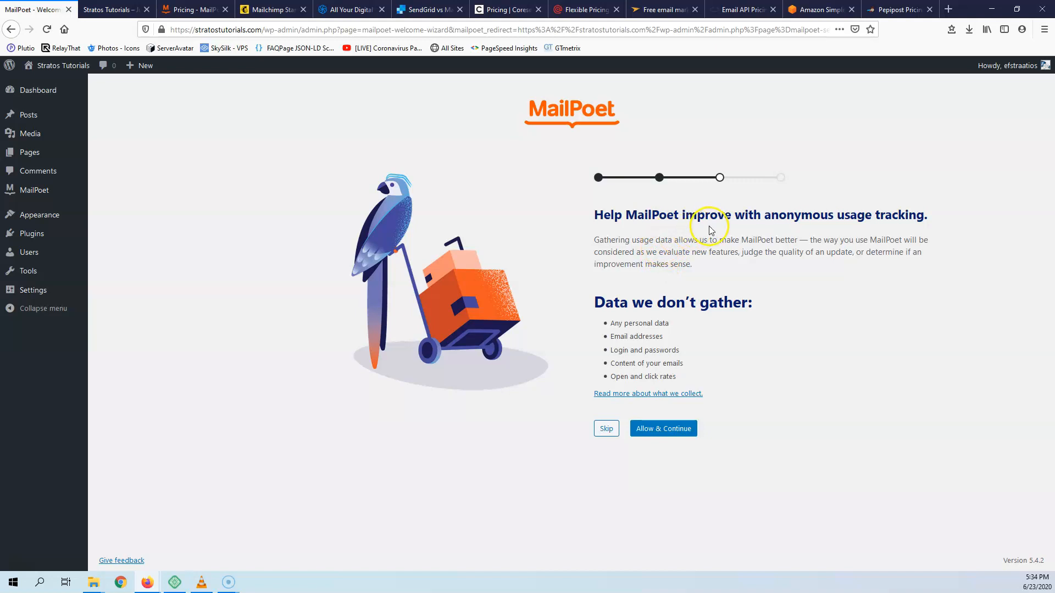
pyautogui.click(661, 432)
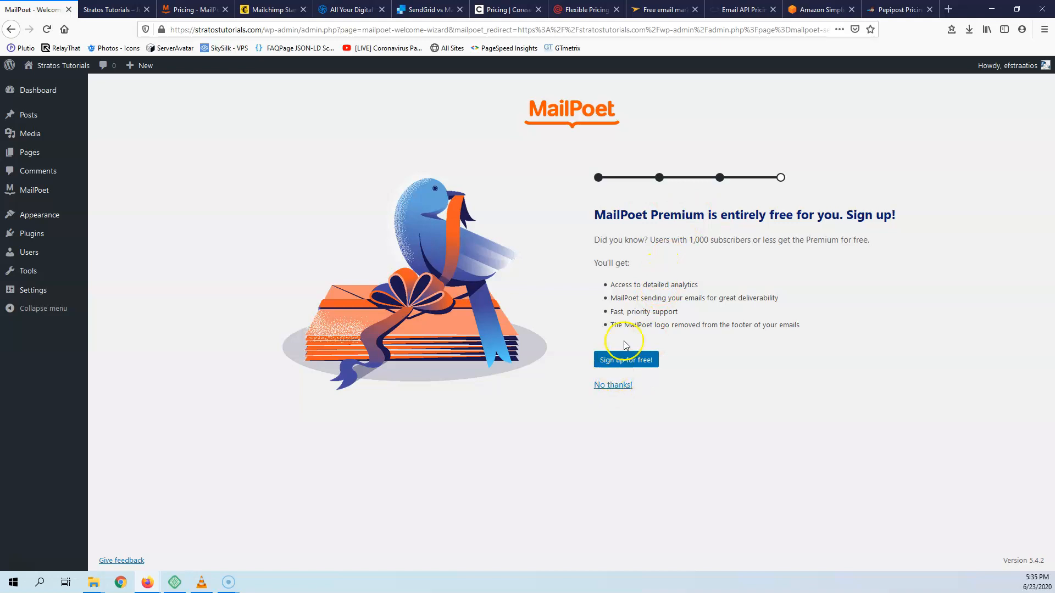
pyautogui.click(613, 385)
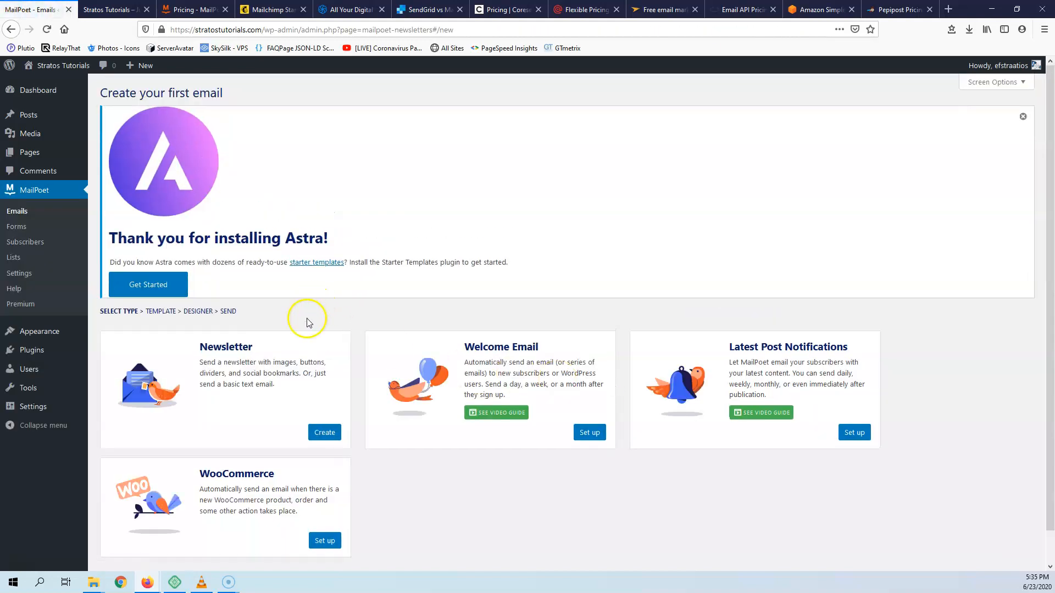
pyautogui.click(204, 11)
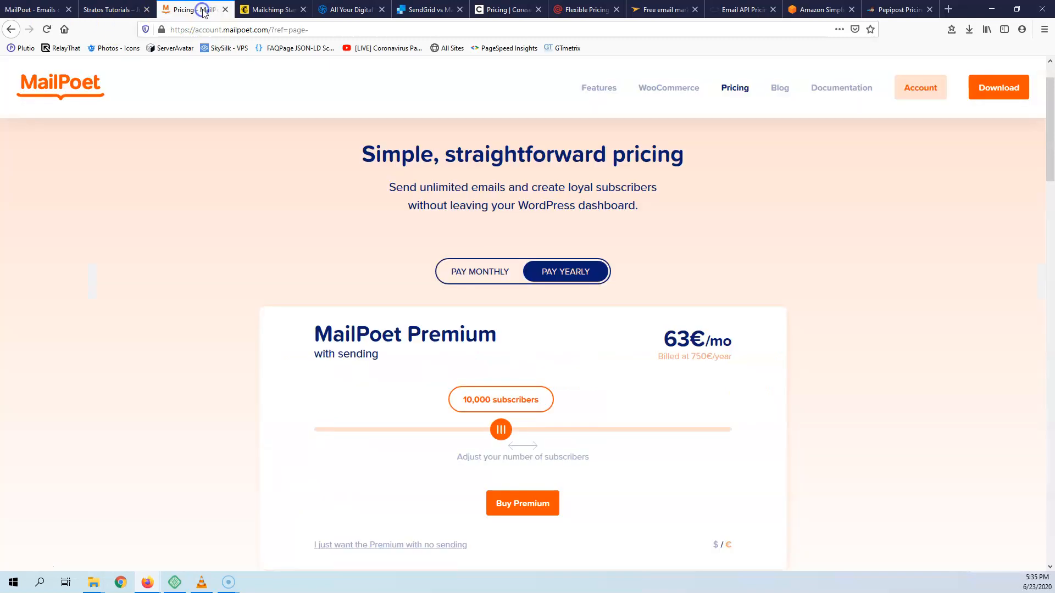
pyautogui.scroll(-2, 414, 278)
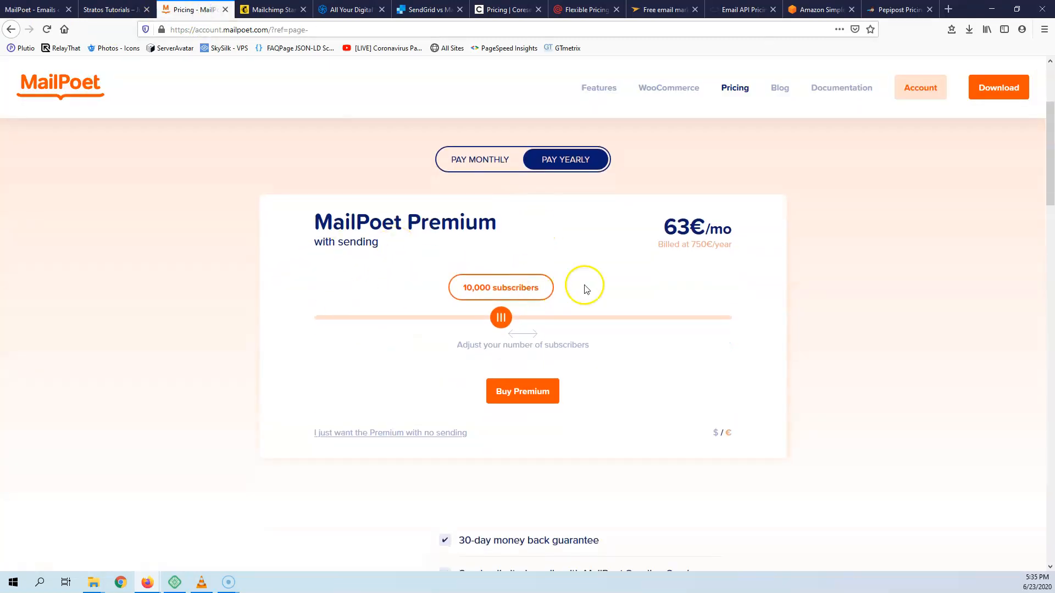
pyautogui.moveTo(509, 321); pyautogui.dragTo(333, 320)
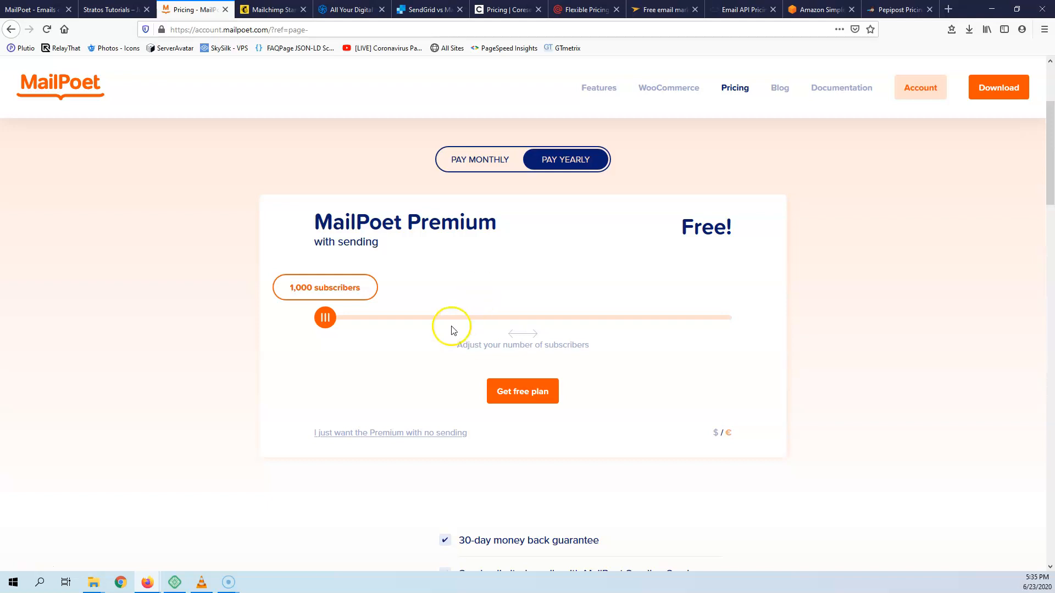
pyautogui.moveTo(467, 434); pyautogui.dragTo(309, 442)
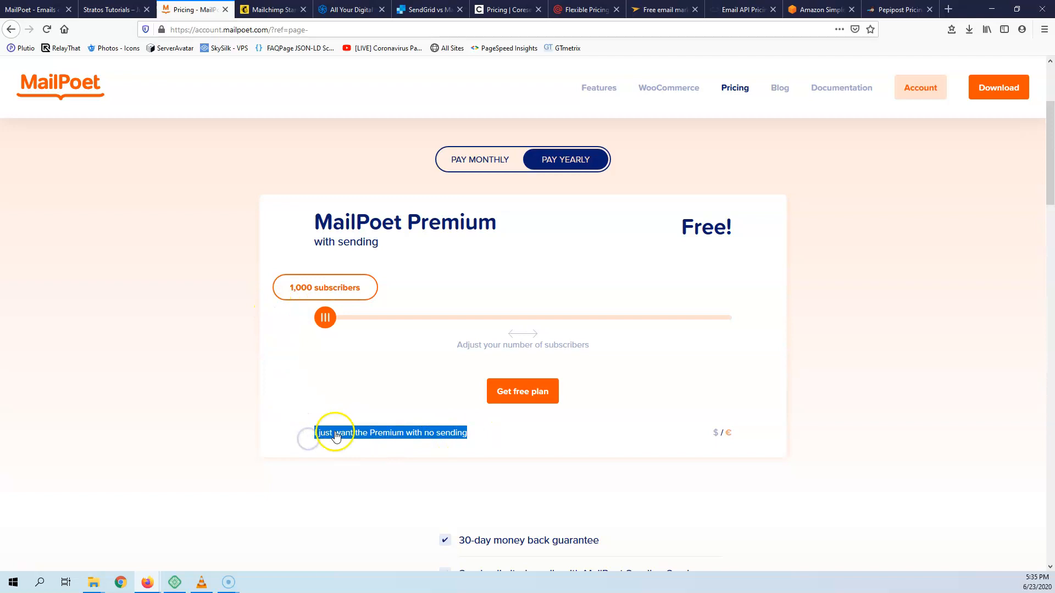
pyautogui.click(490, 437)
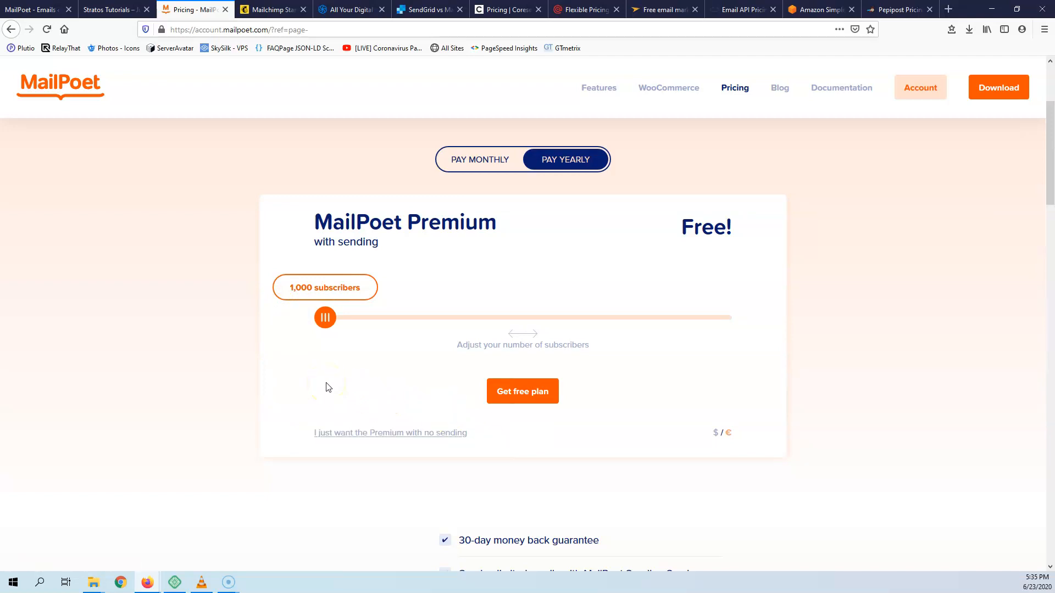
pyautogui.scroll(-4, 381, 372)
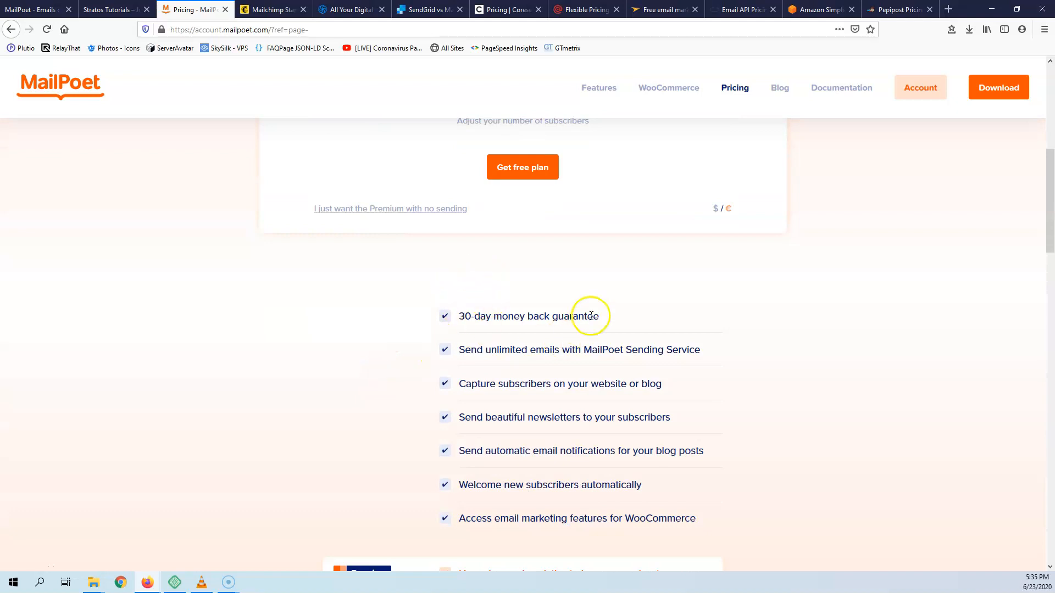
pyautogui.moveTo(690, 523); pyautogui.dragTo(482, 350)
pyautogui.click(366, 335)
pyautogui.scroll(-4, 365, 312)
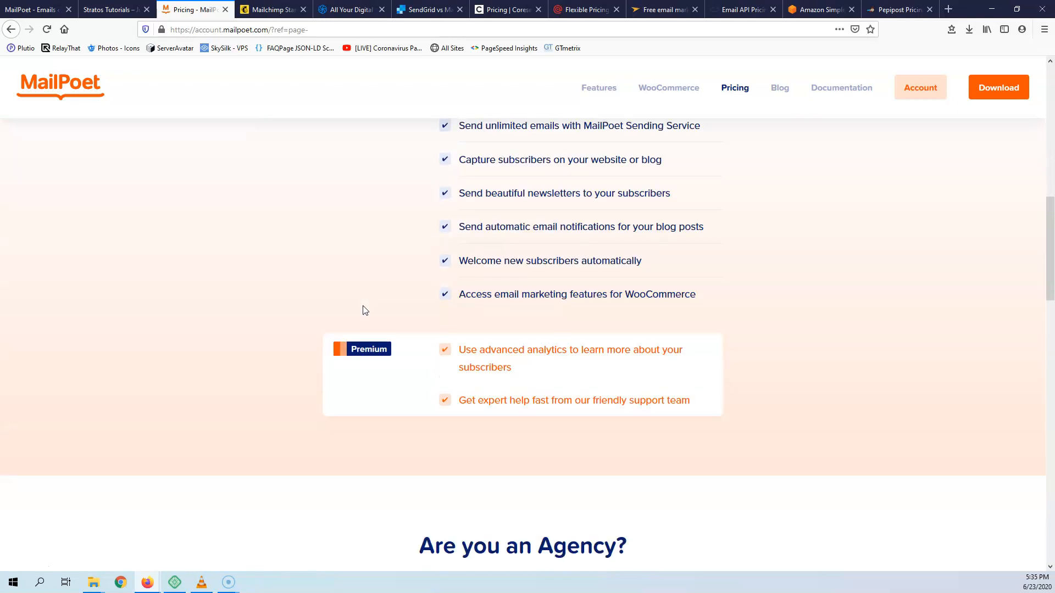
pyautogui.scroll(6, 362, 310)
pyautogui.scroll(-5, 364, 311)
pyautogui.scroll(-3, 588, 395)
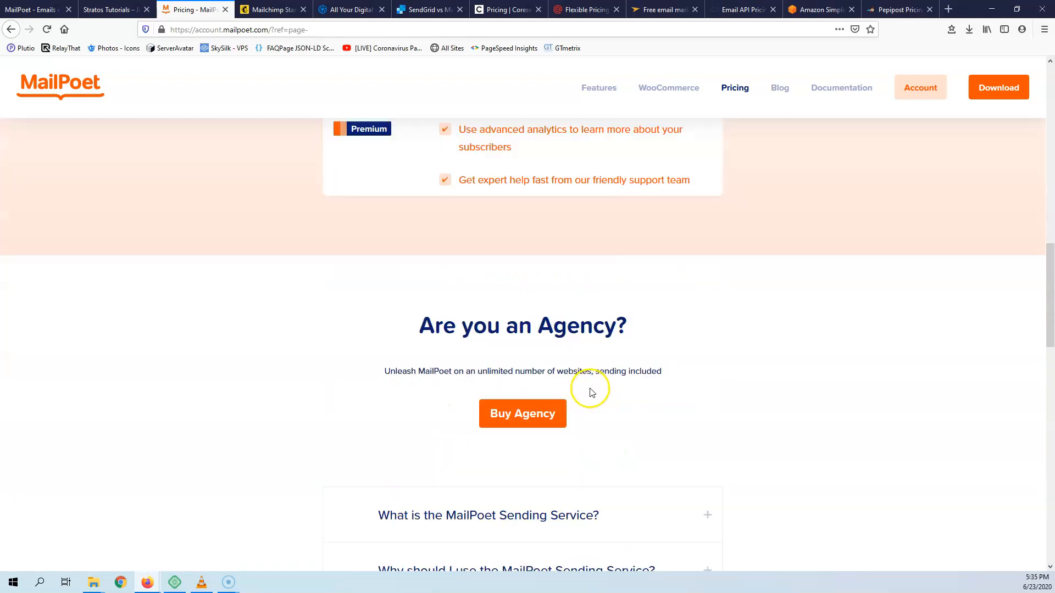
pyautogui.scroll(4, 547, 338)
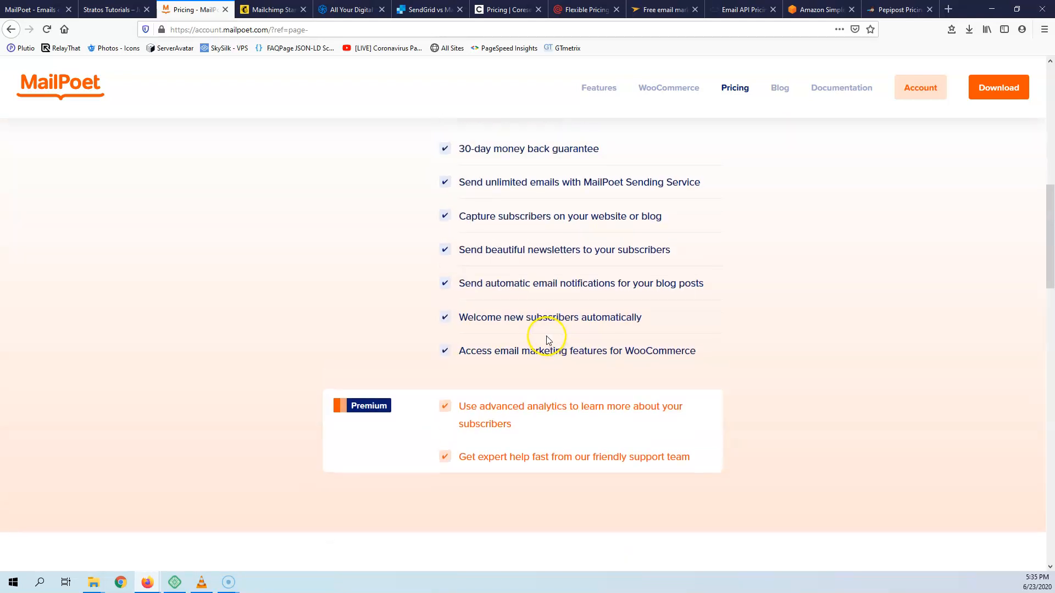
pyautogui.scroll(2, 538, 336)
pyautogui.click(383, 327)
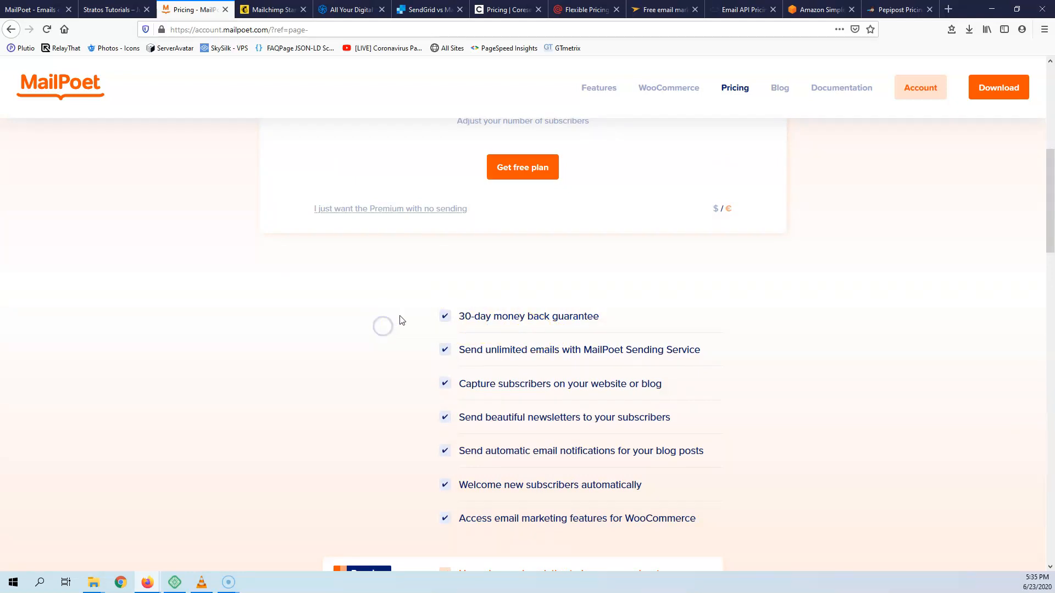
pyautogui.scroll(-1, 401, 328)
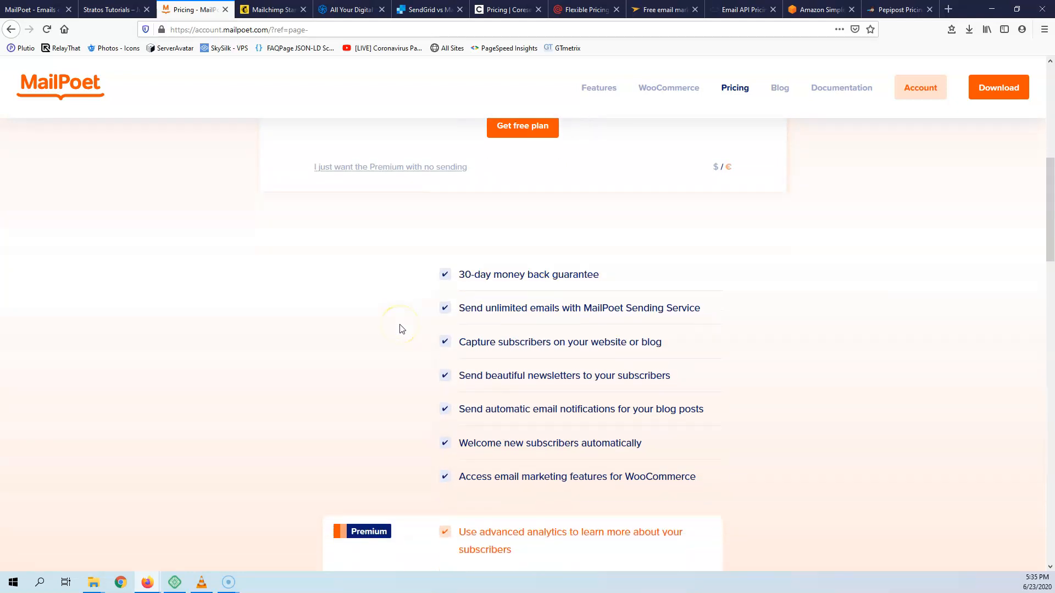
pyautogui.scroll(4, 400, 328)
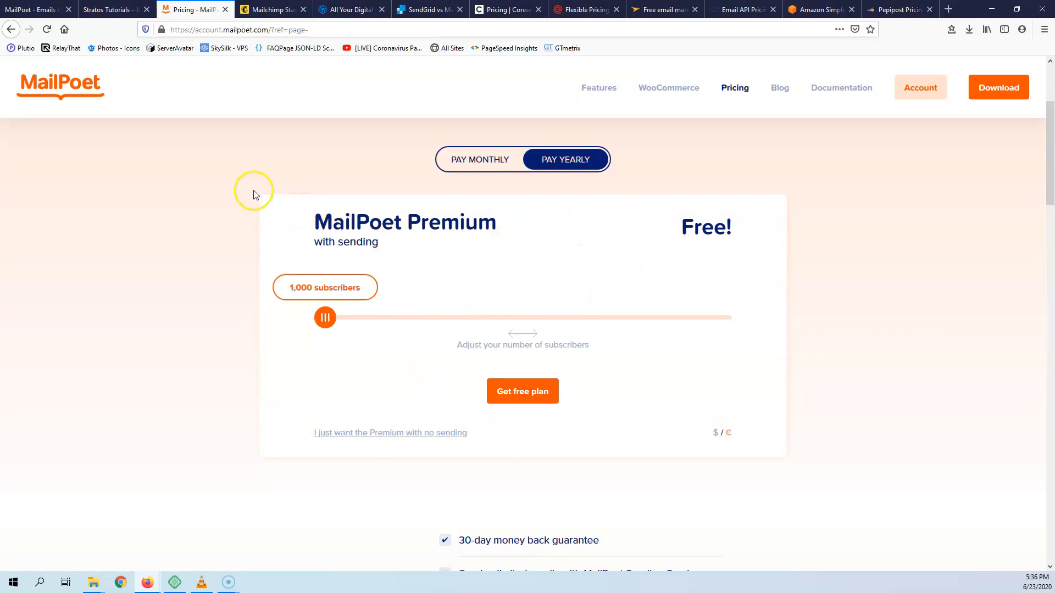
# - Browse pricing for Sendinblue, SendGrid, Coresender, Mailgun, Mailjet, the email API, Amazon SES and Pepipost
pyautogui.click(322, 16)
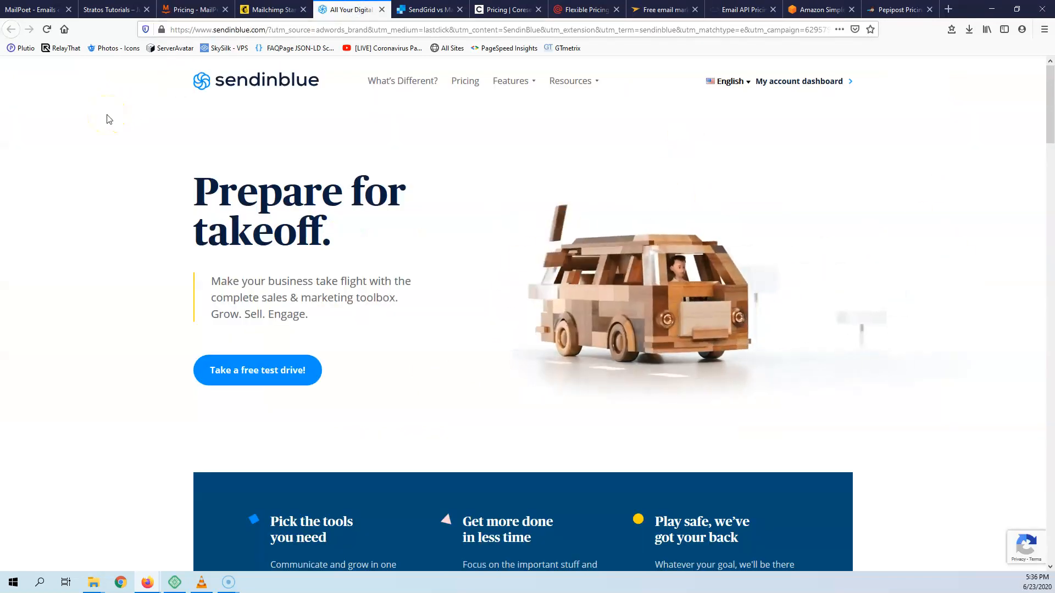
pyautogui.click(434, 10)
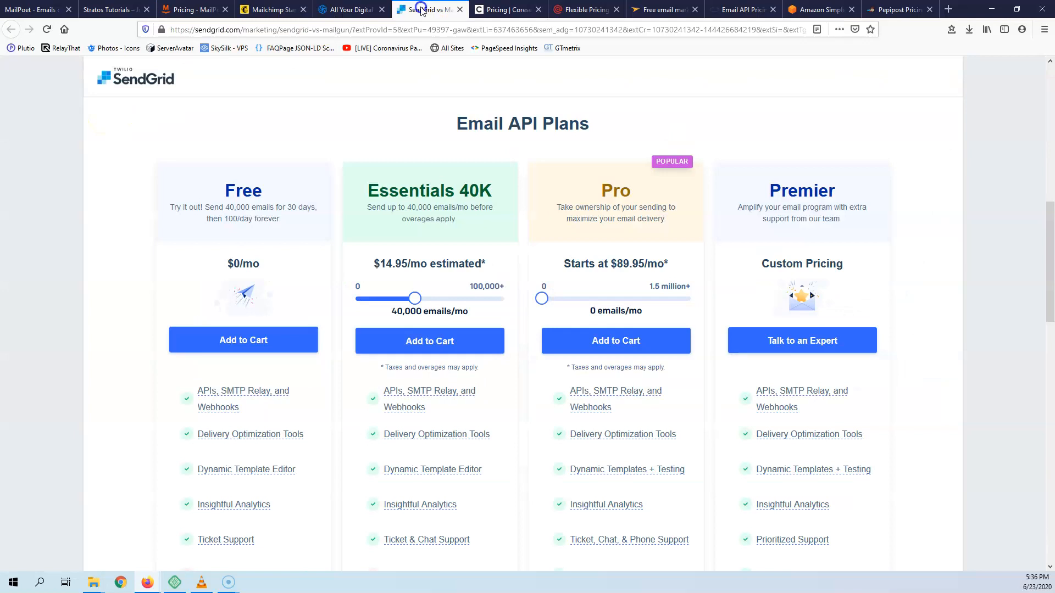
pyautogui.click(501, 10)
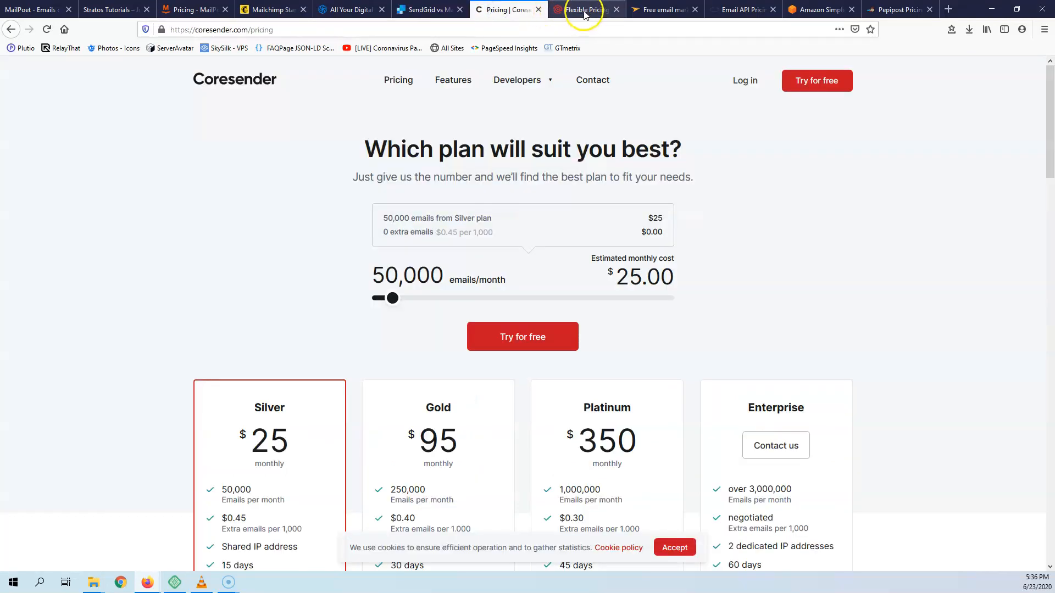
pyautogui.click(584, 11)
pyautogui.click(667, 11)
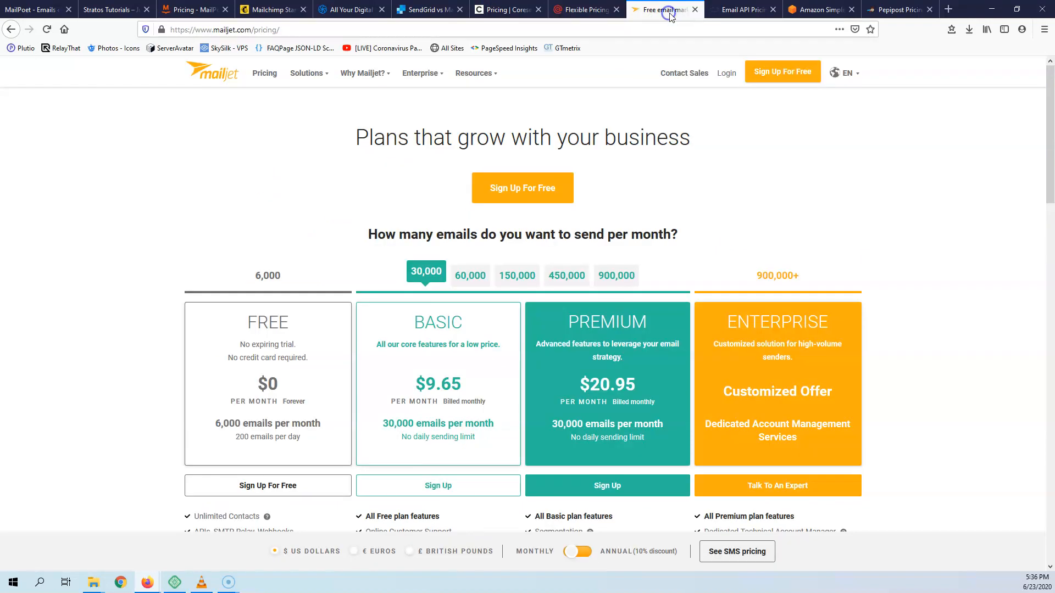
pyautogui.click(736, 11)
pyautogui.click(817, 10)
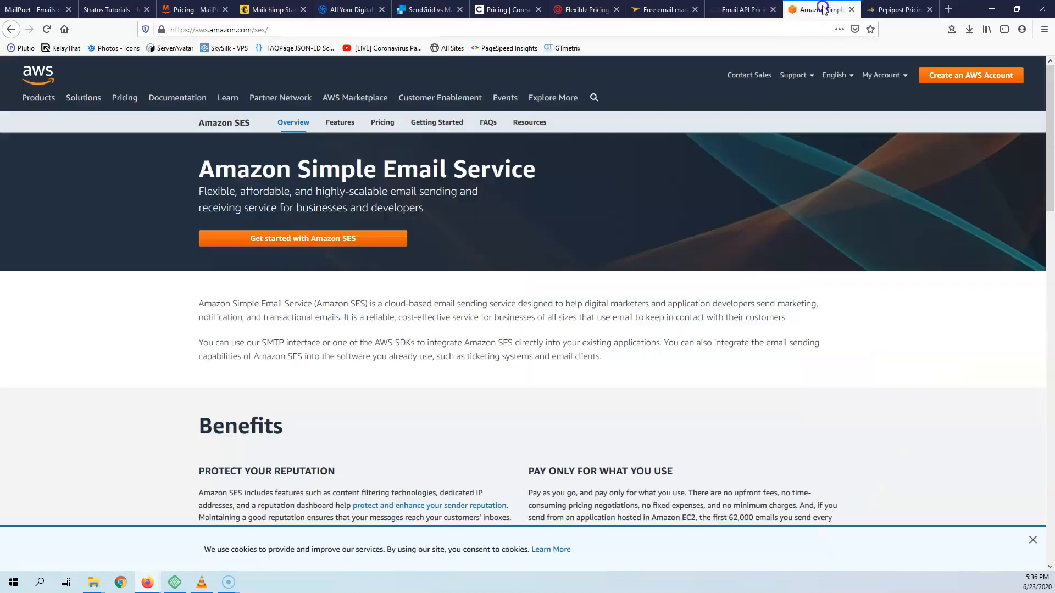
pyautogui.click(896, 10)
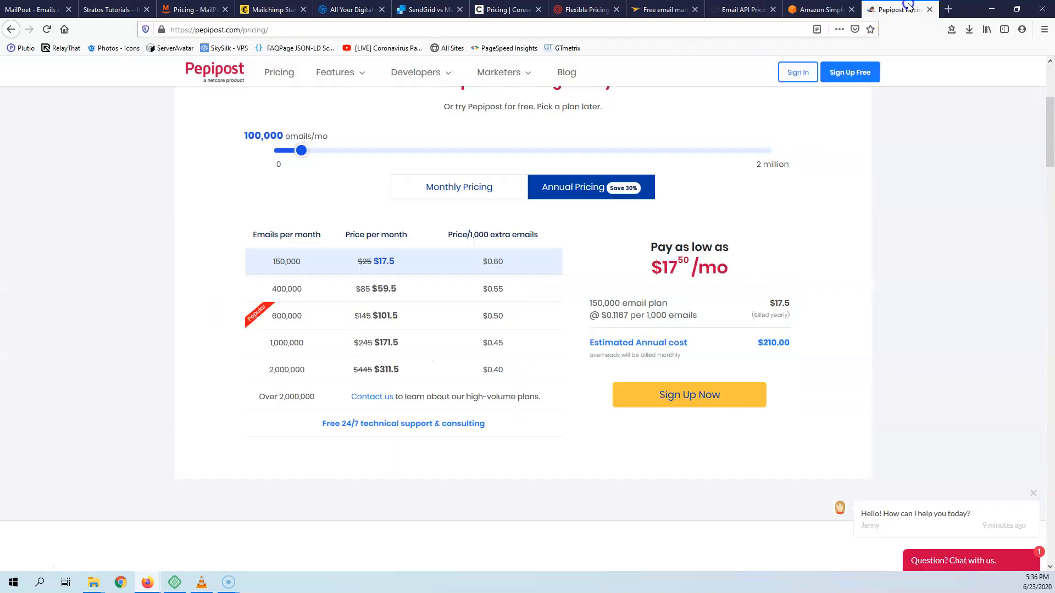
# - Revisit Sendinblue, SendGrid, the email API and Amazon SES pages, then return to WordPress
pyautogui.click(349, 10)
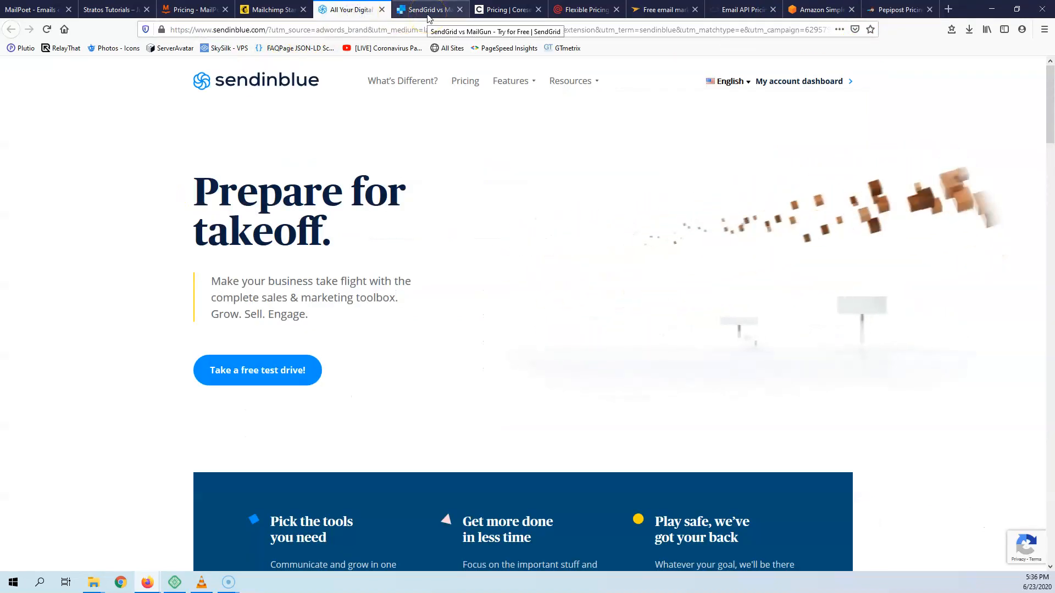
pyautogui.click(429, 12)
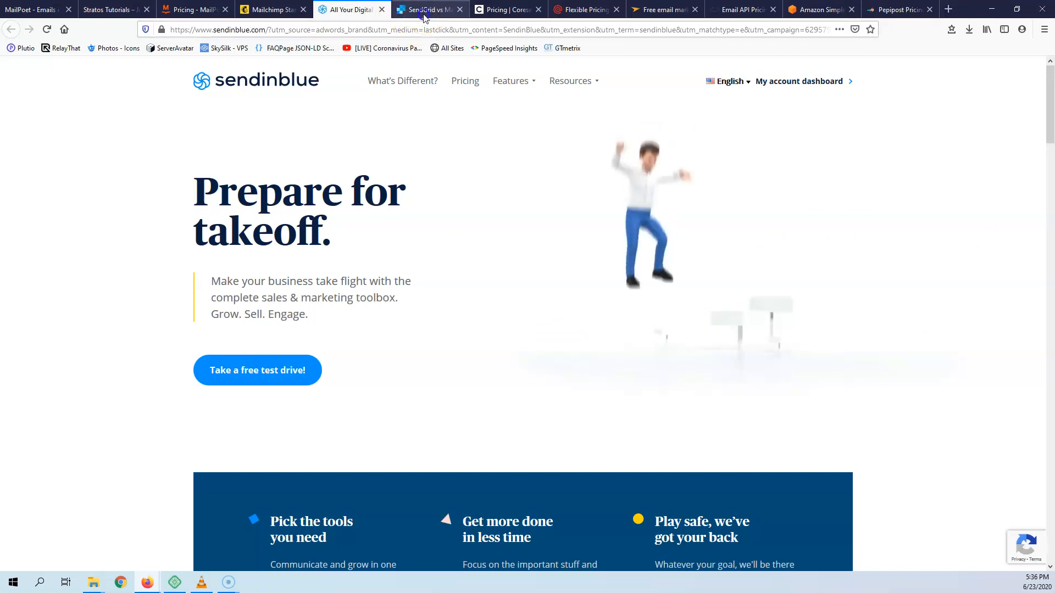
pyautogui.click(748, 10)
pyautogui.click(826, 11)
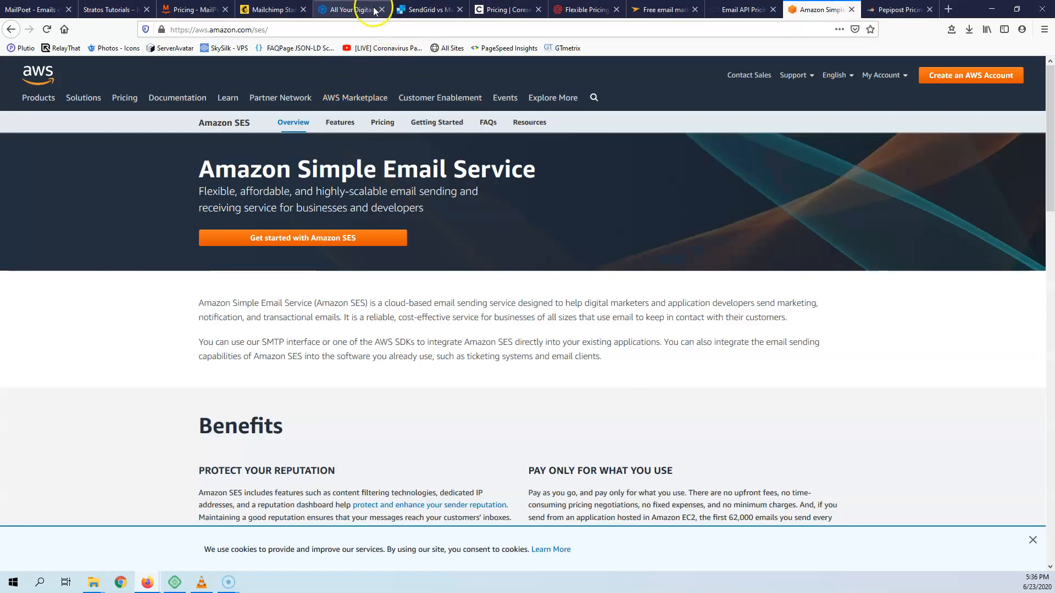
pyautogui.click(351, 10)
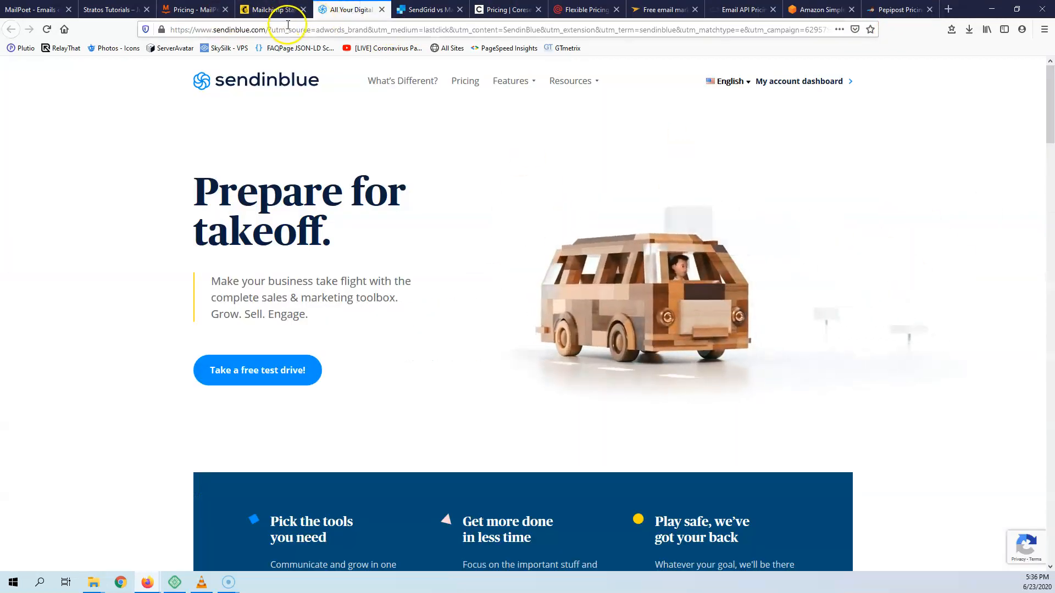
pyautogui.click(192, 11)
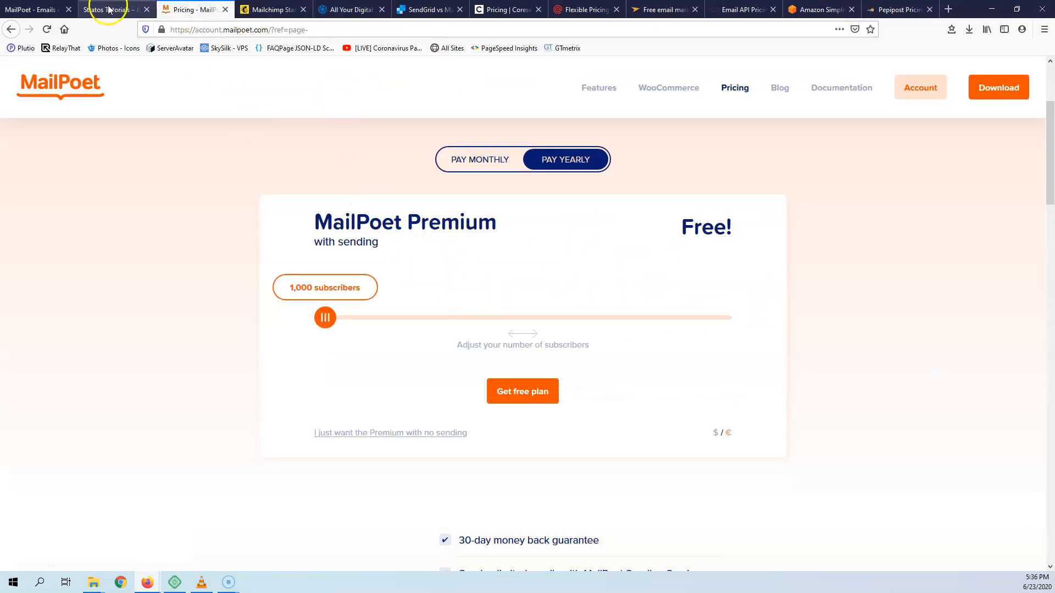
pyautogui.click(34, 10)
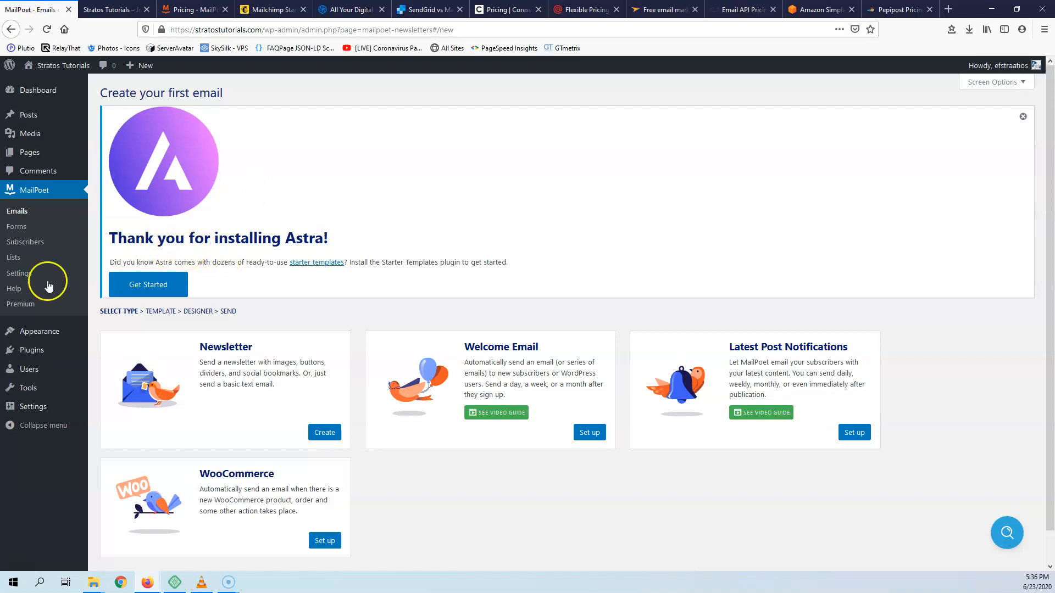
# - Open MailPoet Settings and scroll down to the Manage Subscription page option
pyautogui.click(26, 275)
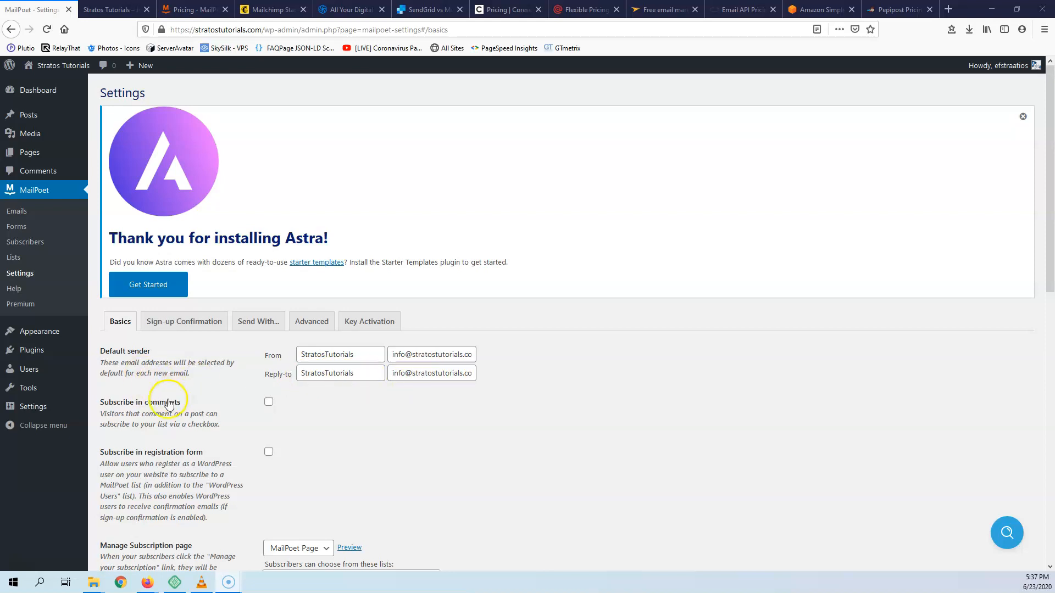
pyautogui.scroll(-1, 168, 404)
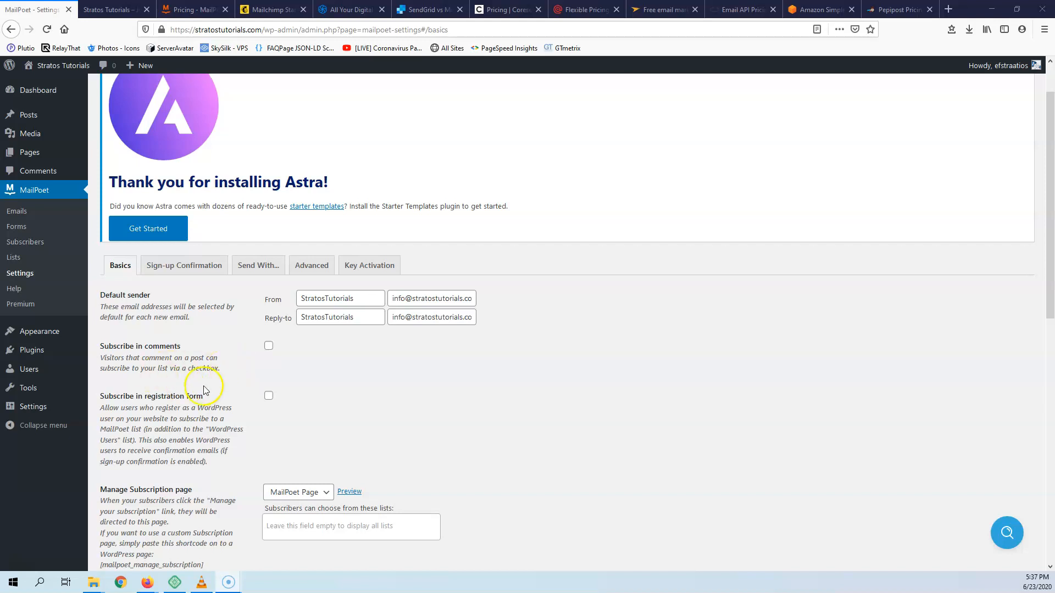
pyautogui.scroll(-3, 290, 408)
pyautogui.scroll(-2, 189, 352)
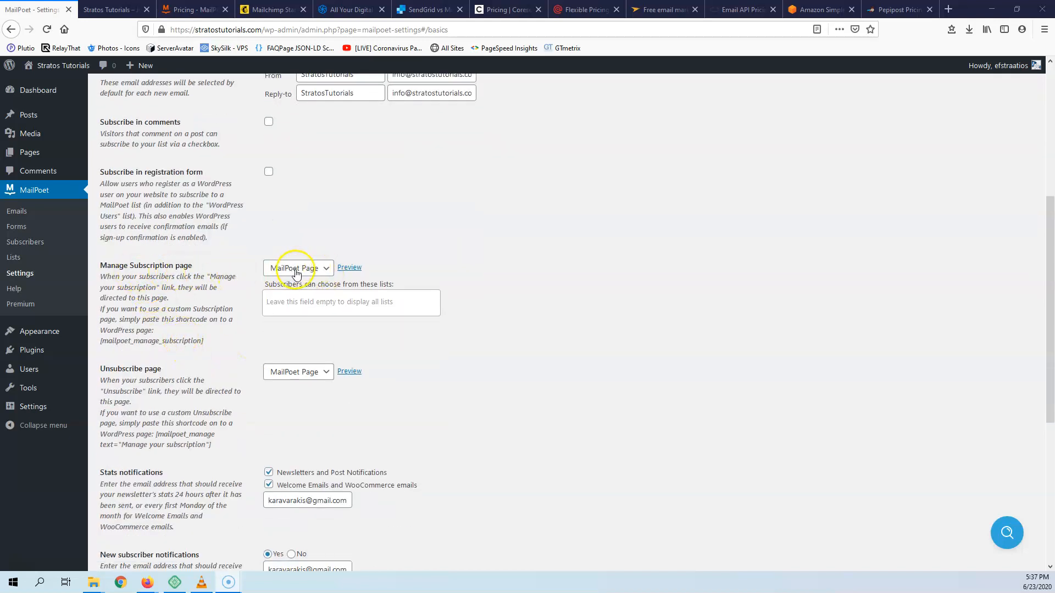
pyautogui.click(350, 268)
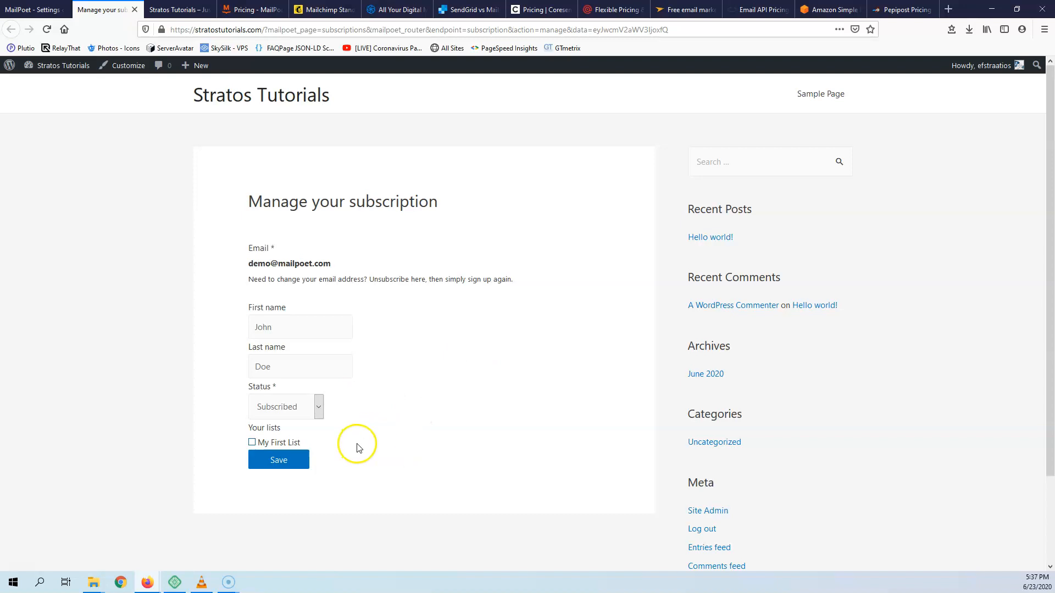
pyautogui.click(285, 406)
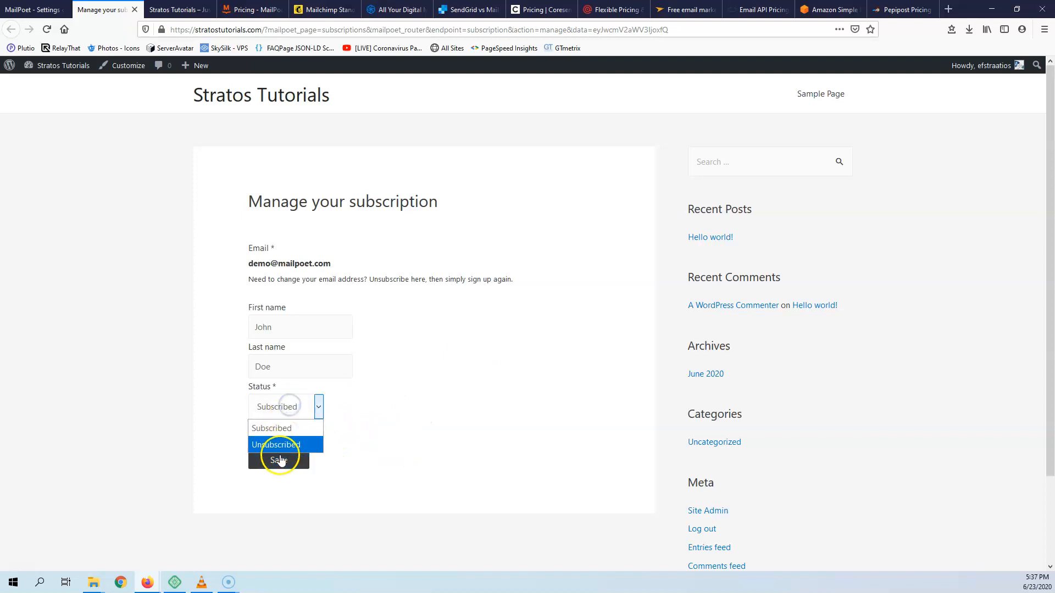
pyautogui.click(402, 407)
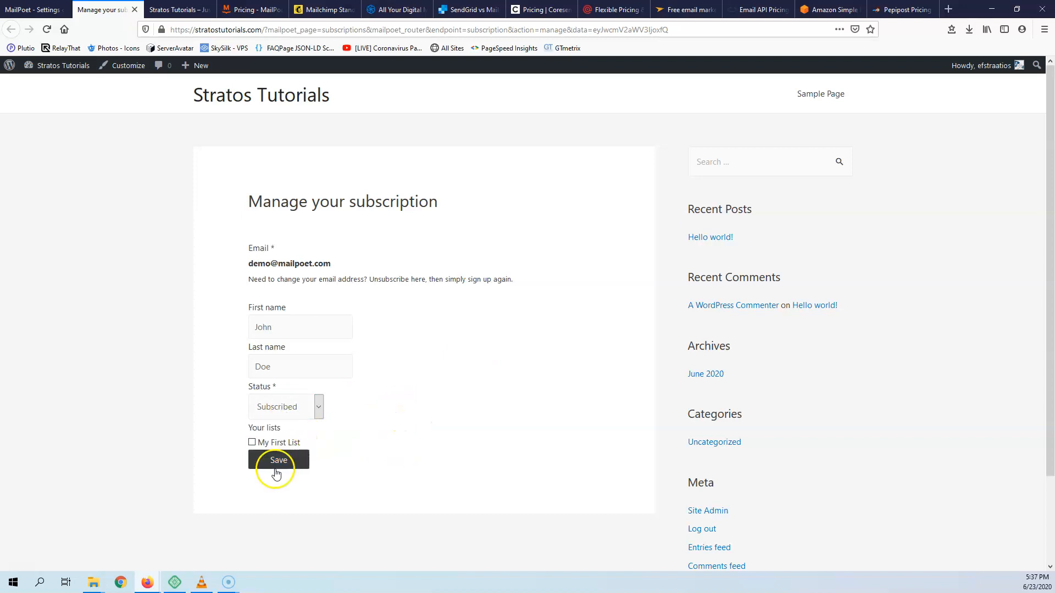
pyautogui.click(50, 10)
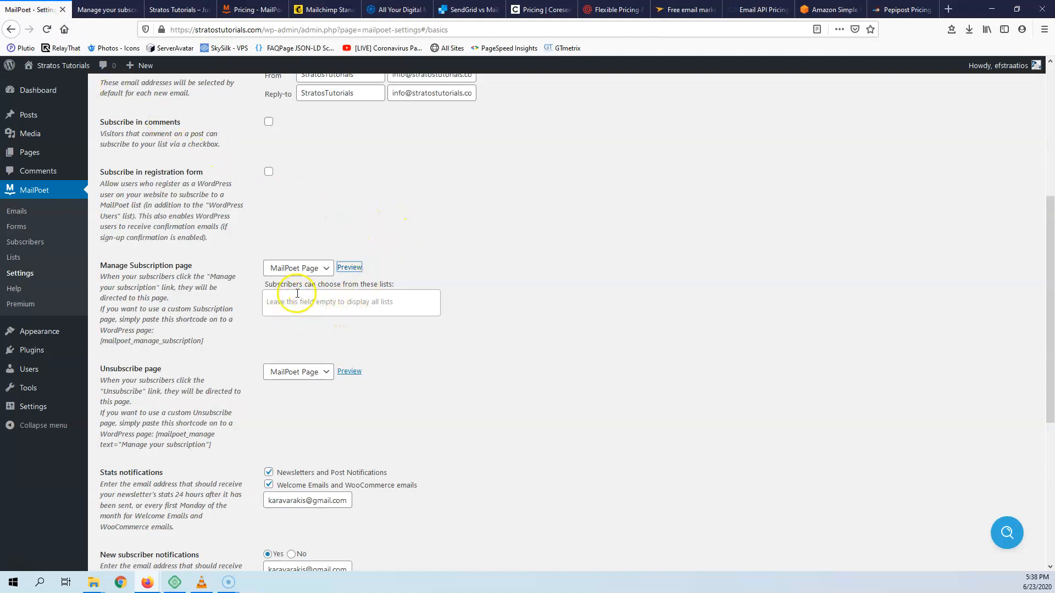
pyautogui.moveTo(211, 340)
pyautogui.mouseDown()
pyautogui.moveTo(97, 341)
pyautogui.moveTo(209, 340)
pyautogui.mouseUp()
pyautogui.click(111, 341)
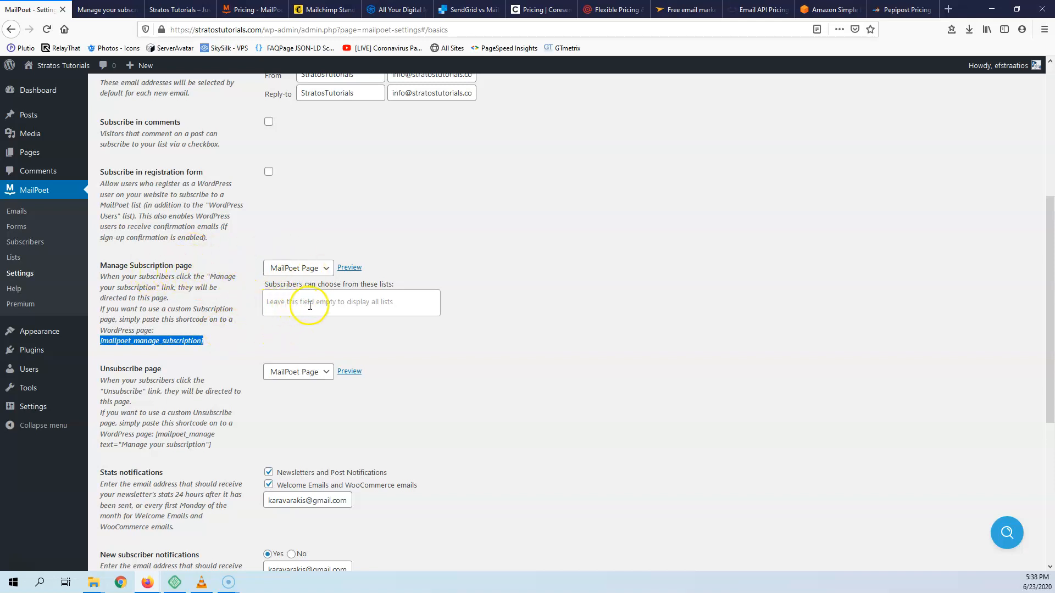
pyautogui.click(236, 279)
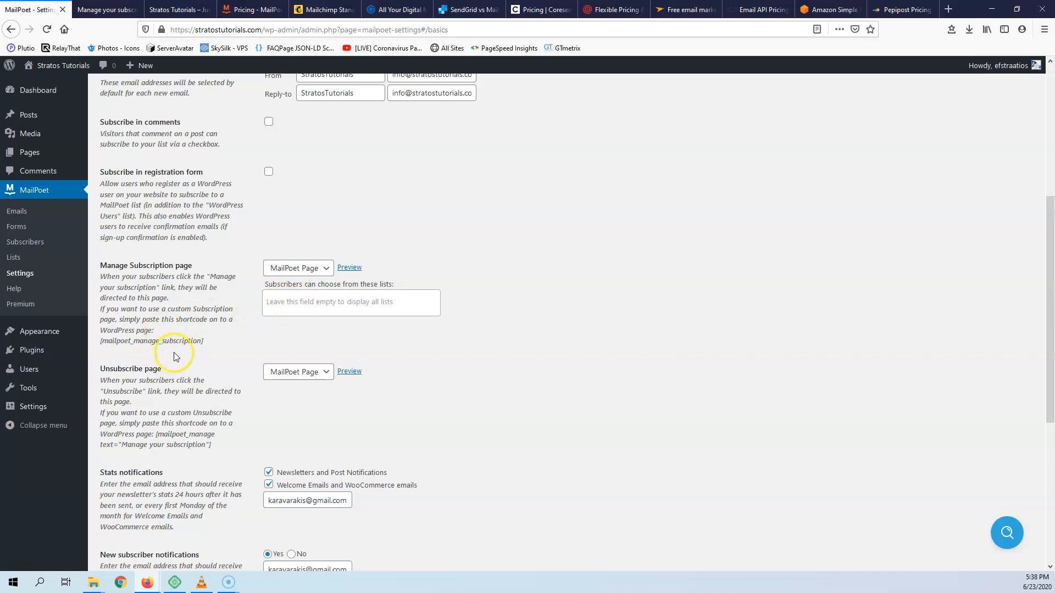
pyautogui.scroll(-2, 173, 356)
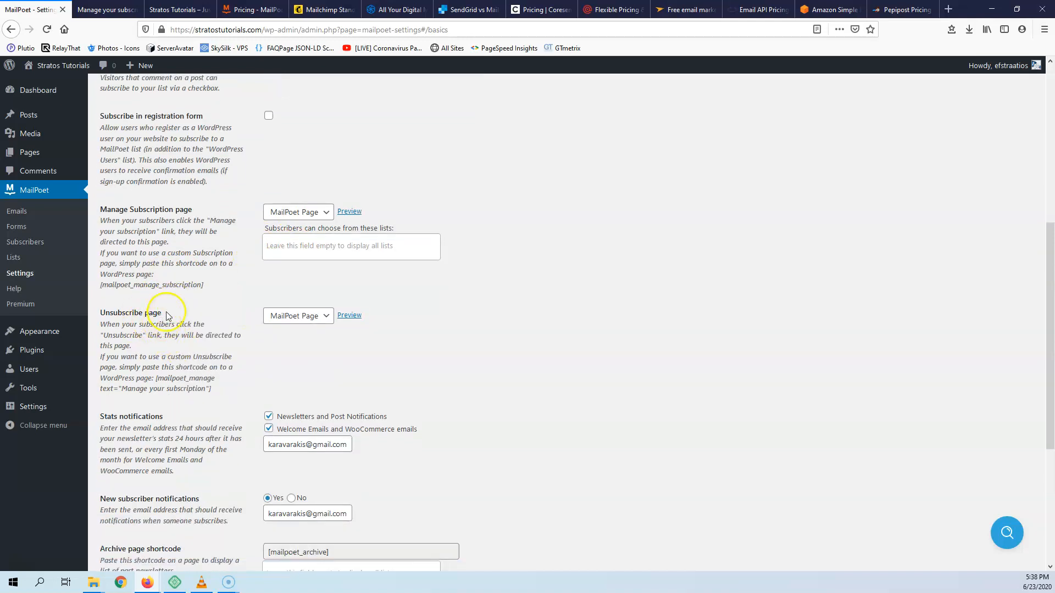
pyautogui.click(349, 315)
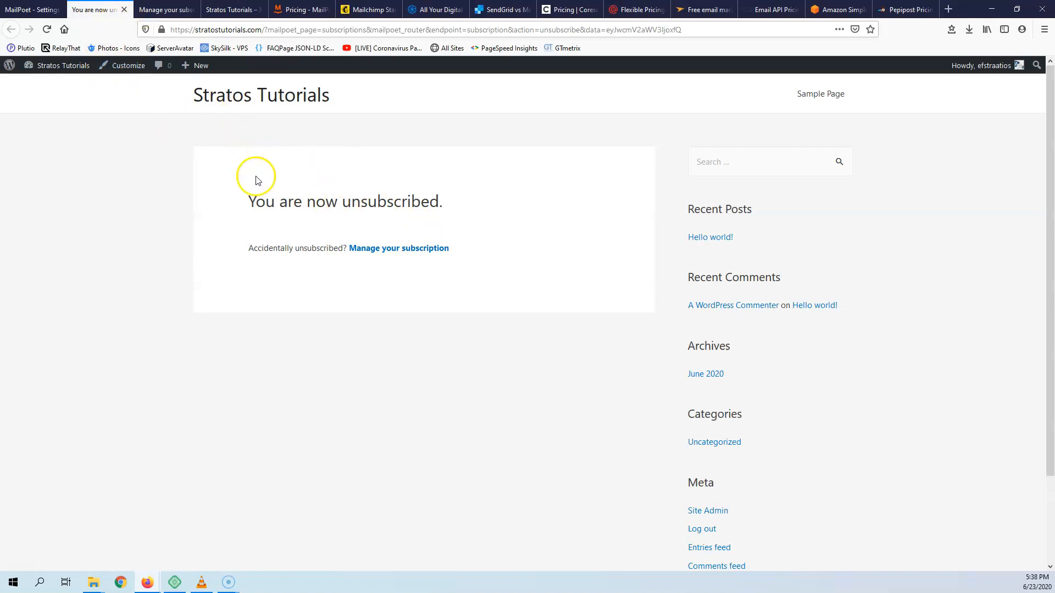
pyautogui.click(124, 10)
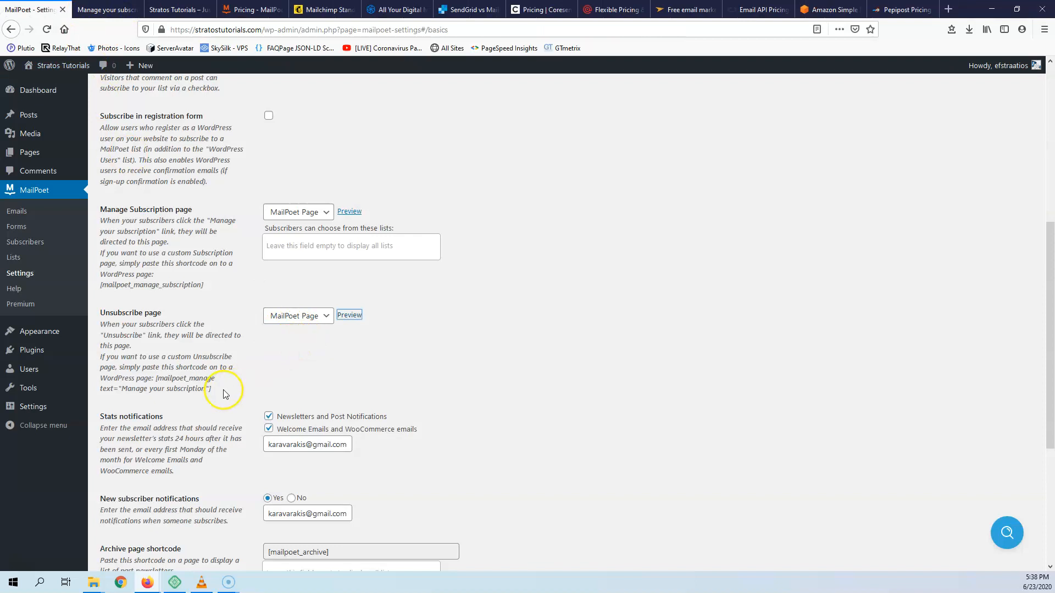
pyautogui.moveTo(214, 389); pyautogui.dragTo(128, 374)
pyautogui.click(275, 372)
# - Uncheck stats notifications for newsletters and welcome emails, and set new-subscriber notifications to No
pyautogui.scroll(-2, 181, 335)
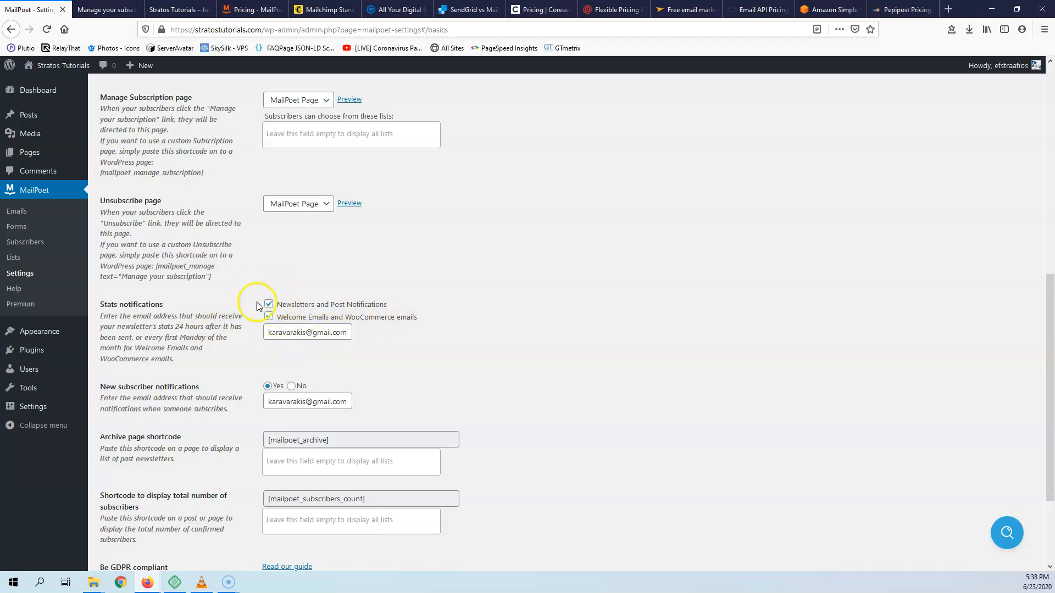
pyautogui.click(268, 317)
pyautogui.scroll(-2, 216, 340)
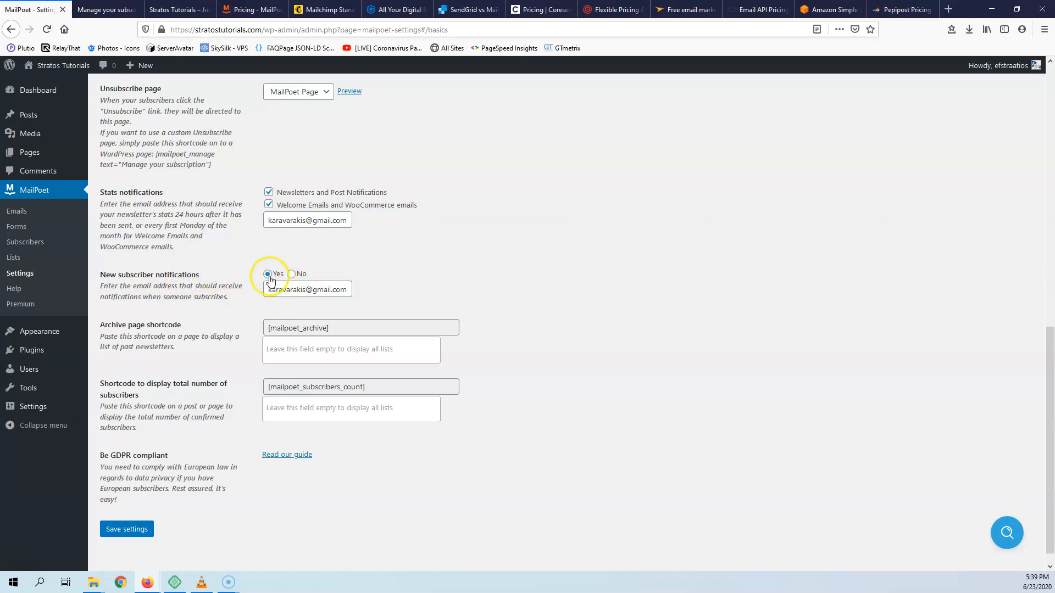
pyautogui.click(291, 274)
pyautogui.click(268, 192)
pyautogui.click(268, 205)
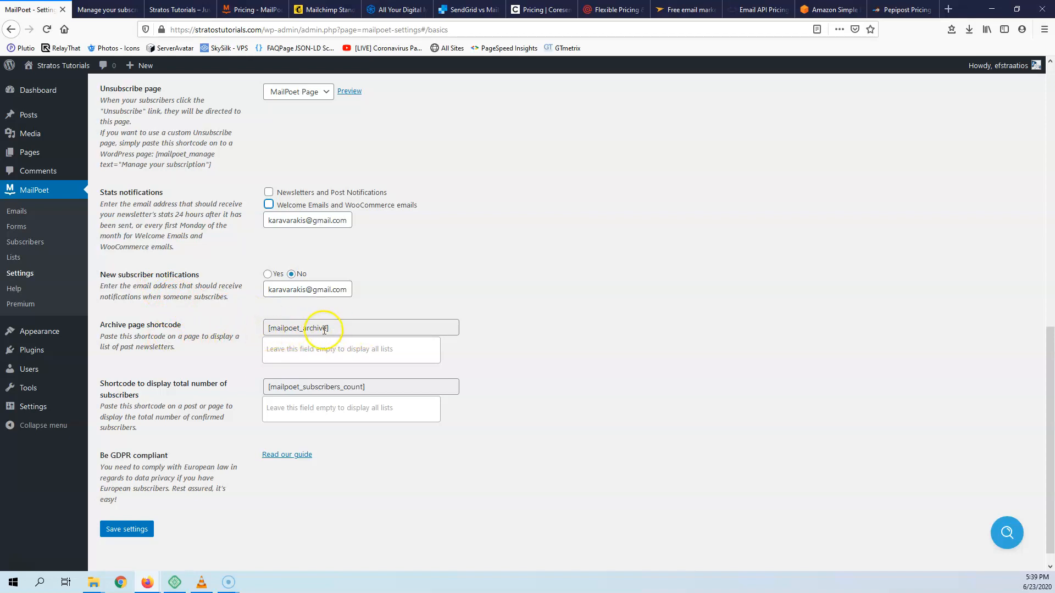
pyautogui.scroll(-1, 164, 393)
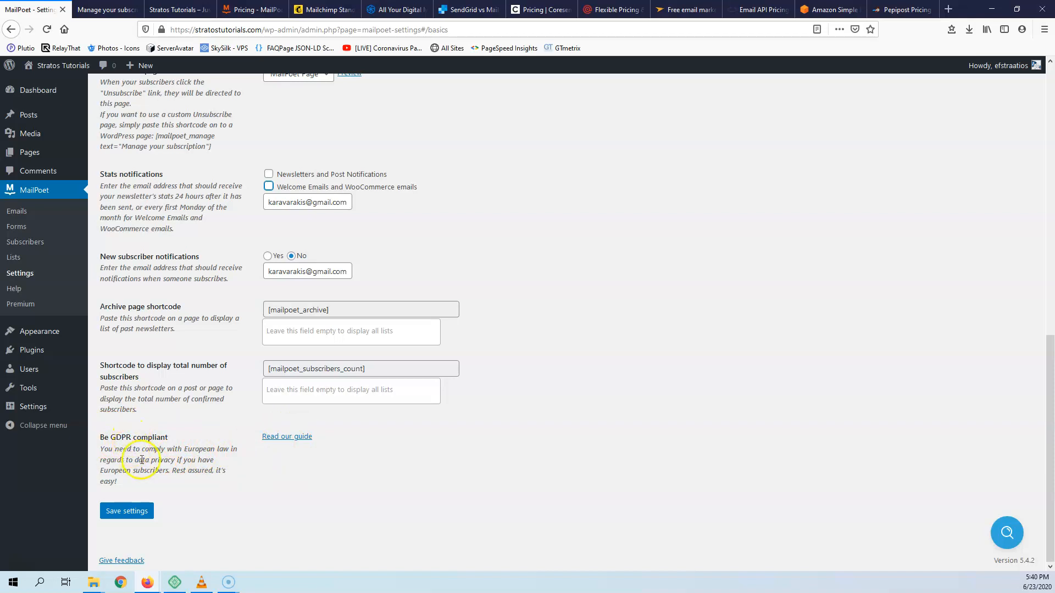
pyautogui.scroll(15, 161, 309)
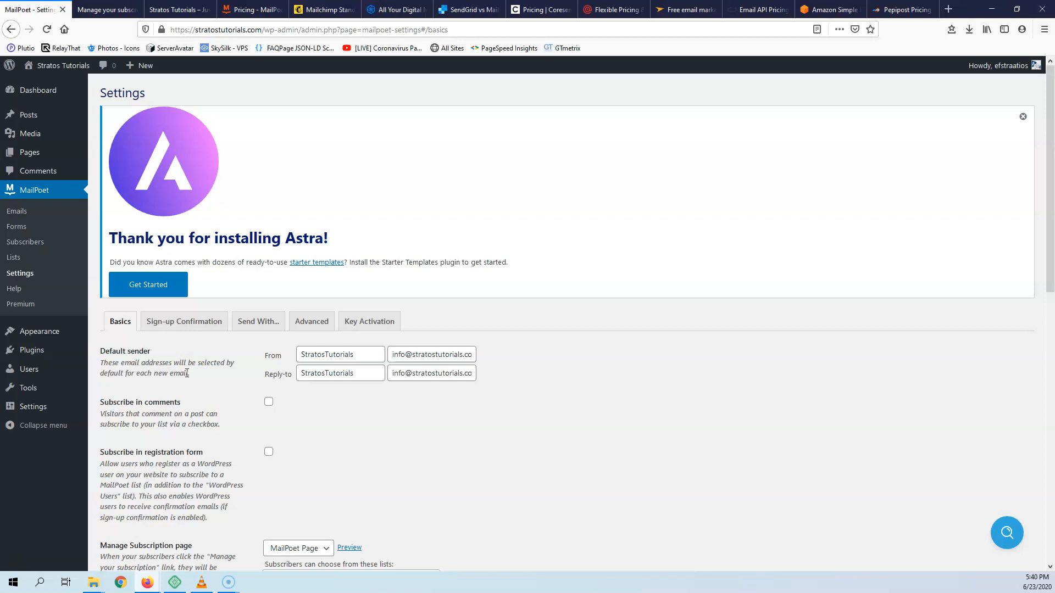
# - Show the Sign-up Confirmation settings, with subject 'Confirm your subscription to Stratos Tutorials'
pyautogui.click(185, 328)
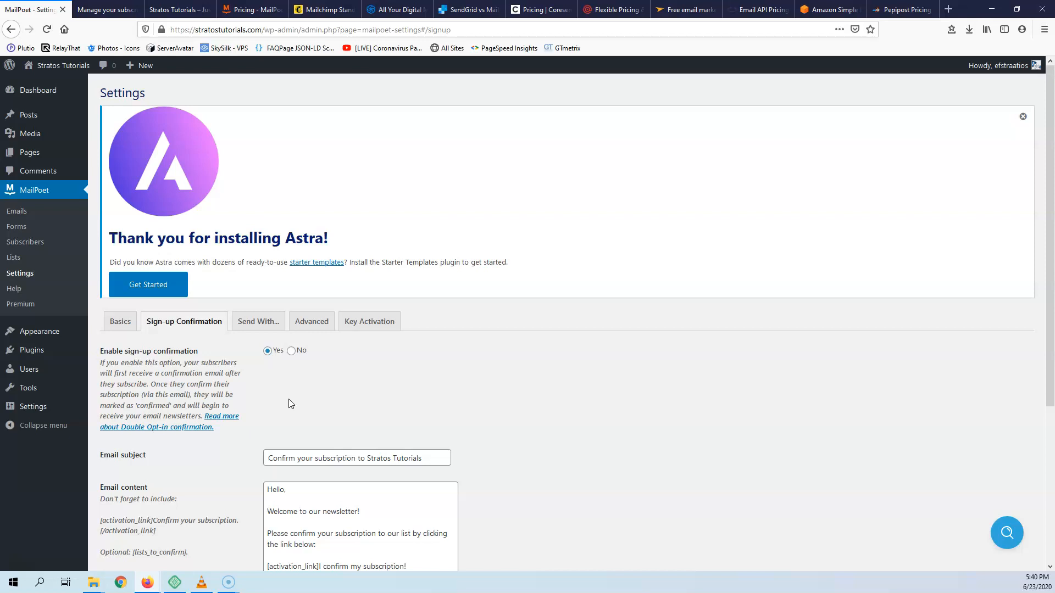
pyautogui.click(266, 384)
pyautogui.click(282, 353)
pyautogui.scroll(-2, 159, 461)
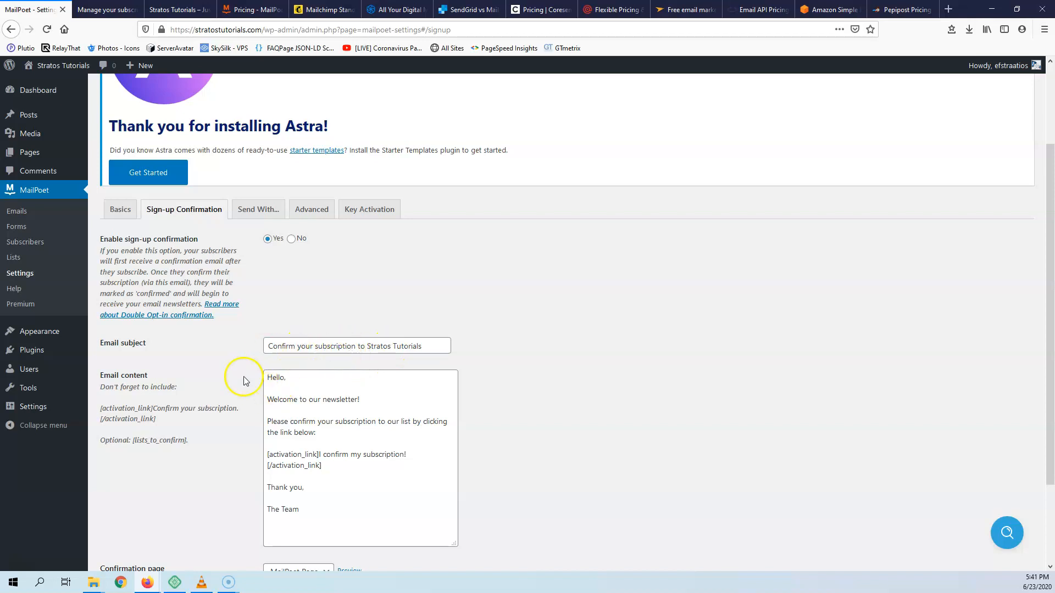
pyautogui.scroll(-2, 340, 317)
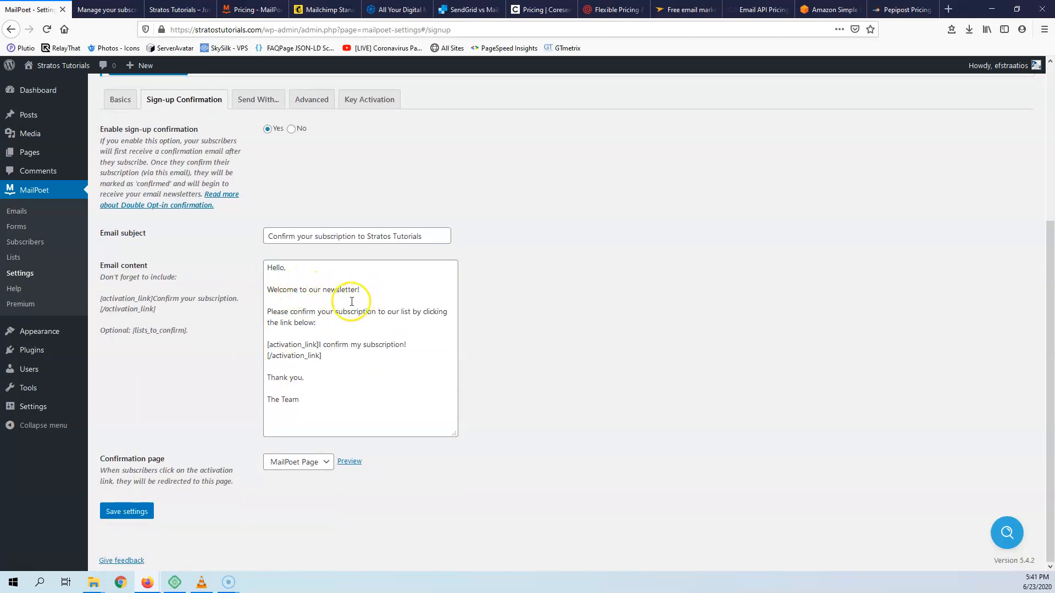
pyautogui.moveTo(318, 323); pyautogui.dragTo(288, 278)
pyautogui.click(289, 278)
pyautogui.moveTo(267, 344); pyautogui.dragTo(328, 356)
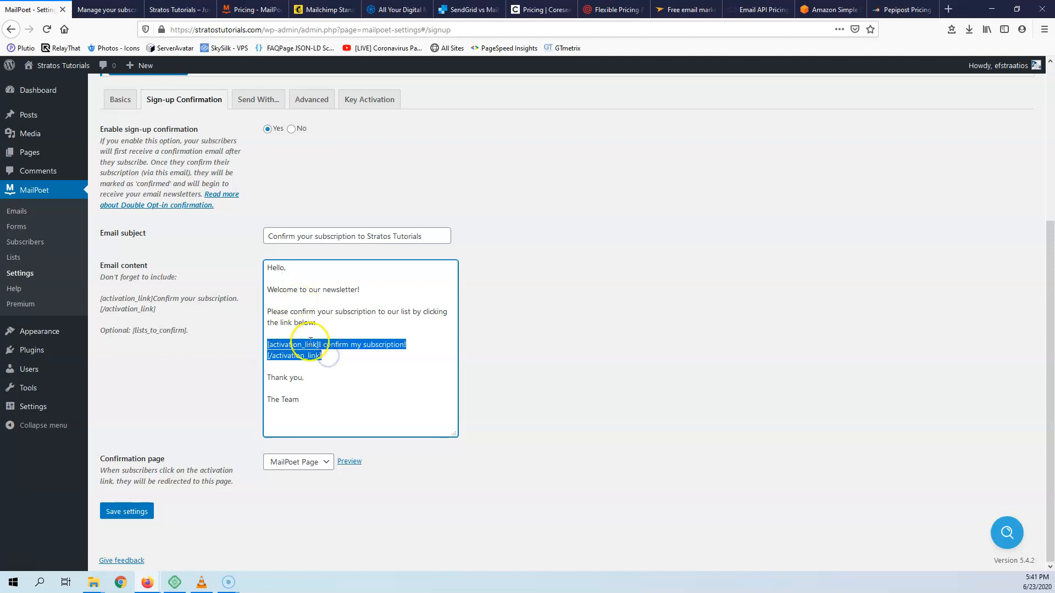
pyautogui.click(380, 312)
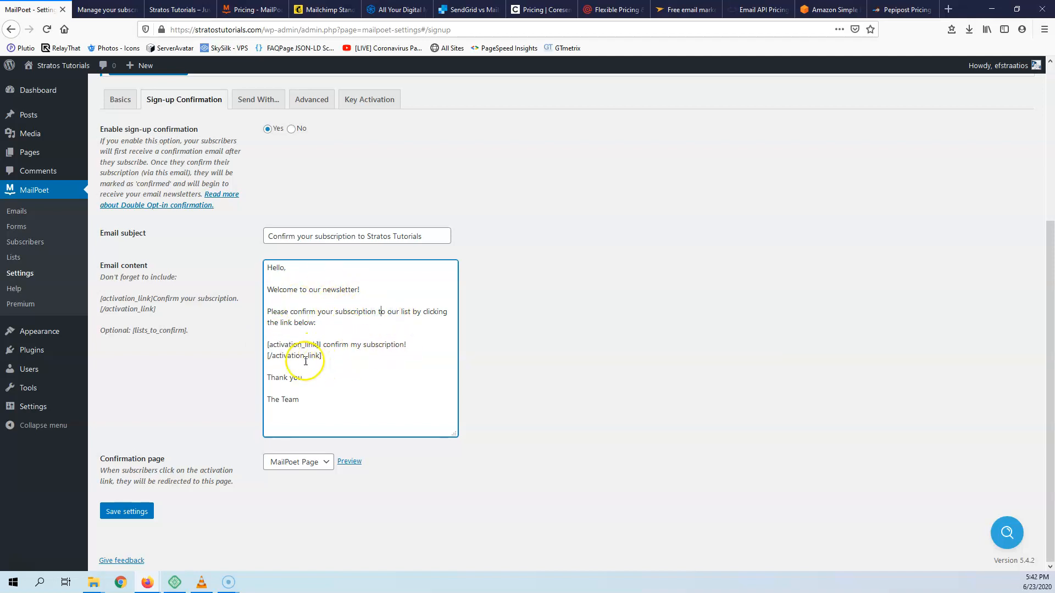
pyautogui.moveTo(266, 344)
pyautogui.mouseDown()
pyautogui.moveTo(318, 345)
pyautogui.moveTo(326, 356)
pyautogui.moveTo(263, 357)
pyautogui.mouseUp()
pyautogui.click(341, 370)
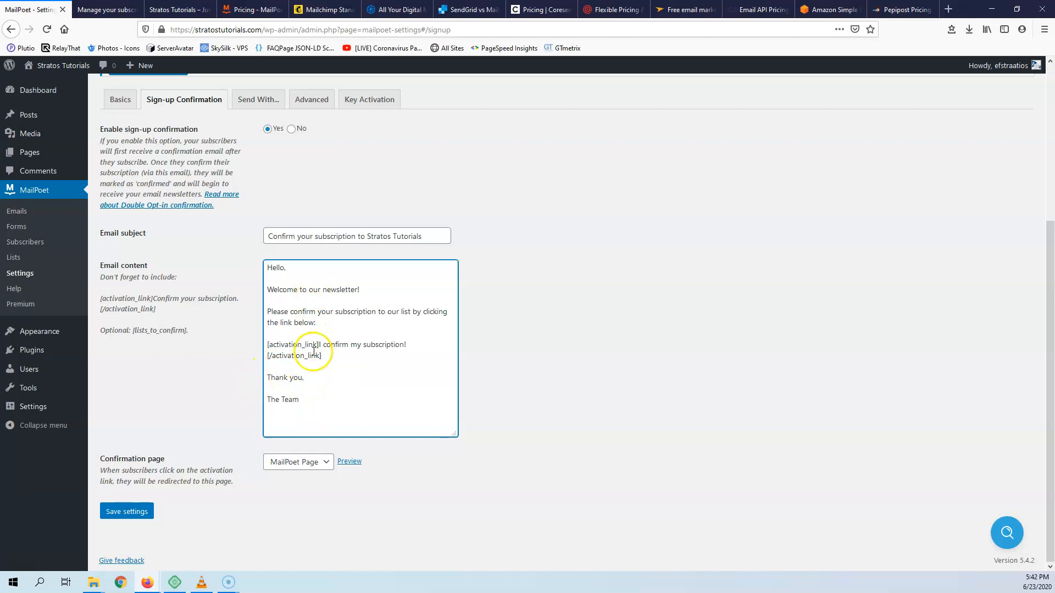
pyautogui.click(350, 461)
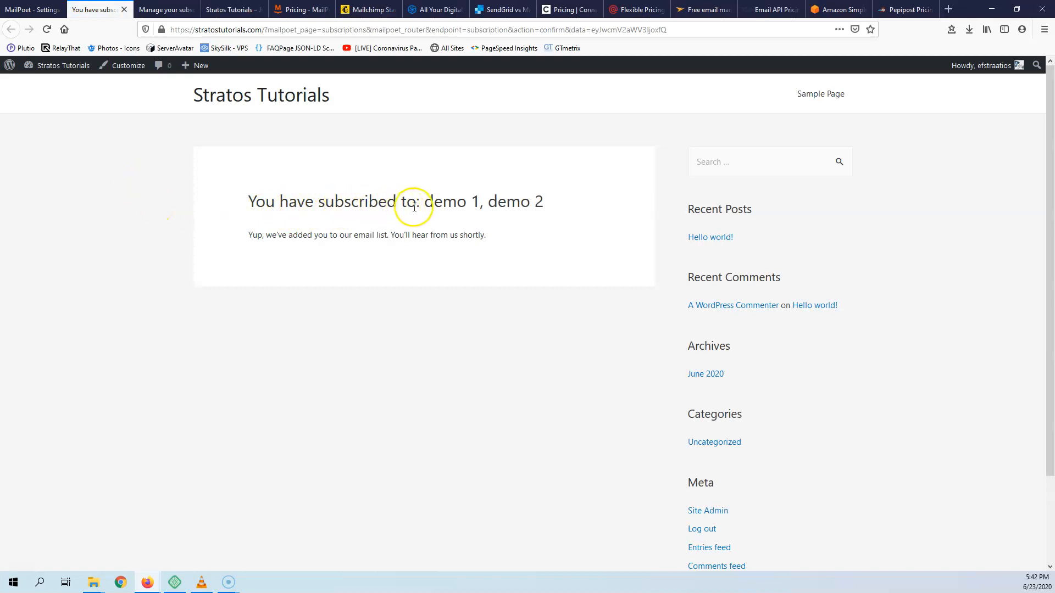
# - Save the MailPoet settings, keeping confirmation enabled with MailPoet Page as the confirmation page
pyautogui.click(44, 10)
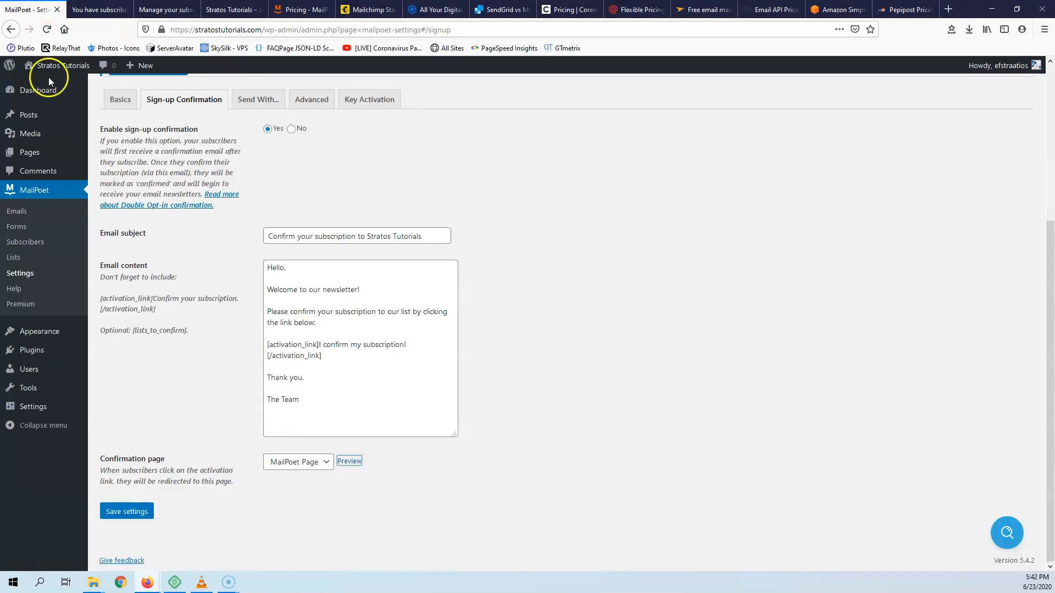
pyautogui.click(305, 463)
pyautogui.click(181, 376)
pyautogui.click(127, 511)
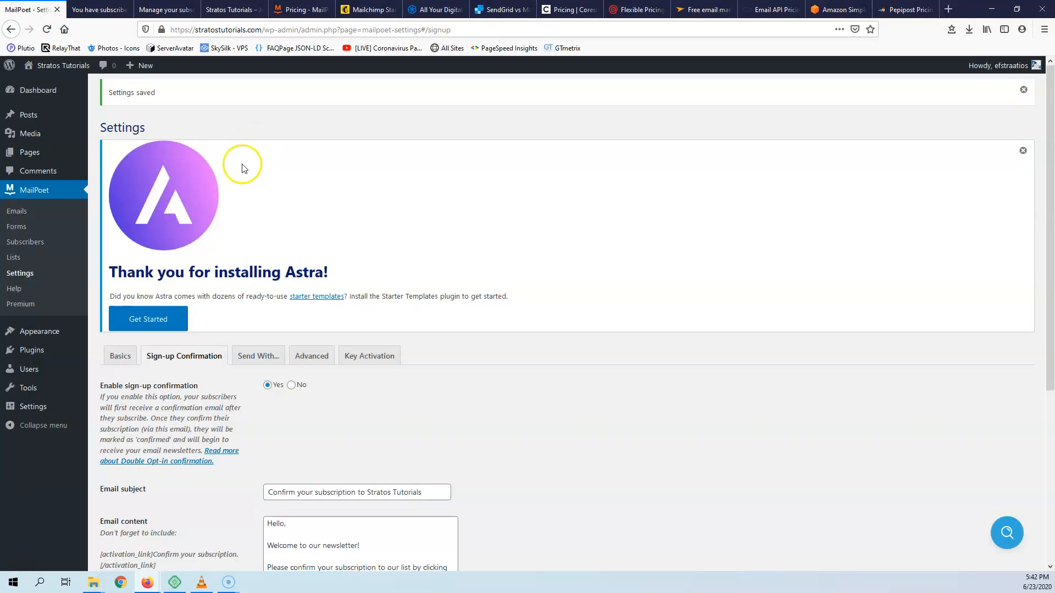
# - Dismiss the Astra welcome notice and the Settings saved notice
pyautogui.click(1023, 151)
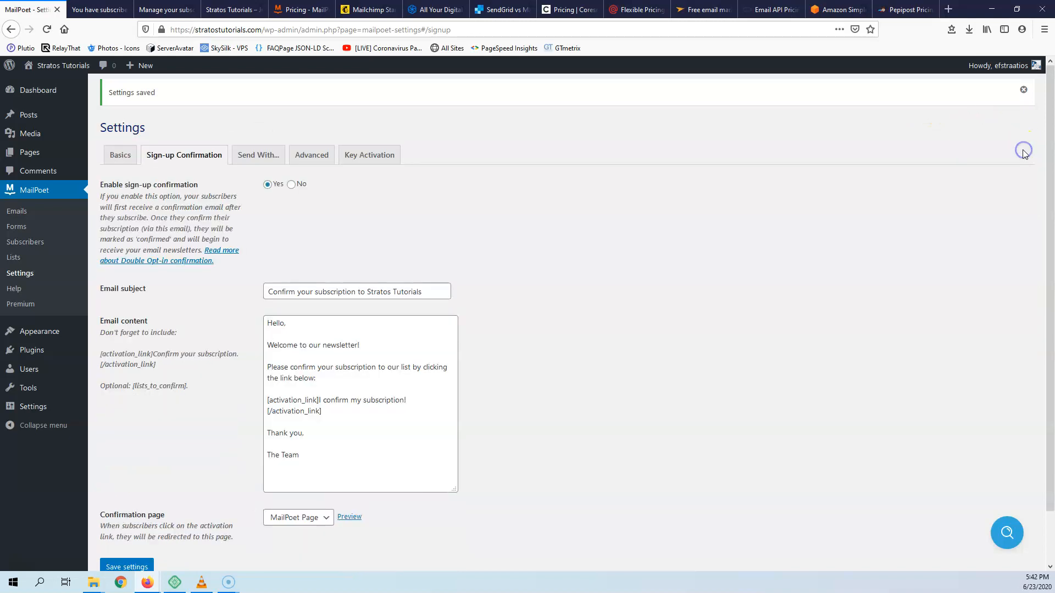
pyautogui.click(1022, 91)
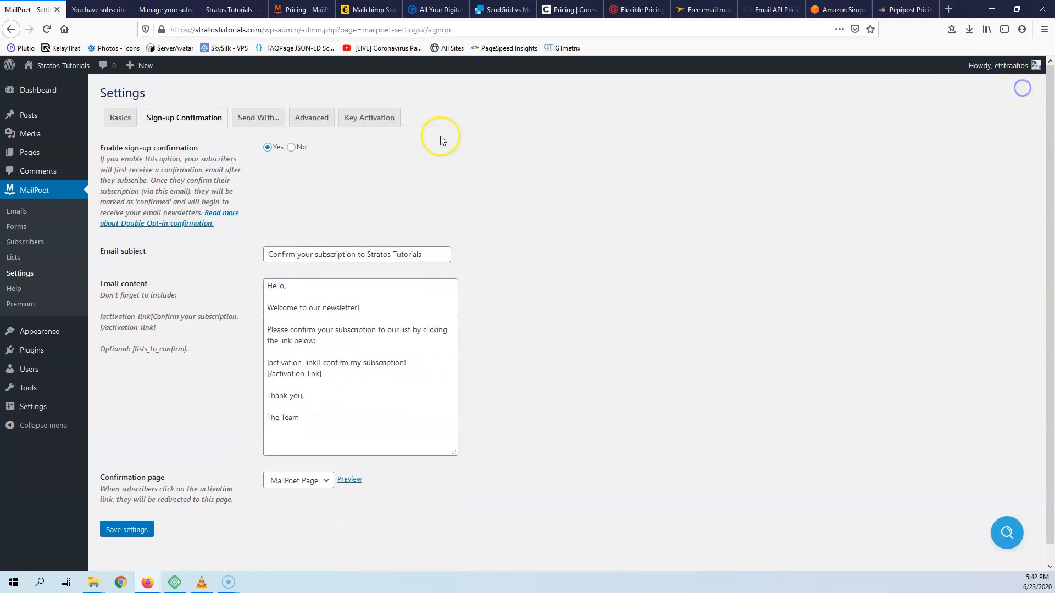
pyautogui.click(257, 116)
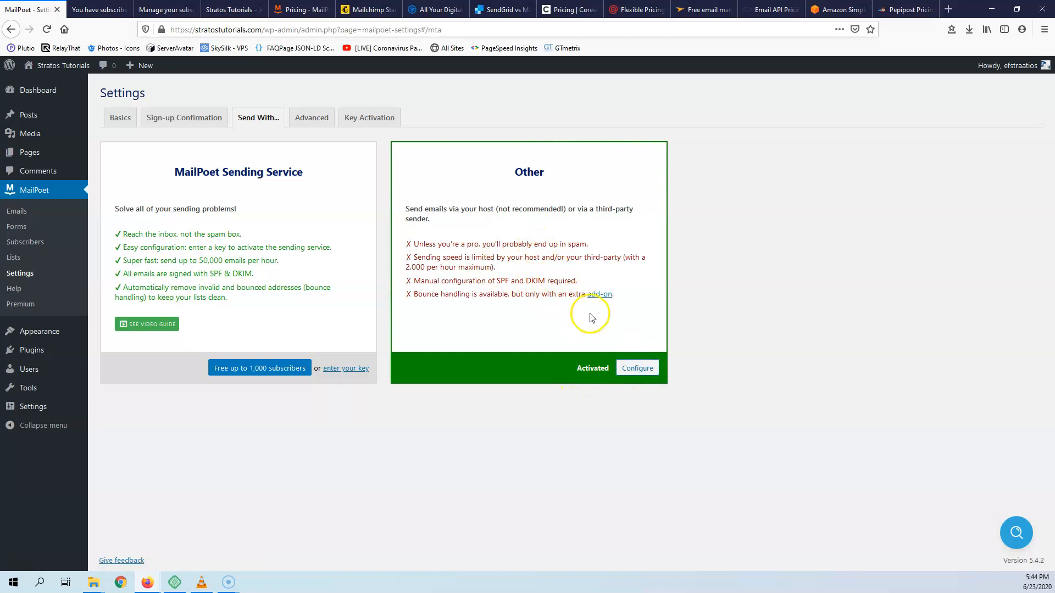
# - Configure the Other sending method, which shows the web host at 25 emails every 5 minutes
pyautogui.click(637, 368)
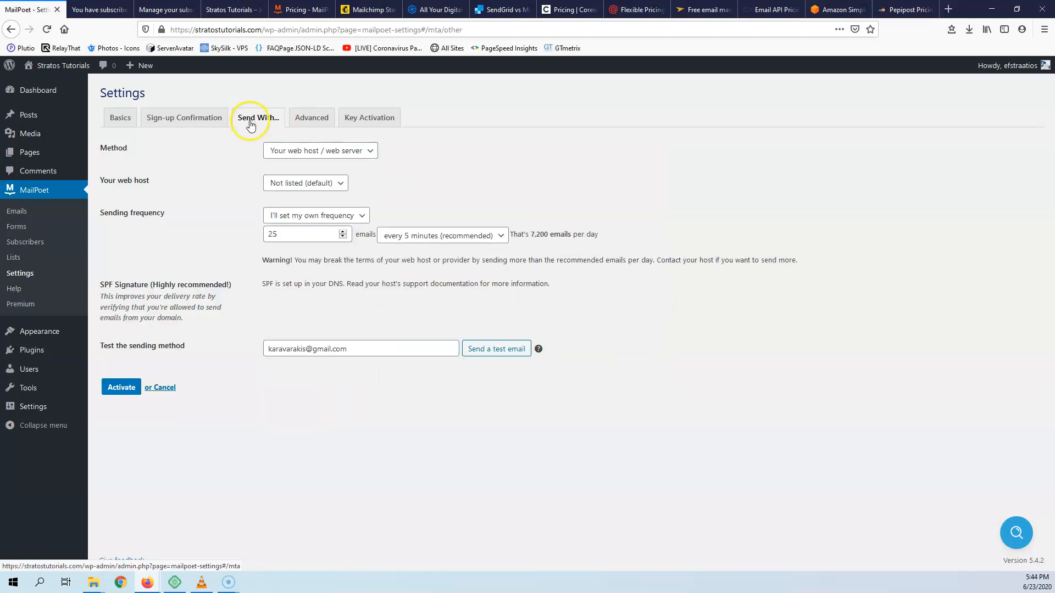
# - Try SendGrid and check its plans page, then change the sending Method to Amazon SES
pyautogui.click(360, 152)
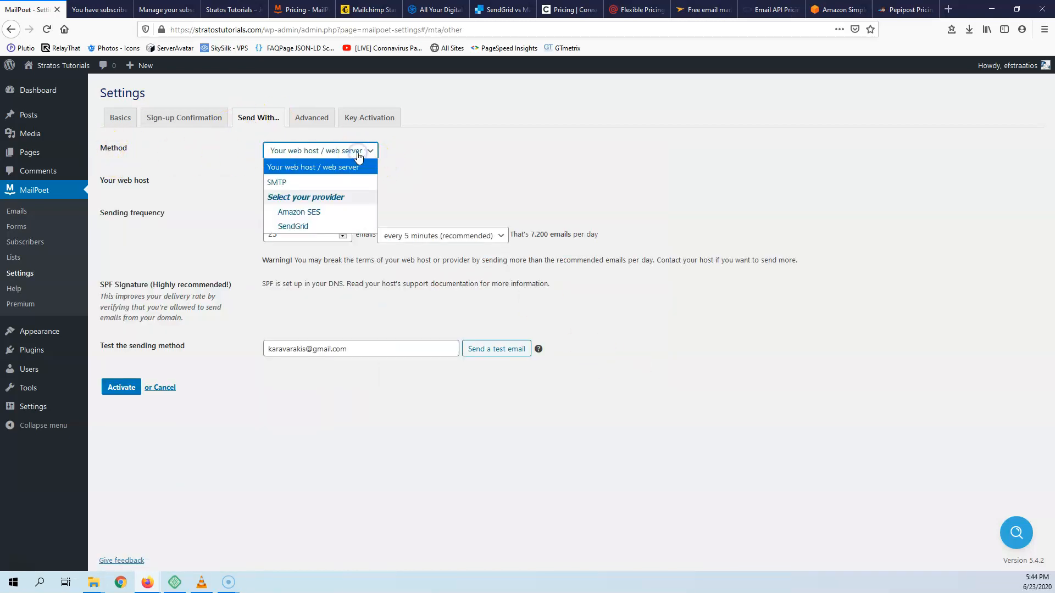
pyautogui.click(316, 225)
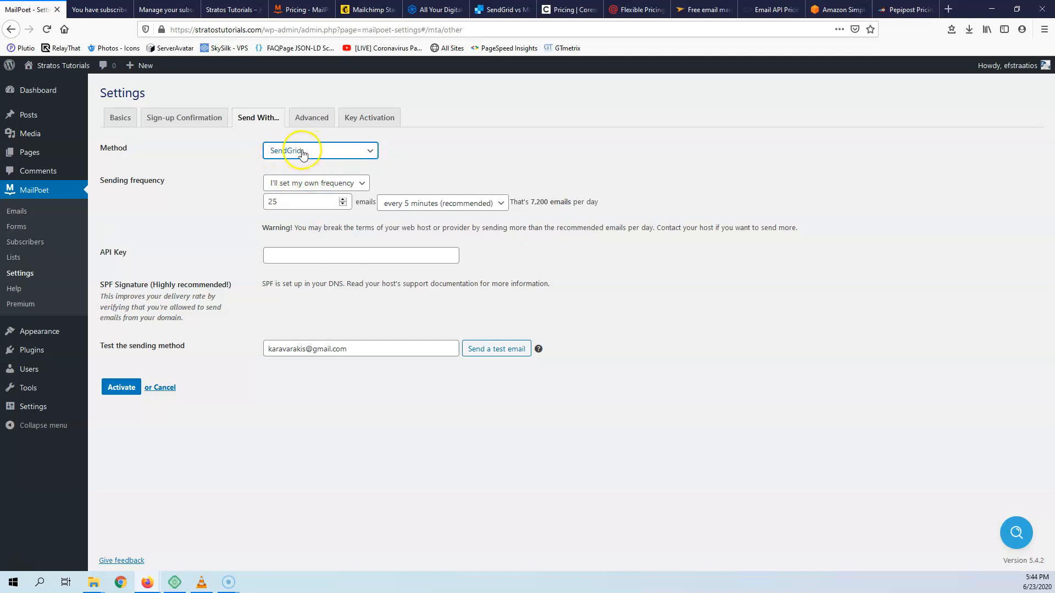
pyautogui.click(289, 256)
pyautogui.click(500, 10)
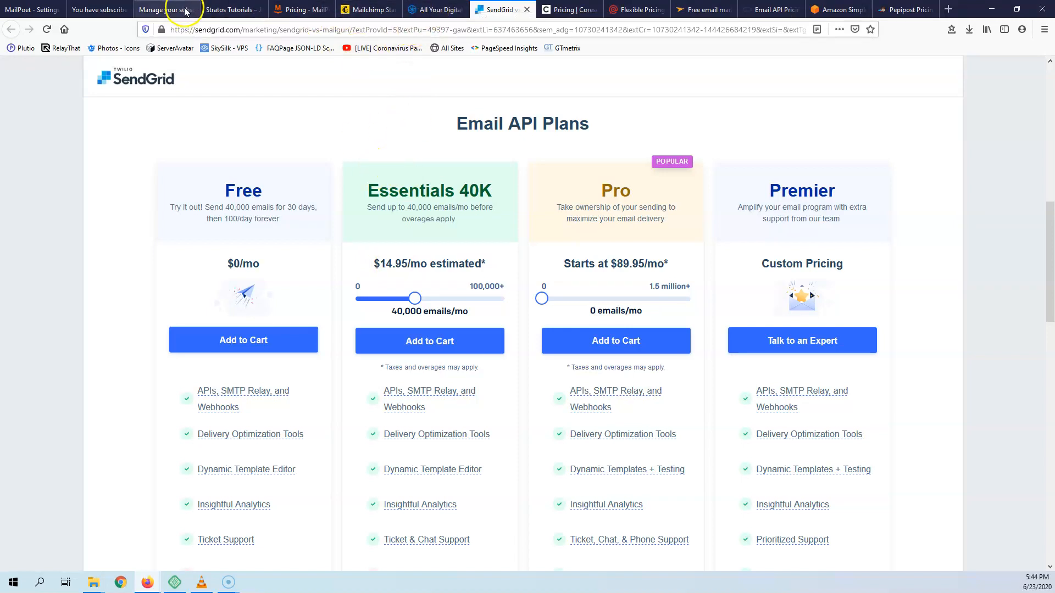
pyautogui.click(24, 10)
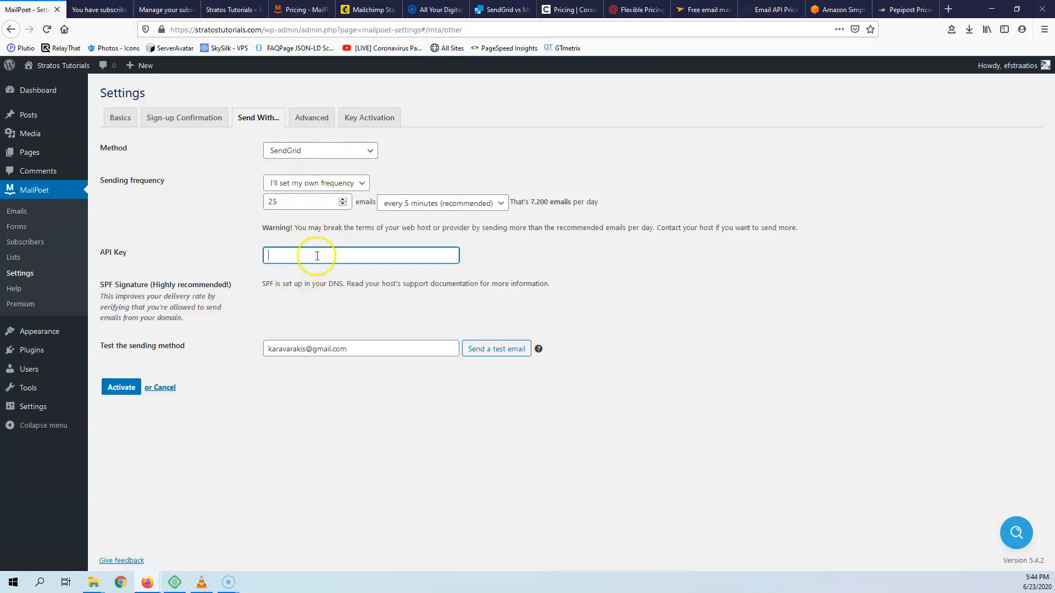
pyautogui.click(314, 151)
pyautogui.click(307, 214)
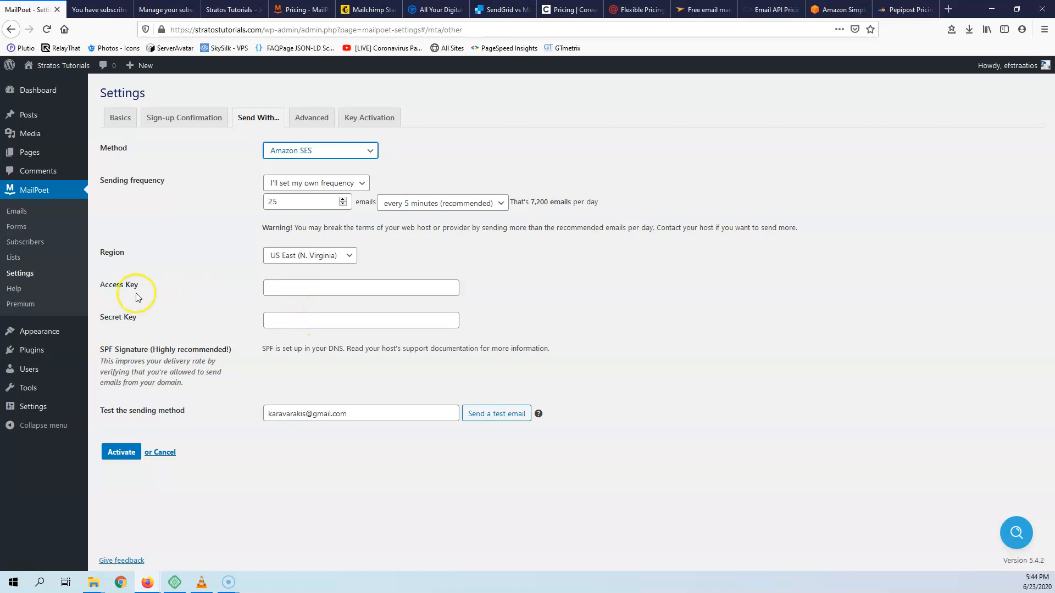
pyautogui.click(323, 151)
# - Choose 'I'll set my own frequency' and set it to 200 emails every 5 minutes
pyautogui.click(277, 182)
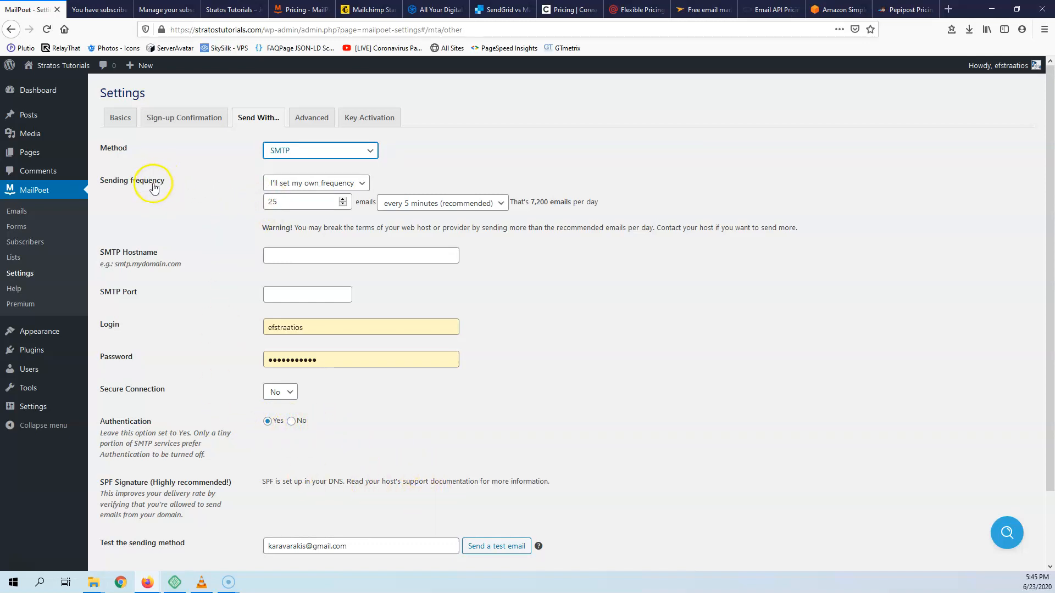
pyautogui.click(309, 185)
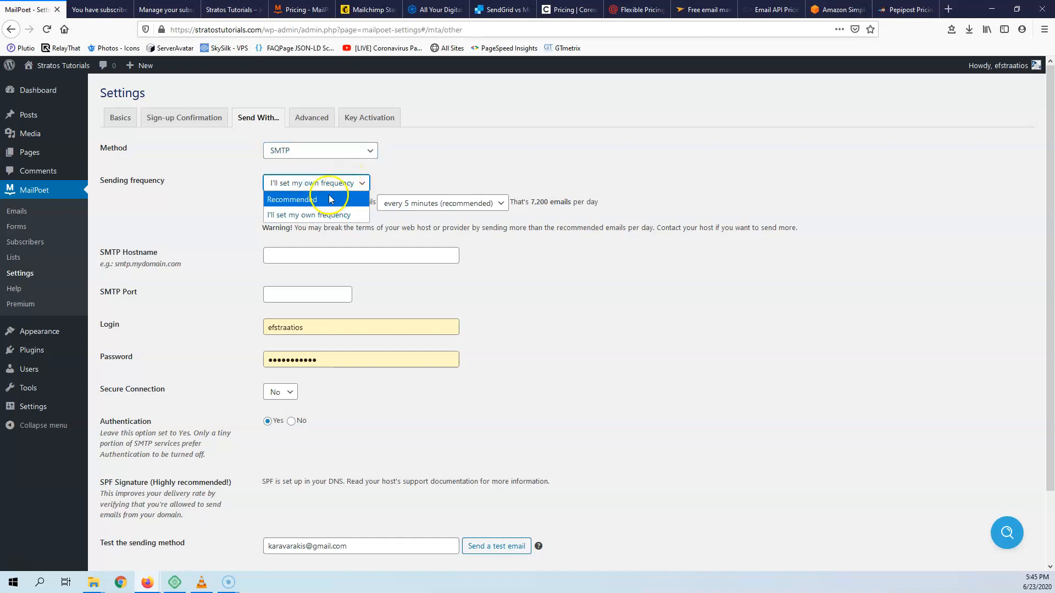
pyautogui.click(307, 202)
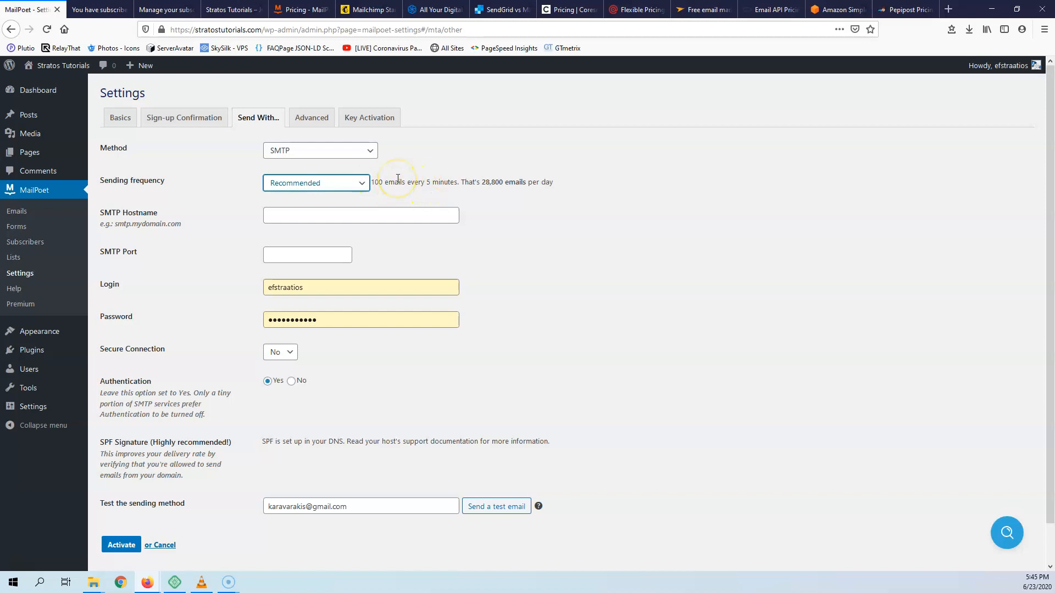
pyautogui.click(336, 185)
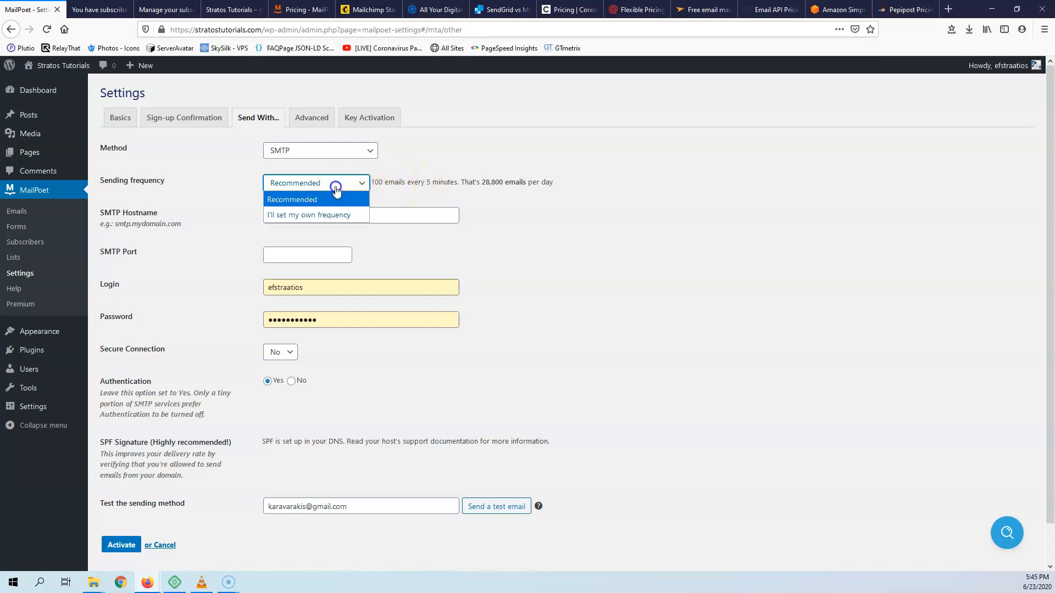
pyautogui.click(337, 215)
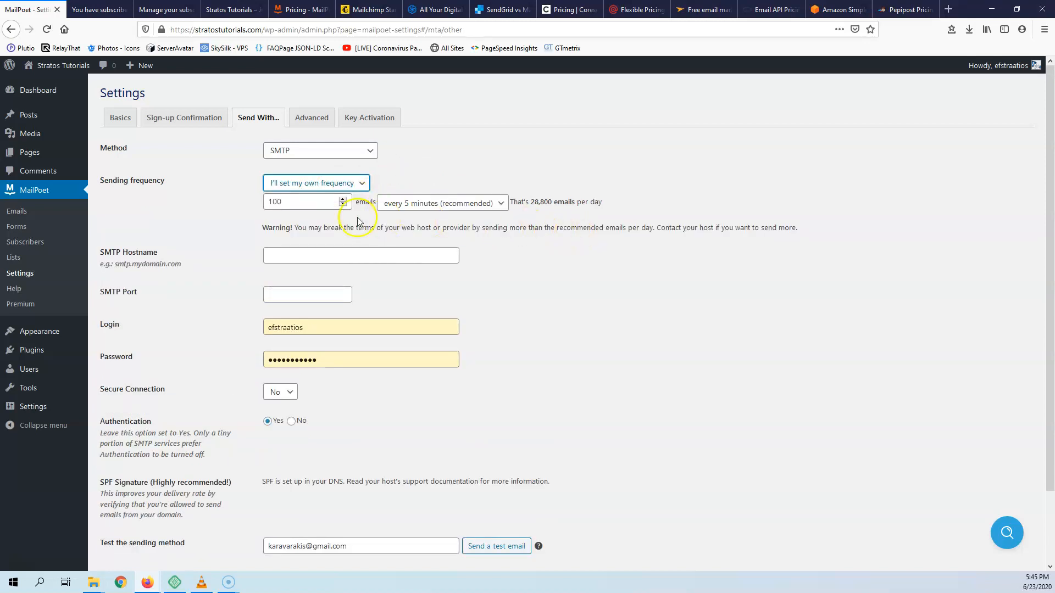
pyautogui.moveTo(273, 202); pyautogui.dragTo(257, 200)
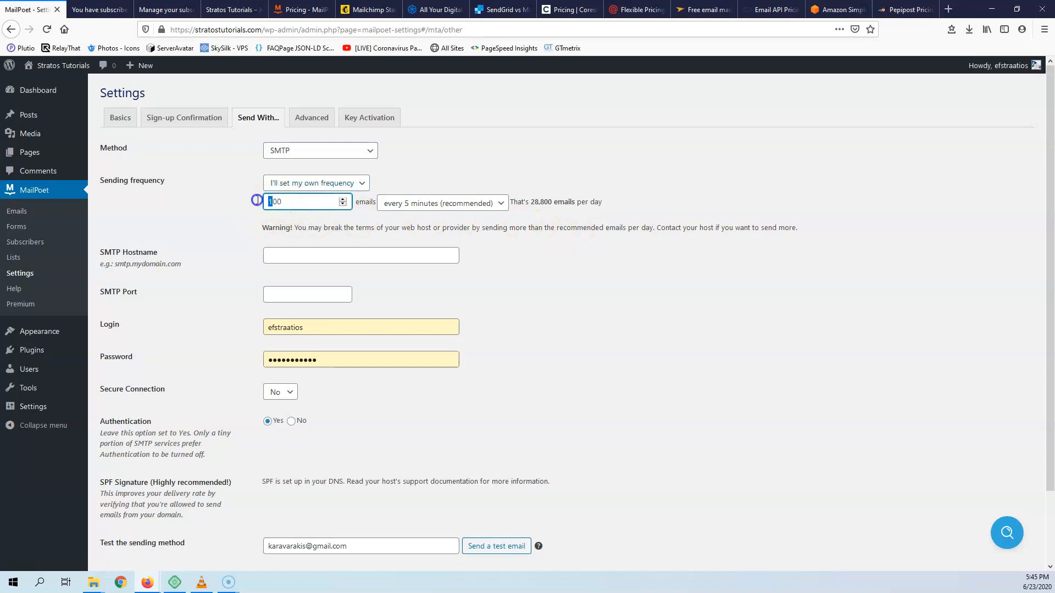
pyautogui.write('5')
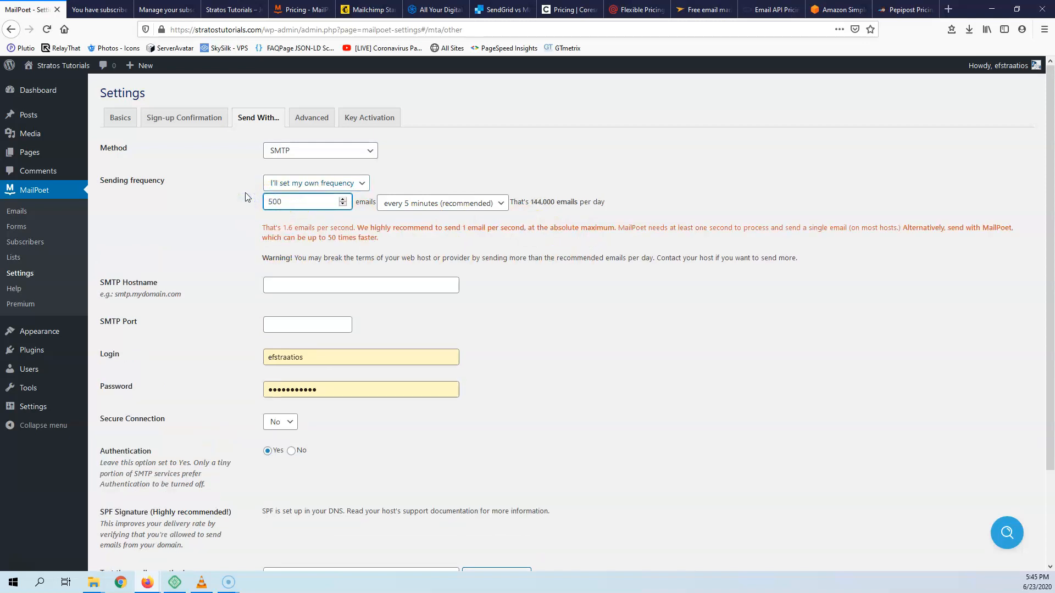
pyautogui.click(273, 201)
pyautogui.moveTo(274, 202); pyautogui.dragTo(258, 201)
pyautogui.write('2')
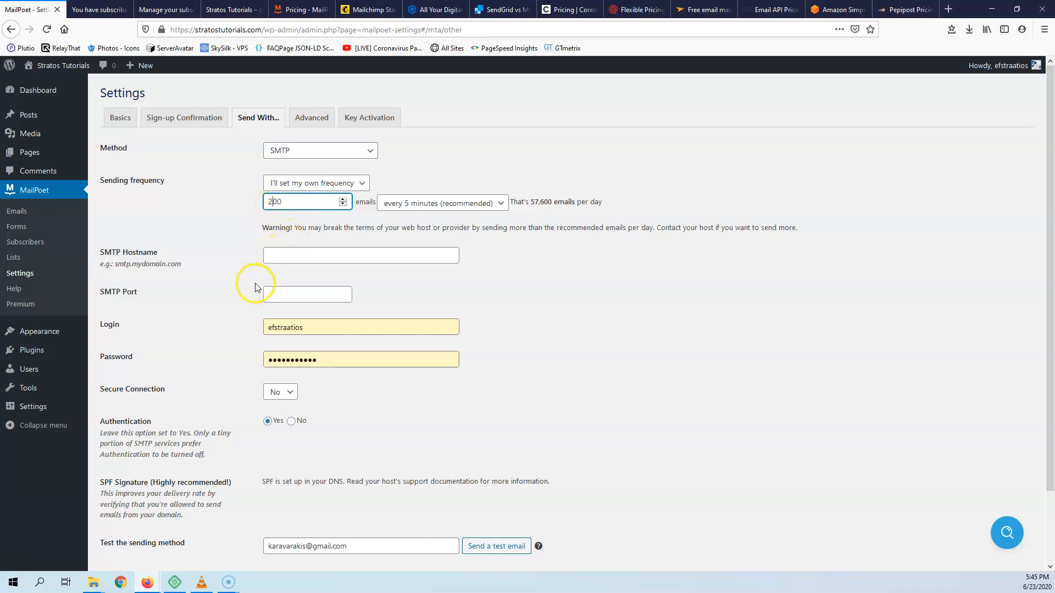
pyautogui.scroll(-3, 215, 292)
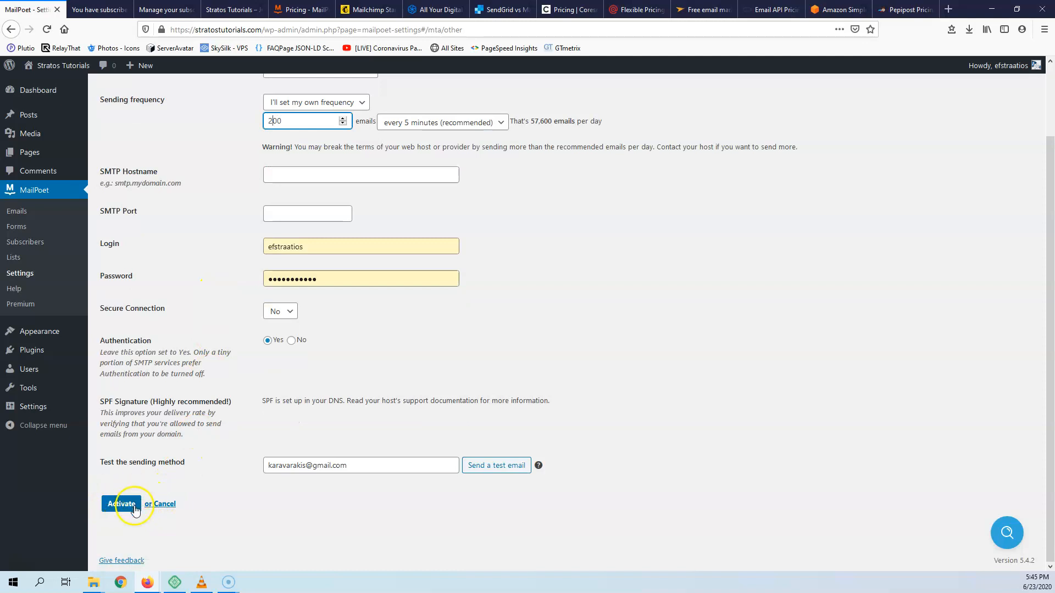
pyautogui.scroll(3, 313, 403)
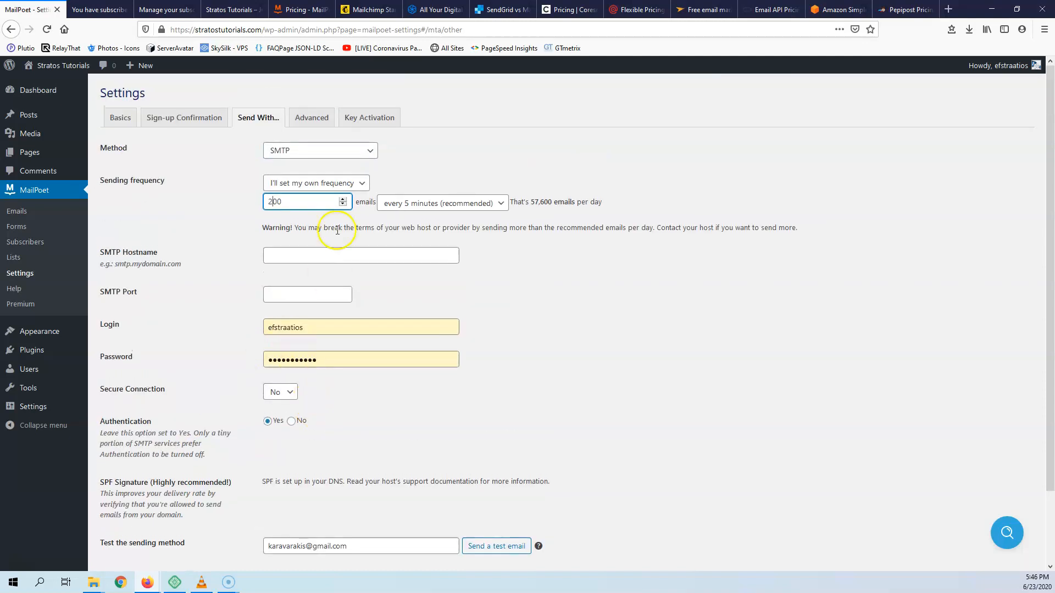
# - Set the Method to 'Your web host / web server' and activate it
pyautogui.click(323, 151)
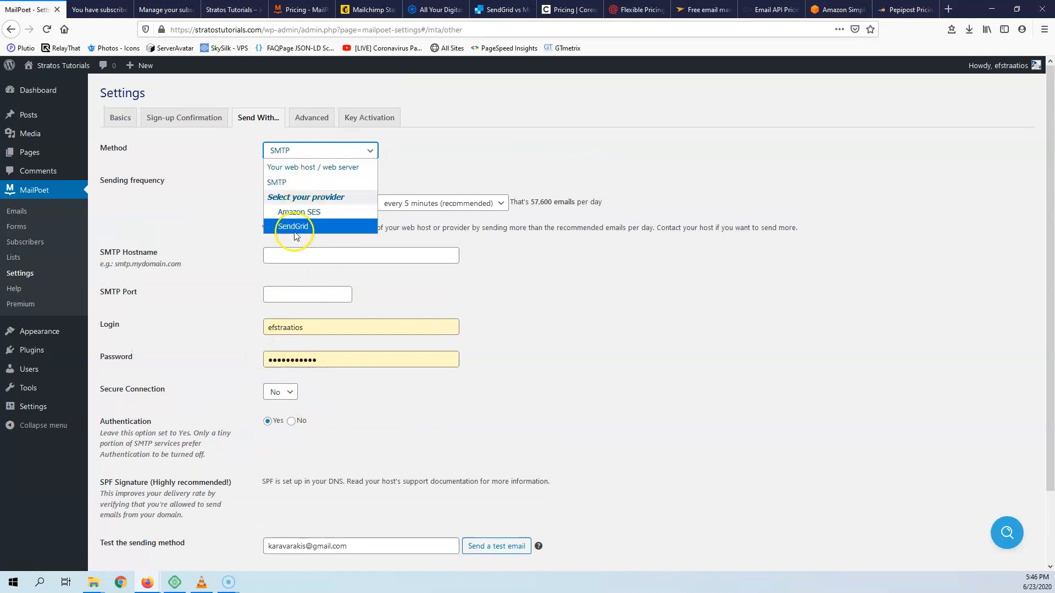
pyautogui.click(316, 168)
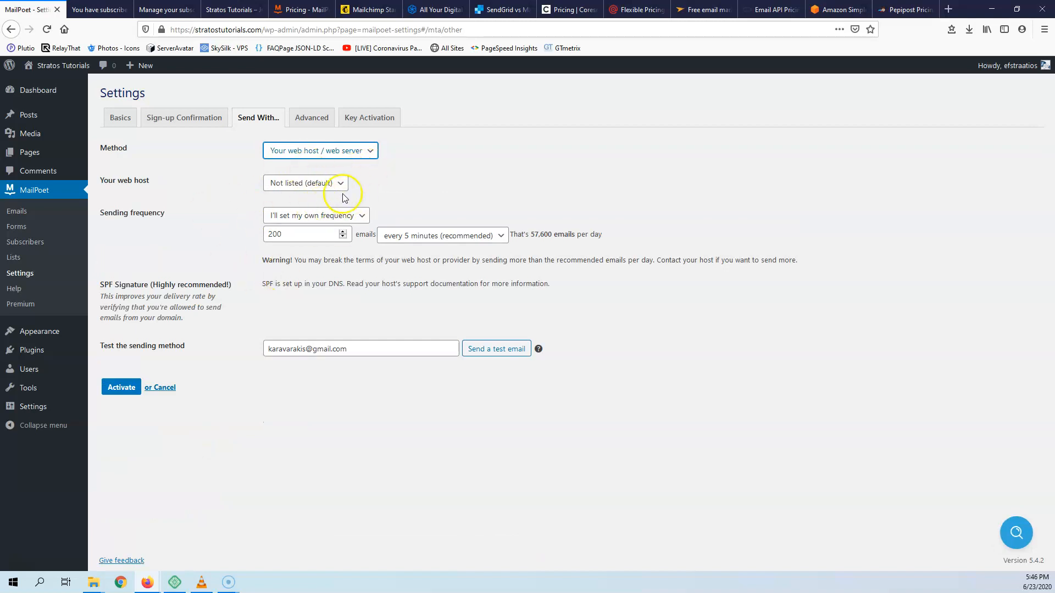
pyautogui.click(308, 157)
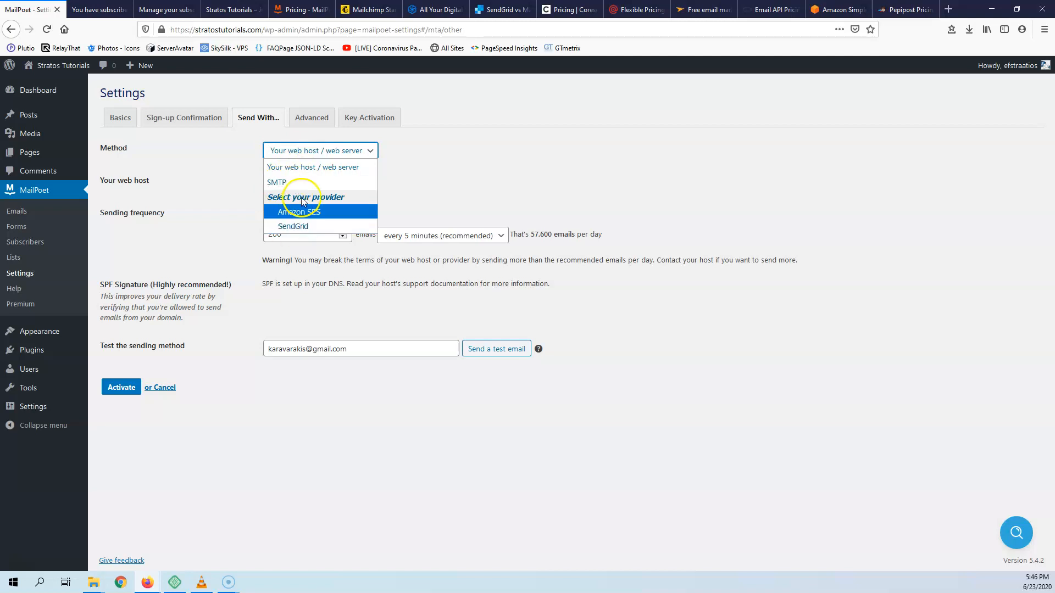
pyautogui.click(195, 183)
pyautogui.click(124, 388)
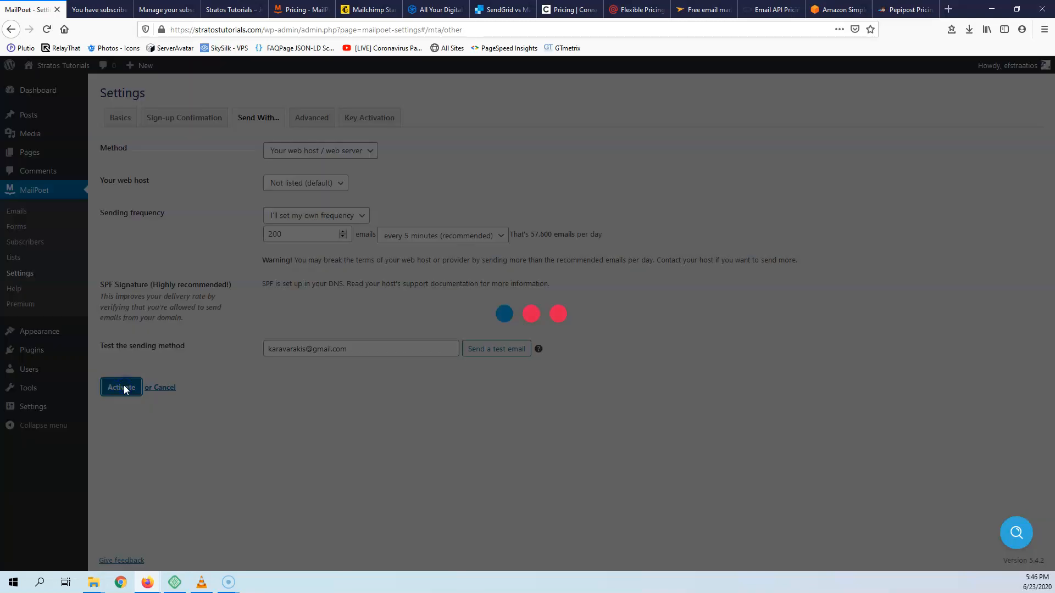
# - On the Advanced tab, try the MailPoet script and server-side cron options, then keep 'Visitors to your website'
pyautogui.click(327, 118)
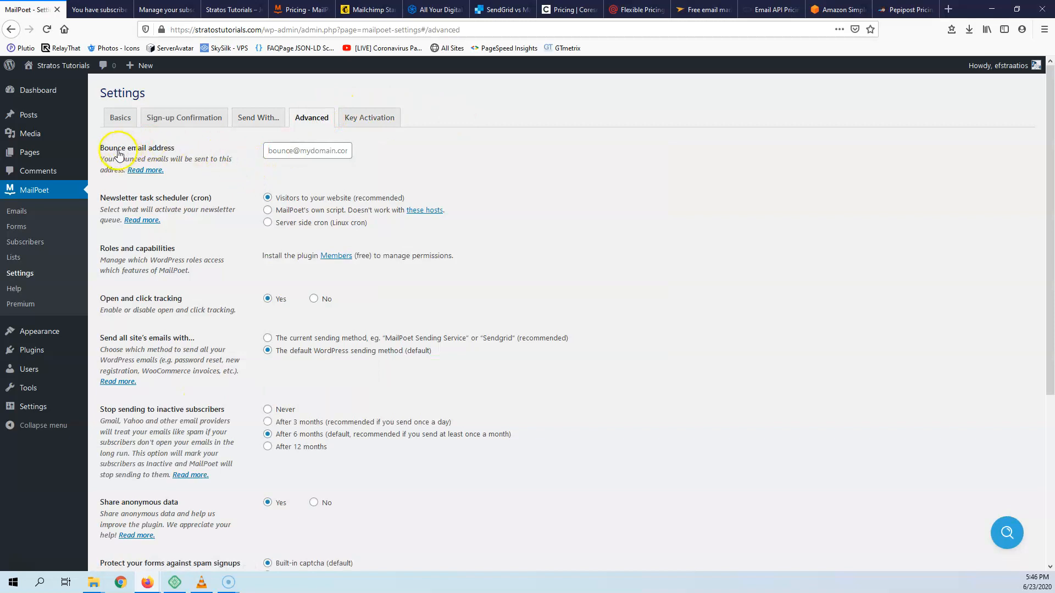
pyautogui.click(293, 152)
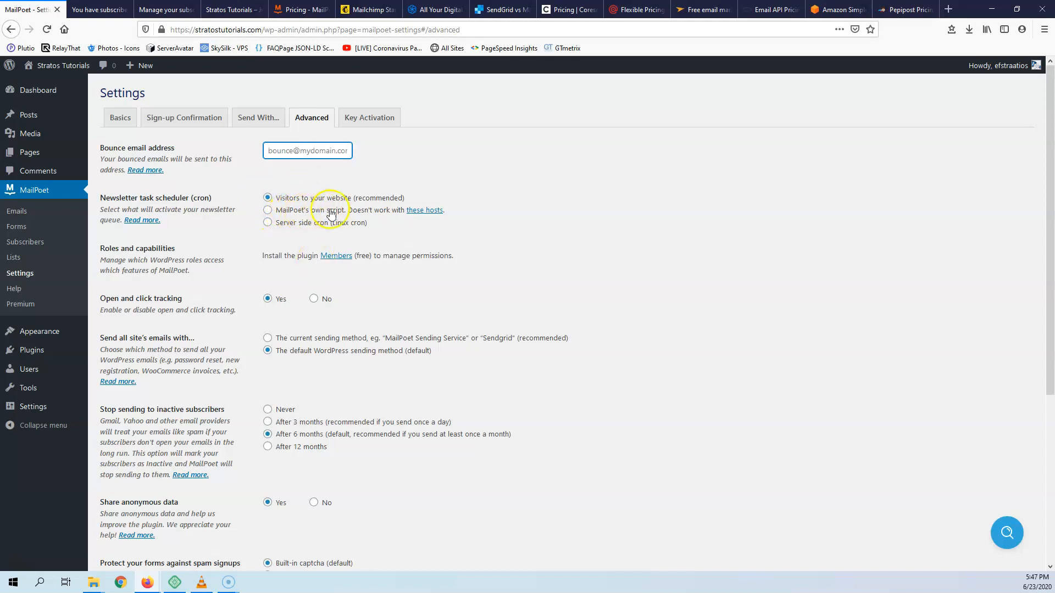
pyautogui.click(267, 211)
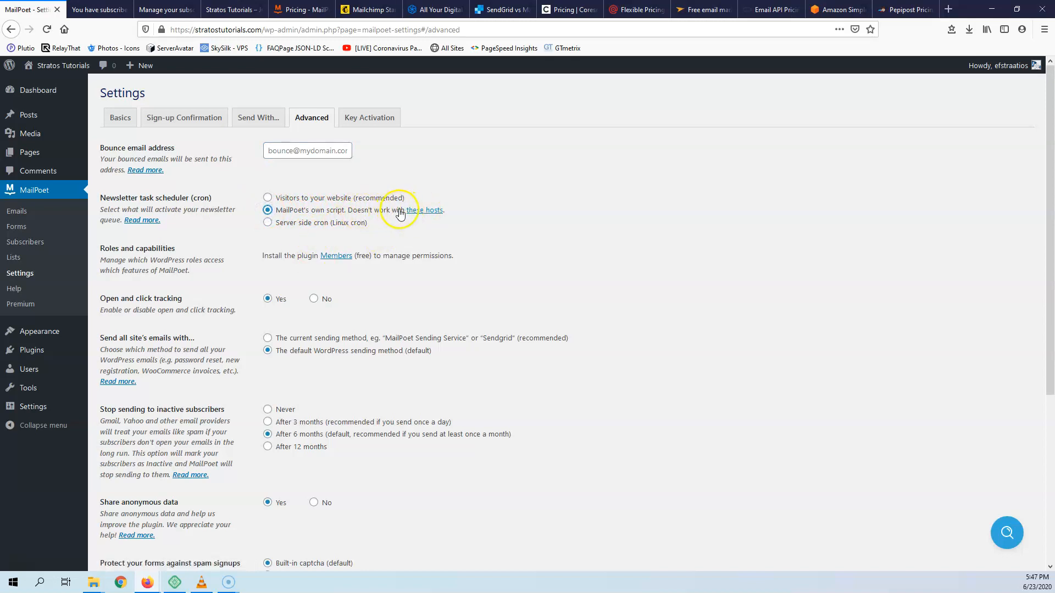
pyautogui.click(434, 210)
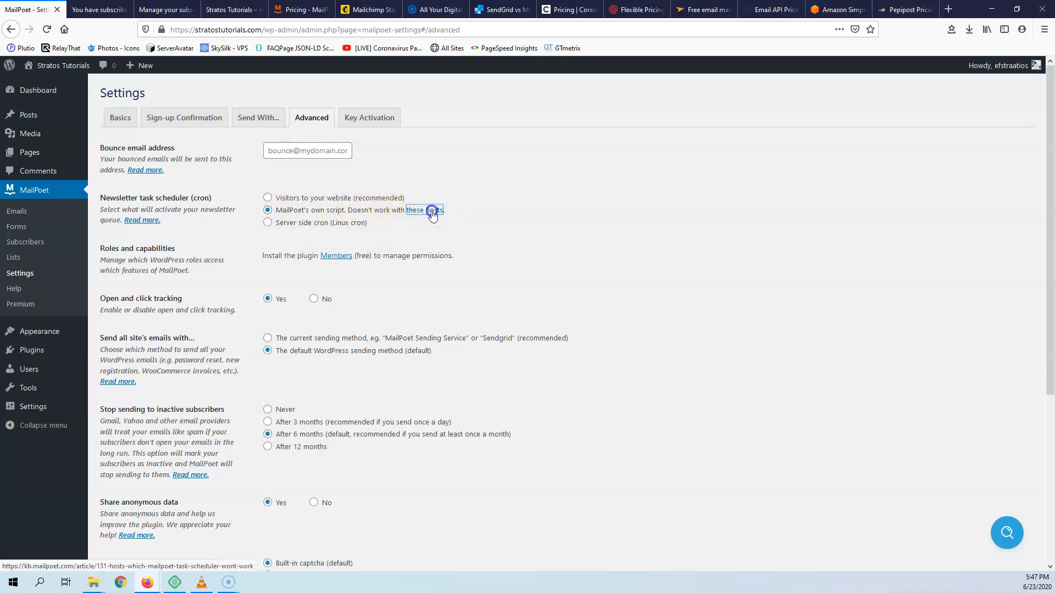
pyautogui.scroll(-10, 941, 377)
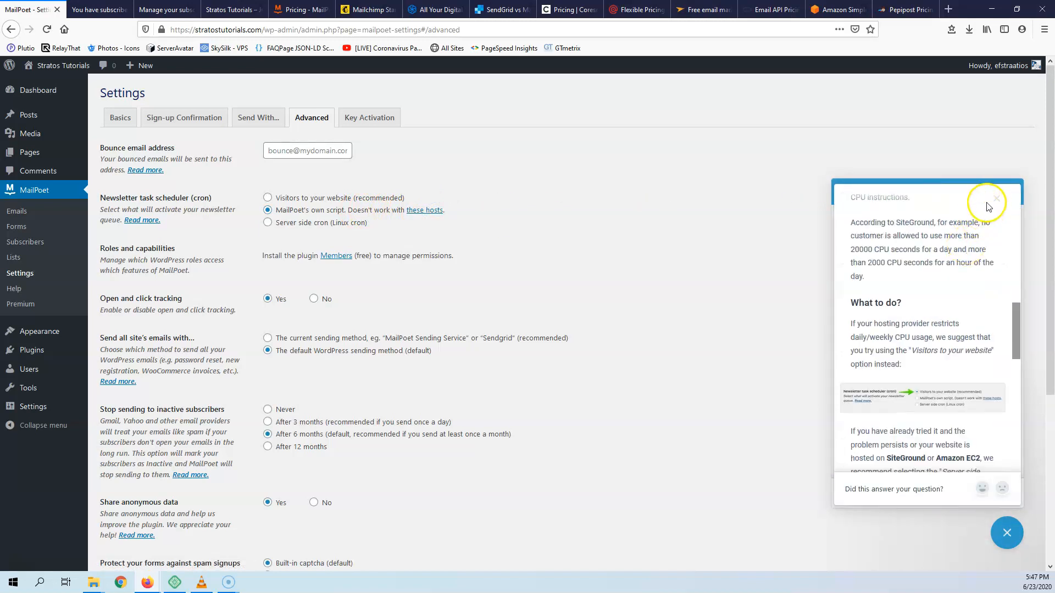
pyautogui.click(995, 198)
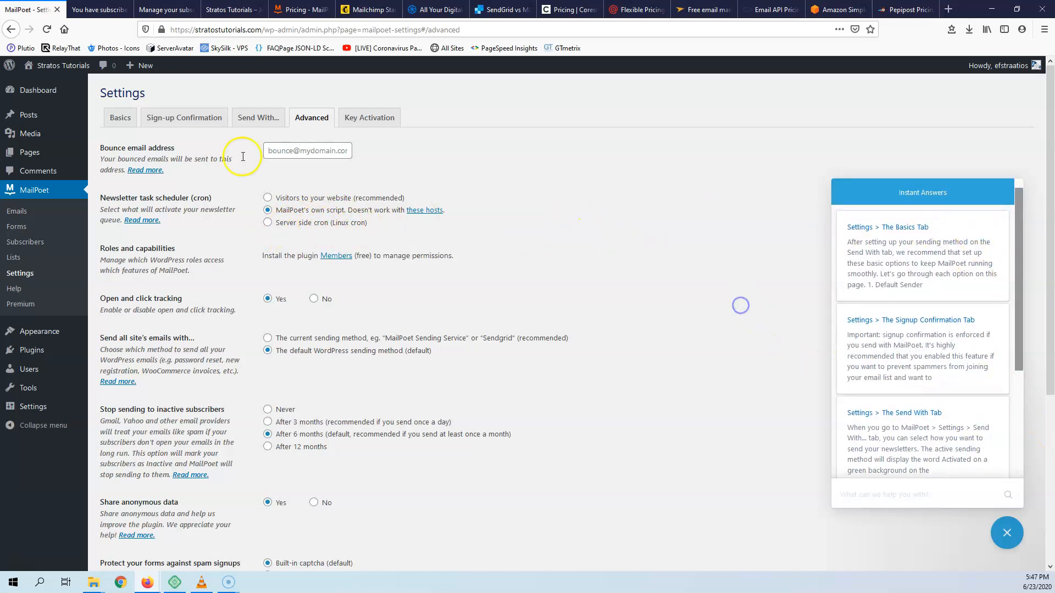
pyautogui.click(268, 224)
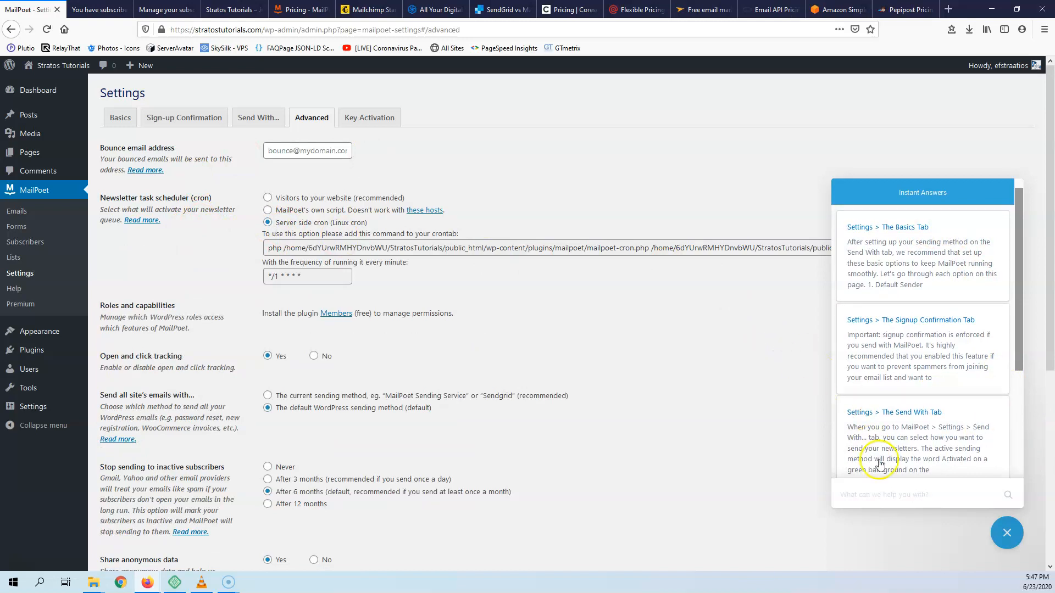
pyautogui.click(1007, 533)
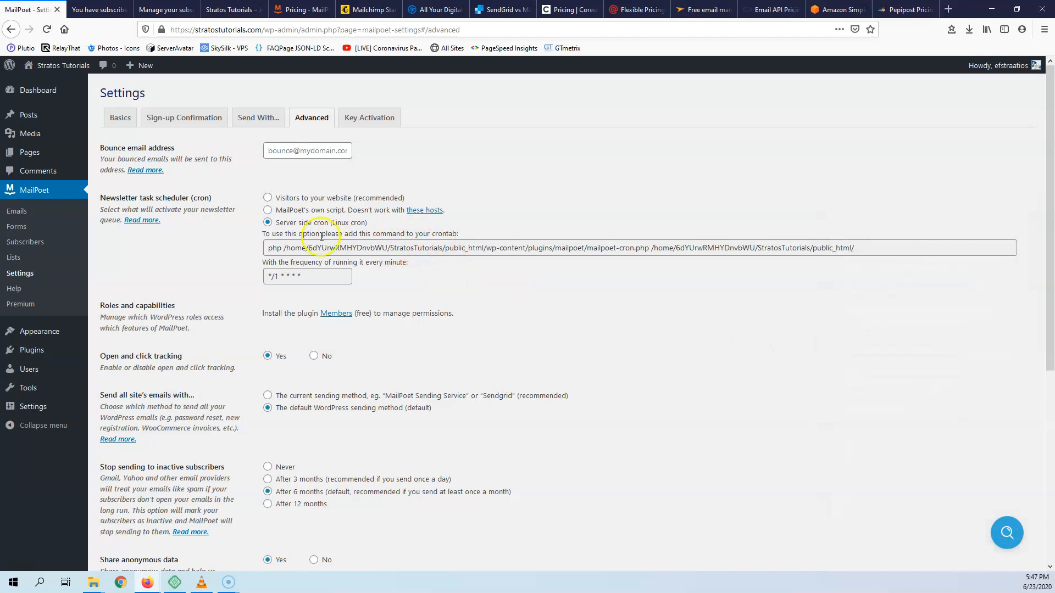
pyautogui.click(268, 198)
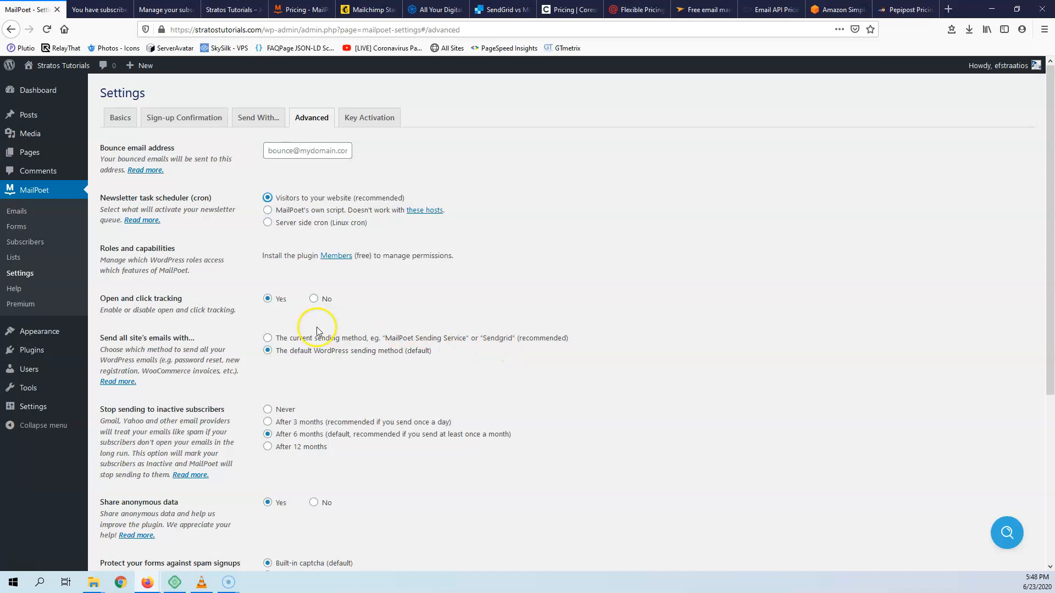
# - Send all site emails with the current sending method, then scroll down to Logging
pyautogui.click(268, 338)
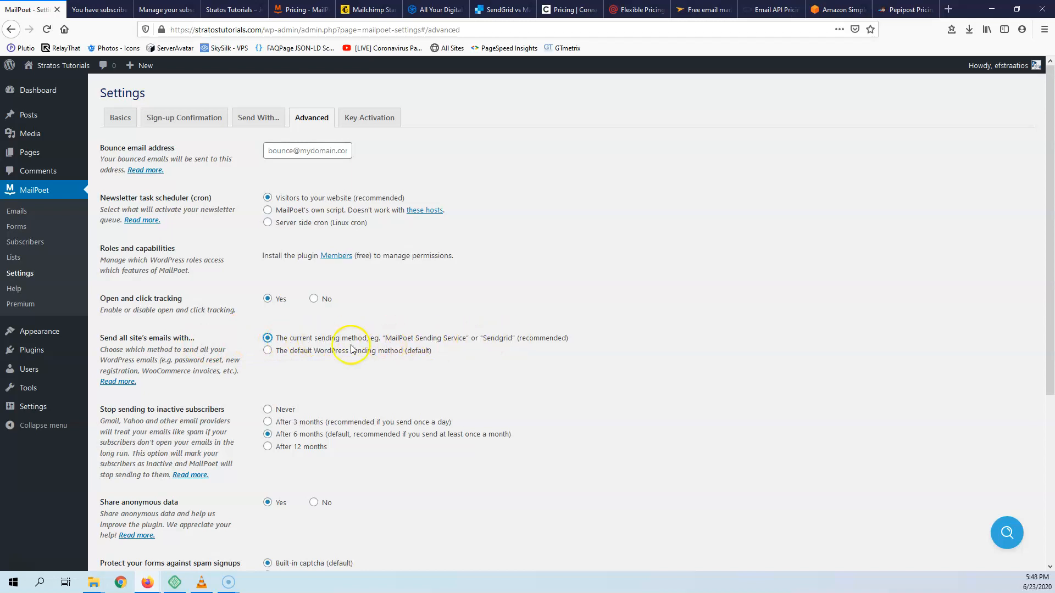
pyautogui.scroll(-2, 231, 373)
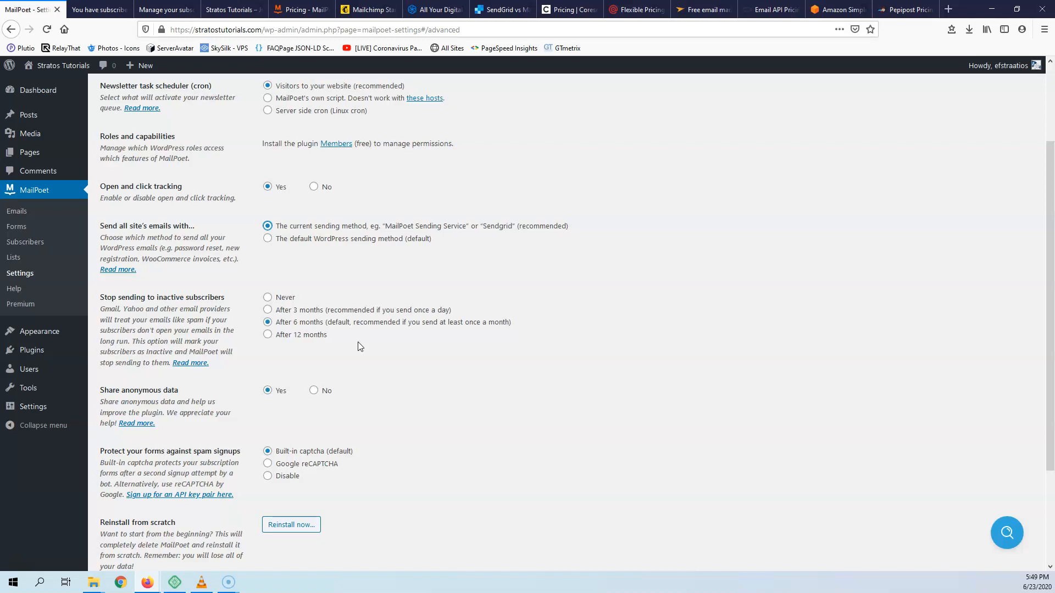
pyautogui.scroll(-2, 286, 333)
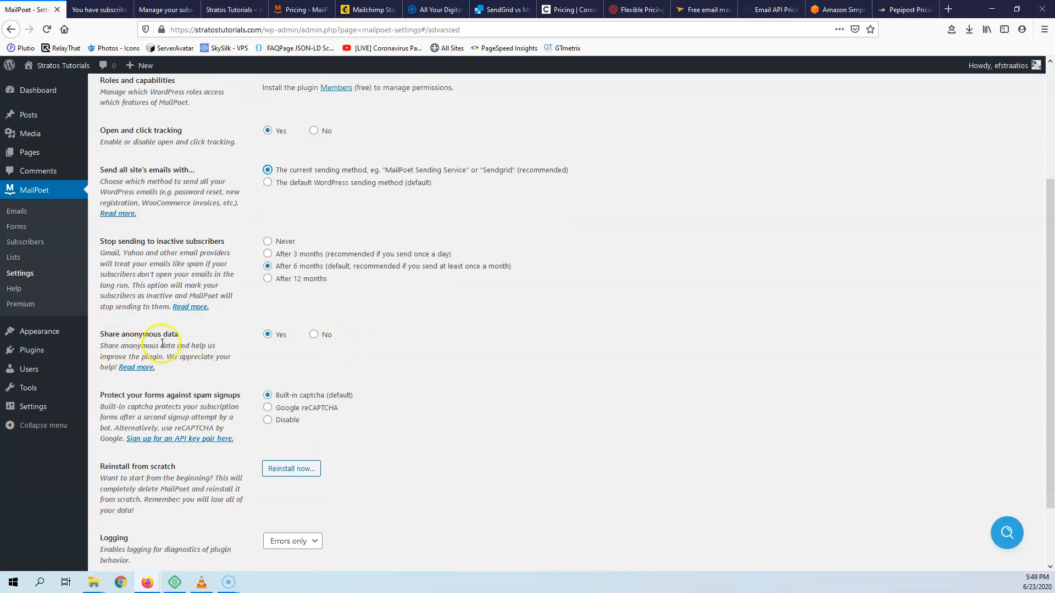
pyautogui.scroll(-3, 162, 343)
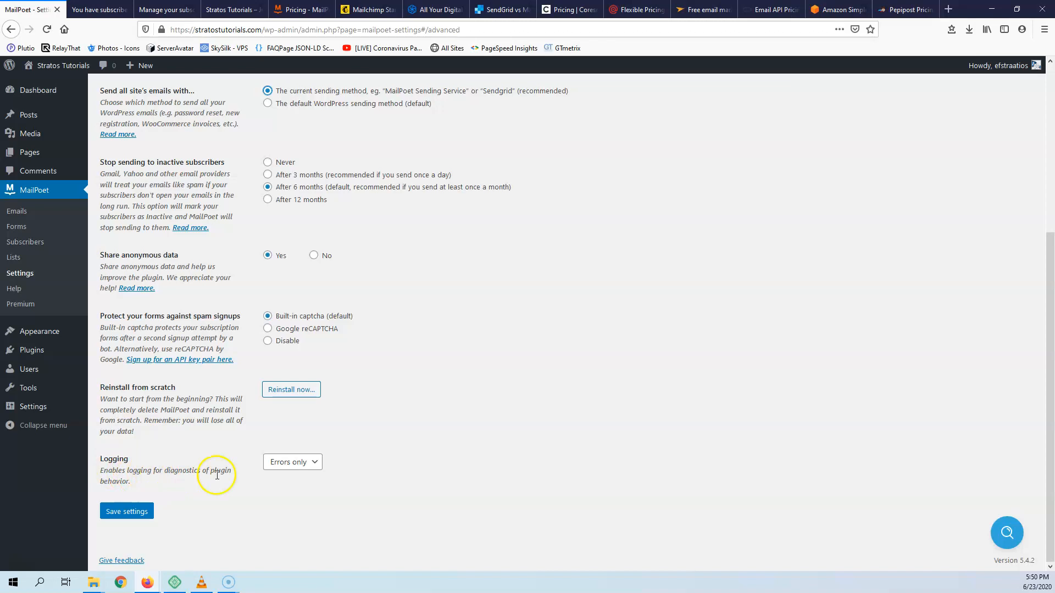
# - Keep logging on Errors only, save the advanced settings, and go to the Lists page
pyautogui.click(289, 467)
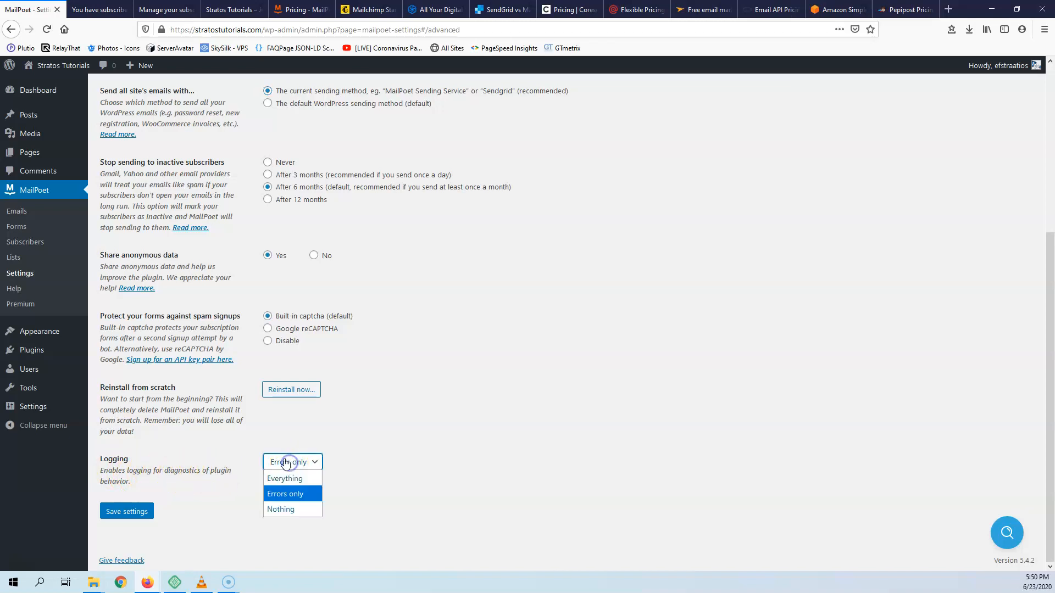
pyautogui.click(245, 503)
pyautogui.click(130, 512)
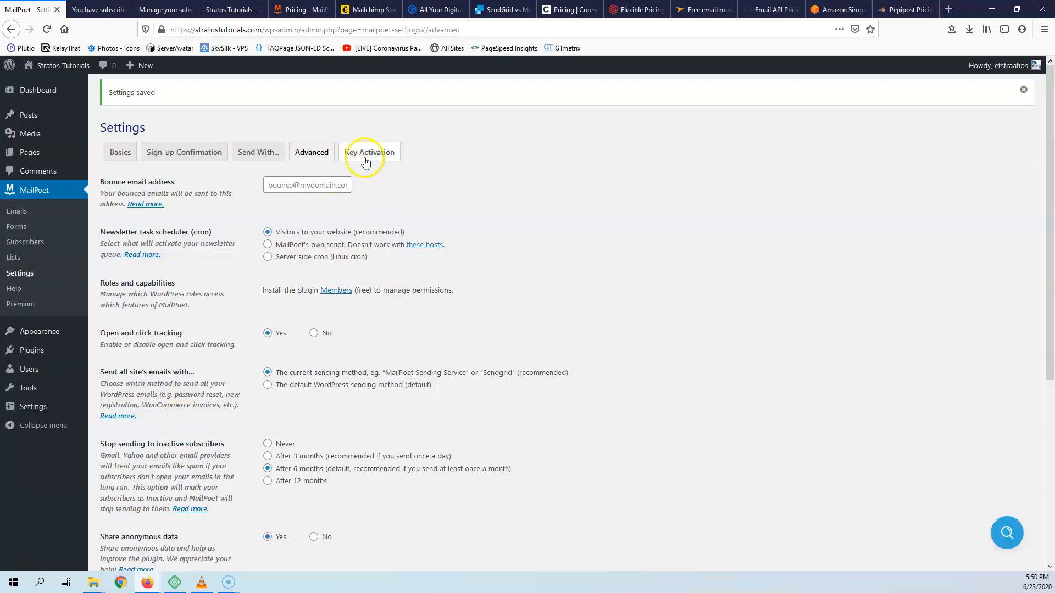
pyautogui.click(365, 159)
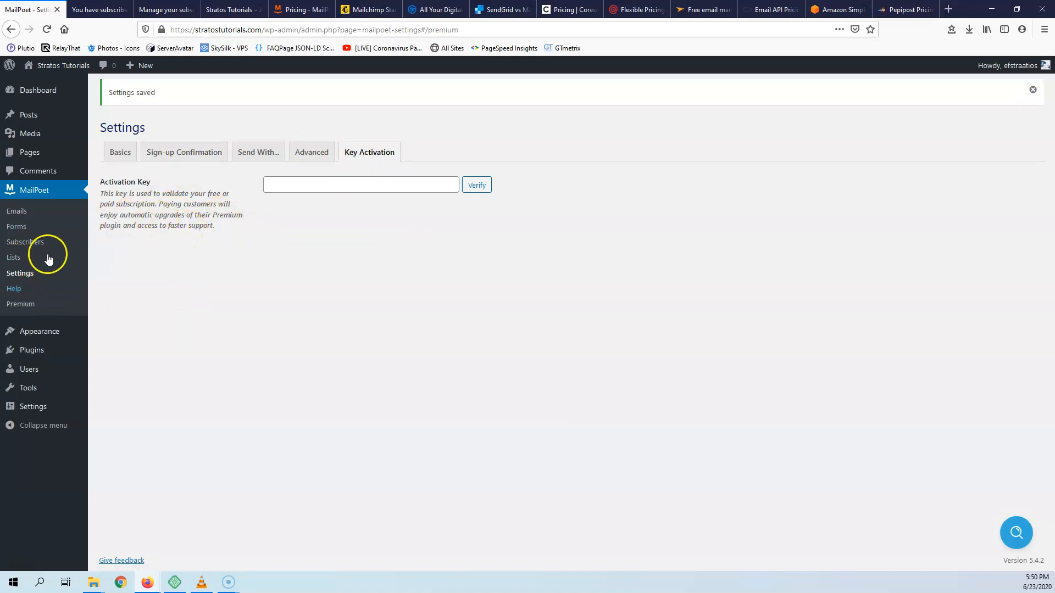
pyautogui.click(13, 257)
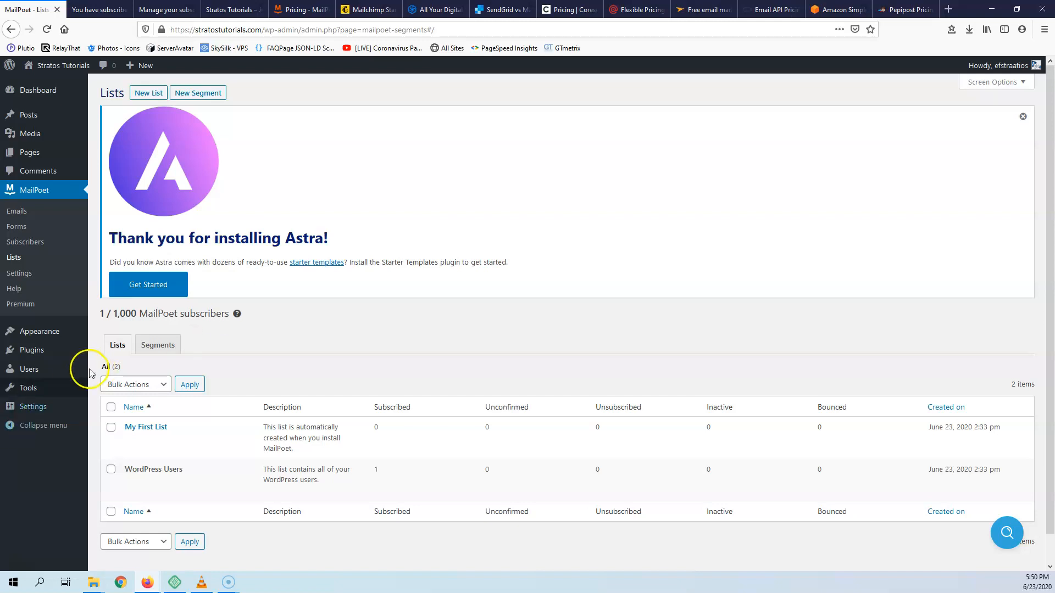
pyautogui.click(157, 345)
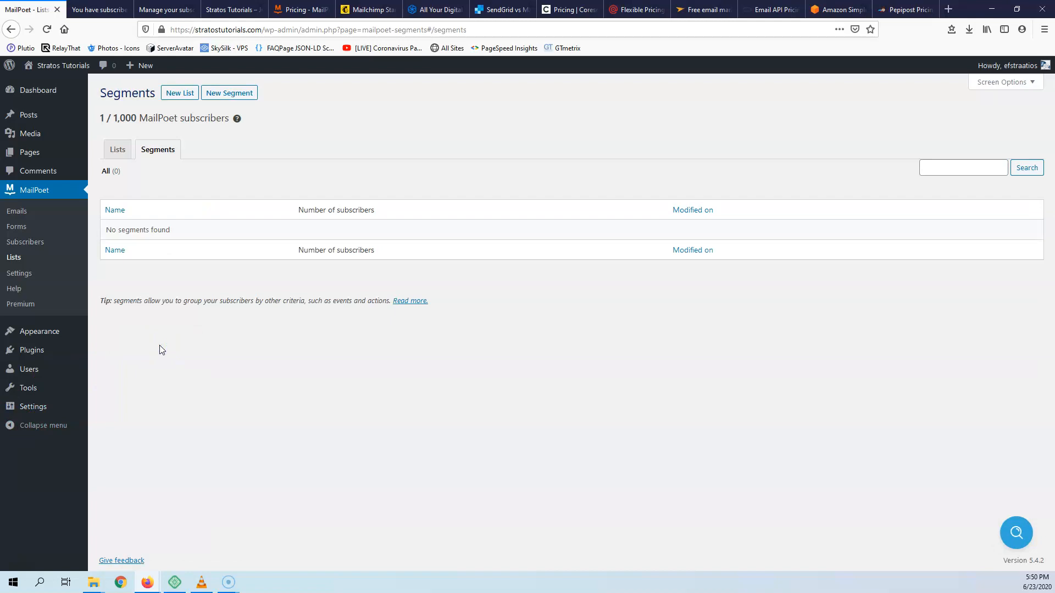
pyautogui.click(116, 148)
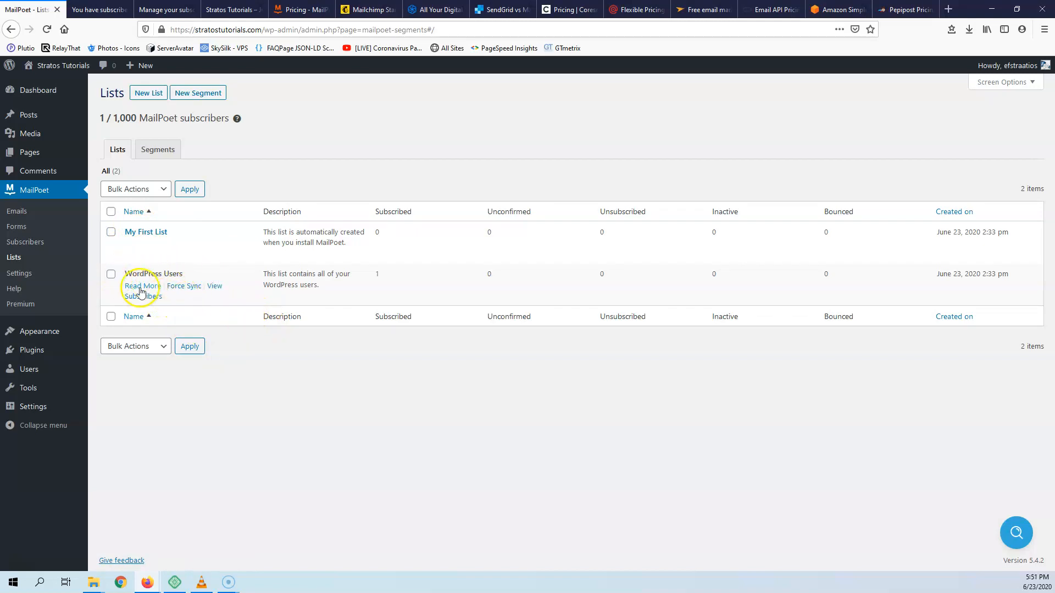
pyautogui.click(156, 94)
# - Create a new list named News
pyautogui.click(247, 127)
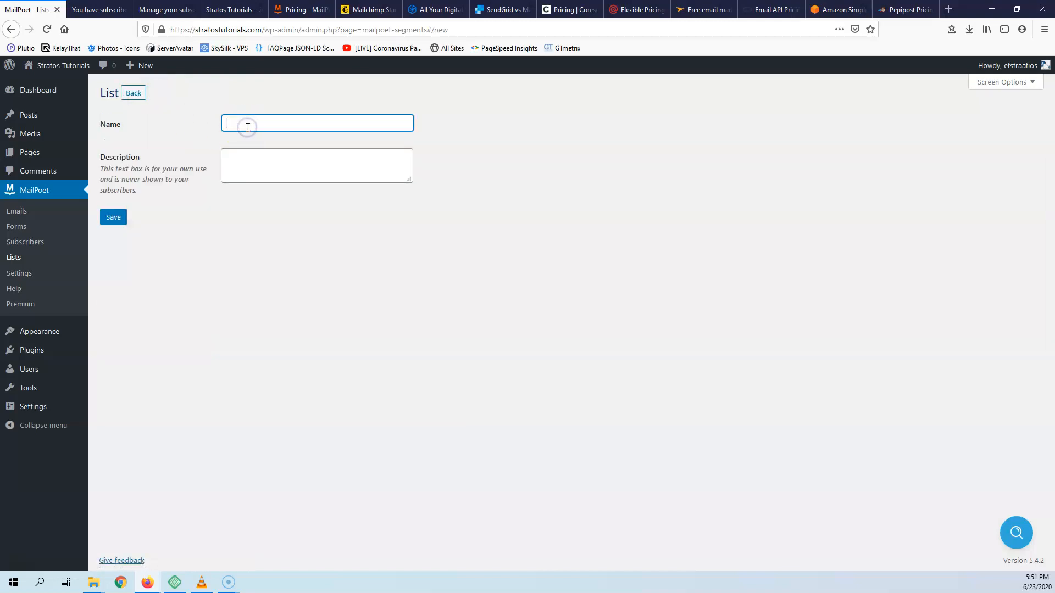
pyautogui.write('News')
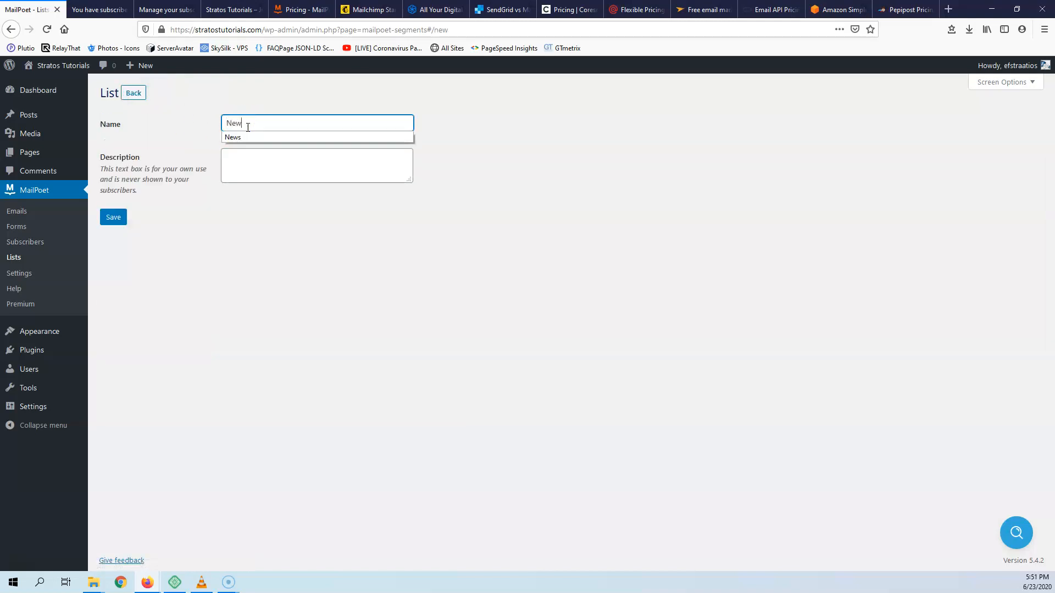
pyautogui.click(252, 157)
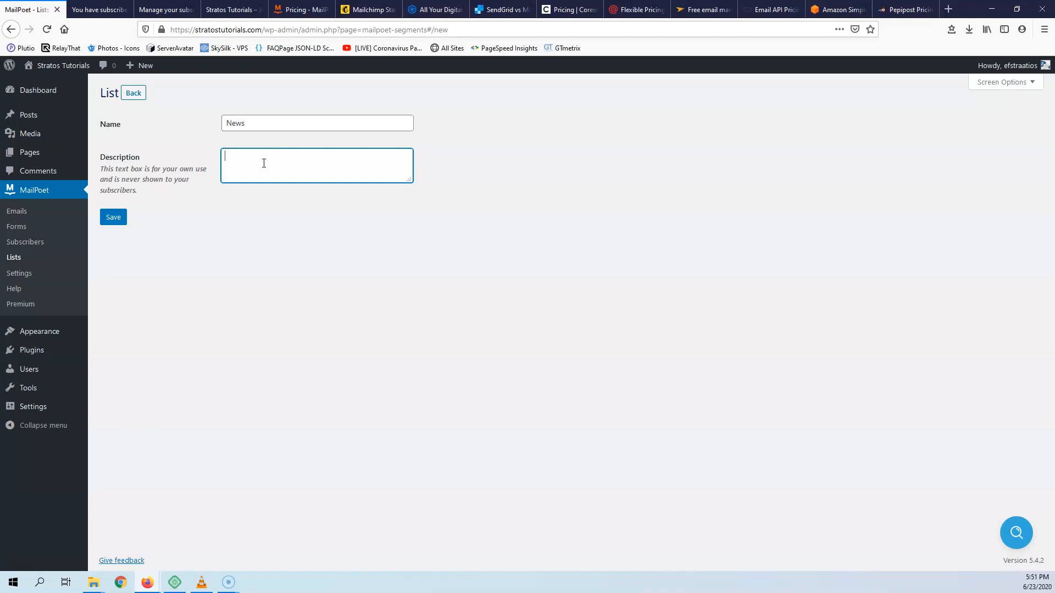
pyautogui.click(113, 217)
# - Create a second list named Football, correcting the misspelled name before saving
pyautogui.click(145, 134)
pyautogui.click(249, 166)
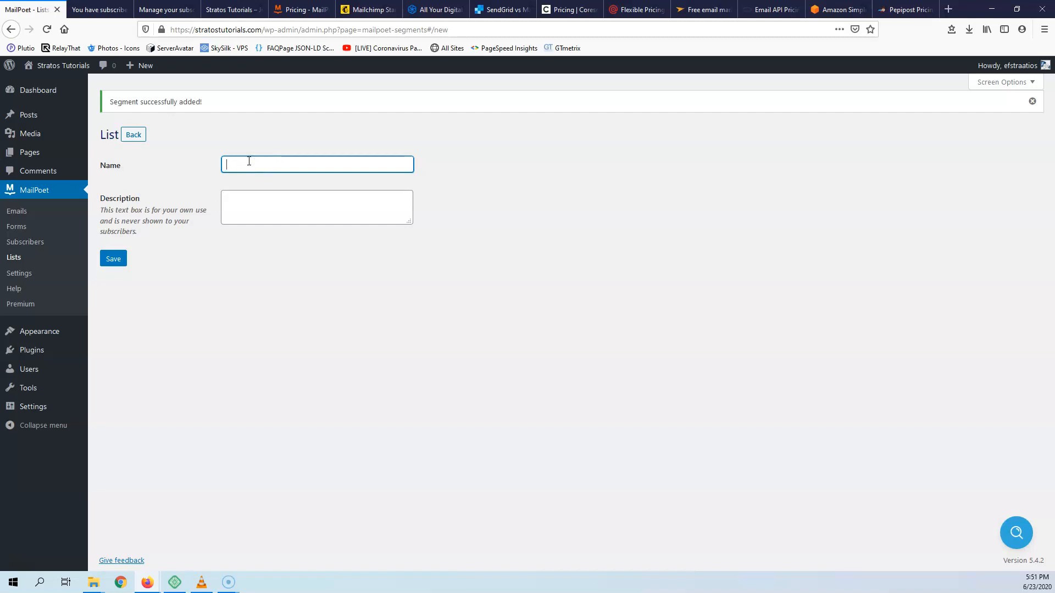
pyautogui.write('Foor')
pyautogui.write('bal')
pyautogui.click(239, 166)
pyautogui.moveTo(240, 165); pyautogui.dragTo(242, 165)
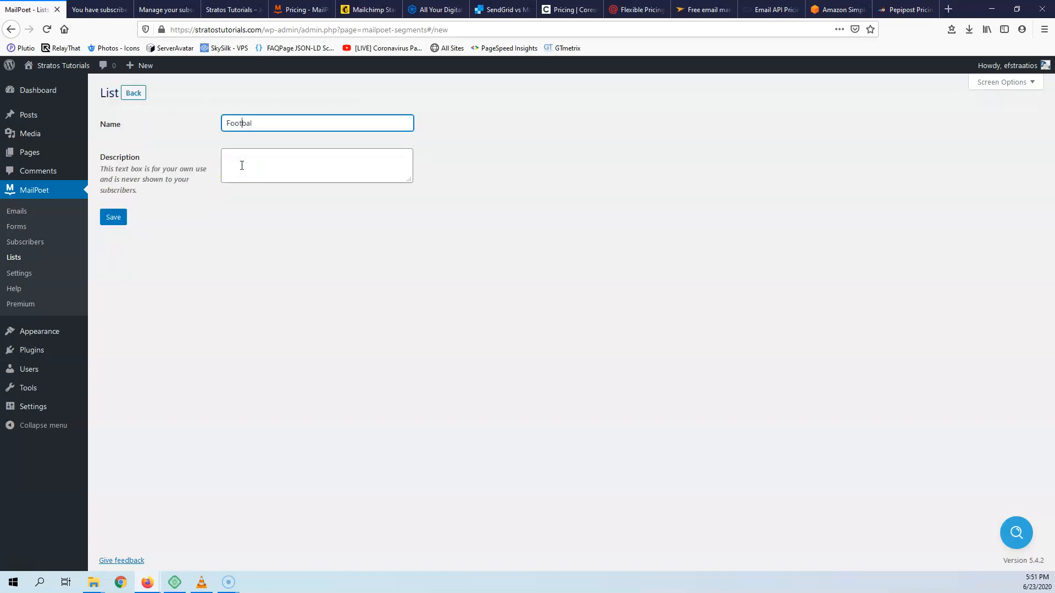
pyautogui.click(259, 123)
pyautogui.click(112, 217)
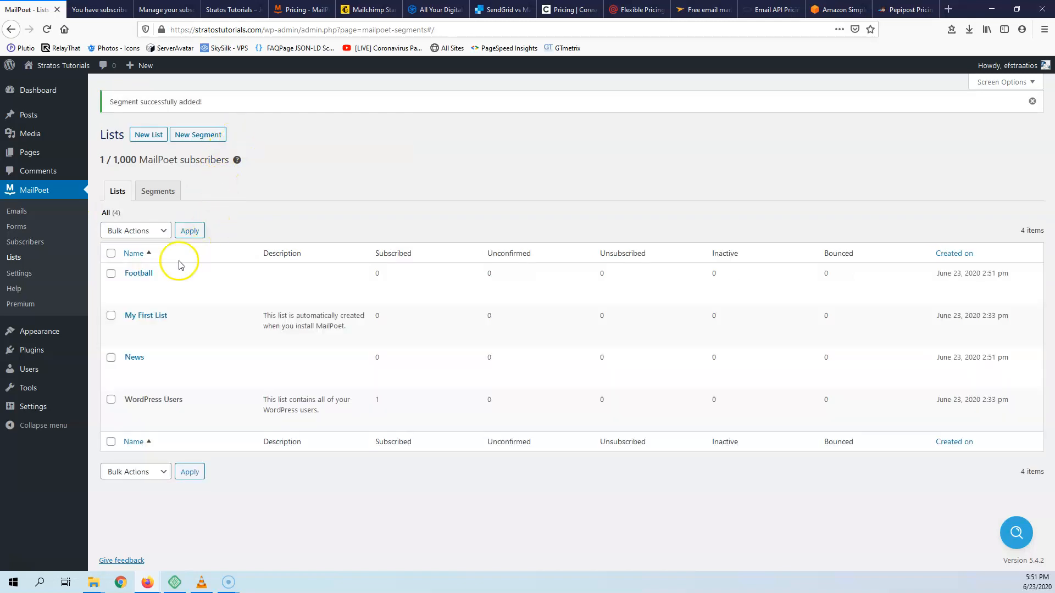
# - Create a third list named Sports
pyautogui.click(146, 134)
pyautogui.click(236, 163)
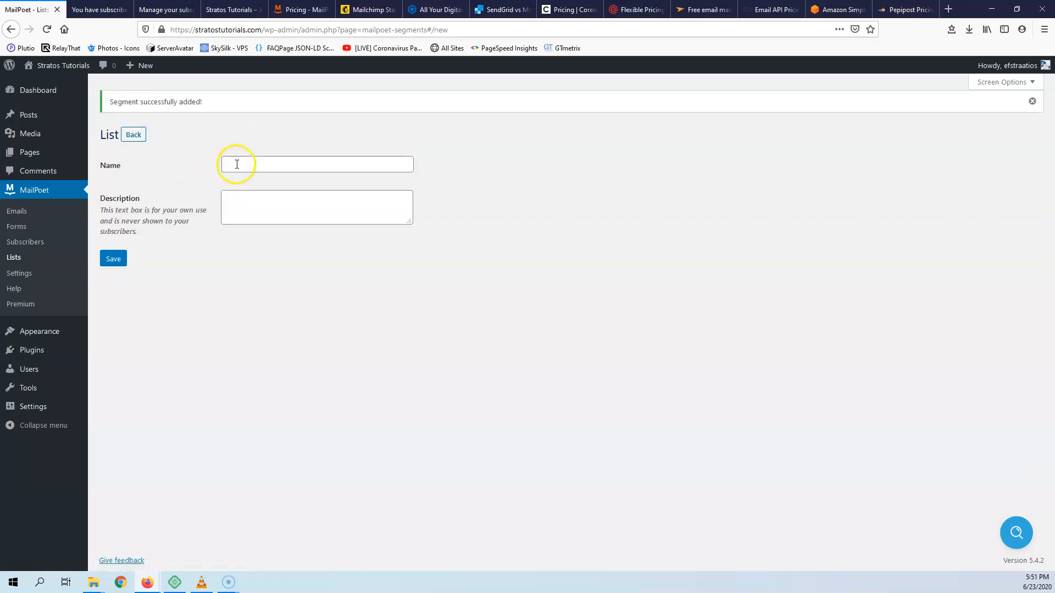
pyautogui.write('Sports')
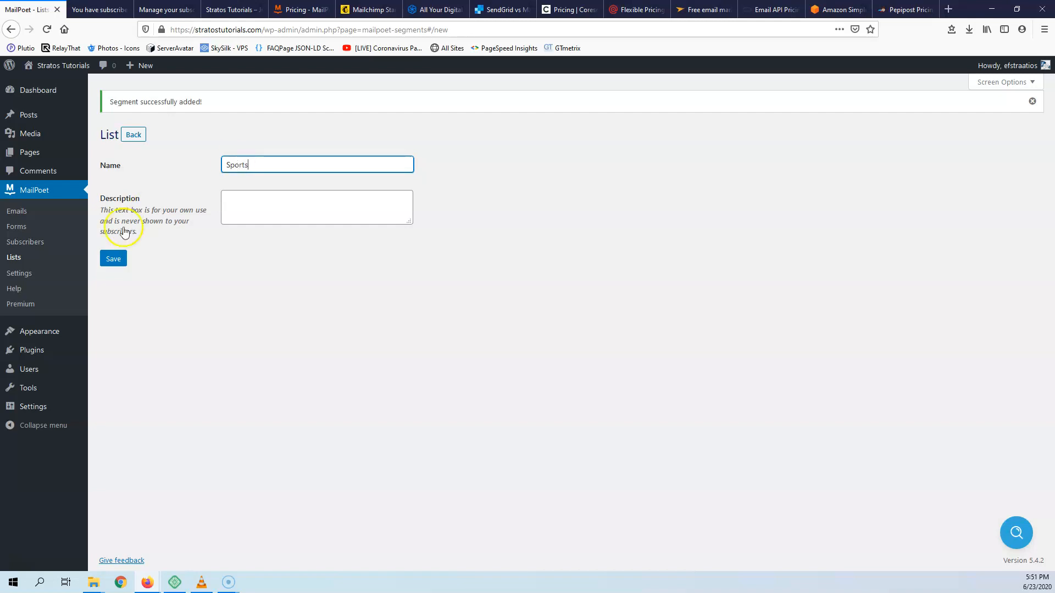
pyautogui.click(113, 259)
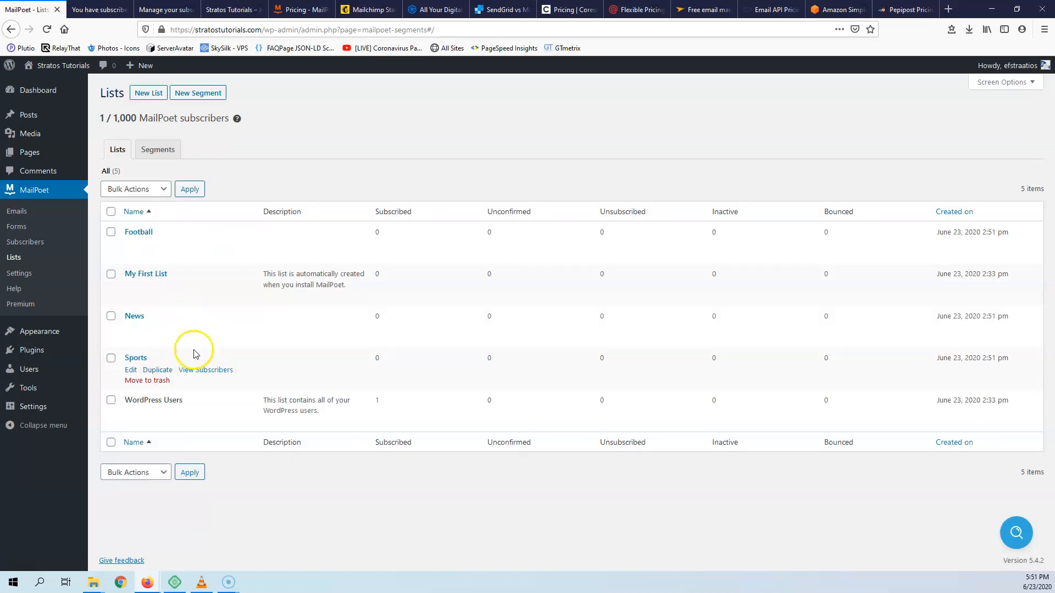
# - Look at the Segments tab and a blank new-list form, then go to Subscribers
pyautogui.click(161, 150)
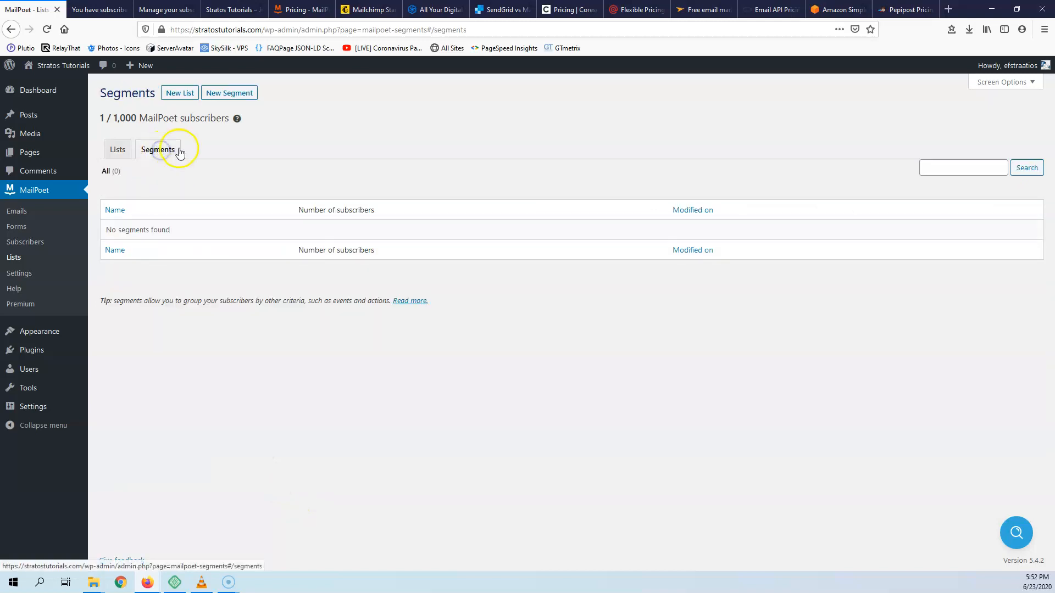
pyautogui.click(181, 94)
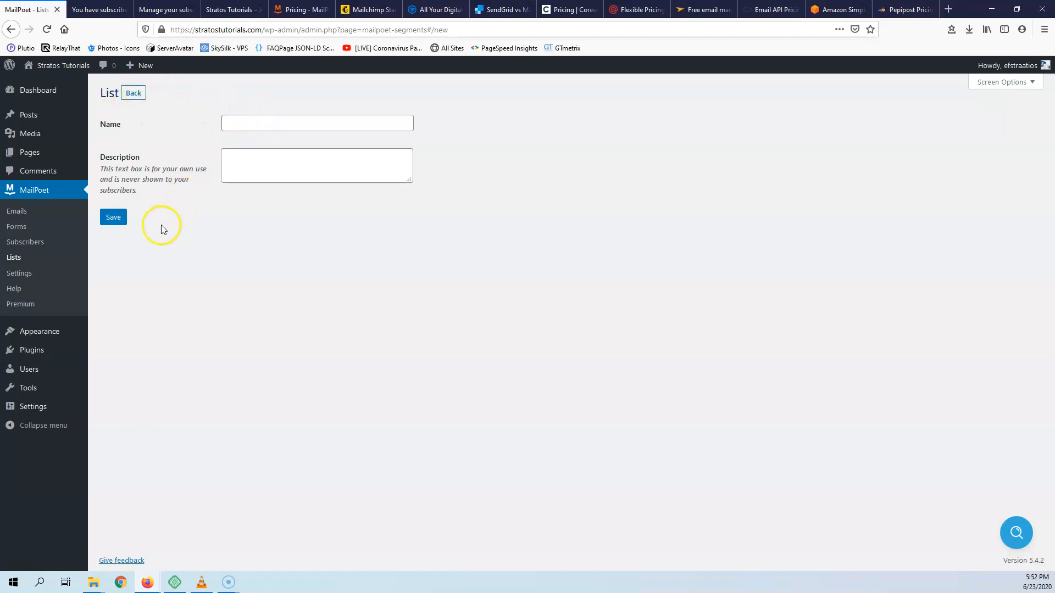
pyautogui.click(25, 244)
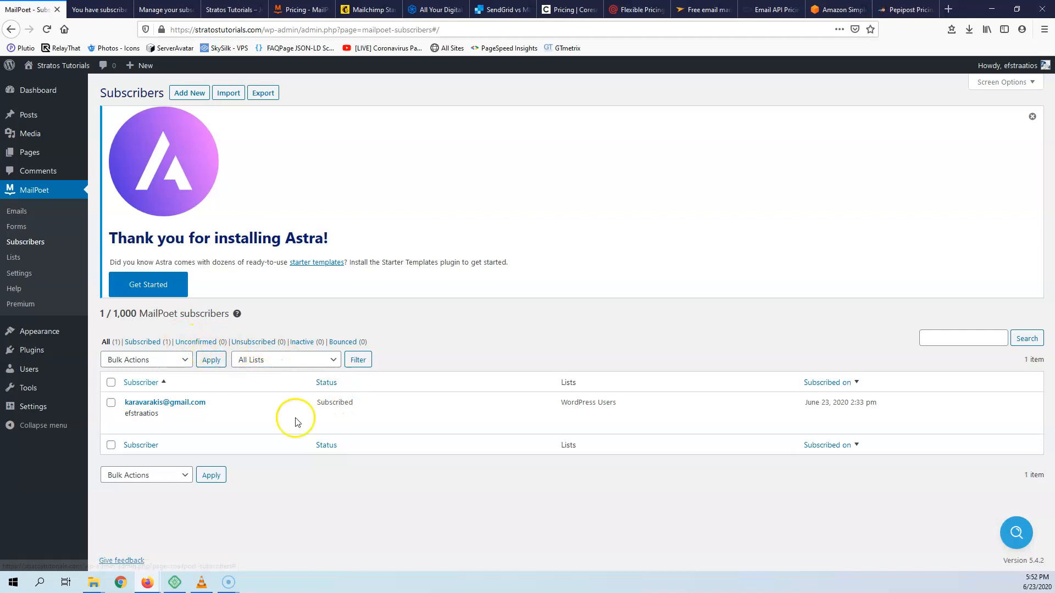
# - Open the subscriber's edit page, then return to the Subscribers overview
pyautogui.click(188, 406)
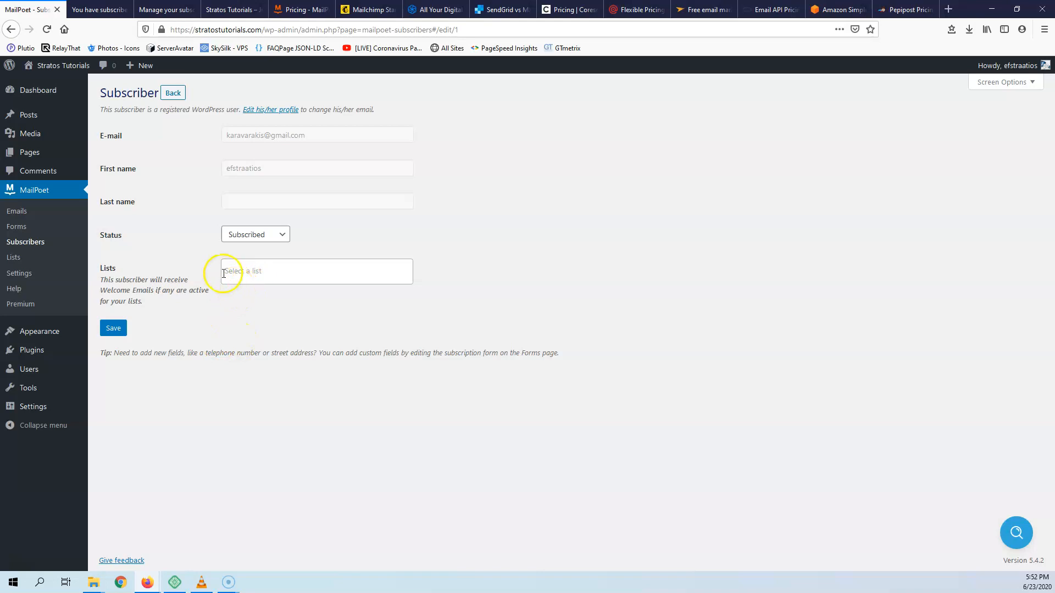
pyautogui.click(24, 242)
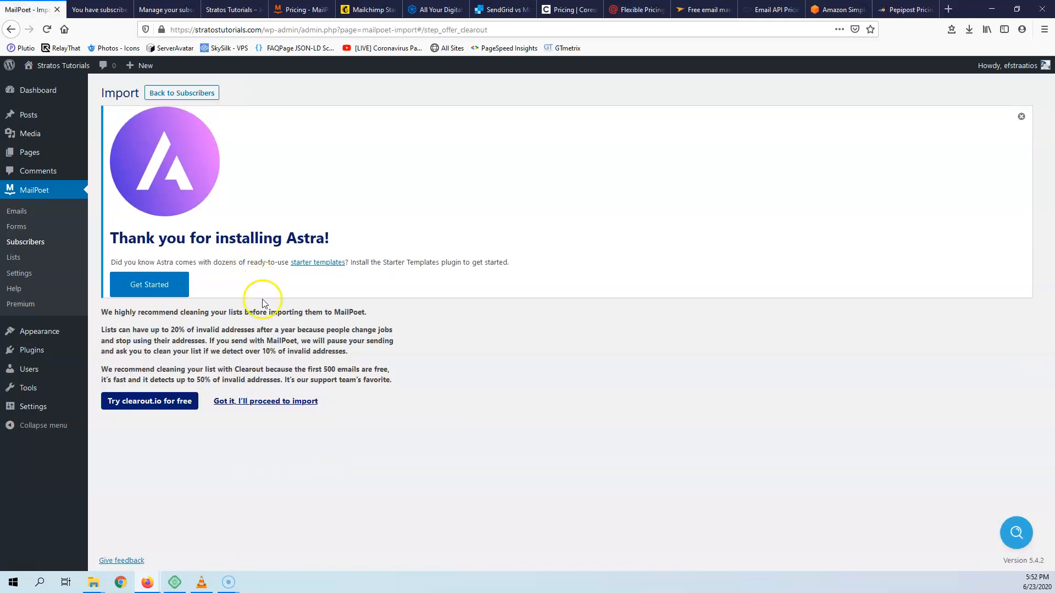
# - Skip list cleaning, compare the paste, file and MailChimp import methods, then go to Forms
pyautogui.click(261, 406)
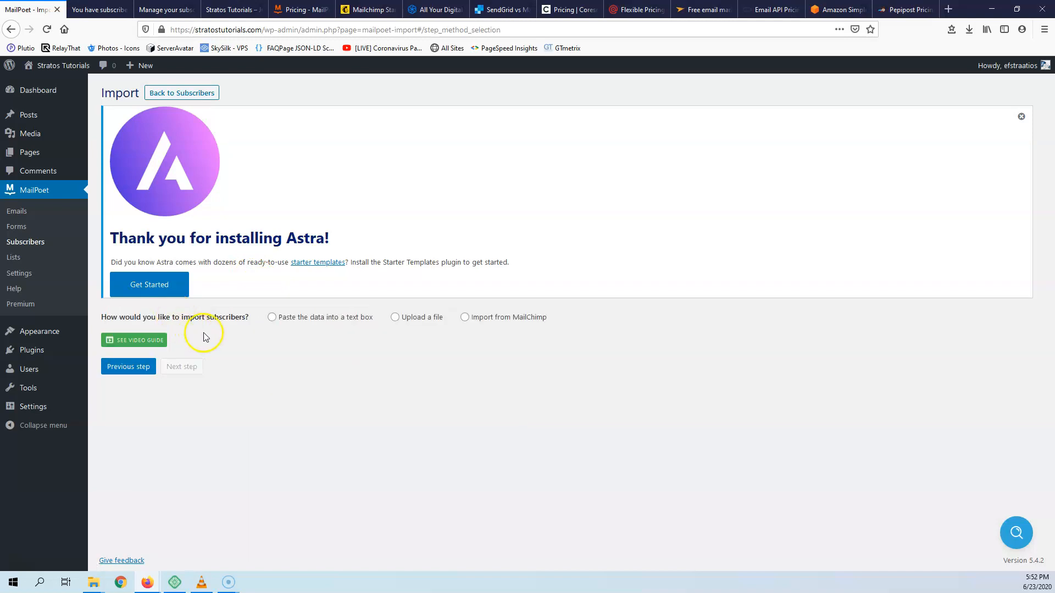
pyautogui.click(272, 318)
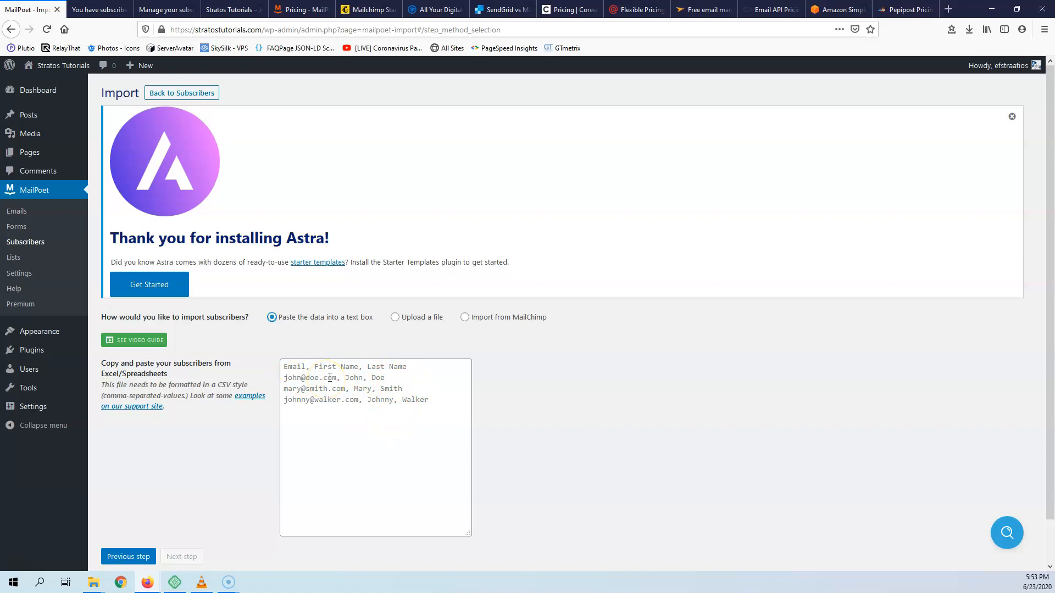
pyautogui.click(395, 318)
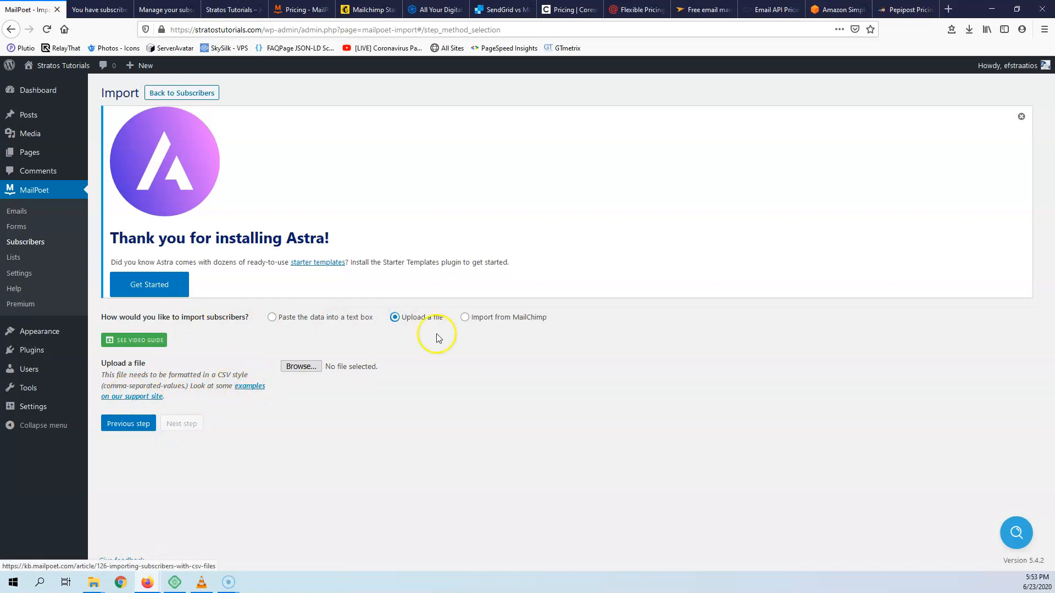
pyautogui.click(465, 318)
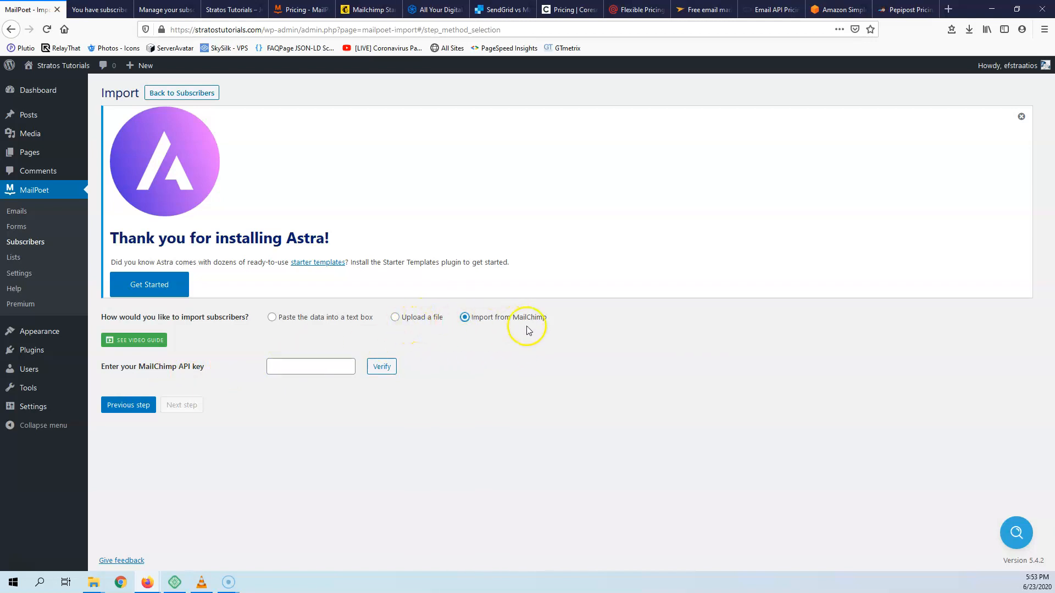
pyautogui.click(18, 230)
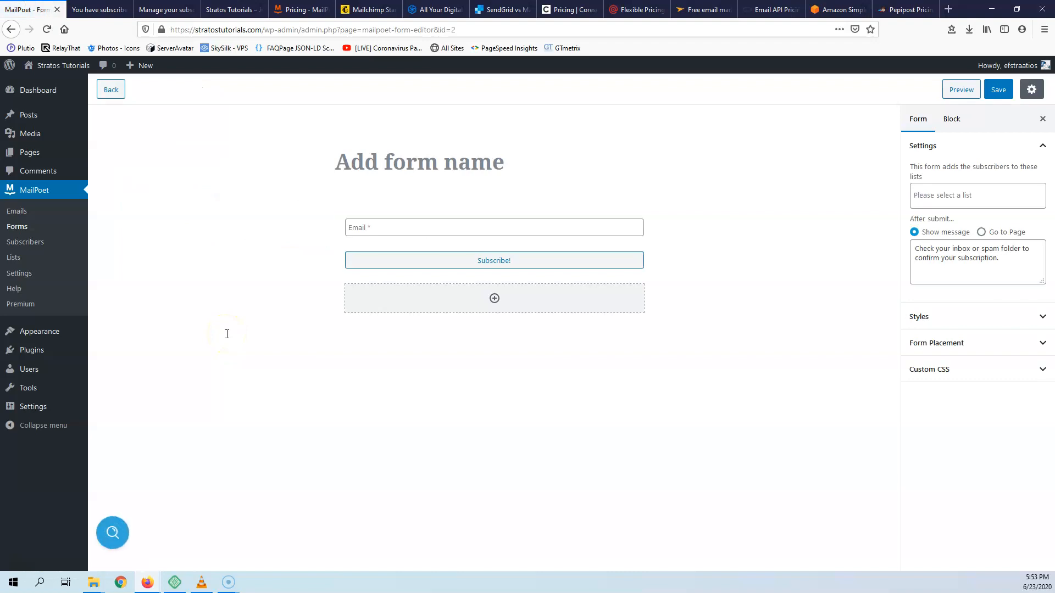
# - Relabel the Email field 'E-mail', show its label above the input, and expand Styles and Advanced
pyautogui.click(438, 233)
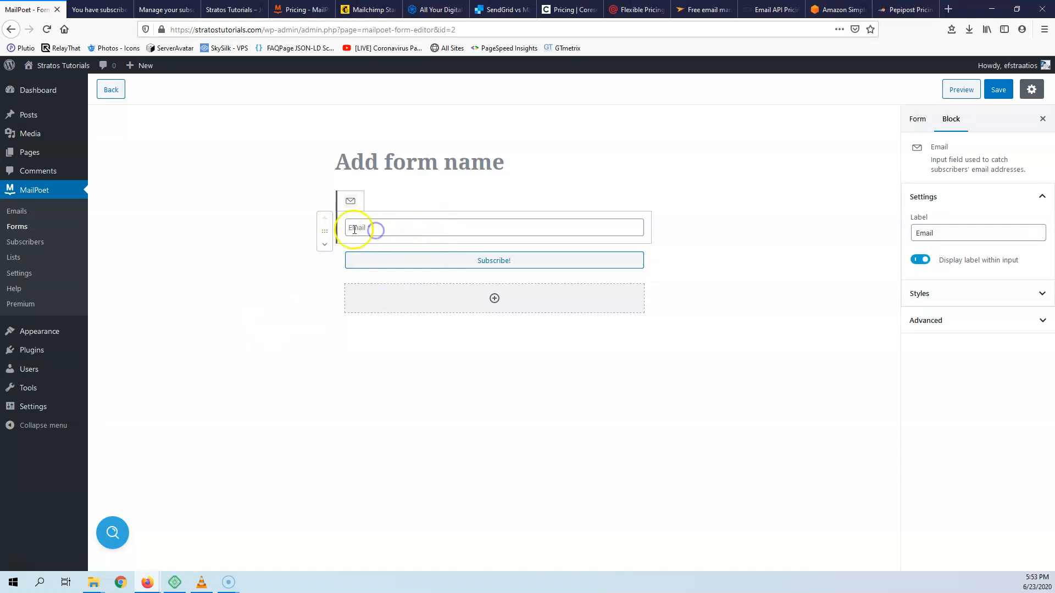
pyautogui.click(920, 233)
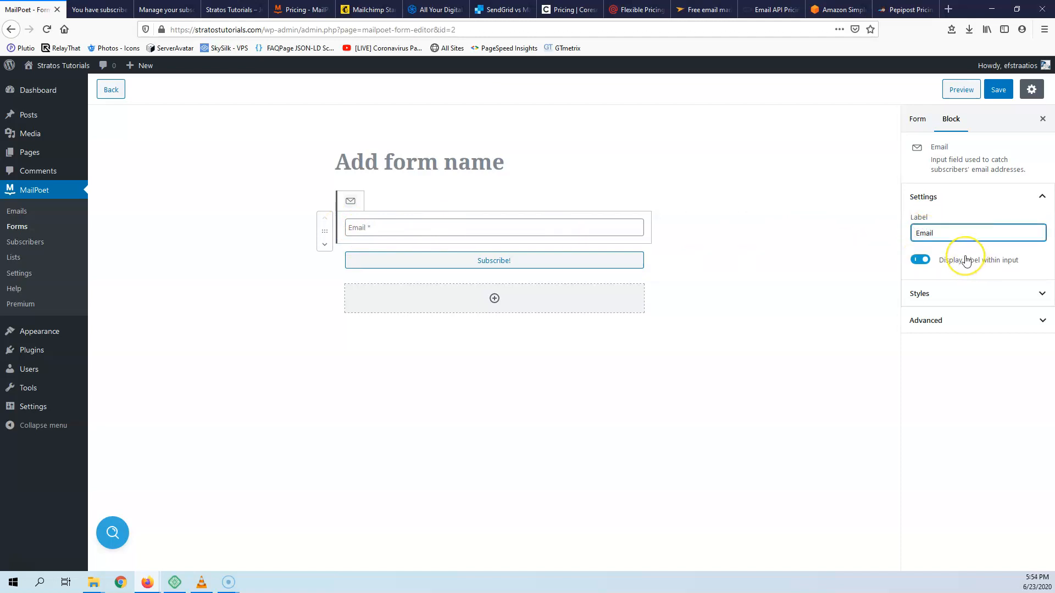
pyautogui.write('-')
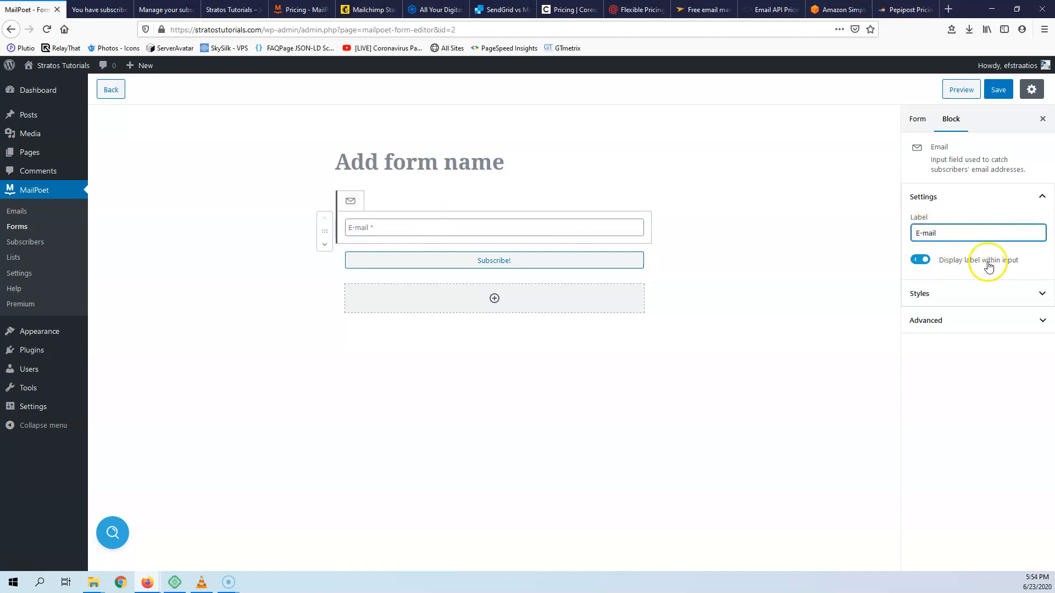
pyautogui.click(920, 260)
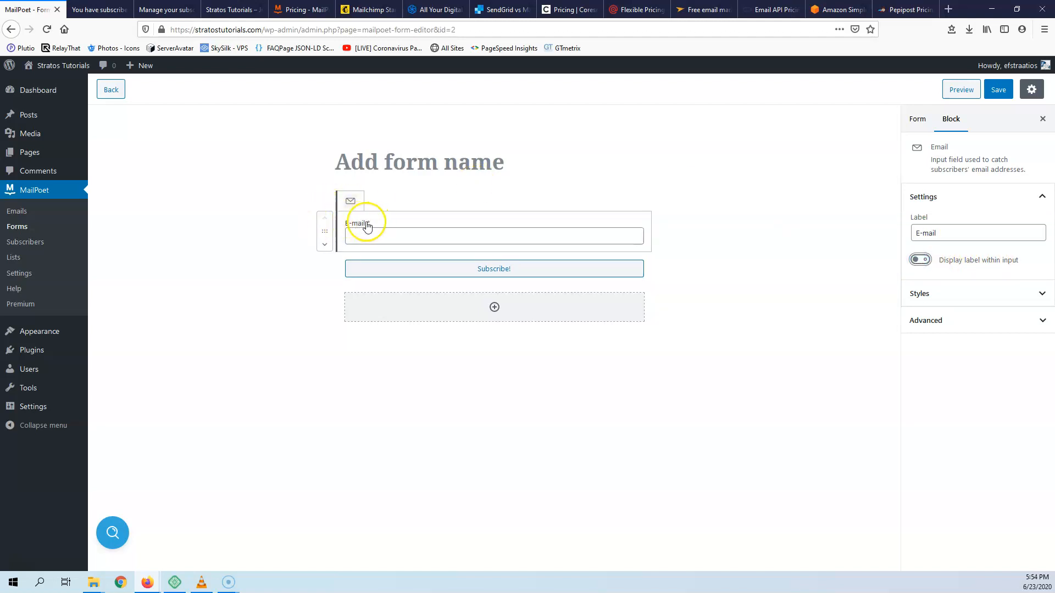
pyautogui.click(949, 293)
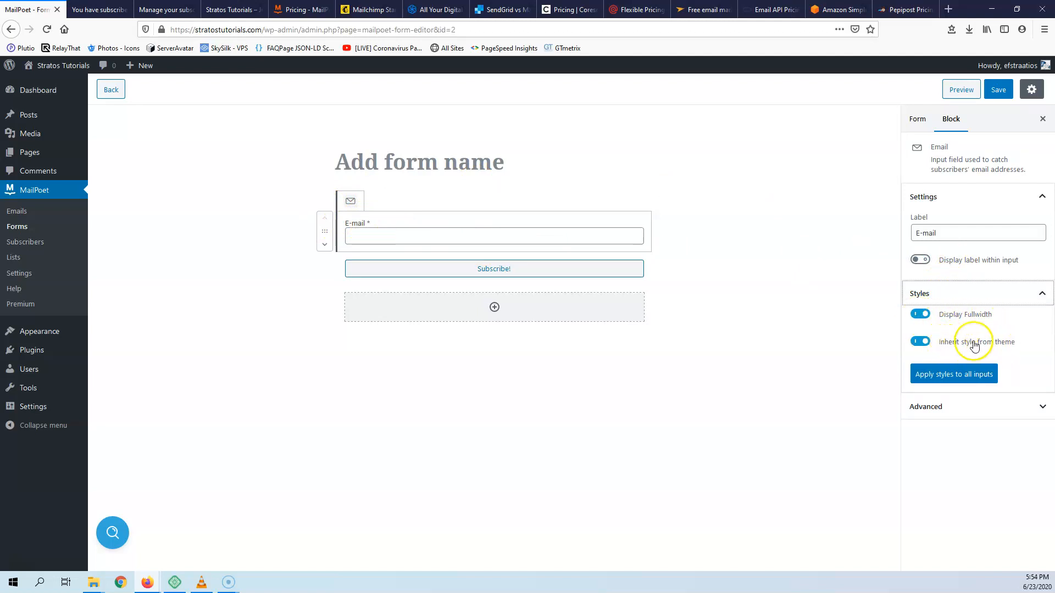
pyautogui.click(964, 407)
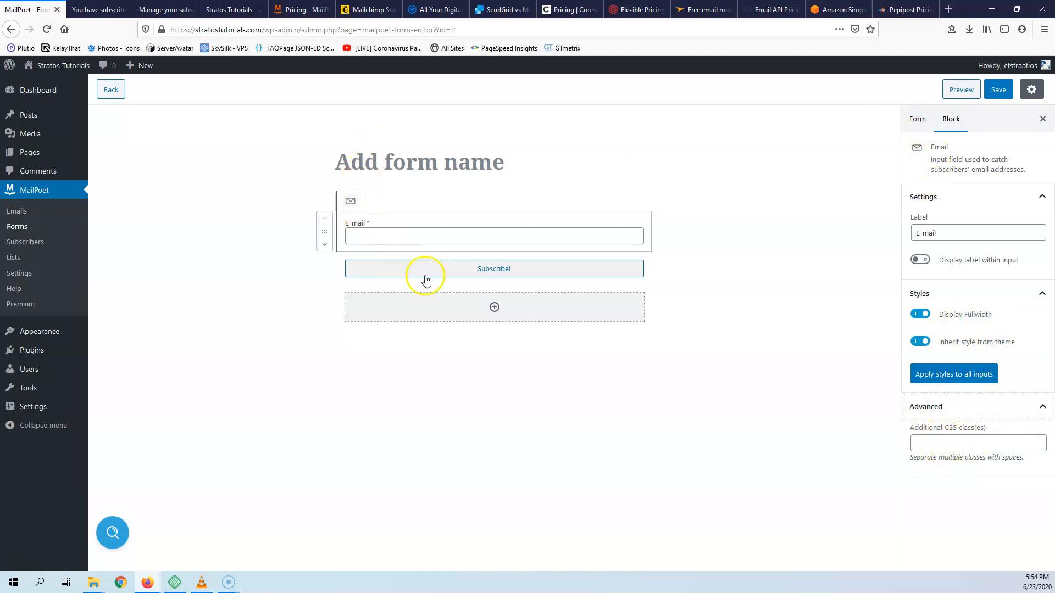
# - Insert a List selection block from the Fields category below the Subscribe! button
pyautogui.click(494, 307)
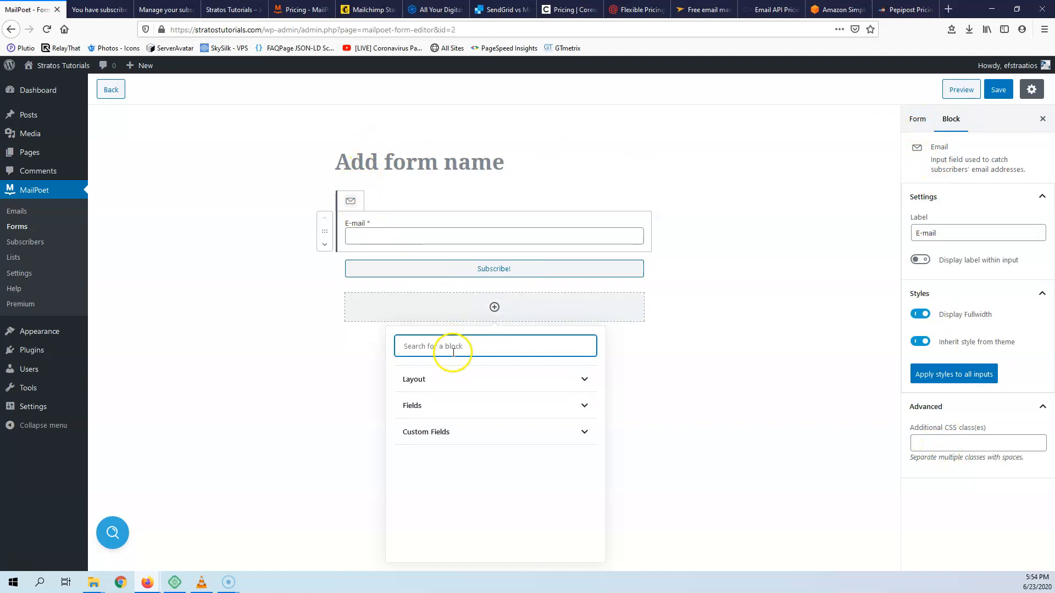
pyautogui.click(439, 386)
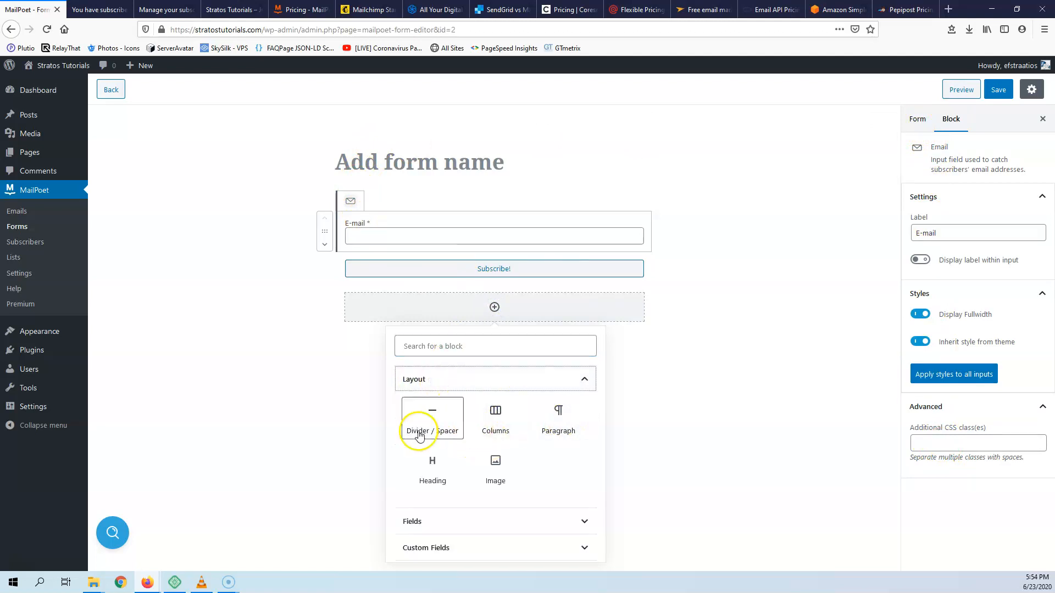
pyautogui.click(449, 523)
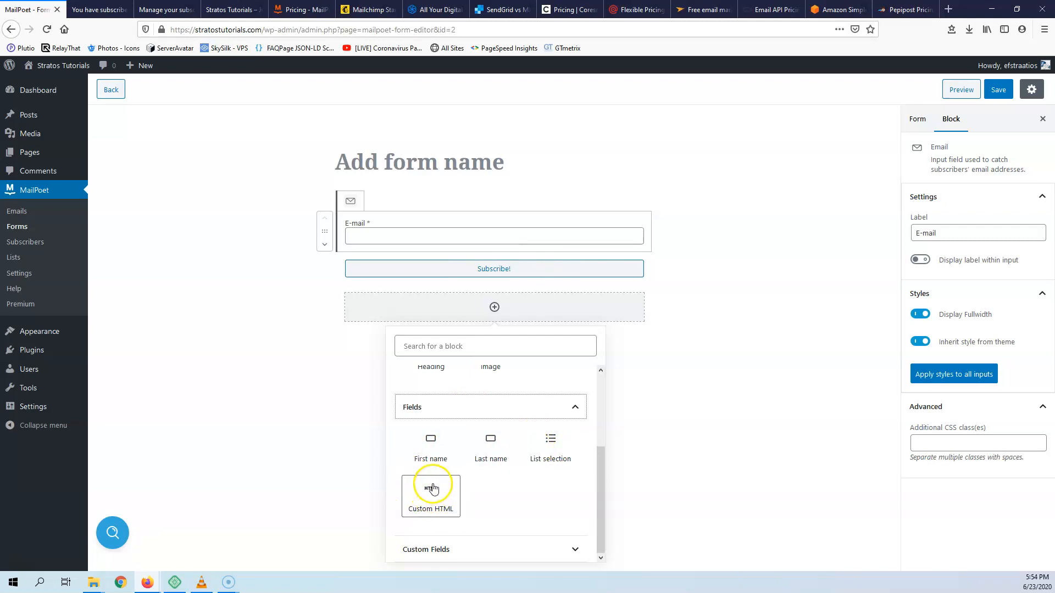
pyautogui.click(461, 549)
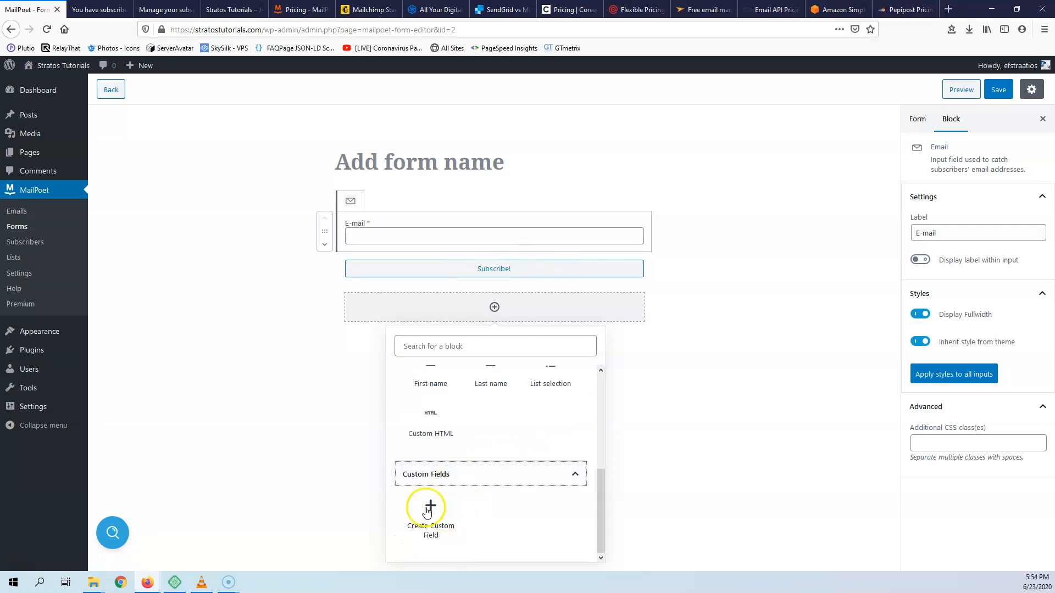
pyautogui.scroll(5, 515, 459)
pyautogui.scroll(-2, 569, 546)
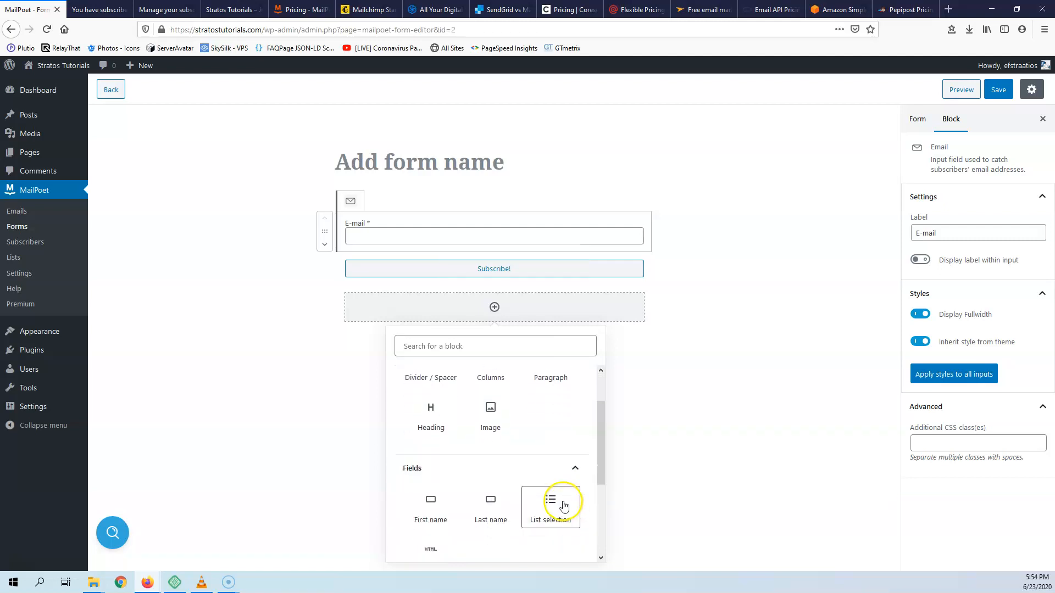
pyautogui.click(564, 502)
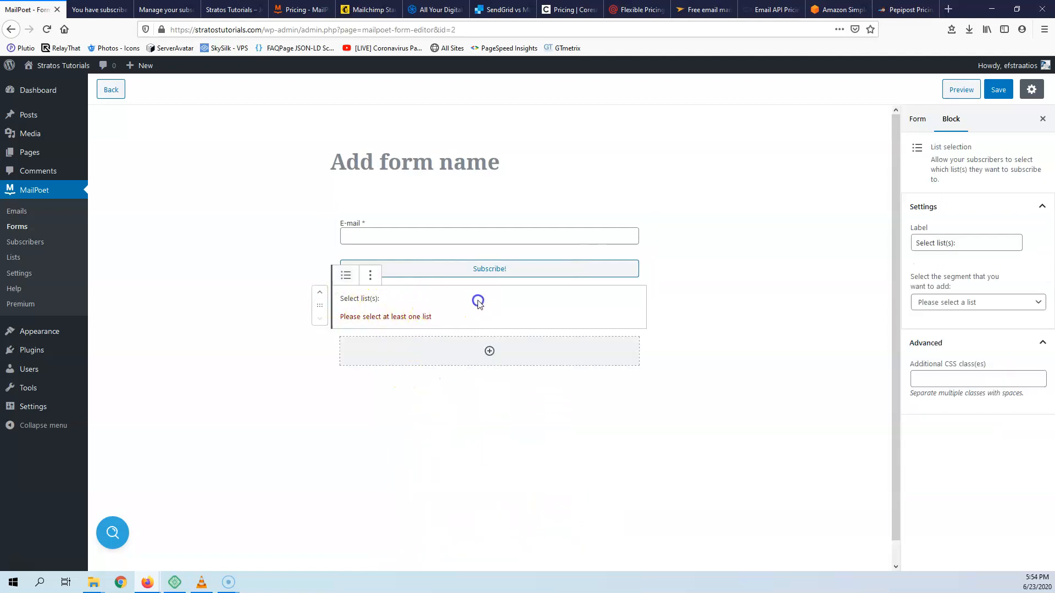
# - Add the News, Sports and Football lists to the list selection block
pyautogui.click(965, 302)
pyautogui.click(946, 365)
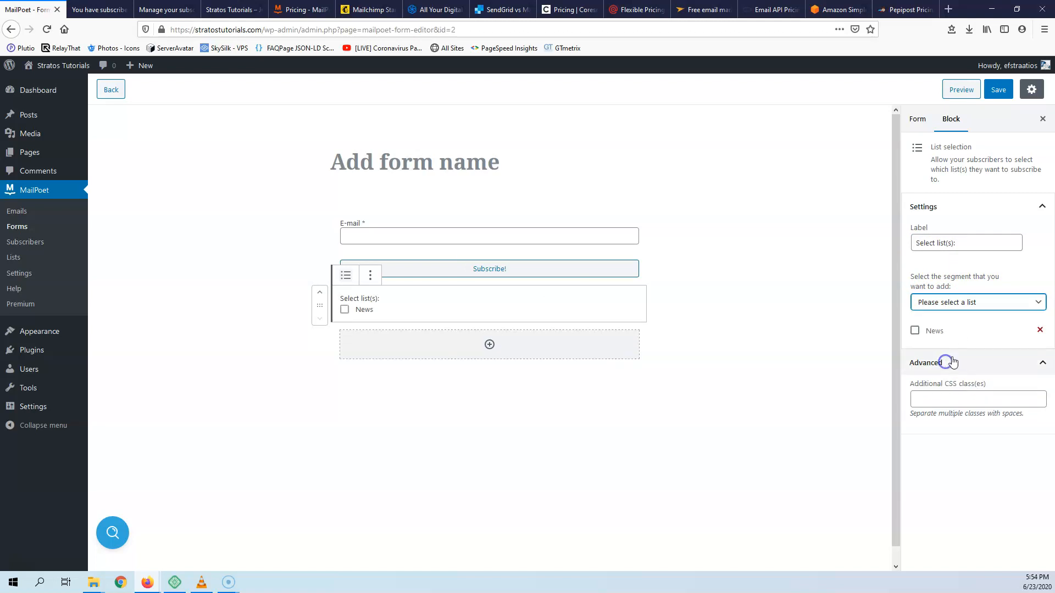
pyautogui.click(970, 303)
pyautogui.click(955, 360)
pyautogui.click(945, 302)
pyautogui.click(943, 333)
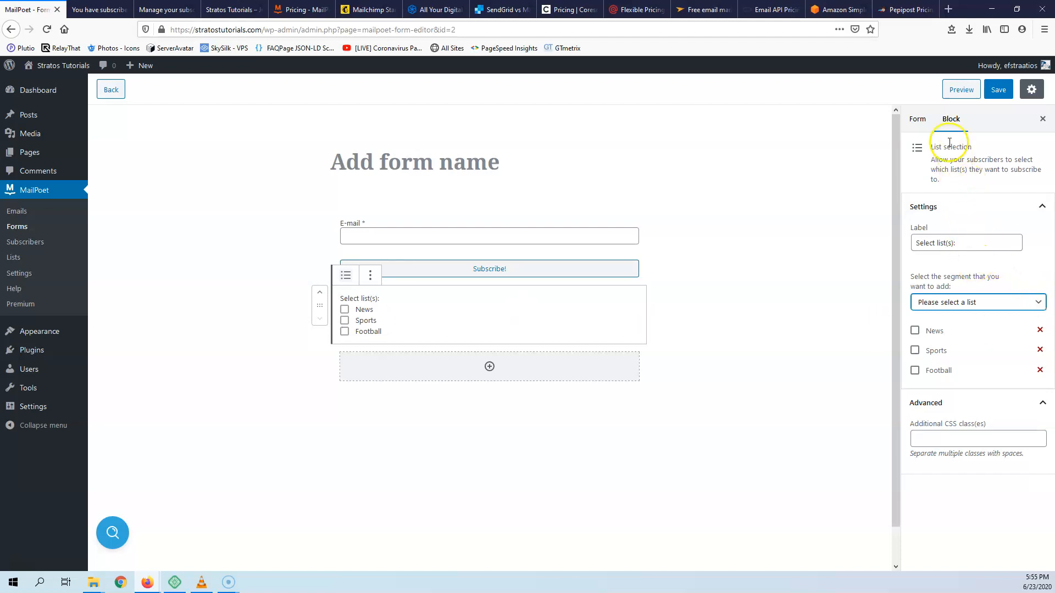
# - In the form-wide settings, check the available subscriber lists without selecting any
pyautogui.click(915, 120)
pyautogui.click(961, 196)
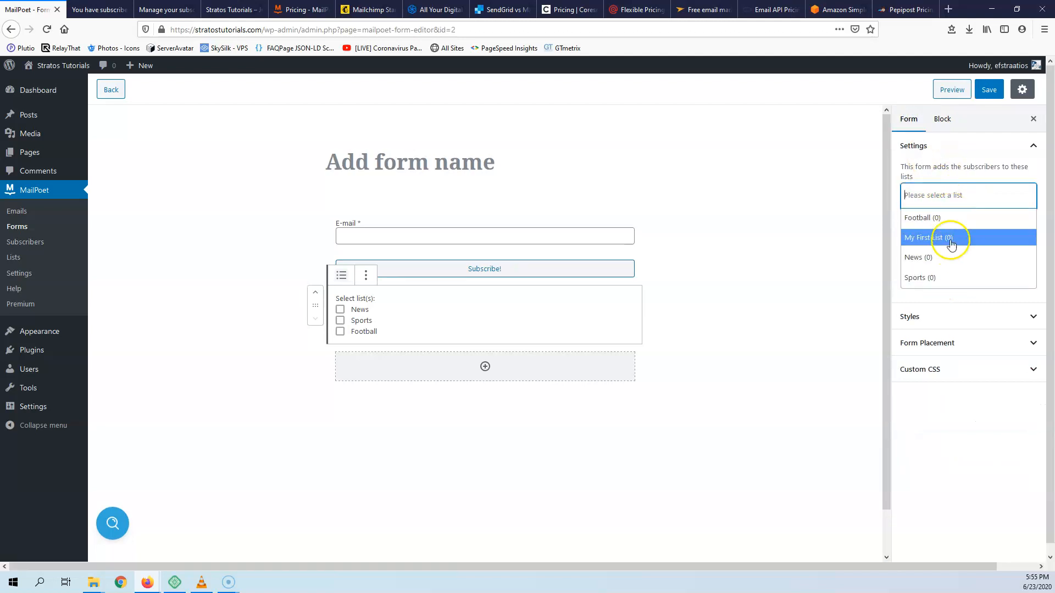
pyautogui.click(817, 219)
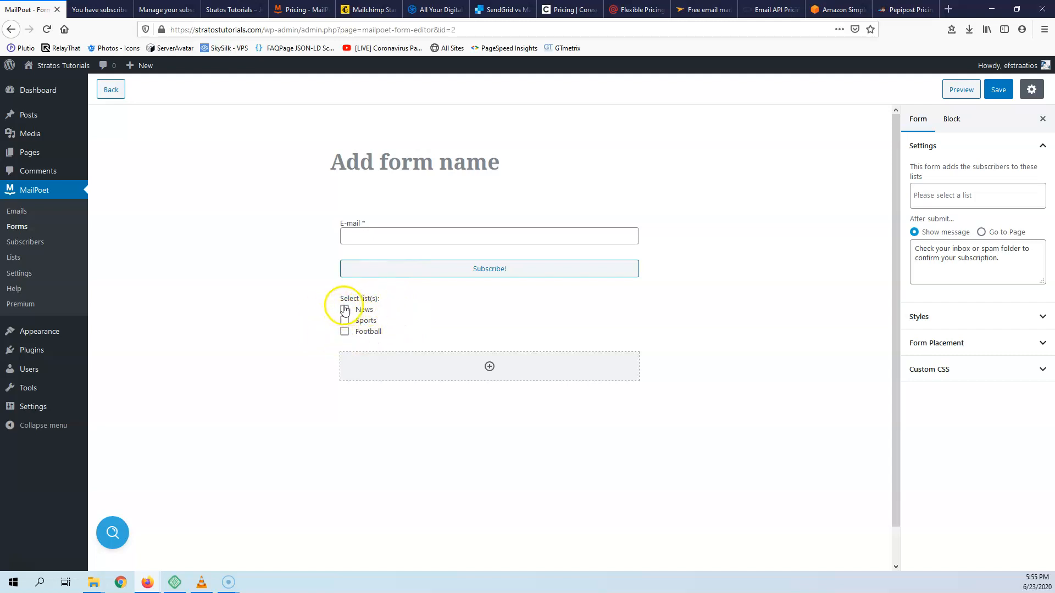
pyautogui.click(971, 199)
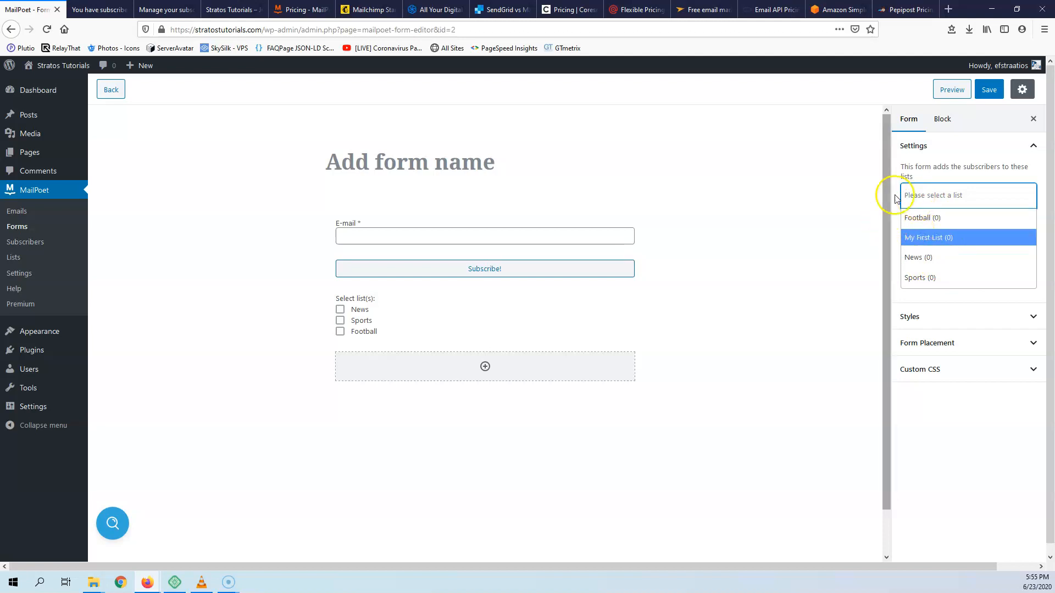
pyautogui.click(870, 196)
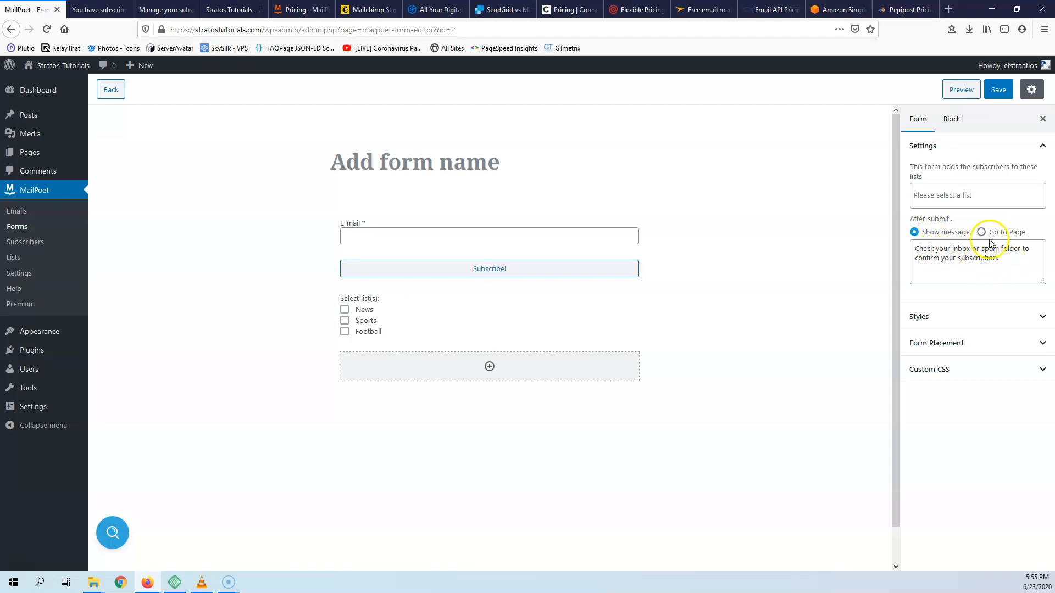
# - Expand the form's Styles and Form Placement sections to see the placement choices
pyautogui.click(969, 318)
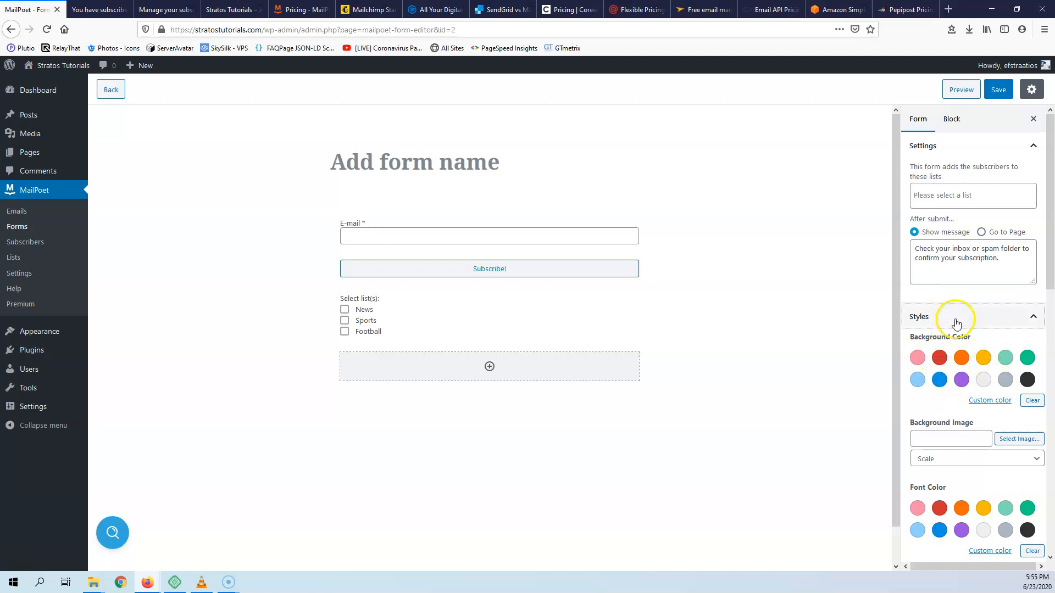
pyautogui.scroll(-4, 956, 330)
pyautogui.scroll(-8, 969, 313)
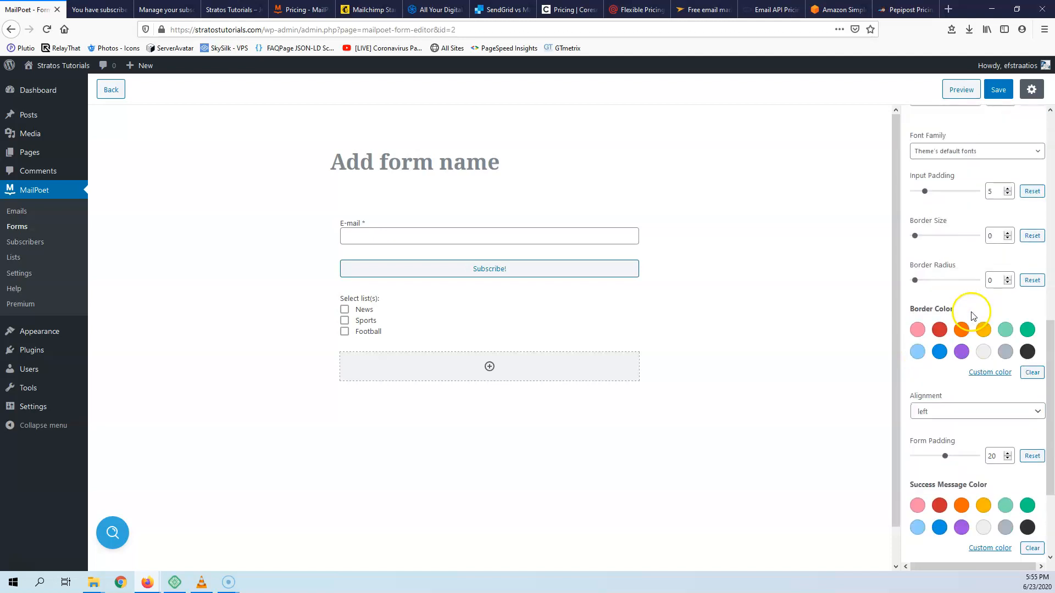
pyautogui.click(961, 523)
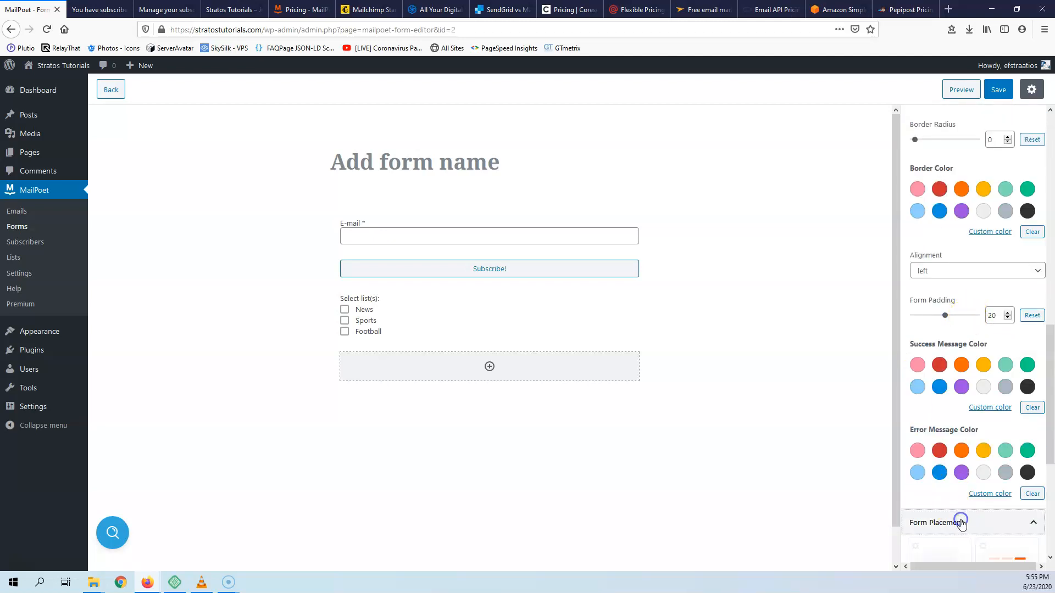
pyautogui.scroll(-4, 984, 236)
pyautogui.scroll(-1, 984, 245)
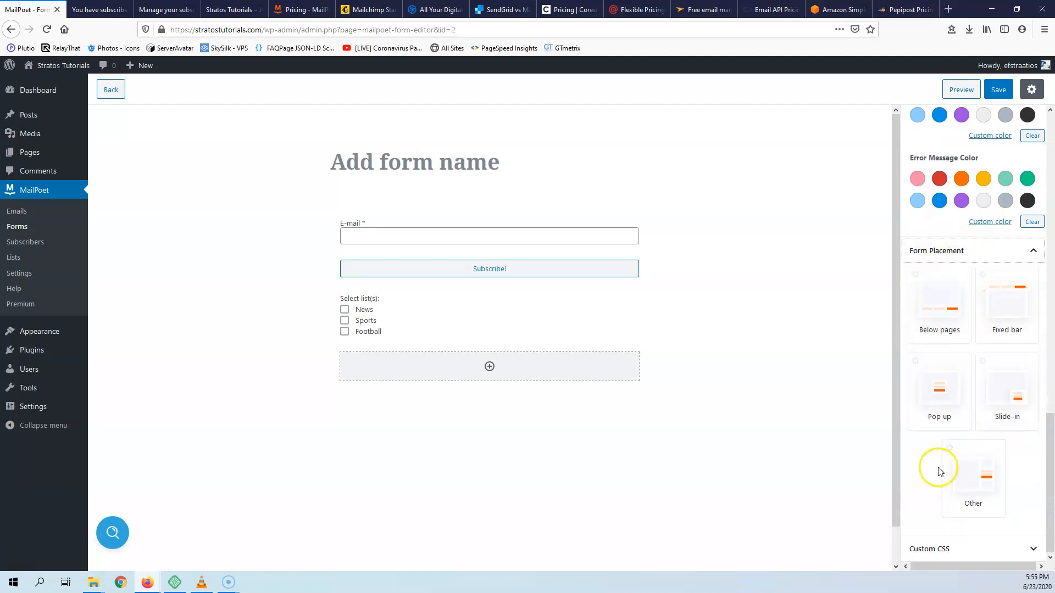
# - Choose the Other placement, copy the [mailpoet_form id="2"] shortcode, and leave the form editor
pyautogui.click(973, 471)
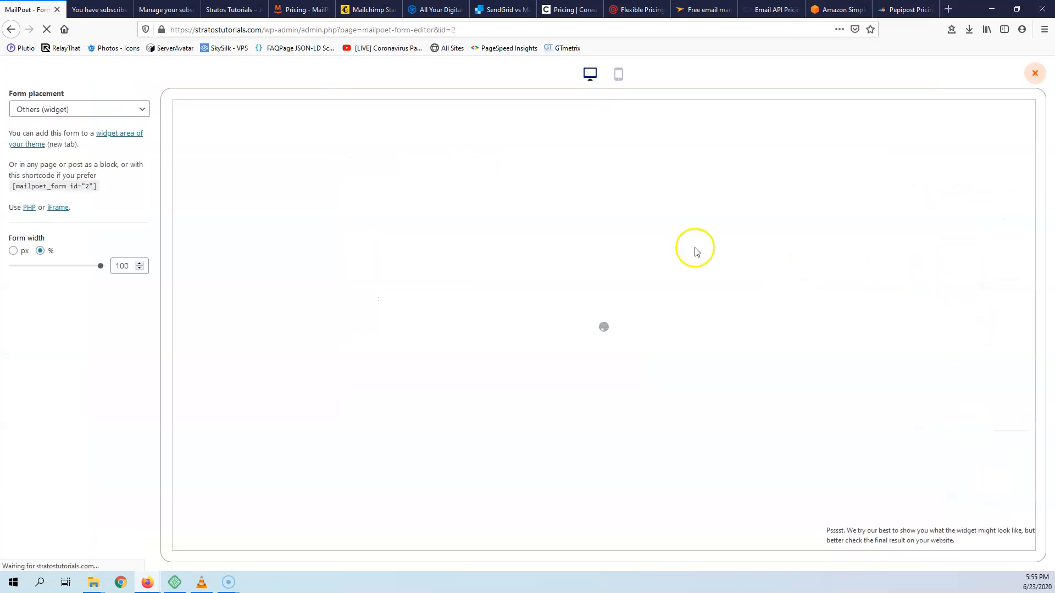
pyautogui.moveTo(94, 188); pyautogui.dragTo(46, 187)
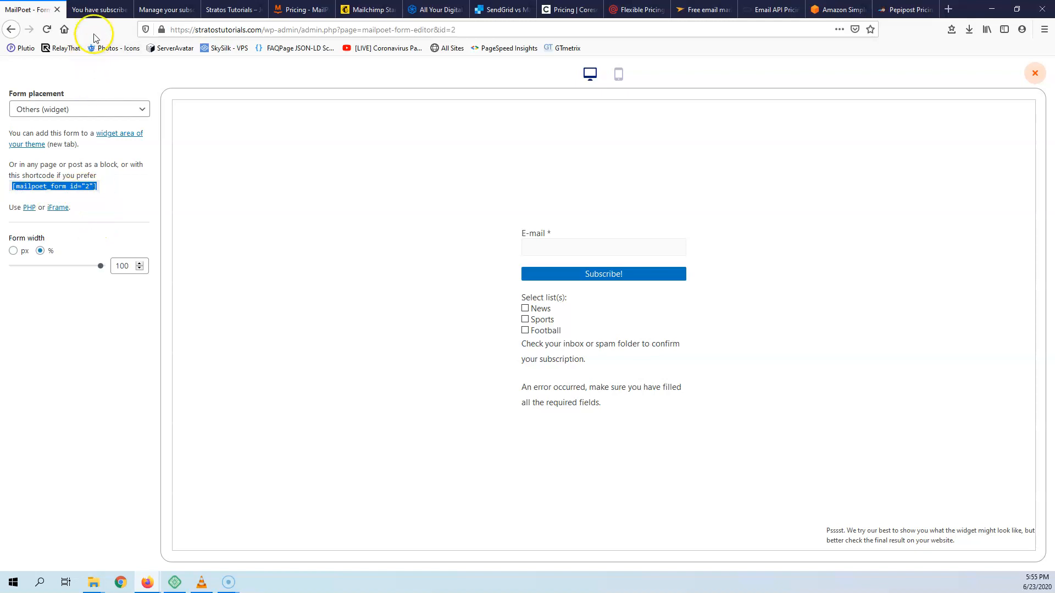
pyautogui.click(102, 9)
pyautogui.click(33, 10)
pyautogui.click(10, 30)
pyautogui.click(590, 264)
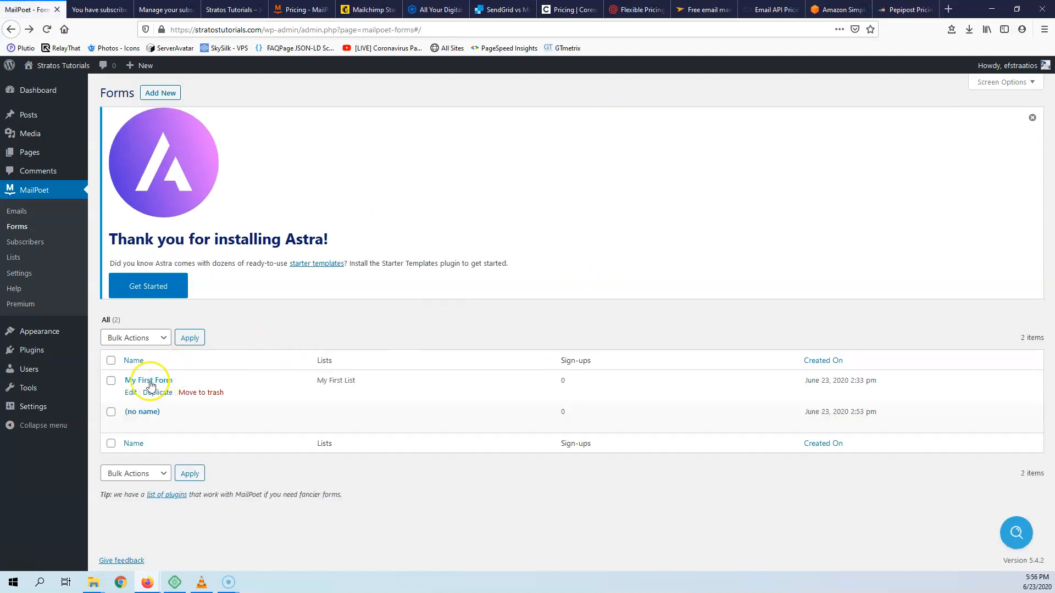
# - Open the unnamed form and insert a List selection block below it
pyautogui.click(142, 415)
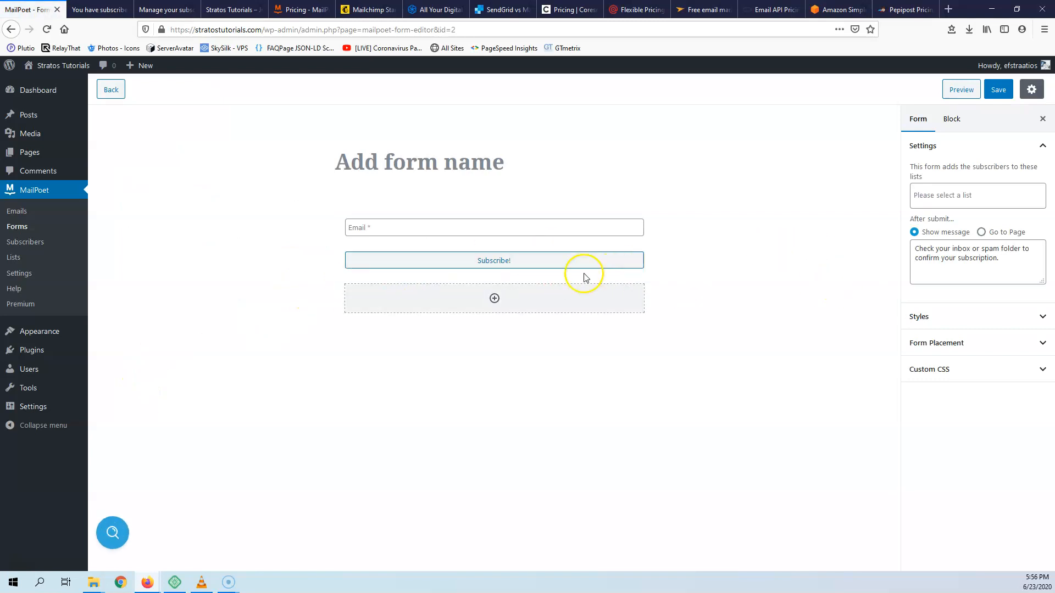
pyautogui.click(492, 310)
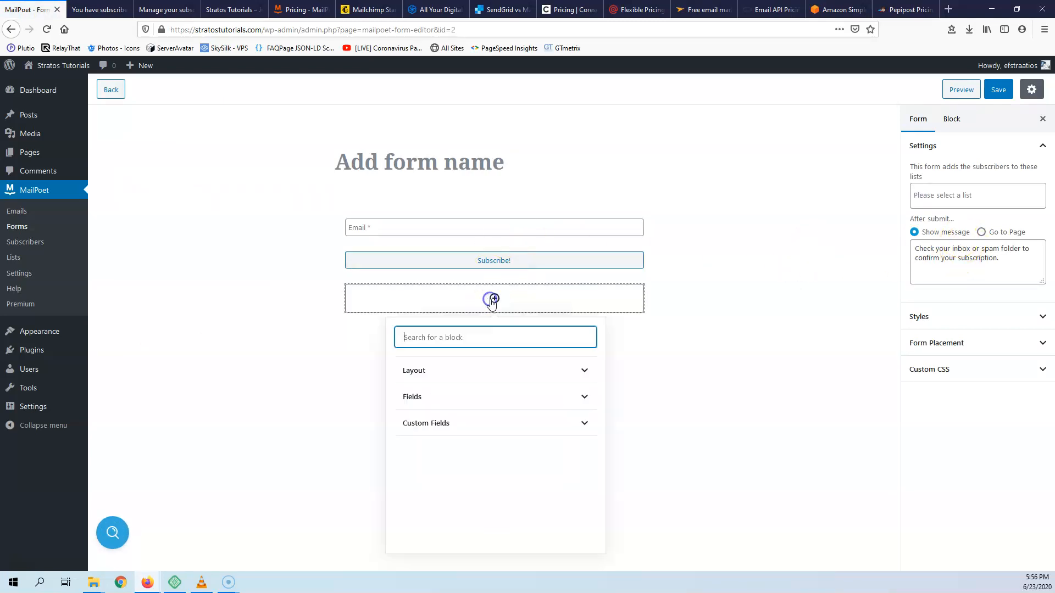
pyautogui.click(522, 404)
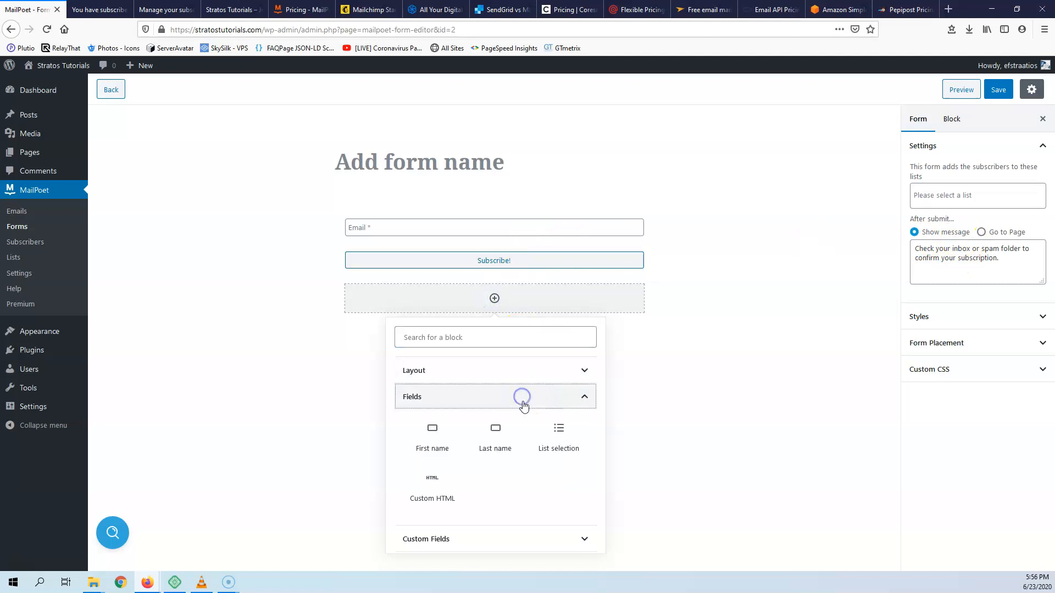
pyautogui.click(560, 435)
# - Add News, Football and Sports to the list selection and save the form
pyautogui.click(961, 243)
pyautogui.click(988, 303)
pyautogui.click(950, 359)
pyautogui.click(961, 303)
pyautogui.click(954, 347)
pyautogui.click(941, 302)
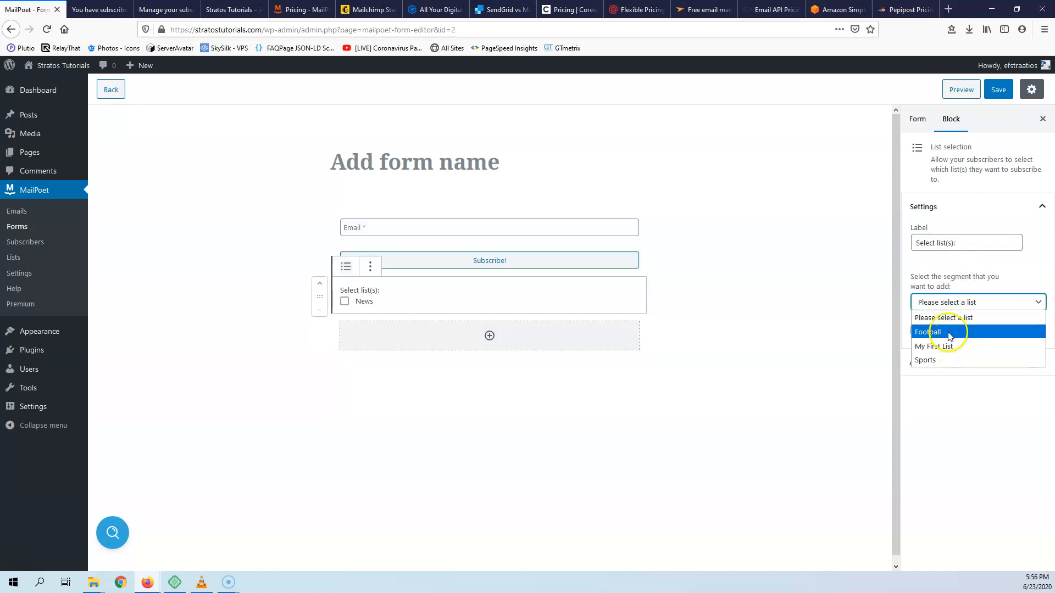
pyautogui.click(950, 332)
pyautogui.click(954, 302)
pyautogui.click(953, 346)
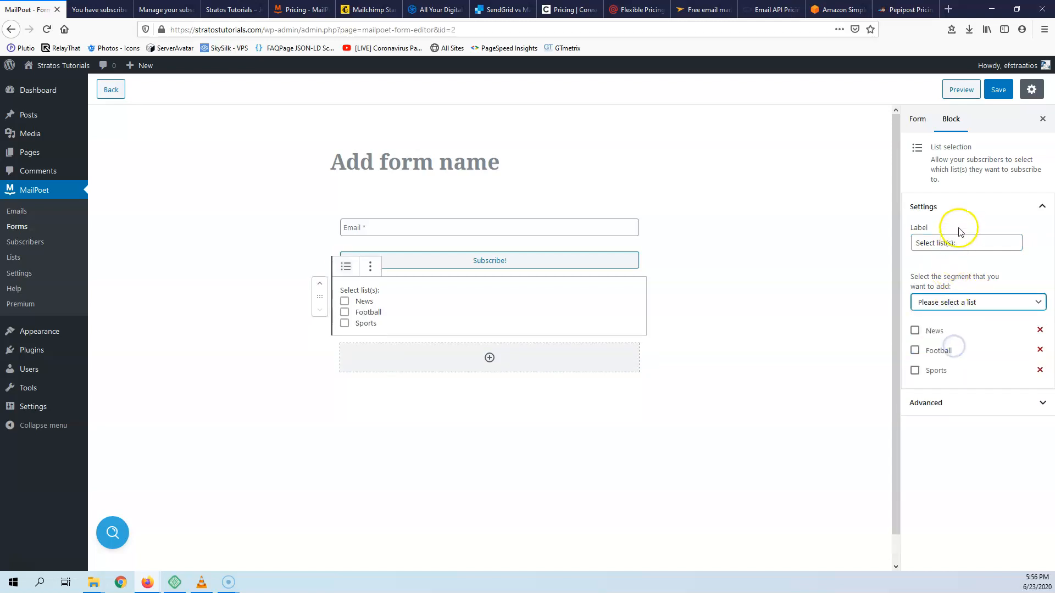
pyautogui.click(999, 93)
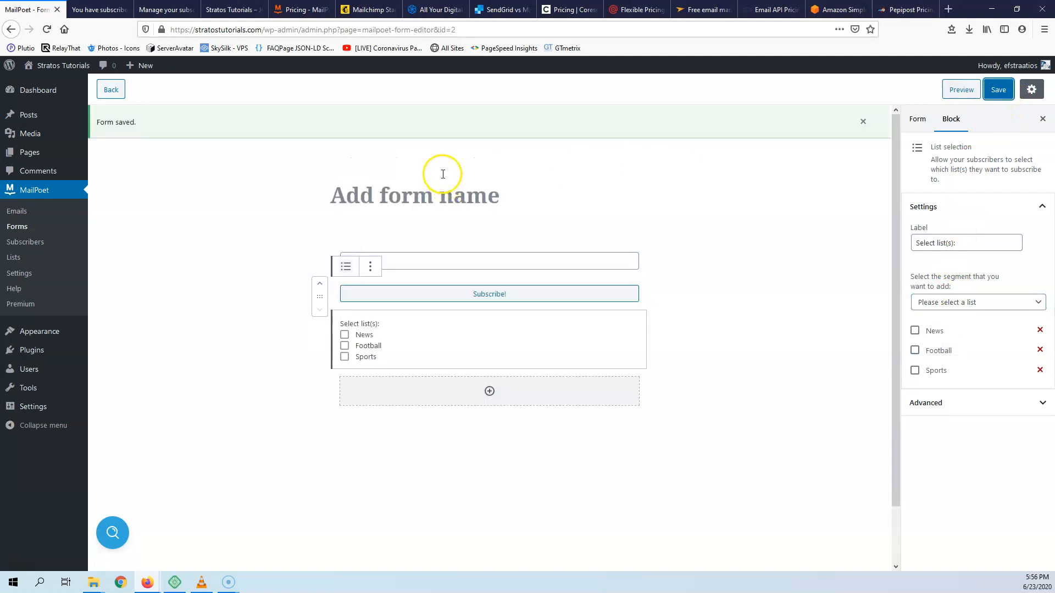
# - Name the form 'NewsLetter', save it, and open Pages > Add New in a new tab
pyautogui.click(430, 200)
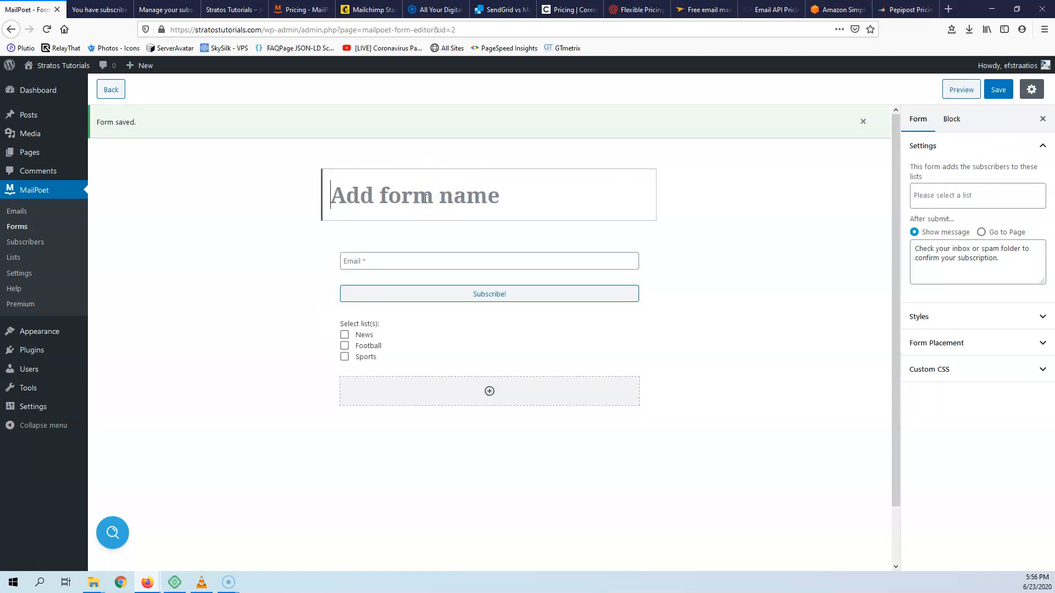
pyautogui.write('My Lis')
pyautogui.press('BackSpace')
pyautogui.write('M')
pyautogui.press('BackSpace')
pyautogui.write('NewsLetter')
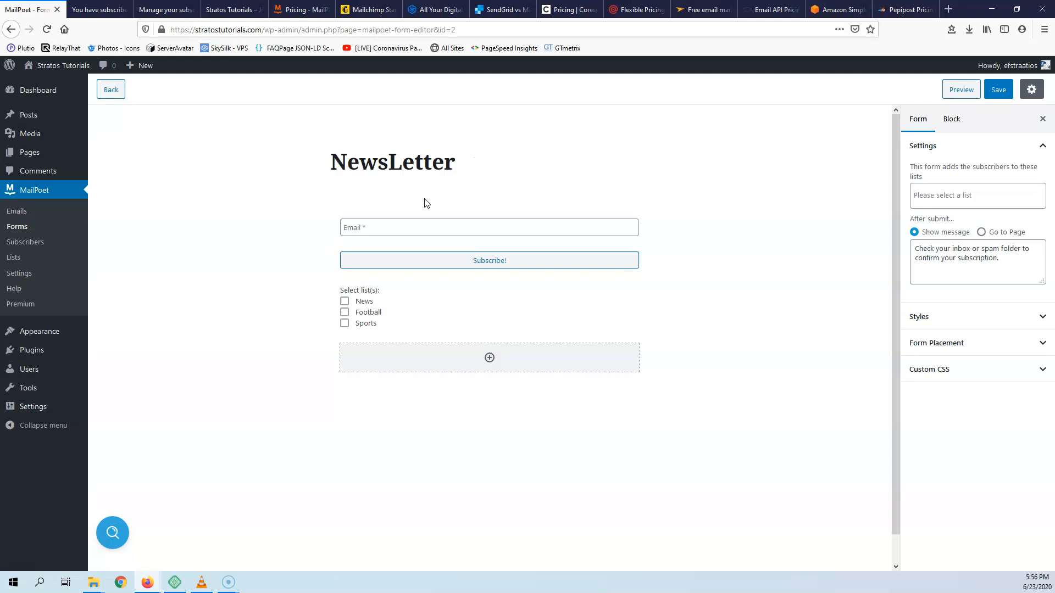
pyautogui.click(998, 90)
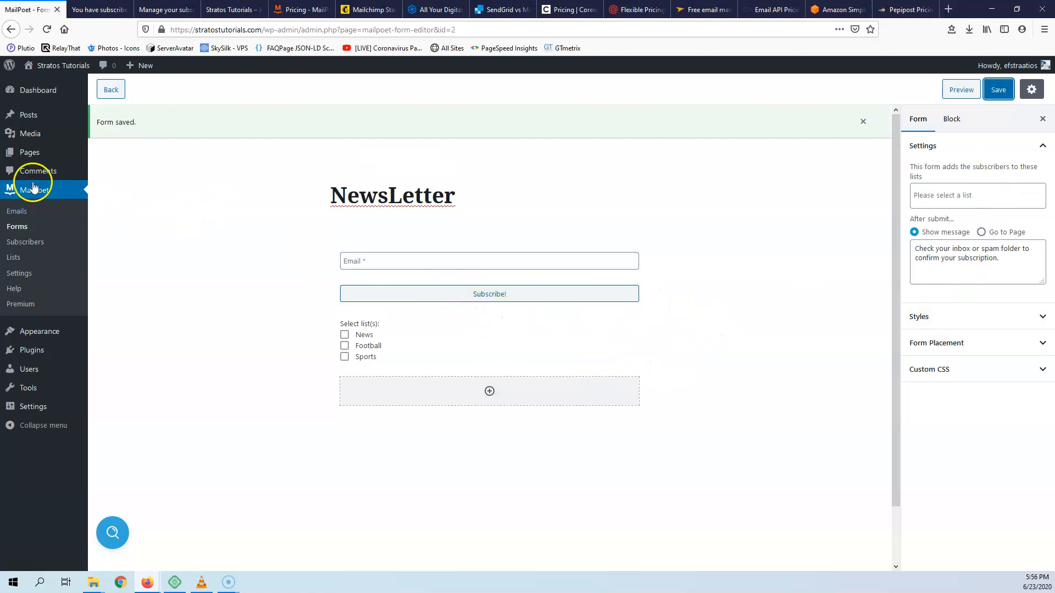
pyautogui.moveTo(37, 159)
pyautogui.middleClick(110, 170)
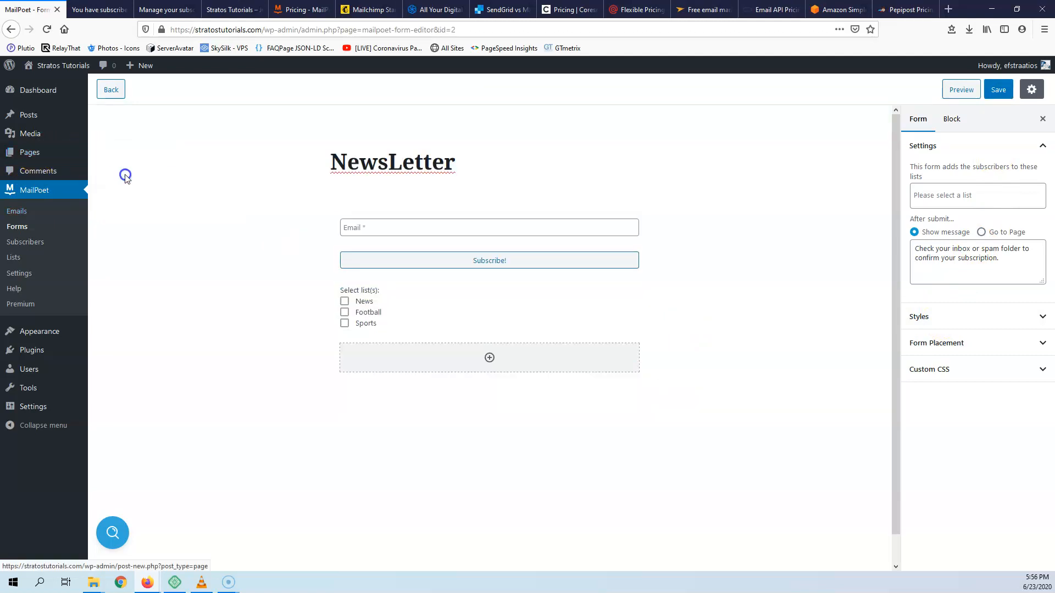
# - Title the new page 'Test' and publish it
pyautogui.click(96, 8)
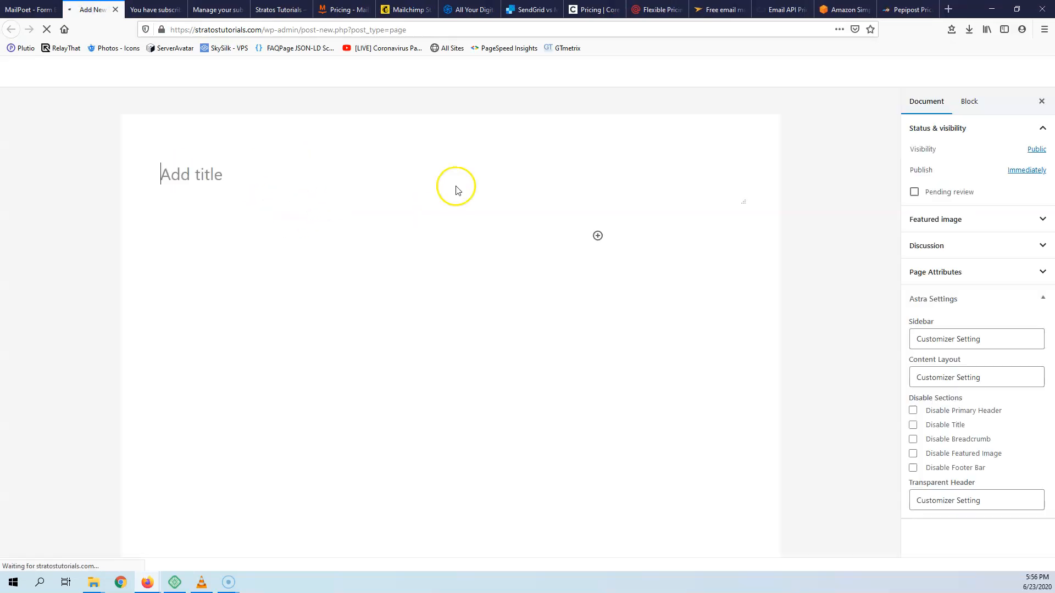
pyautogui.write('Test')
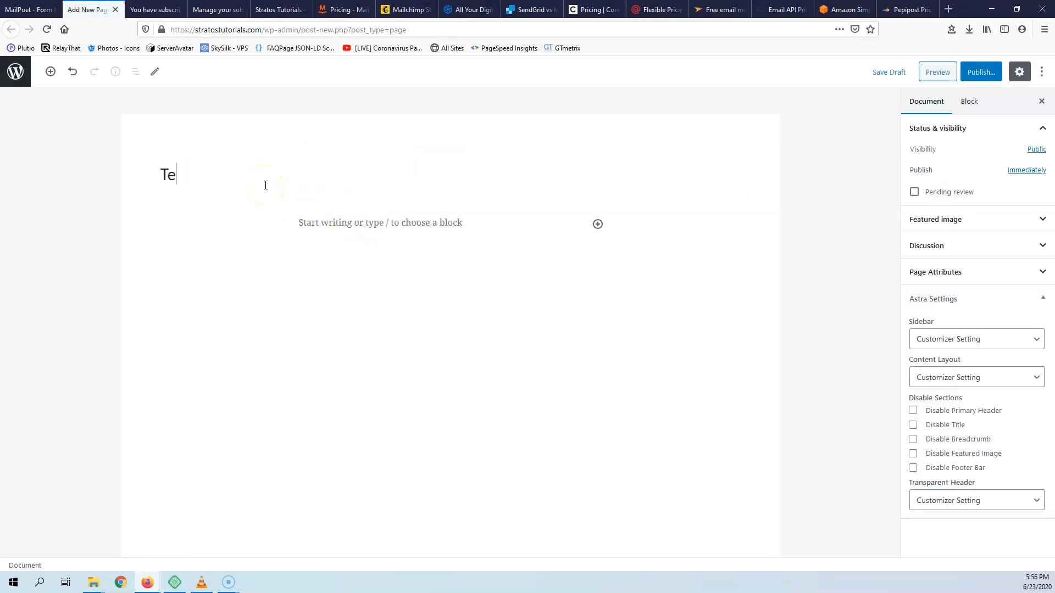
pyautogui.click(985, 75)
pyautogui.click(984, 74)
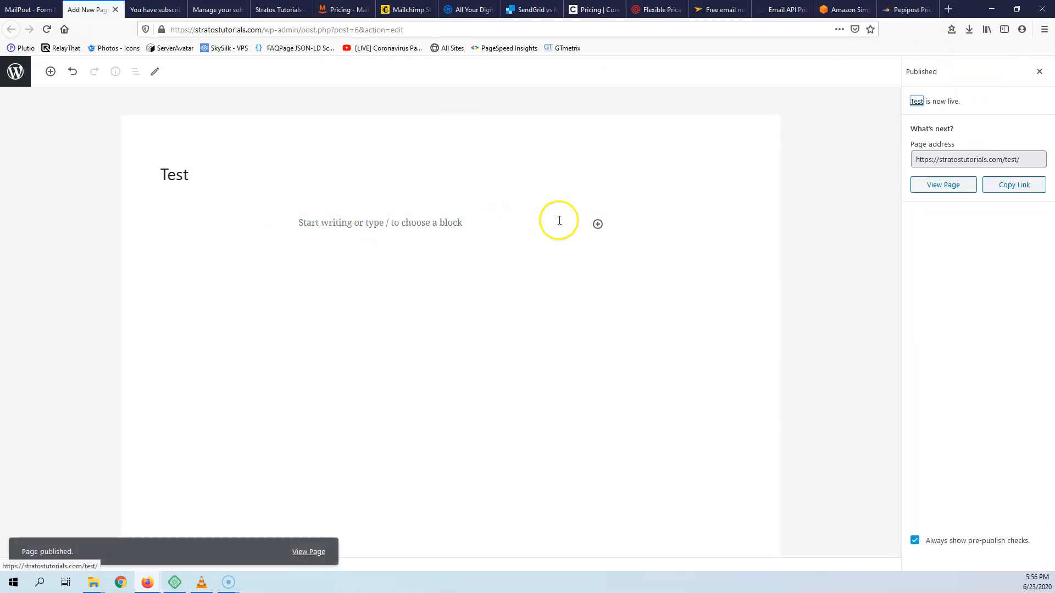
# - Add a Shortcode block with [mailpoet_form id="2"], update the page, and view it live
pyautogui.click(598, 224)
pyautogui.click(625, 257)
pyautogui.write('sh')
pyautogui.click(632, 327)
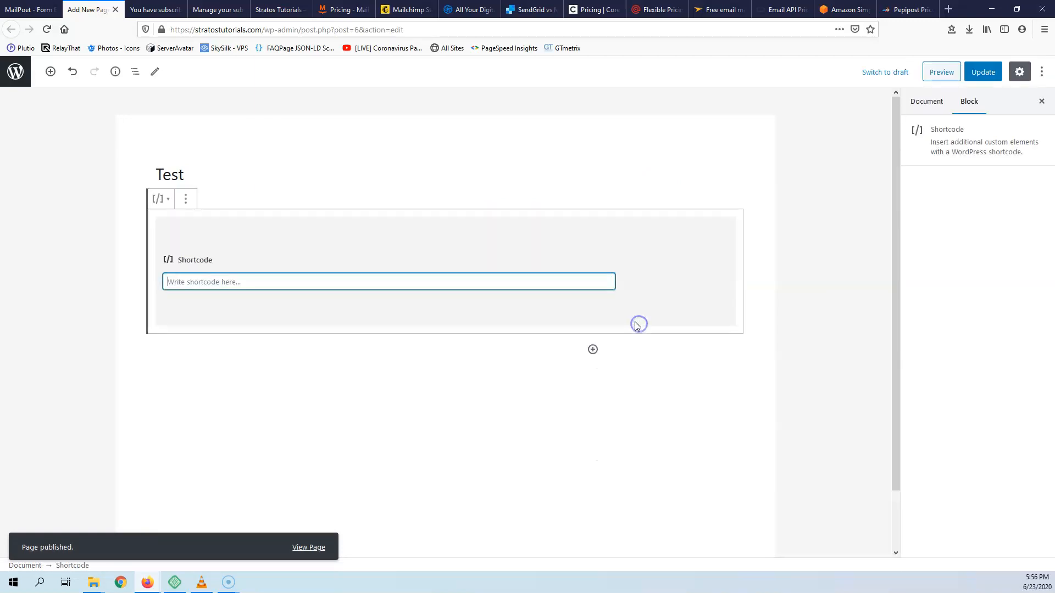
pyautogui.write('[mailpoet_form id="2"]')
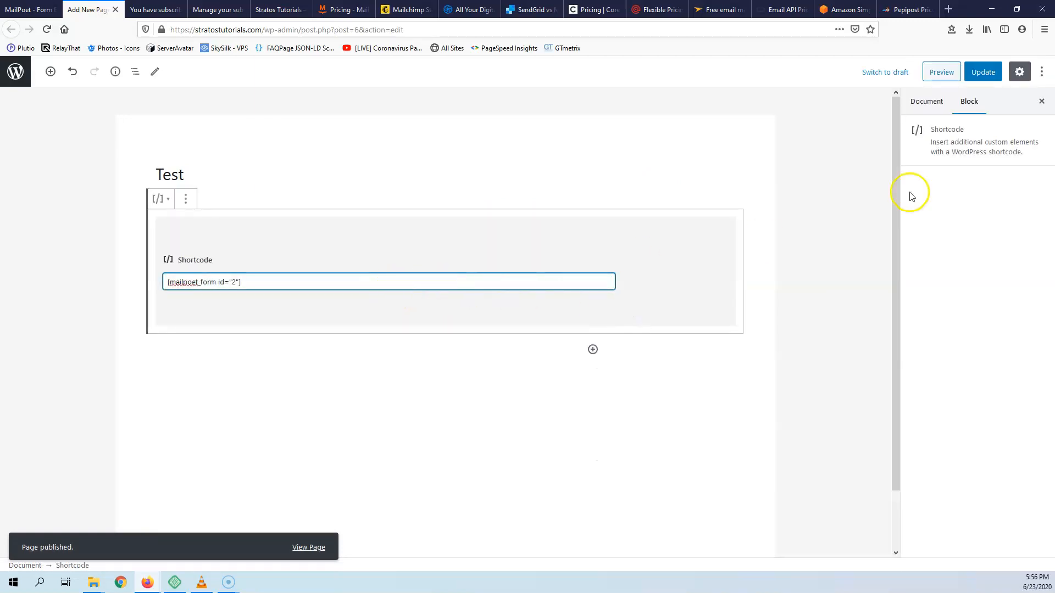
pyautogui.click(981, 76)
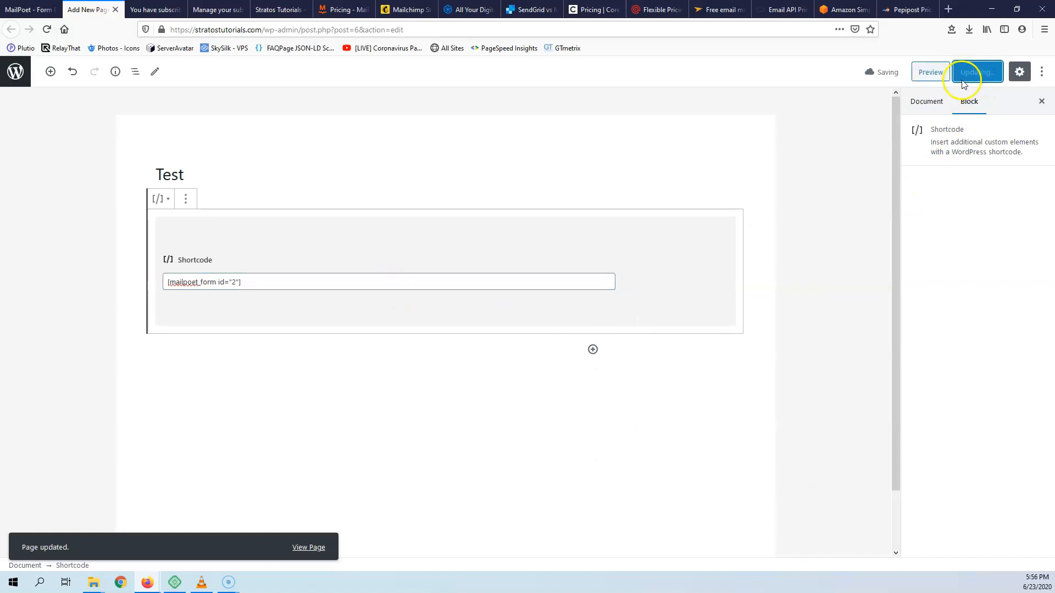
pyautogui.keyDown('ctrl'); pyautogui.click(307, 548); pyautogui.keyUp('ctrl')
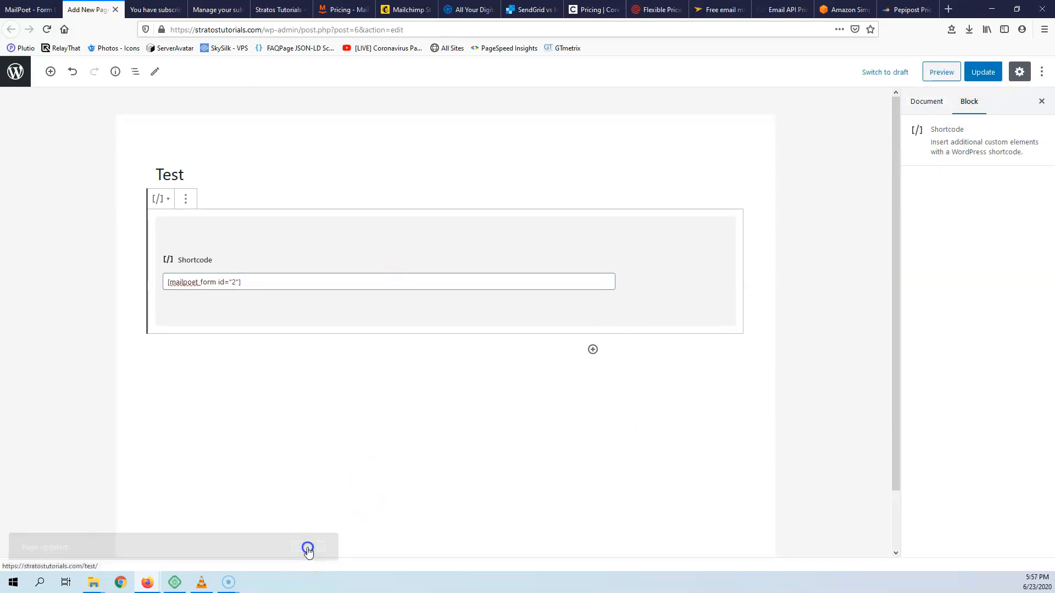
pyautogui.click(144, 9)
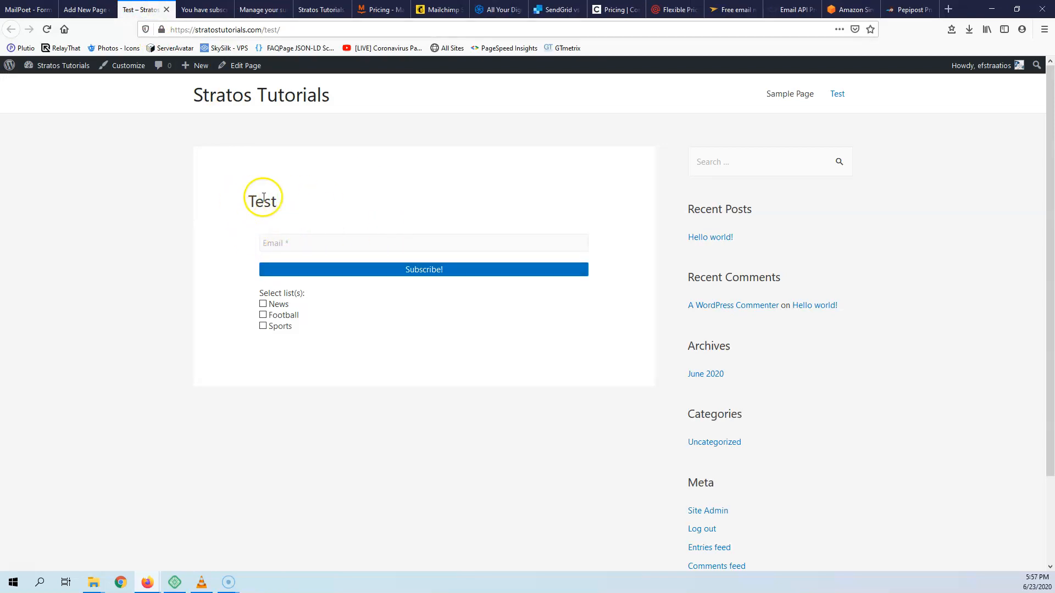
# - Move the NewsLetter form's Subscribe! button below the list checkboxes and save the form
pyautogui.moveTo(279, 204); pyautogui.dragTo(255, 203)
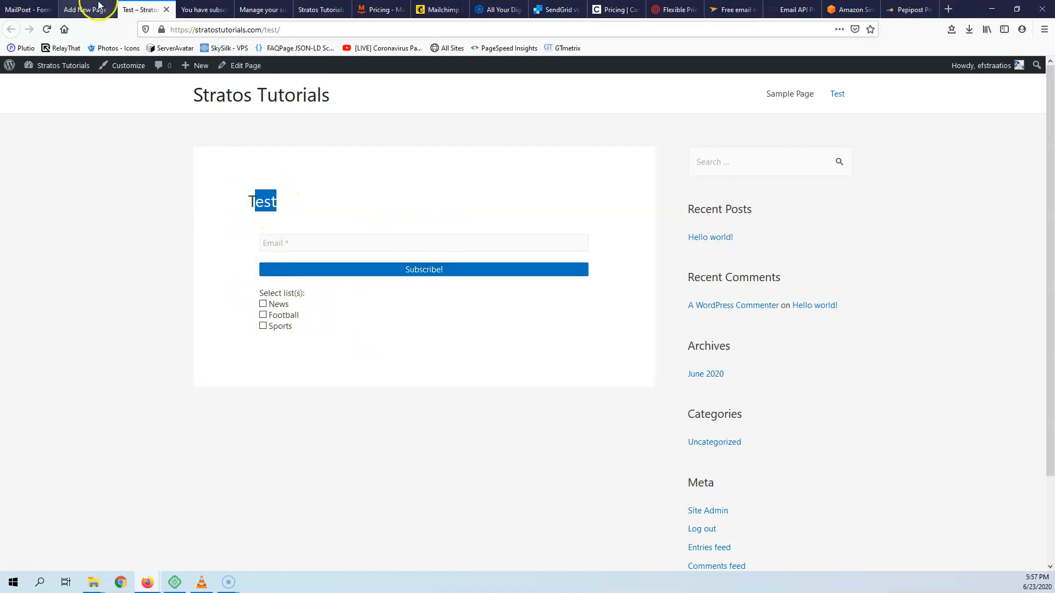
pyautogui.click(31, 10)
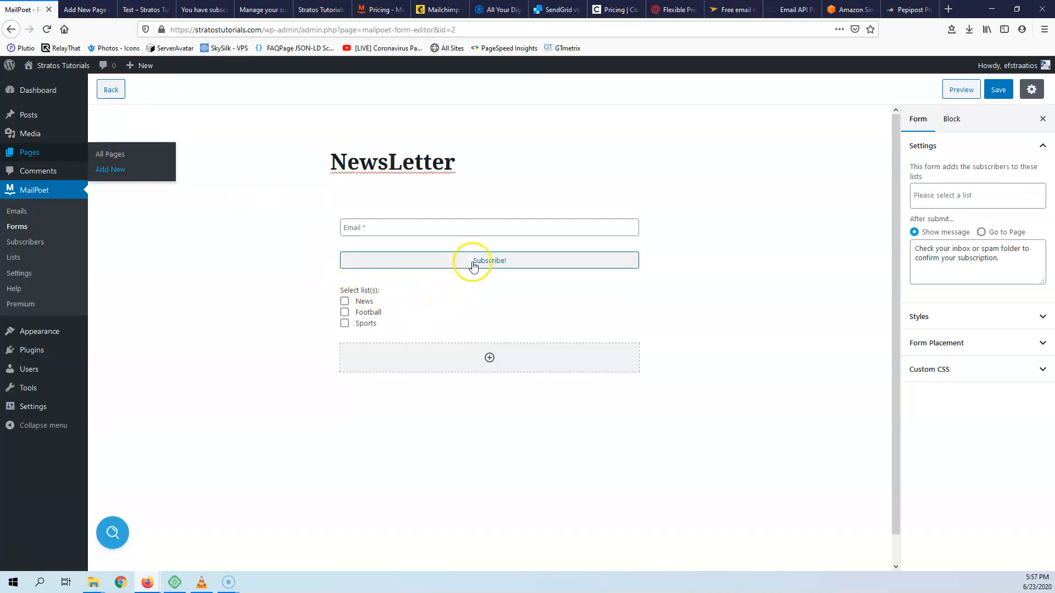
pyautogui.click(412, 261)
pyautogui.click(319, 278)
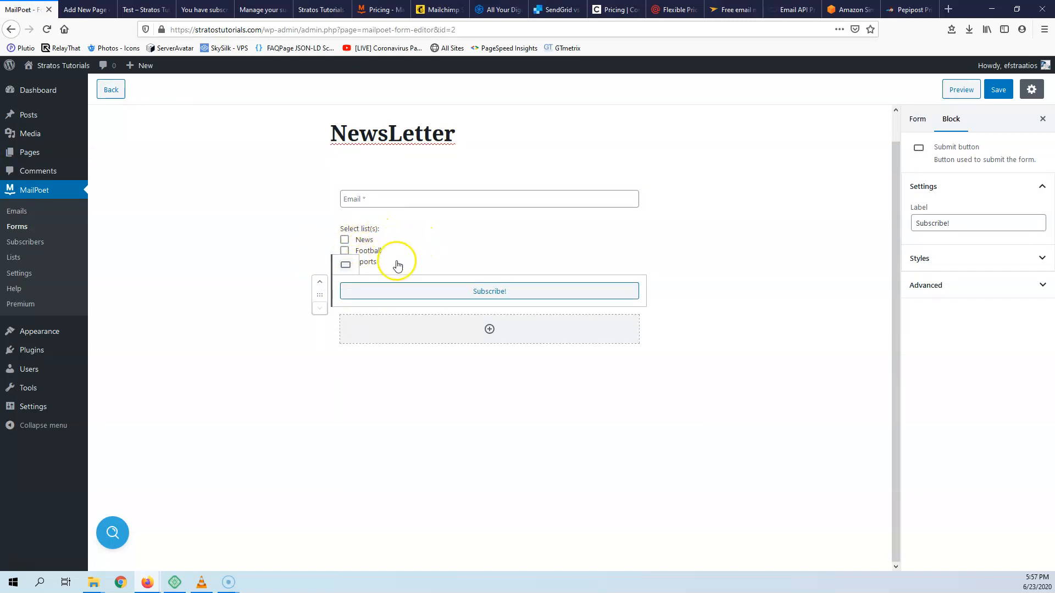
pyautogui.click(427, 246)
pyautogui.click(997, 90)
pyautogui.click(143, 9)
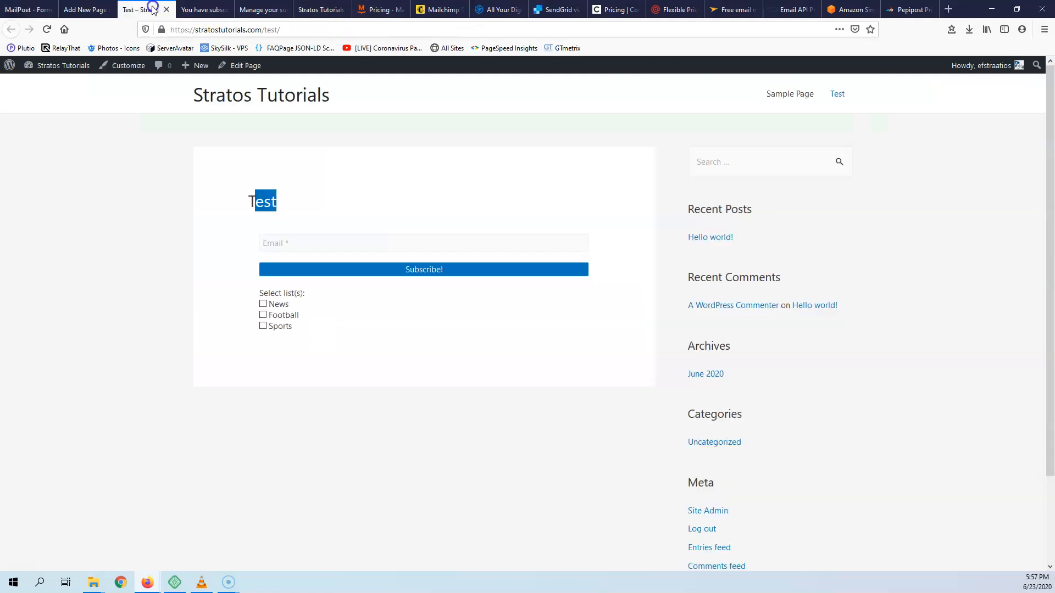
# - Reload the Test page, subscribe a test email to the News and Sports lists, then return to the NewsLetter form editor
pyautogui.click(47, 29)
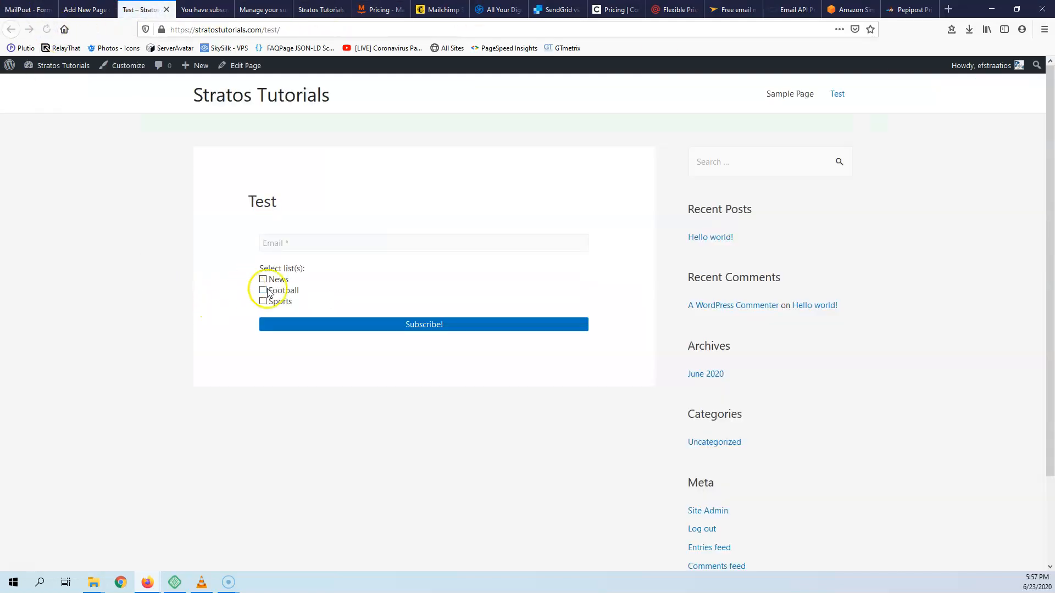
pyautogui.click(324, 243)
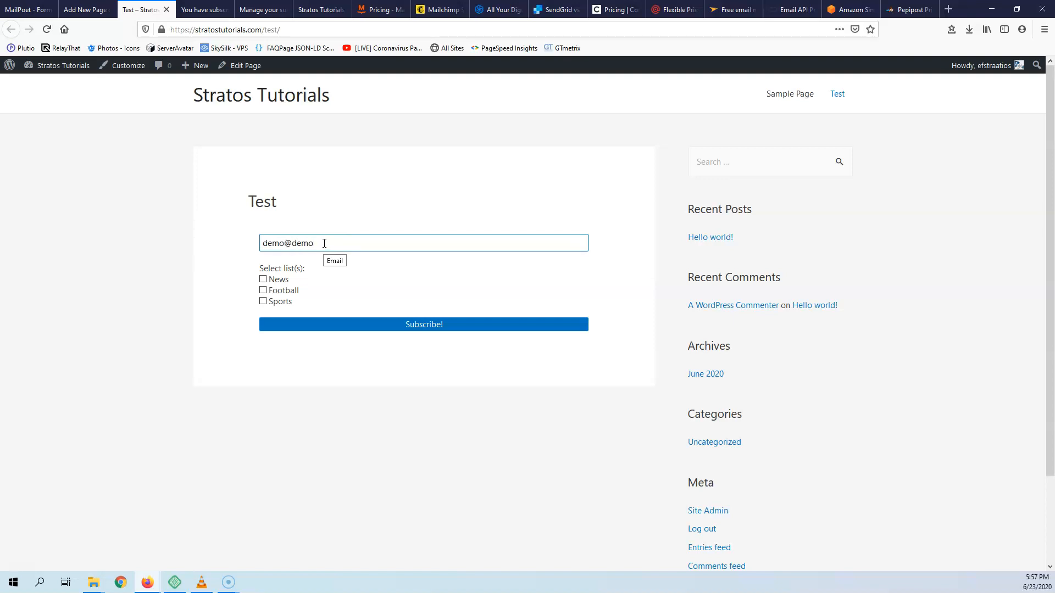
pyautogui.click(263, 279)
pyautogui.click(388, 323)
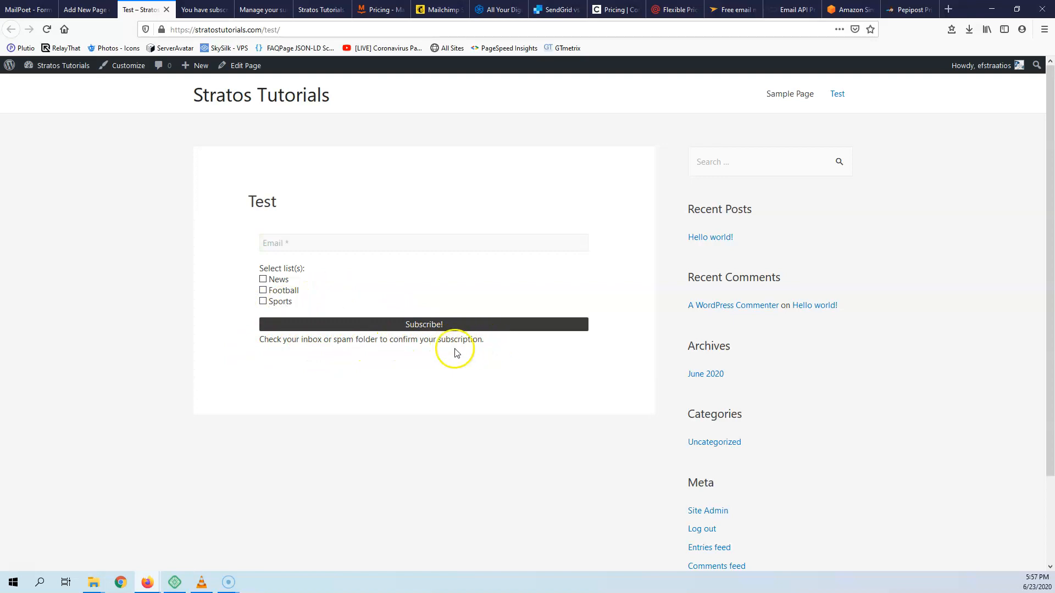
pyautogui.click(47, 13)
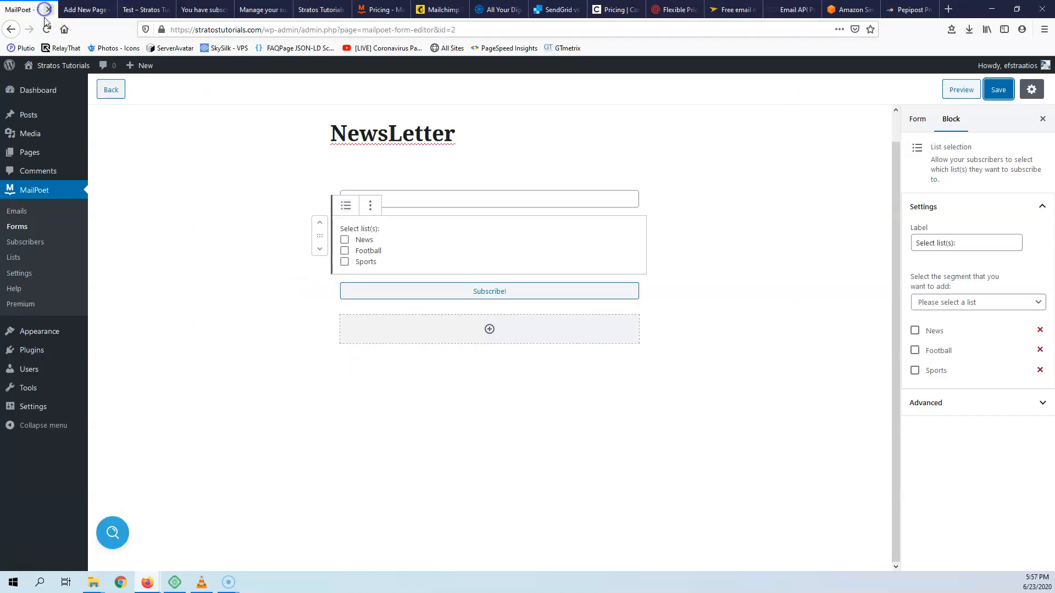
# - Check the new unconfirmed entry in MailPoet Subscribers, then go to the MailPoet Forms list
pyautogui.click(25, 242)
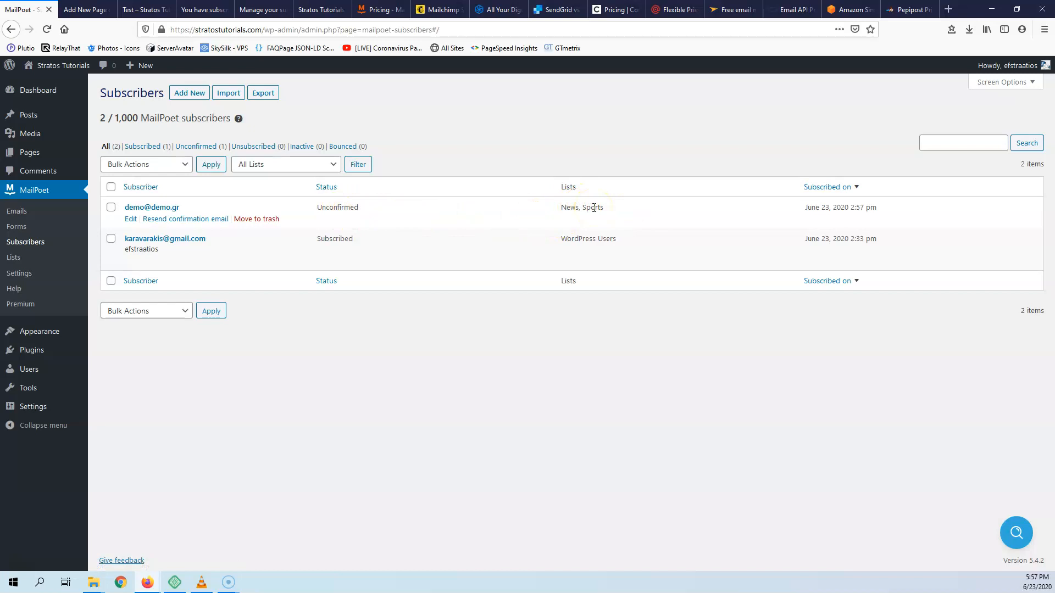
pyautogui.click(17, 228)
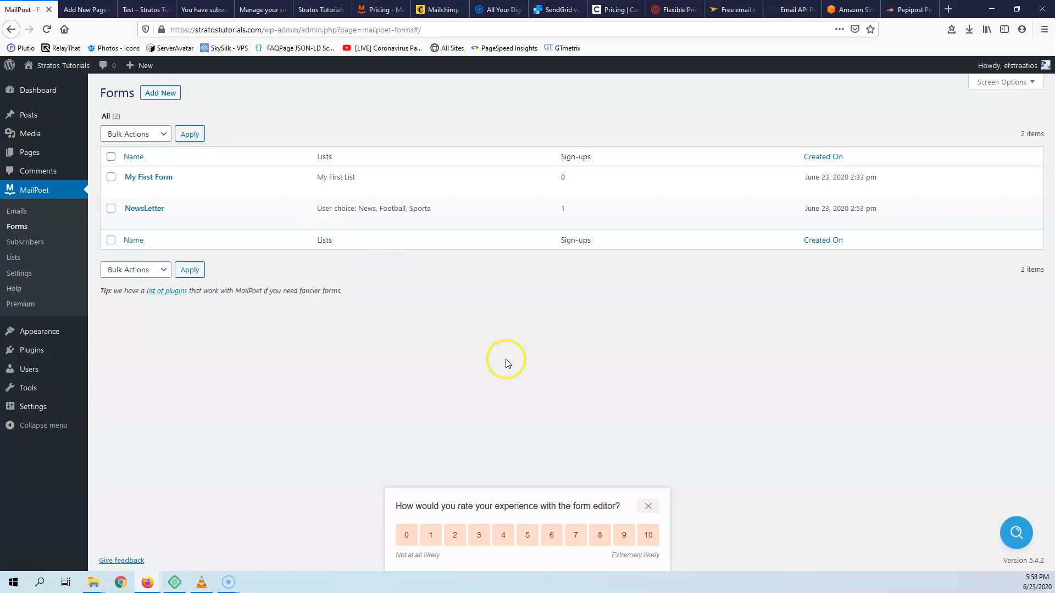
# - Close the form editor's rating popup
pyautogui.click(650, 506)
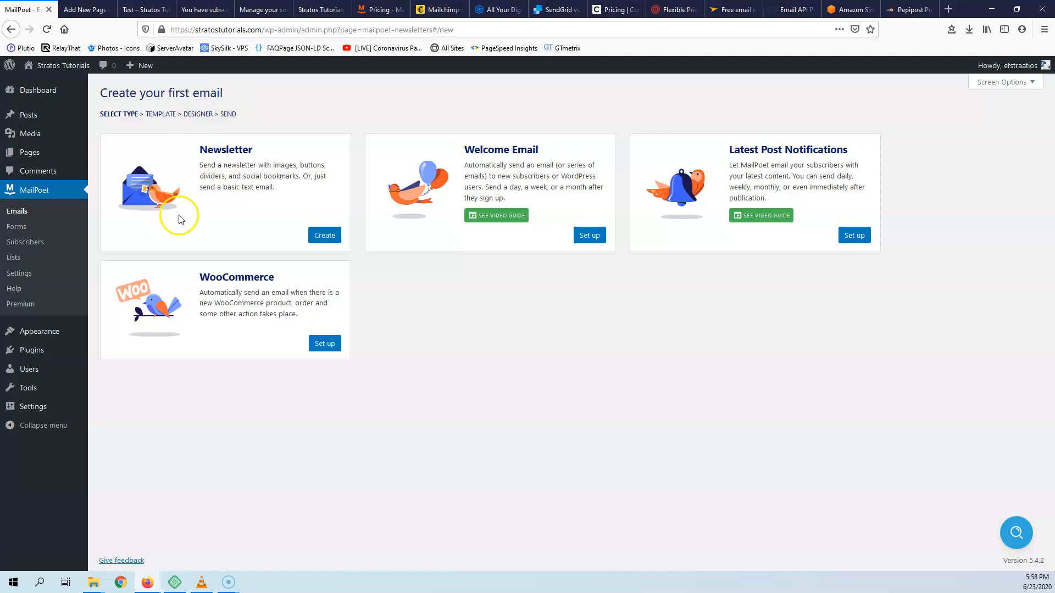
# - Start a new Newsletter email and browse the available templates
pyautogui.click(325, 236)
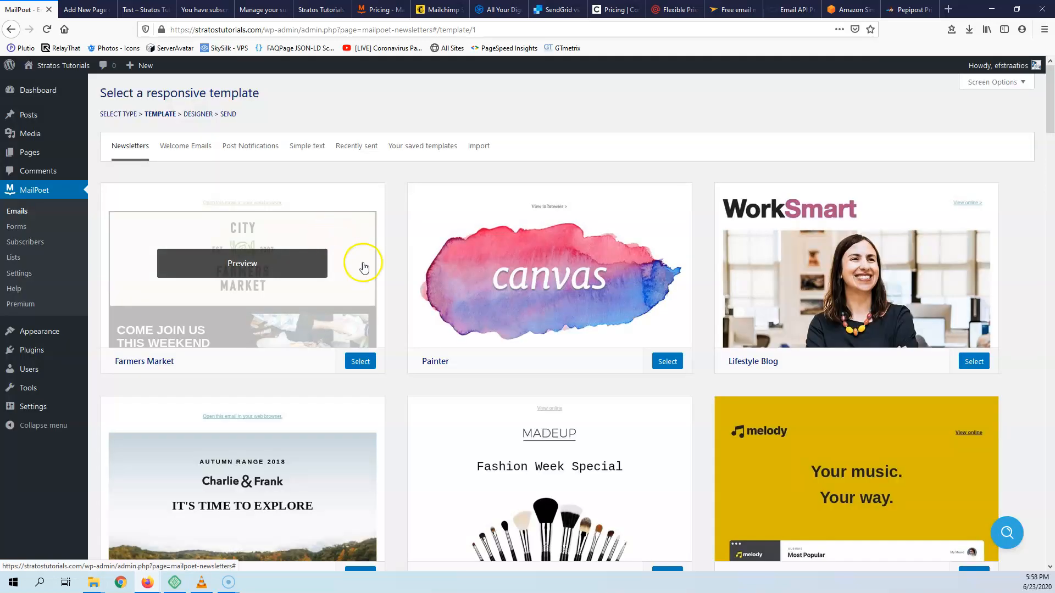
pyautogui.scroll(-8, 616, 348)
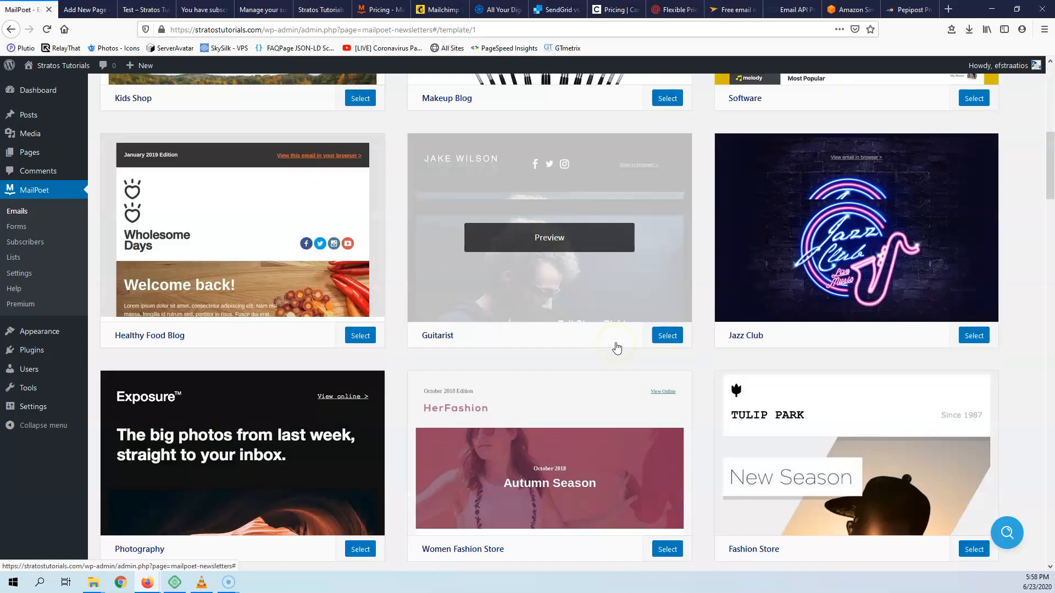
pyautogui.scroll(5, 617, 348)
pyautogui.scroll(-16, 617, 348)
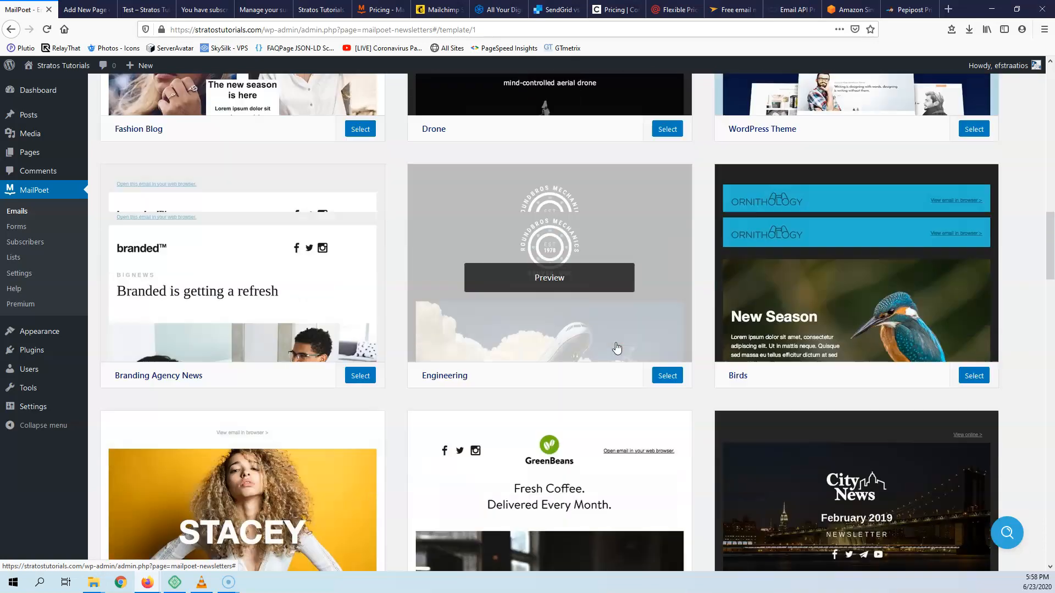
pyautogui.scroll(-20, 617, 348)
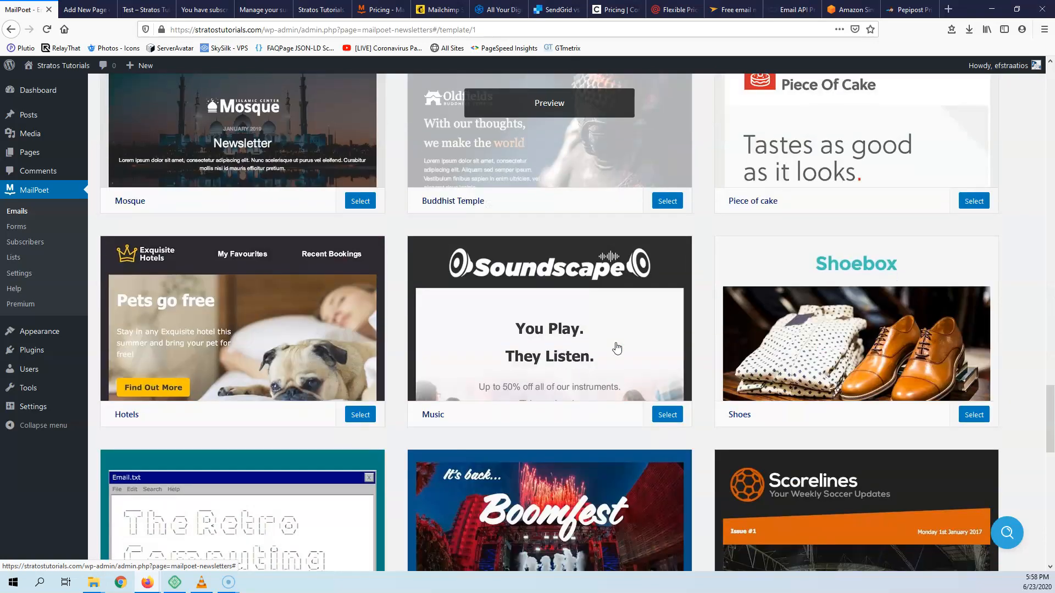
pyautogui.scroll(-7, 616, 348)
pyautogui.scroll(-6, 617, 349)
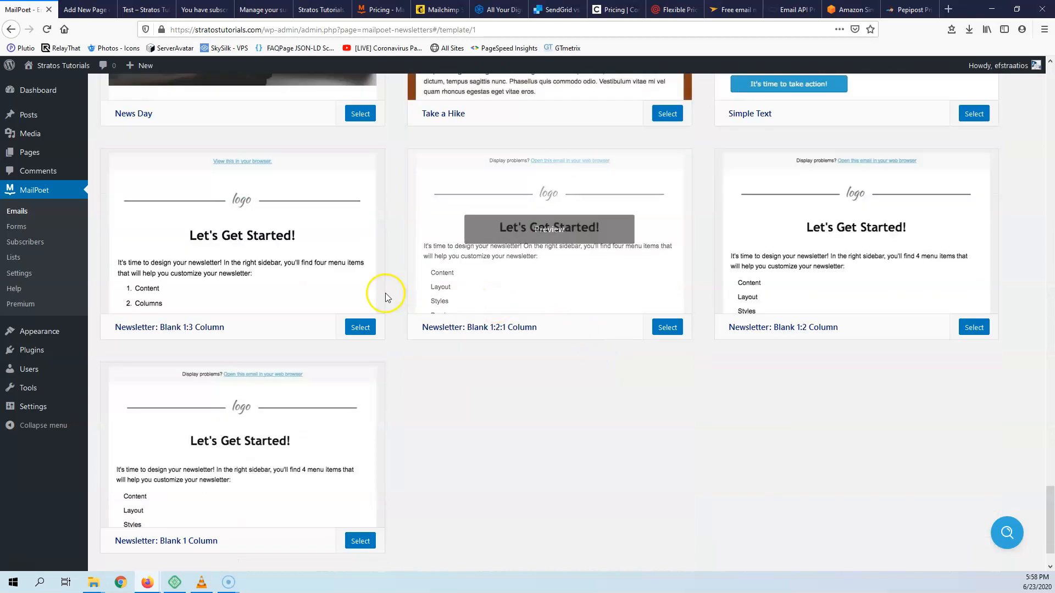
pyautogui.scroll(6, 385, 296)
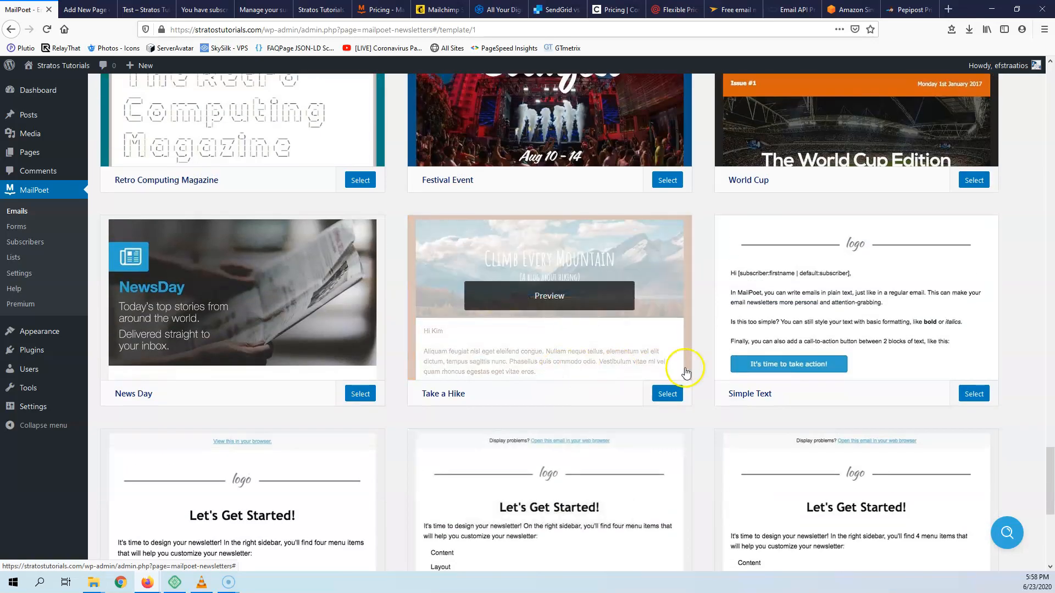
pyautogui.scroll(-6, 522, 322)
pyautogui.scroll(11, 419, 325)
# - Preview the News Day template, then select it for the newsletter
pyautogui.click(242, 440)
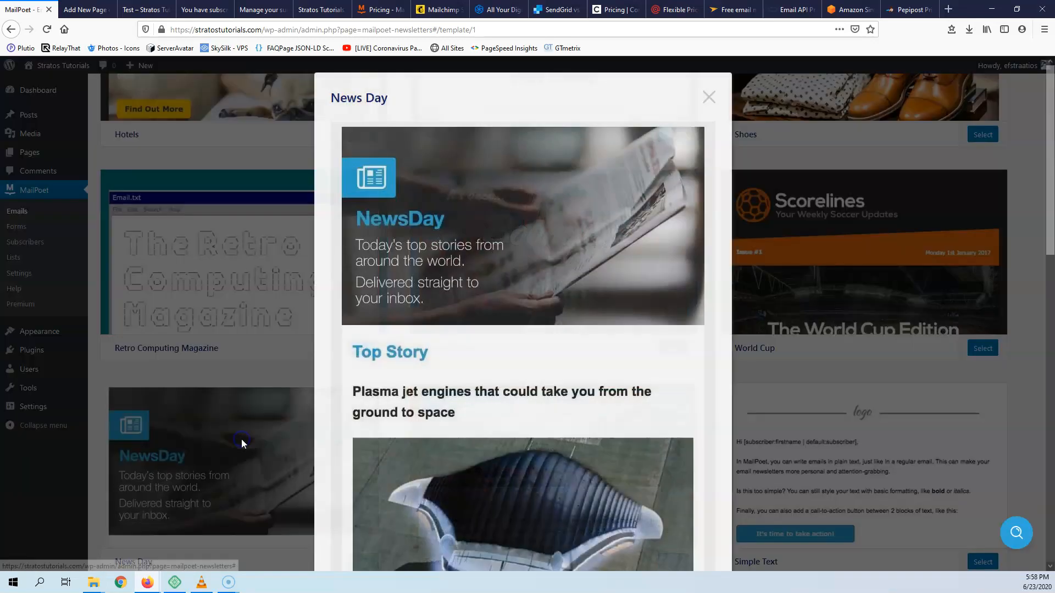
pyautogui.scroll(-12, 575, 287)
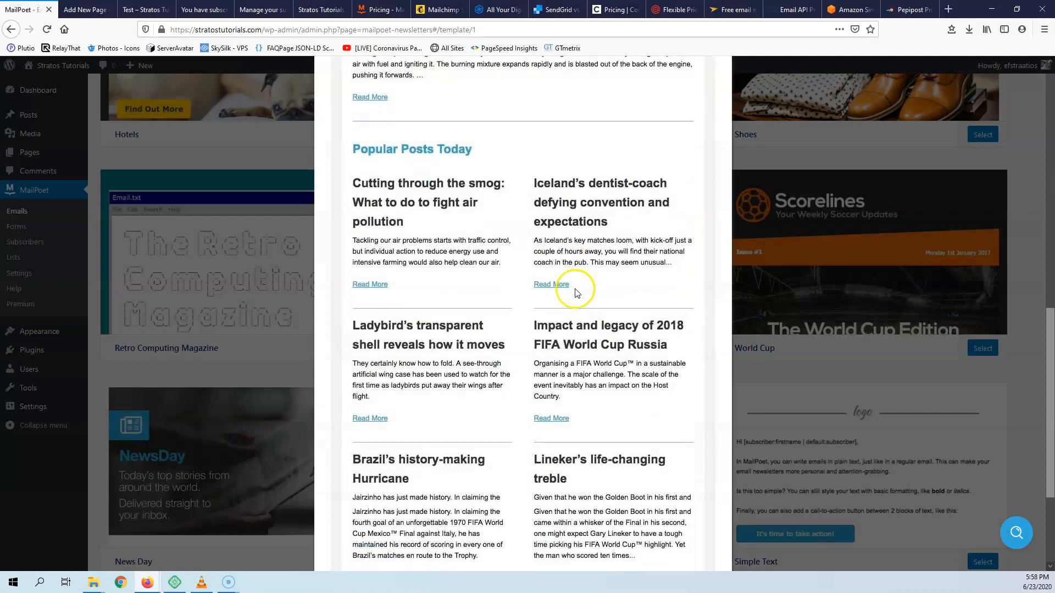
pyautogui.scroll(12, 607, 410)
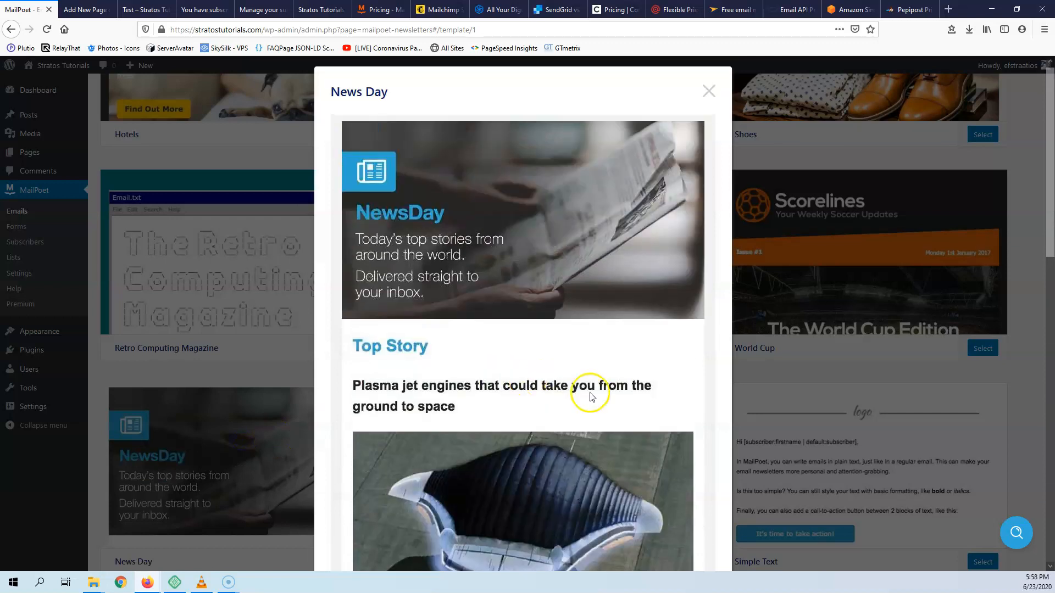
pyautogui.click(815, 350)
pyautogui.scroll(-2, 381, 337)
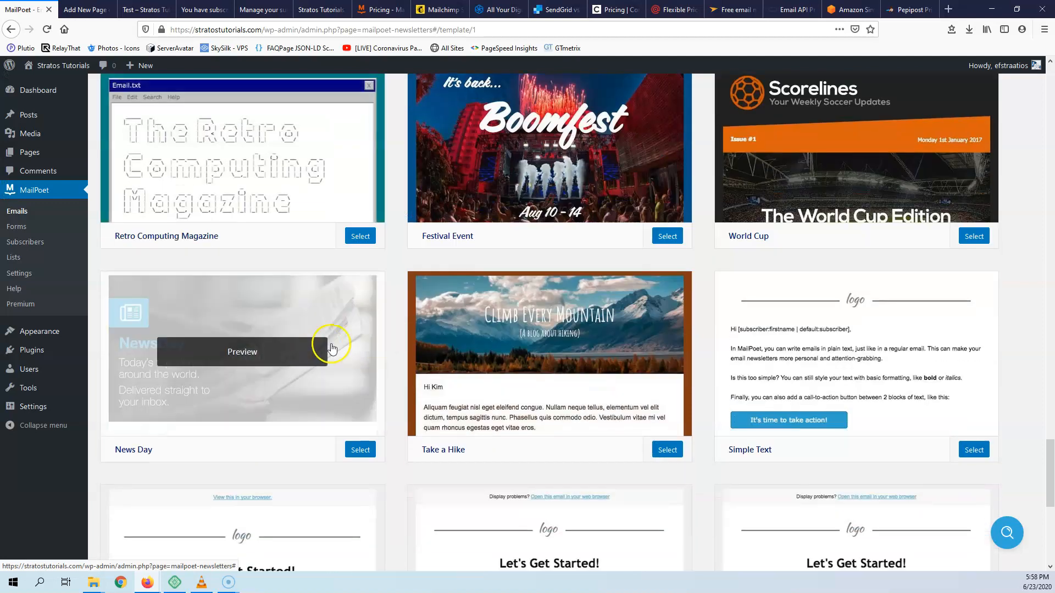
pyautogui.click(356, 446)
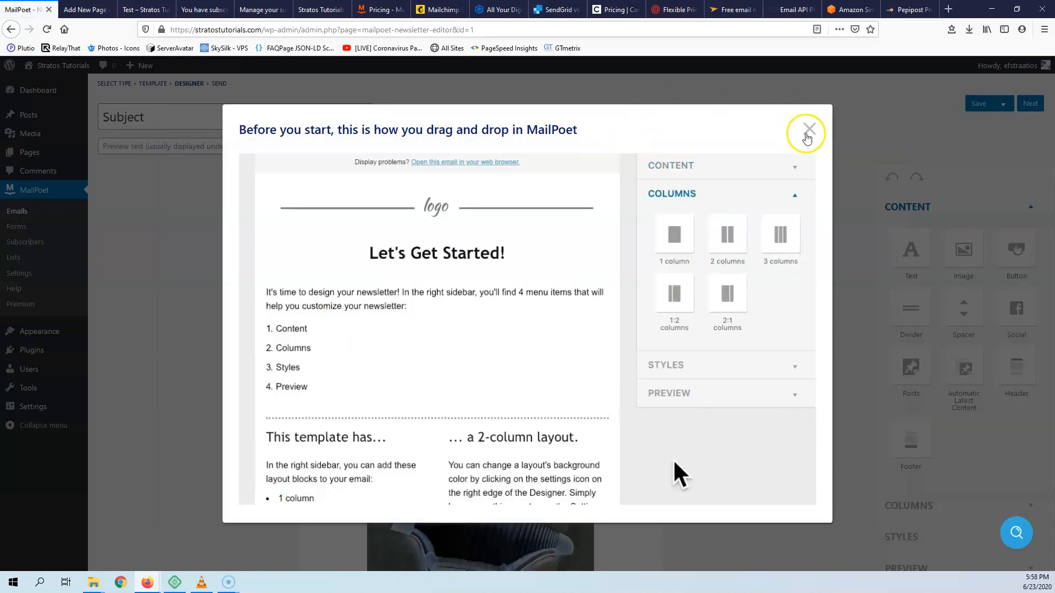
# - Close the drag-and-drop tutorial and open the NewsDay header's column background settings
pyautogui.click(809, 129)
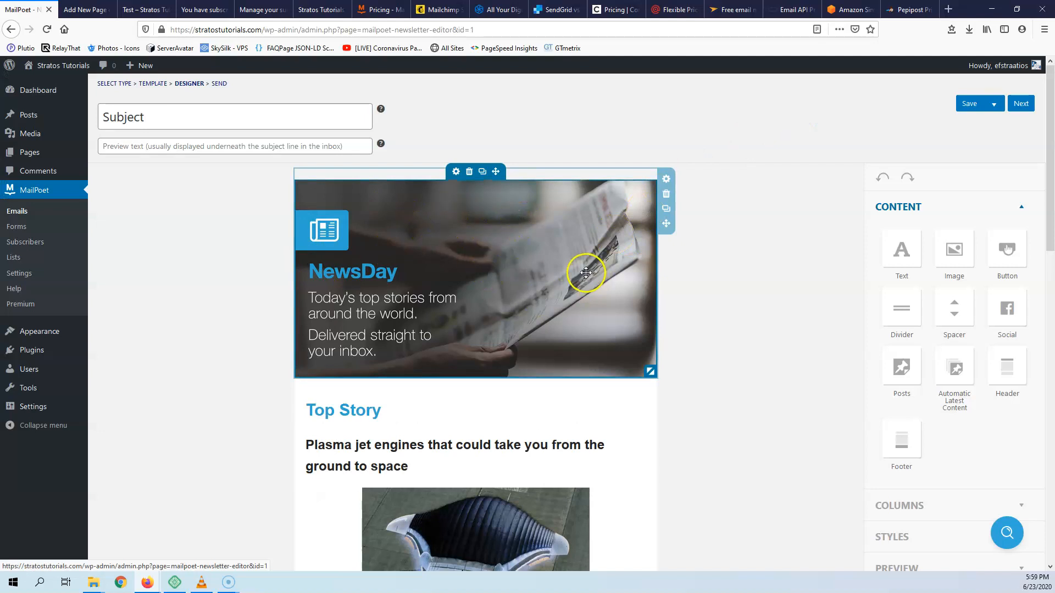
pyautogui.click(666, 181)
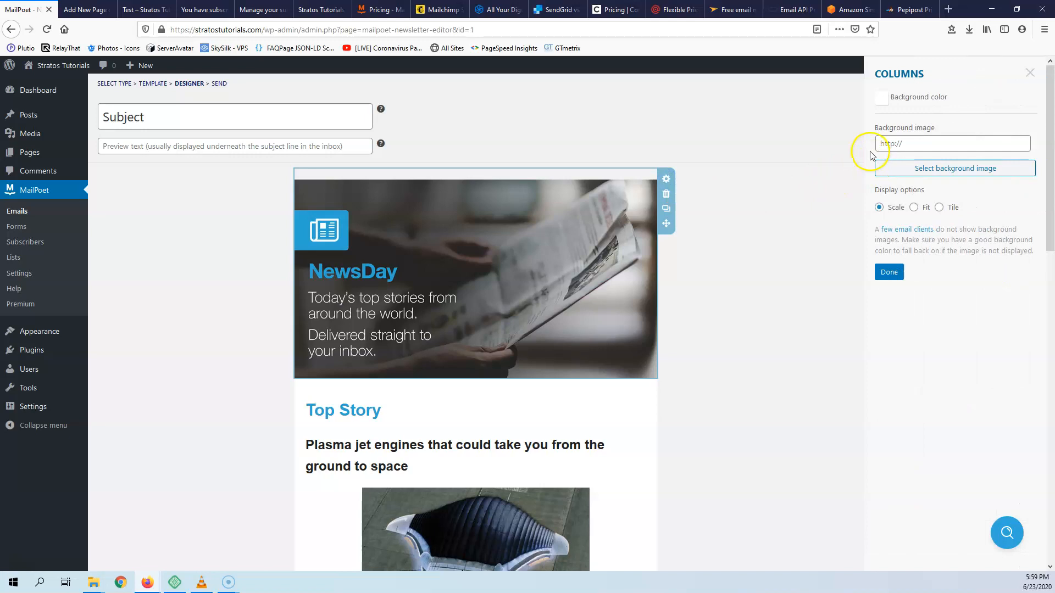
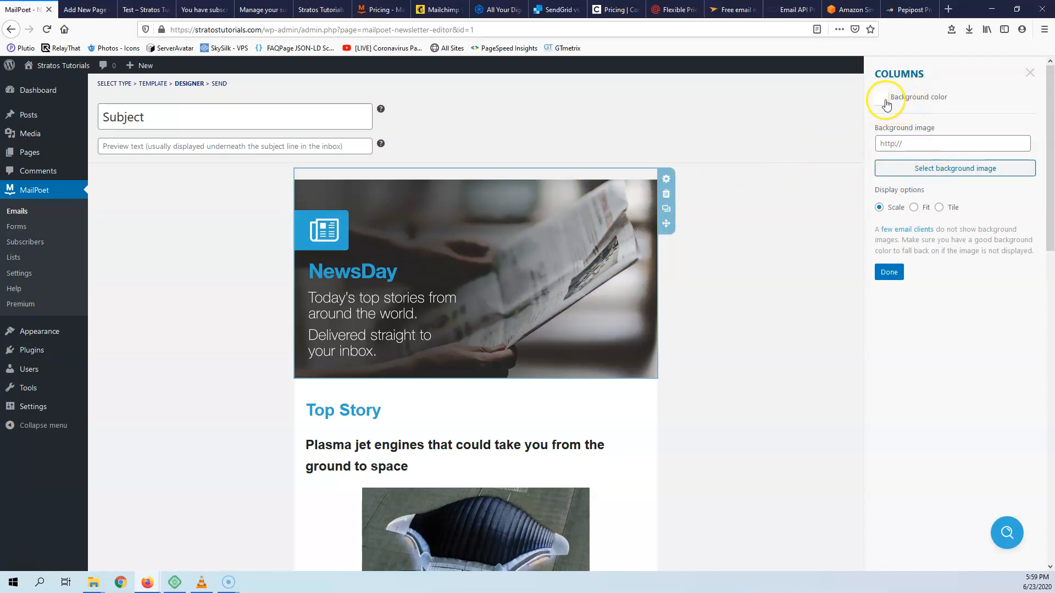
# - Close the column background settings and drag the NewsDay banner image back above Top Story
pyautogui.click(889, 273)
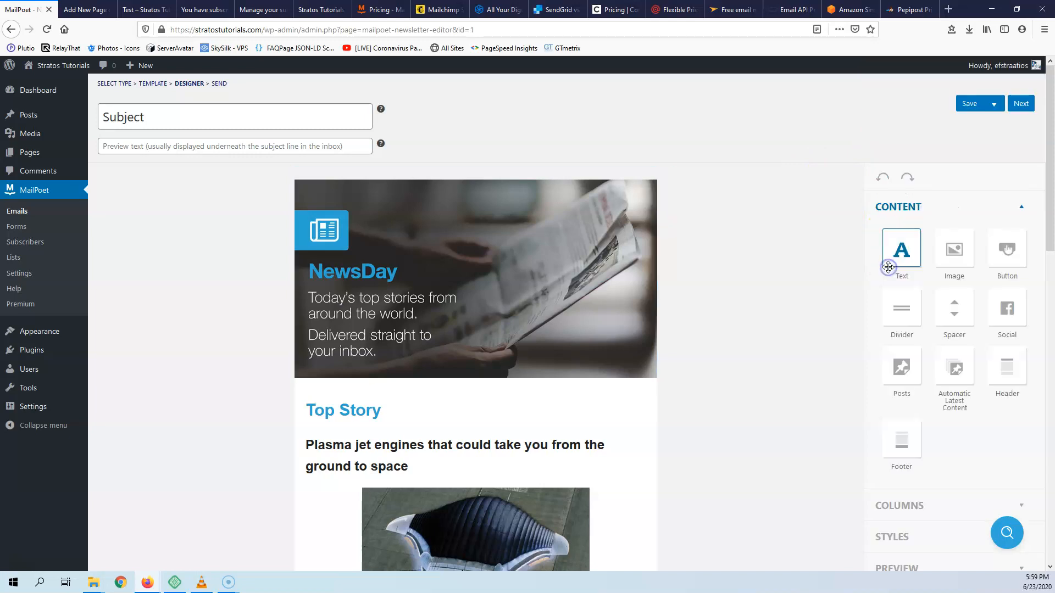
pyautogui.click(490, 234)
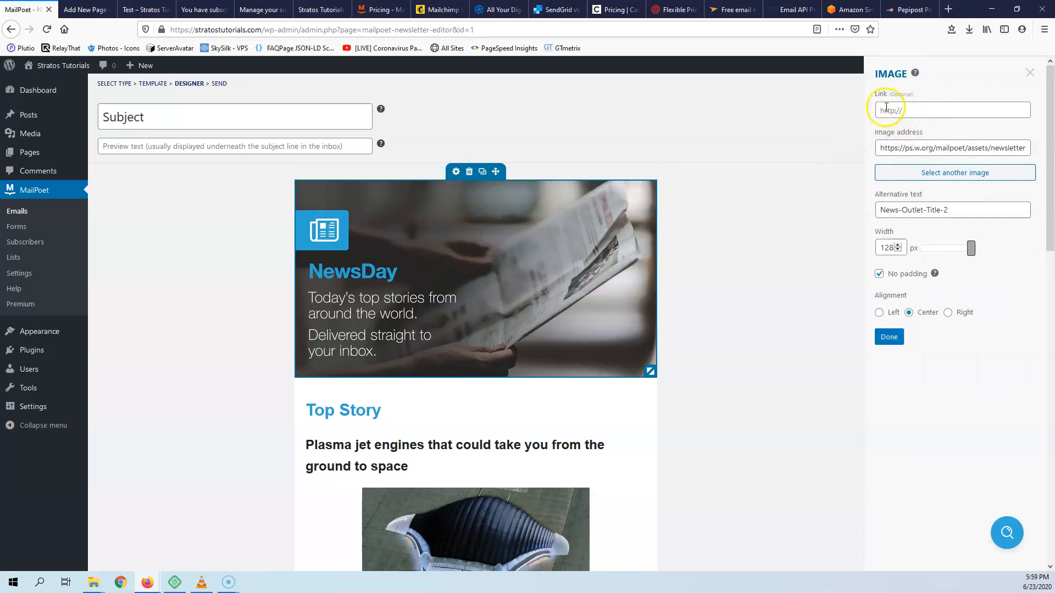
pyautogui.click(457, 173)
pyautogui.click(456, 173)
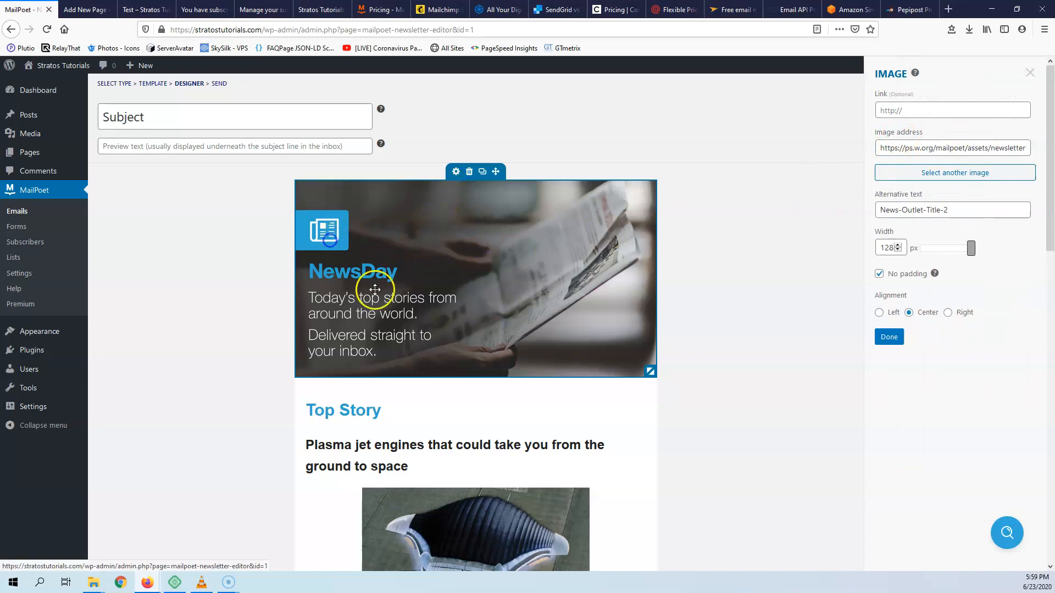
pyautogui.moveTo(422, 257); pyautogui.dragTo(388, 258)
pyautogui.moveTo(384, 367); pyautogui.dragTo(387, 189)
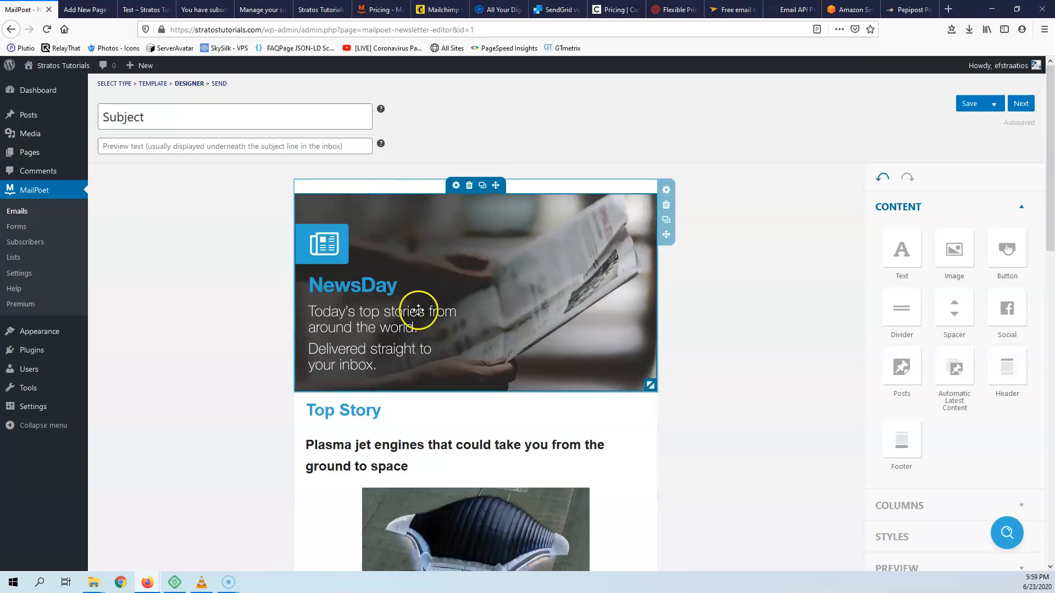
# - Inspect the Top Story and Plasma jet engines headings, article image, paragraph and Read More link
pyautogui.click(354, 413)
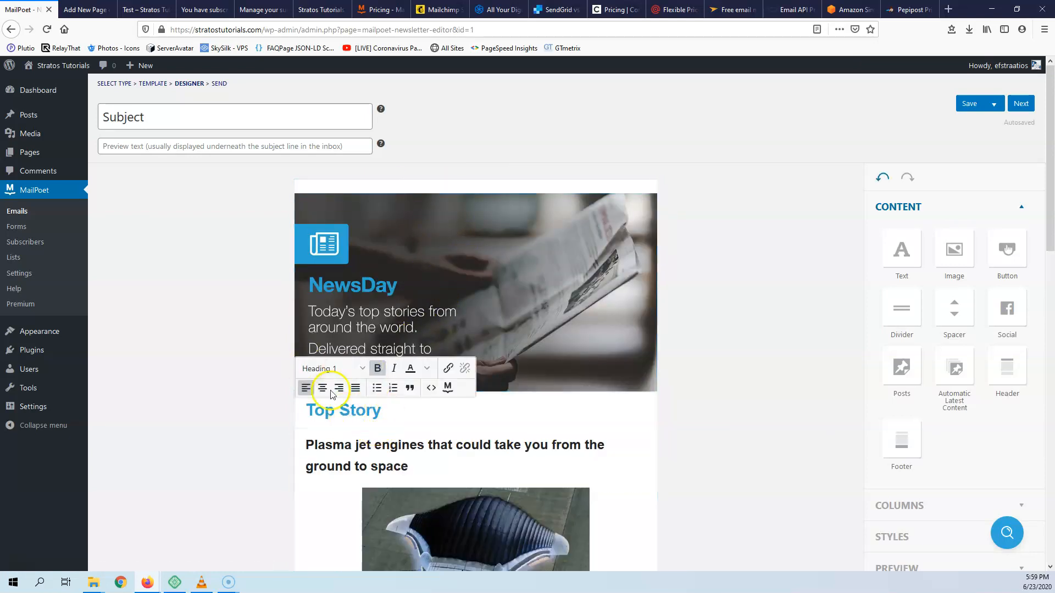
pyautogui.click(348, 473)
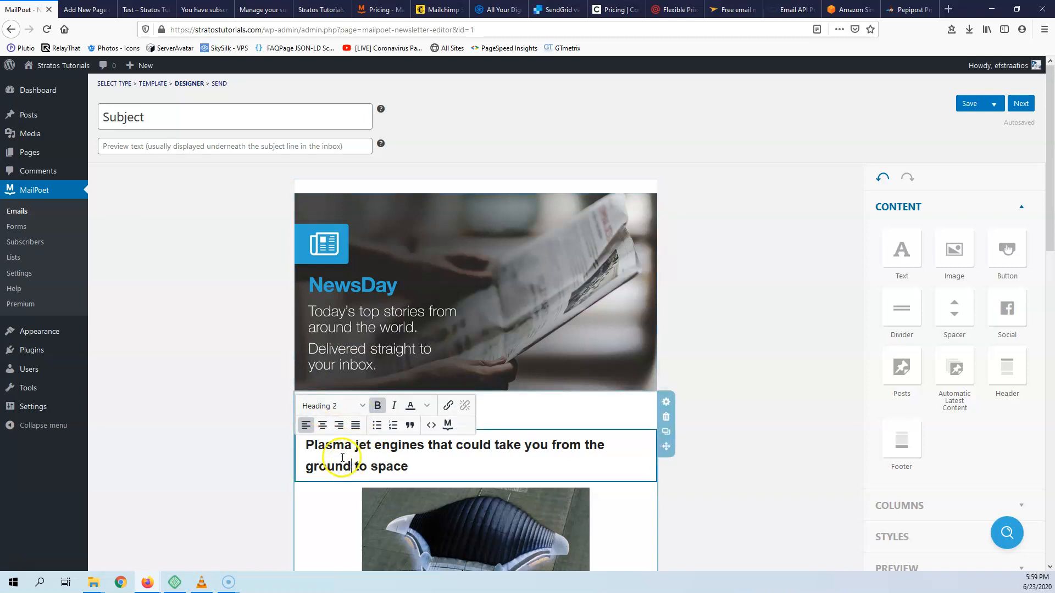
pyautogui.scroll(-1, 358, 456)
pyautogui.scroll(-3, 357, 456)
pyautogui.click(469, 405)
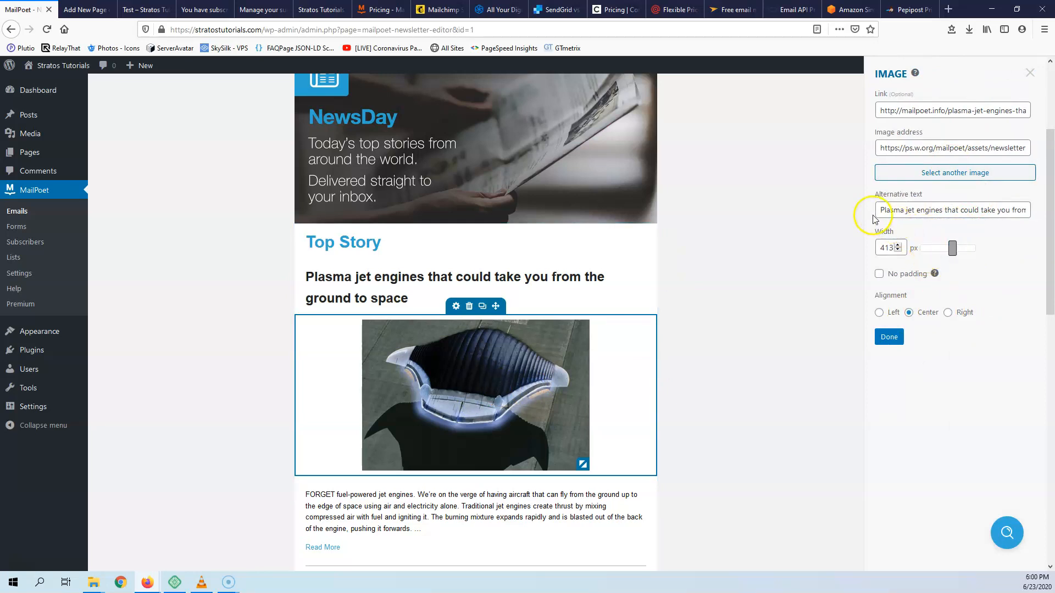
pyautogui.scroll(-2, 471, 341)
pyautogui.click(406, 409)
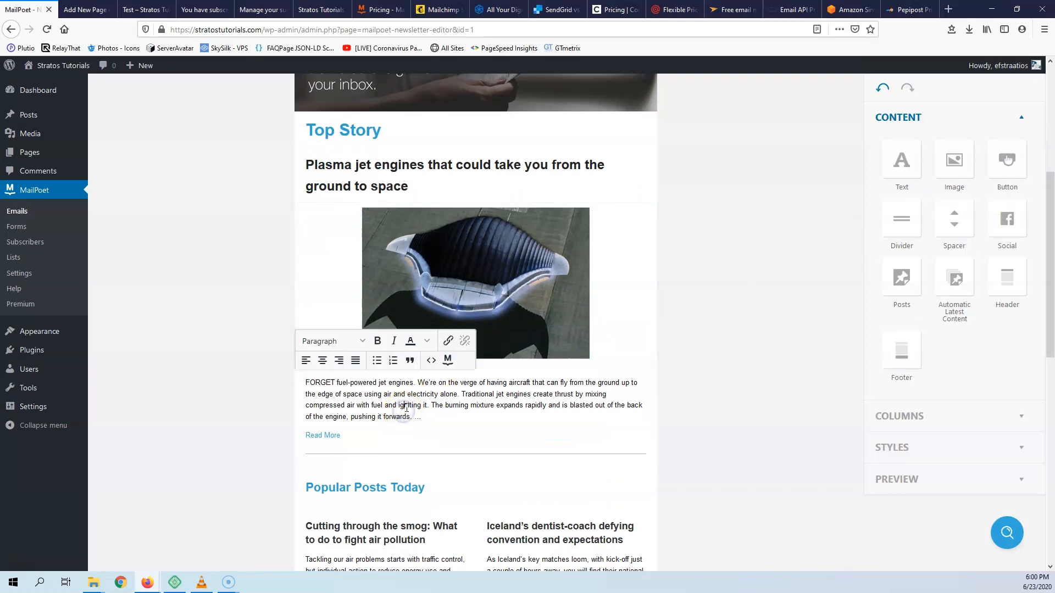
pyautogui.scroll(-3, 396, 409)
pyautogui.tripleClick(328, 267)
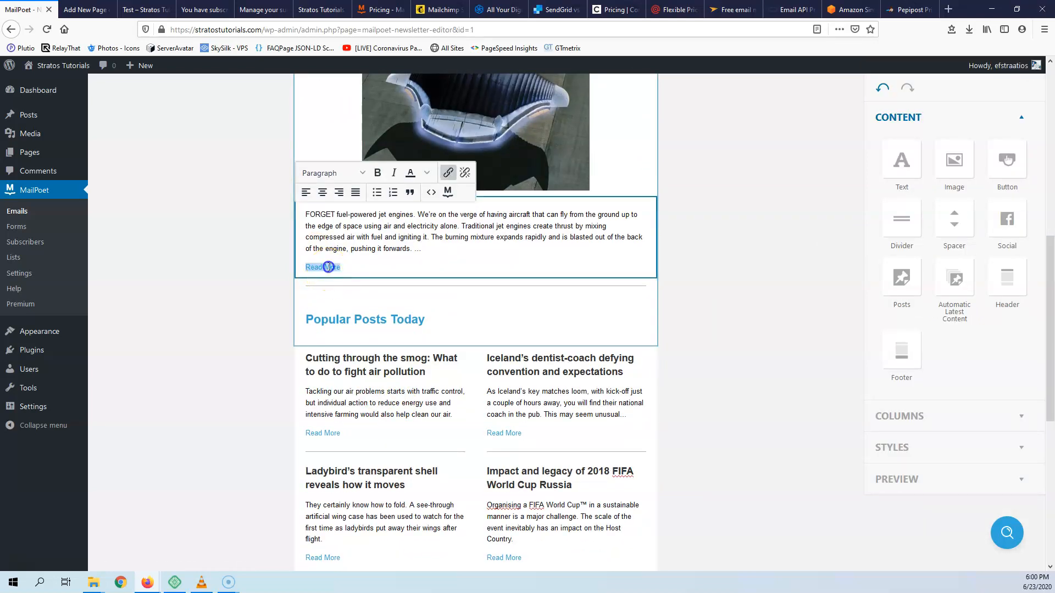
pyautogui.click(398, 226)
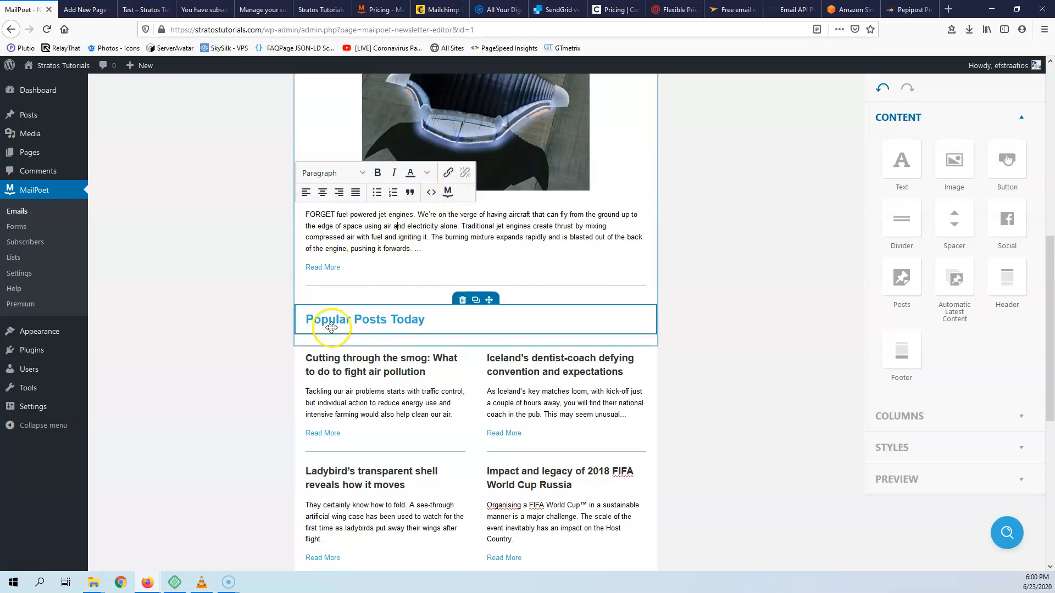
# - Check the Popular Posts and Iceland headings, then add a Text block above the NewsDay banner
pyautogui.moveTo(339, 319); pyautogui.dragTo(423, 355)
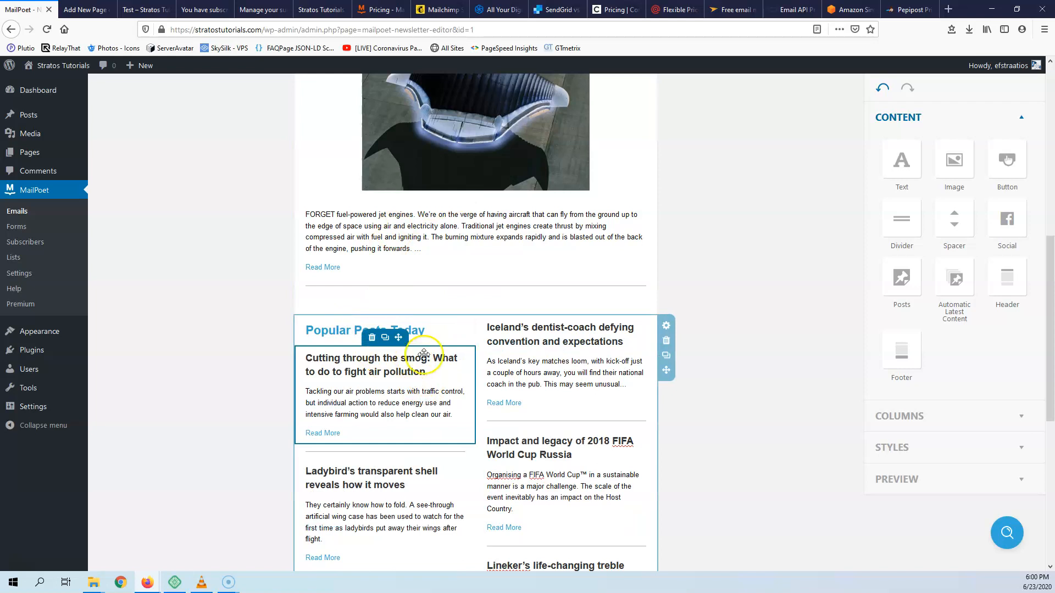
pyautogui.click(523, 342)
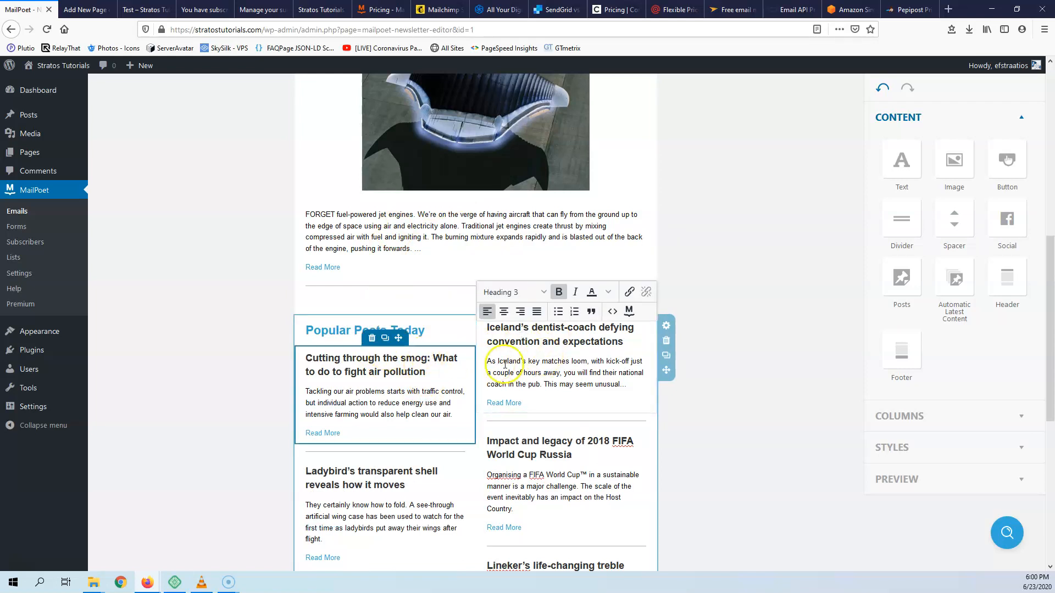
pyautogui.scroll(8, 674, 346)
pyautogui.moveTo(922, 191); pyautogui.dragTo(470, 135)
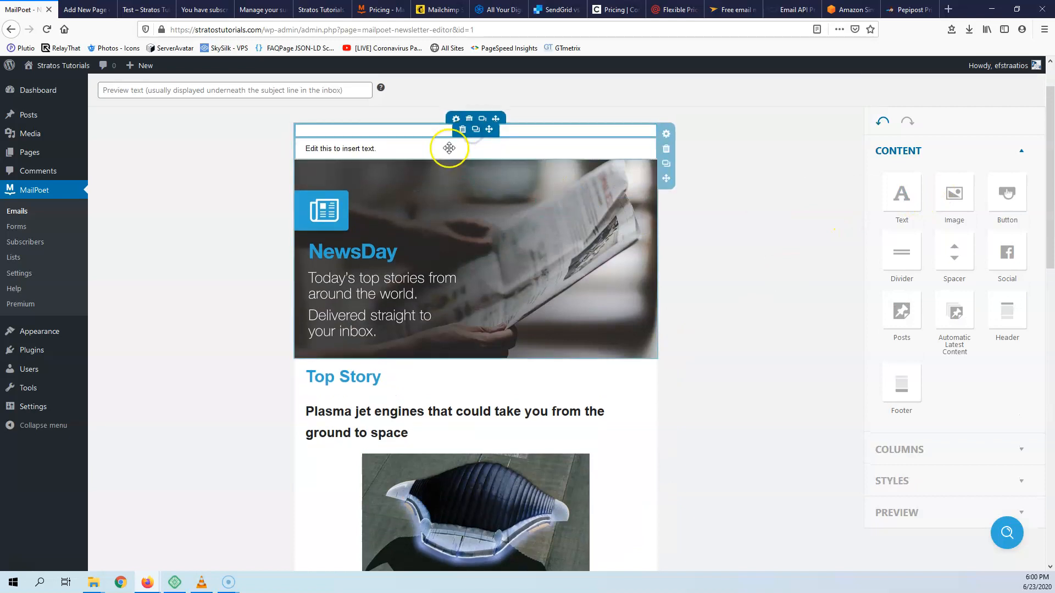
# - Type 'gjfyjfhn' into the new text block and add a Button block beneath it
pyautogui.click(346, 150)
pyautogui.write('gjfyjfhn')
pyautogui.moveTo(1008, 193); pyautogui.dragTo(428, 158)
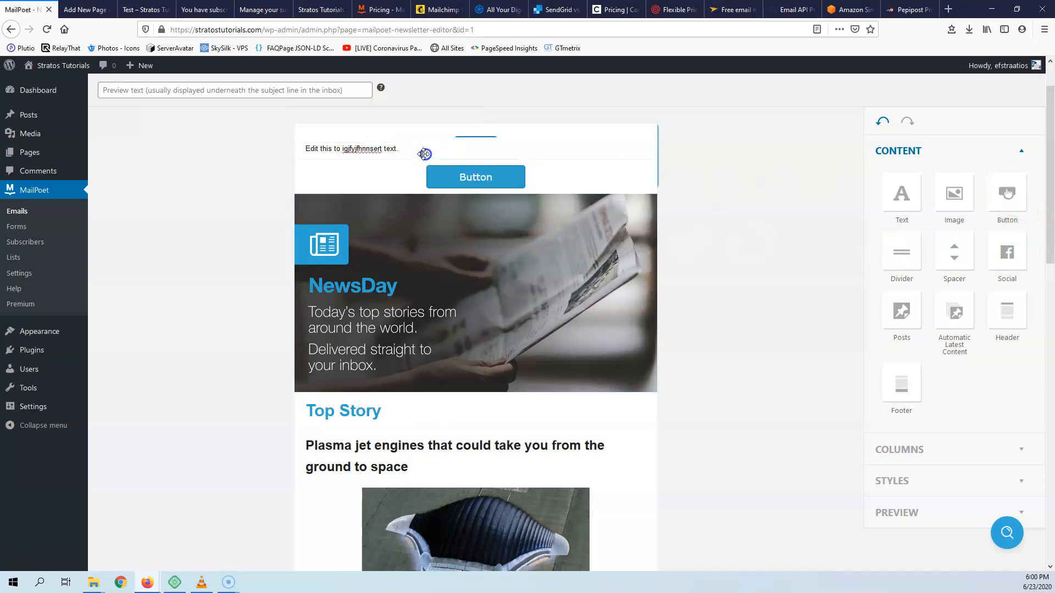
pyautogui.click(456, 184)
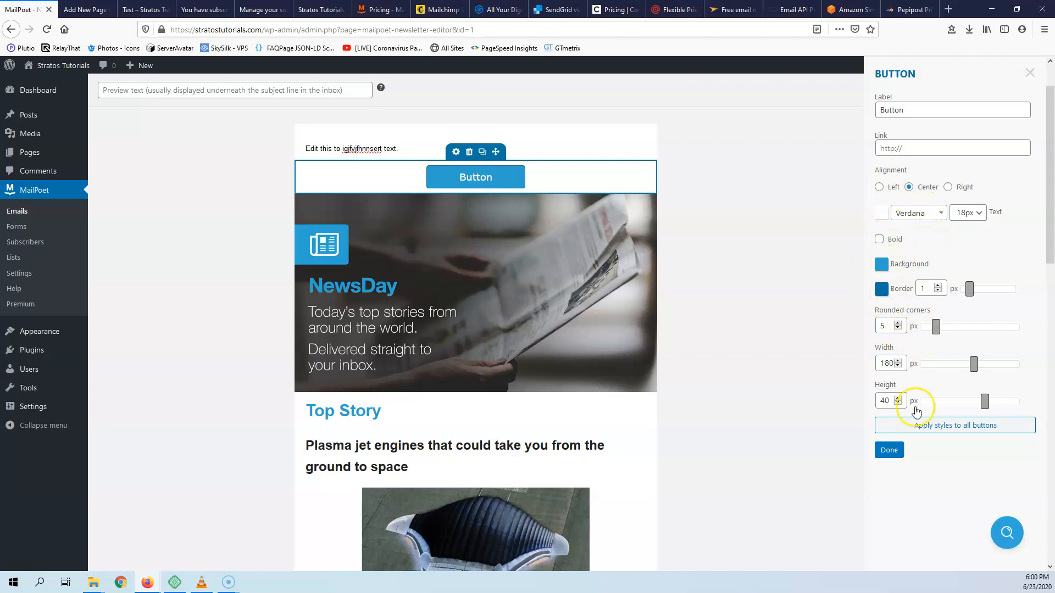
pyautogui.click(887, 450)
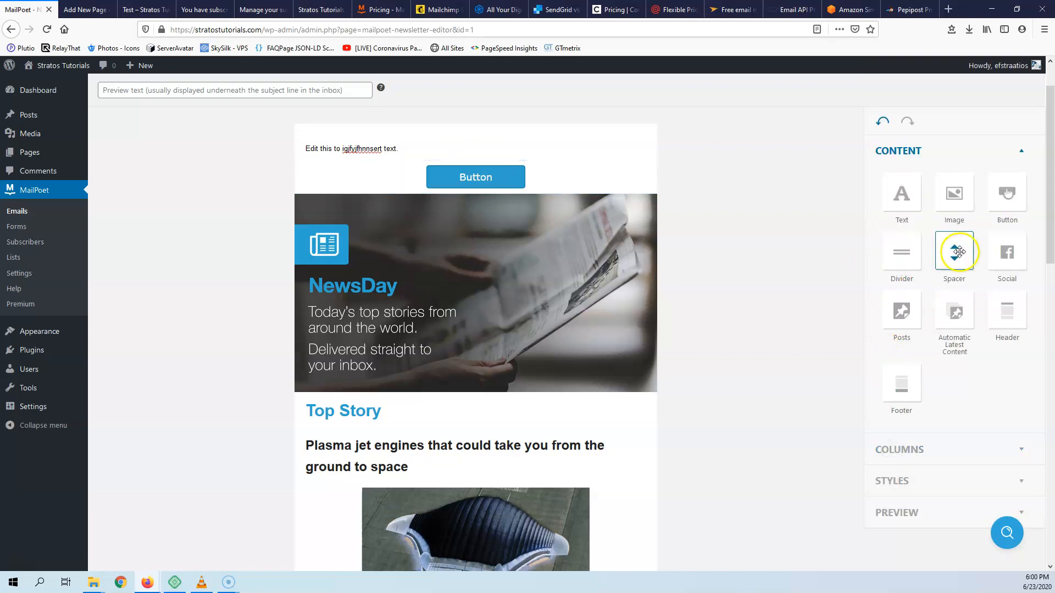
# - Add Facebook and Twitter social icons below the button and a view-in-browser header at the top
pyautogui.moveTo(910, 265); pyautogui.dragTo(460, 185)
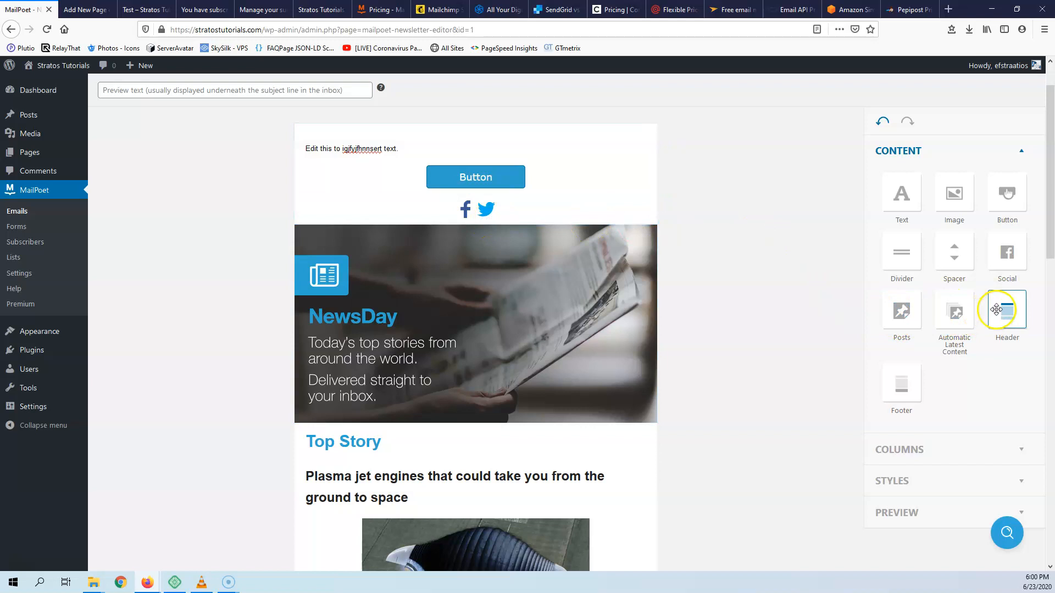
pyautogui.moveTo(1020, 310); pyautogui.dragTo(463, 138)
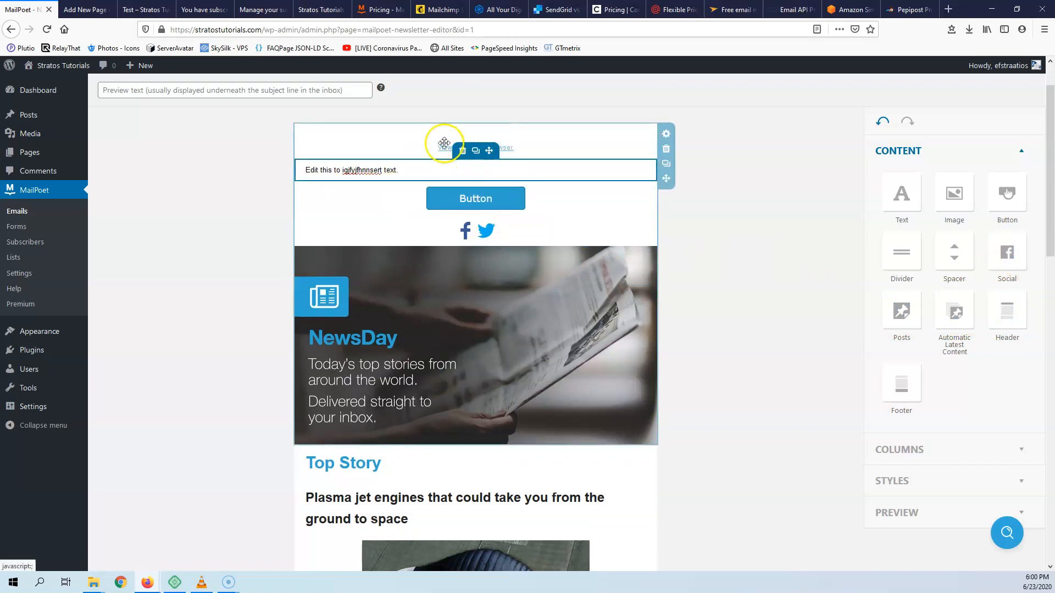
pyautogui.scroll(-15, 631, 325)
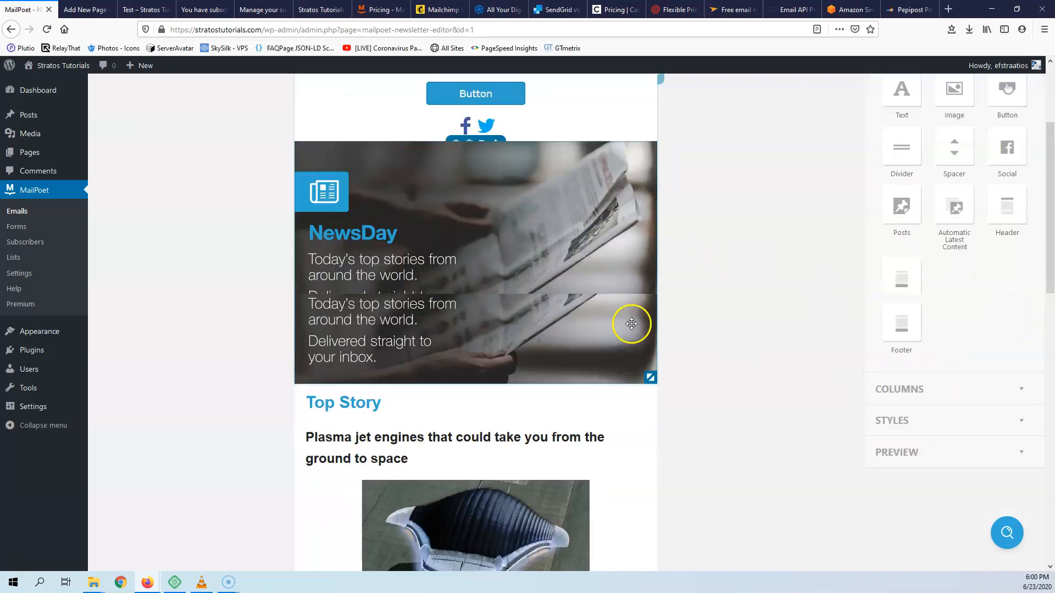
pyautogui.scroll(-1, 569, 331)
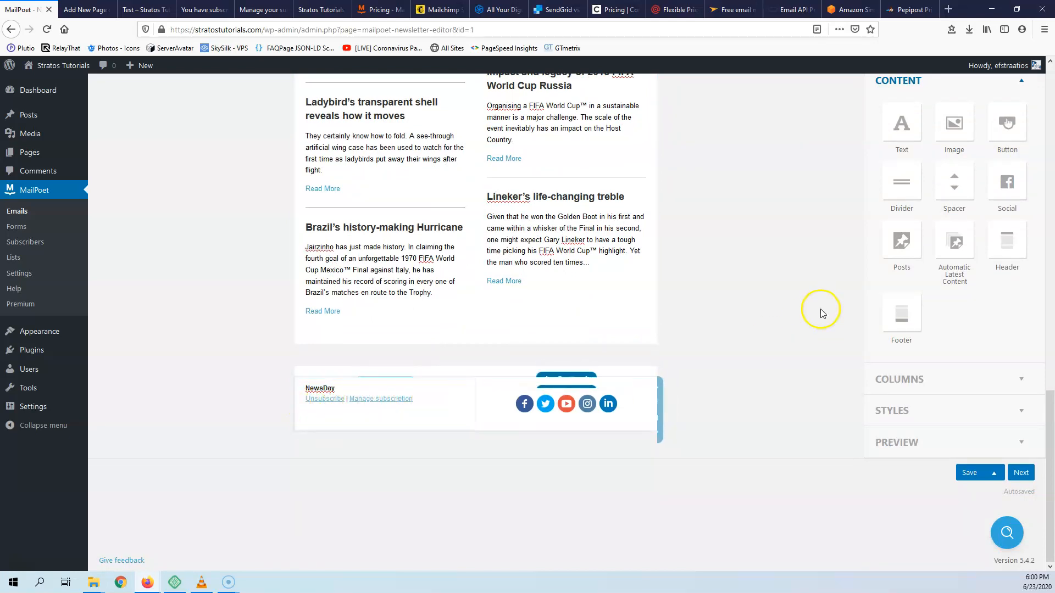
pyautogui.scroll(2, 890, 401)
# - Browse the Columns layouts and global Styles panels, then return to the content blocks
pyautogui.click(941, 420)
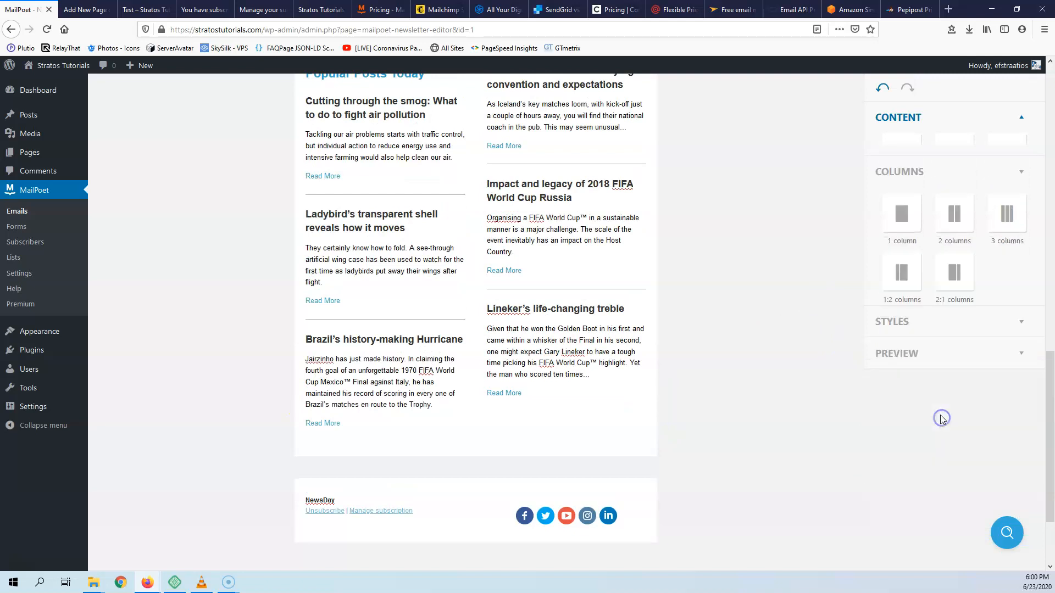
pyautogui.click(940, 323)
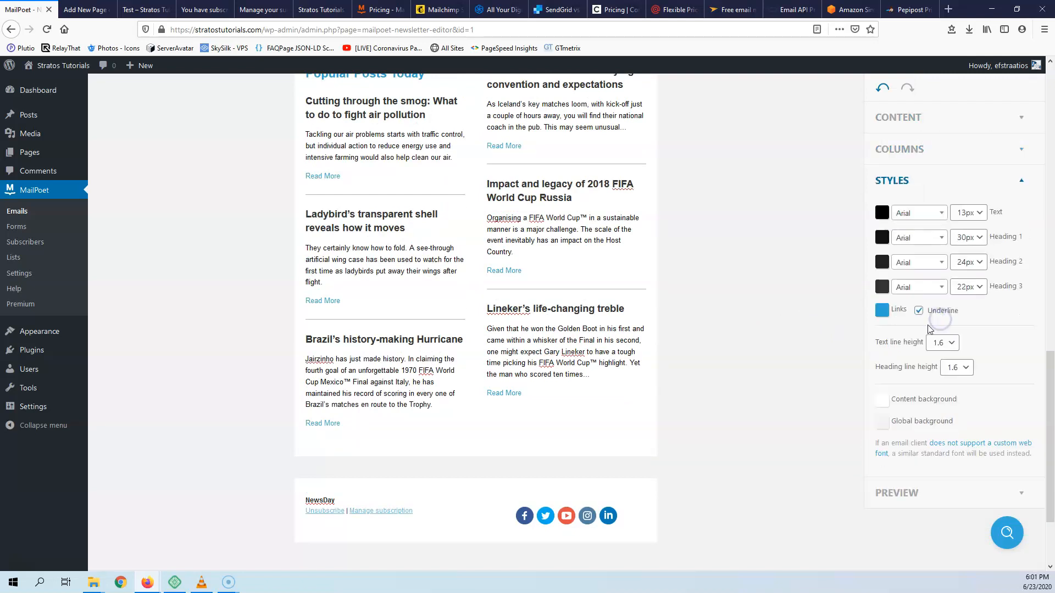
pyautogui.scroll(-2, 941, 417)
pyautogui.scroll(10, 835, 306)
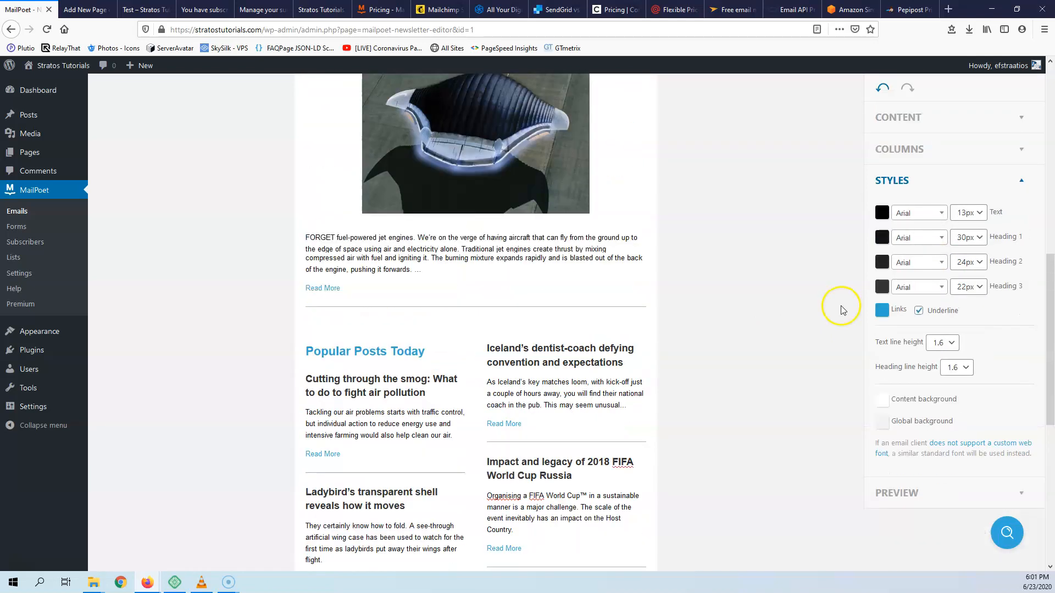
pyautogui.click(955, 208)
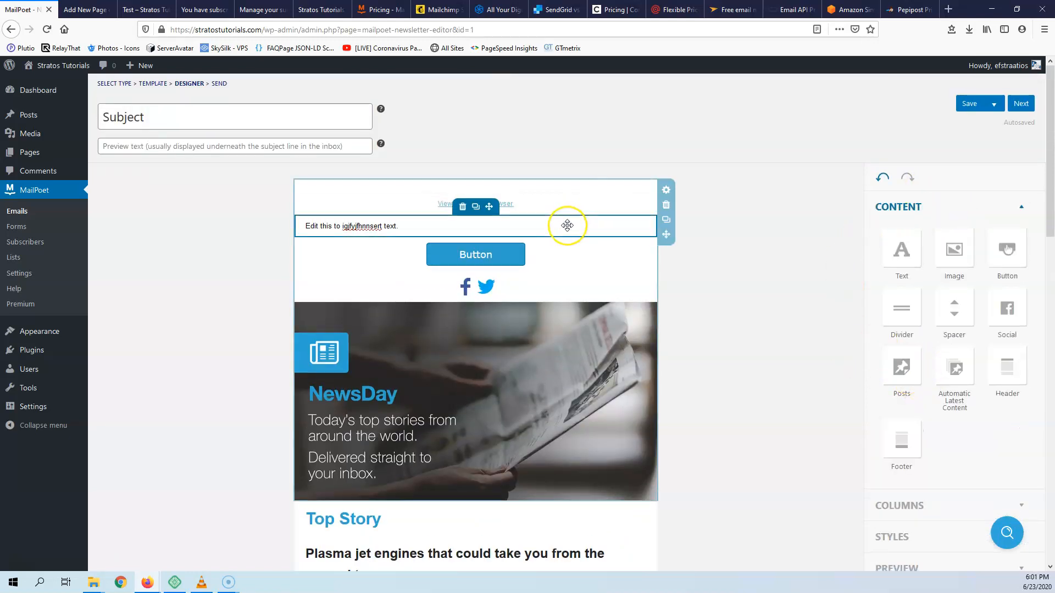
pyautogui.scroll(-1, 566, 225)
# - Insert a divider below the top text and an automatic latest-posts block showing Posts at the top
pyautogui.moveTo(877, 285); pyautogui.dragTo(486, 183)
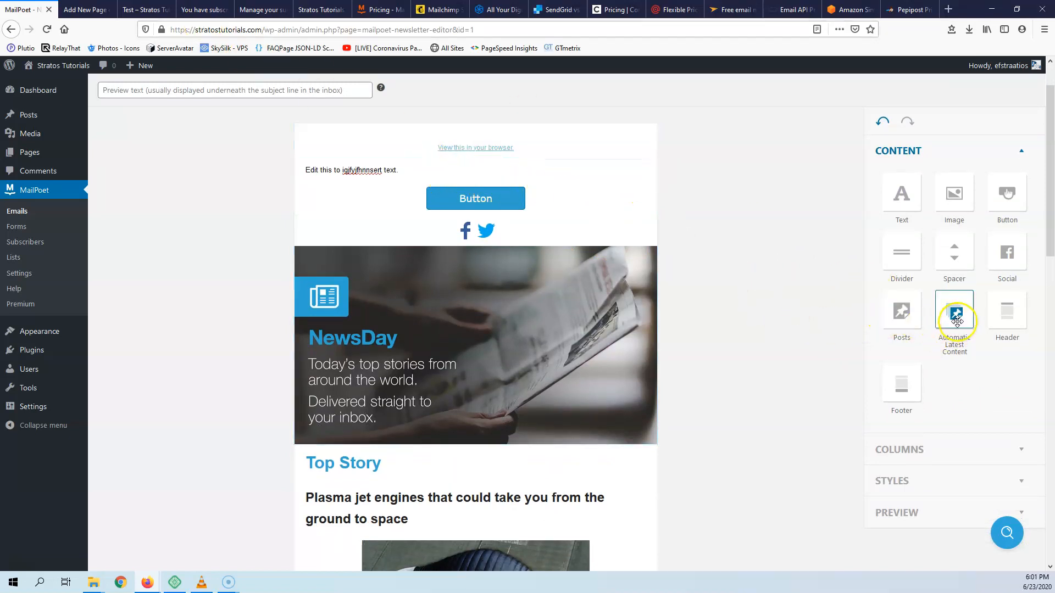
pyautogui.moveTo(957, 318); pyautogui.dragTo(451, 132)
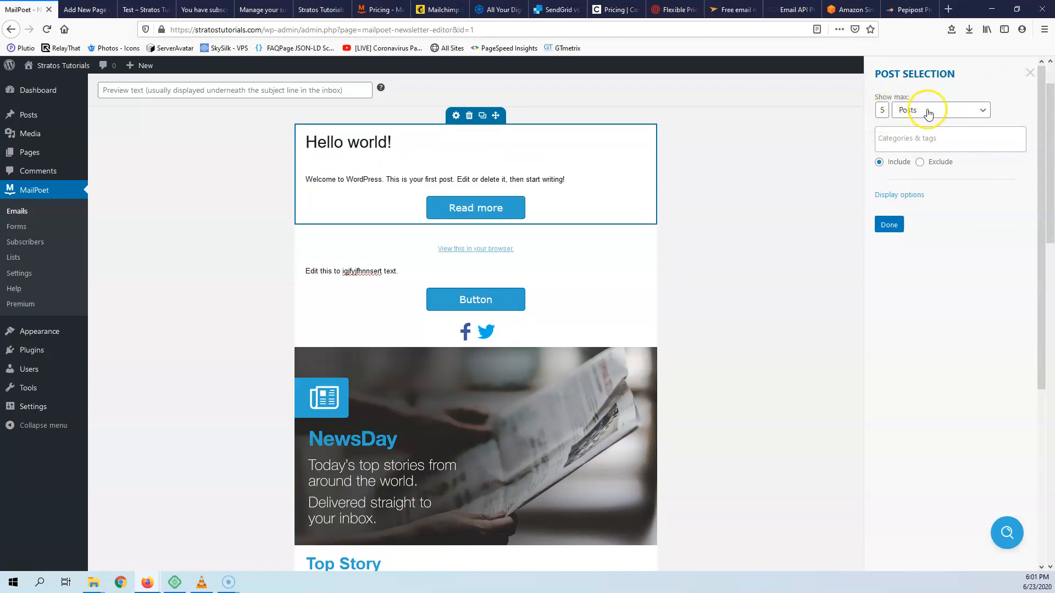
pyautogui.click(919, 112)
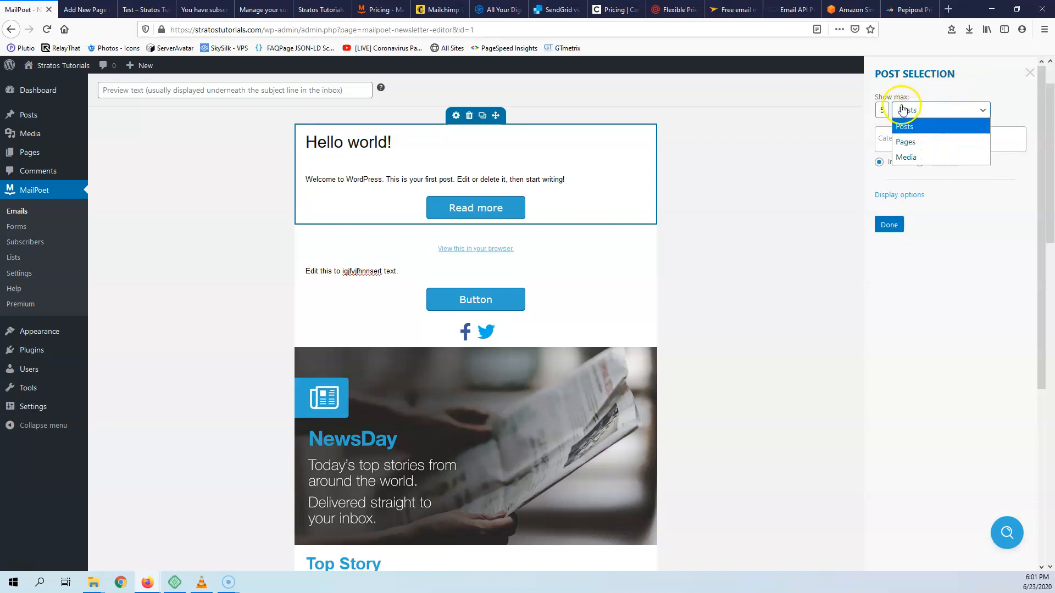
pyautogui.click(885, 108)
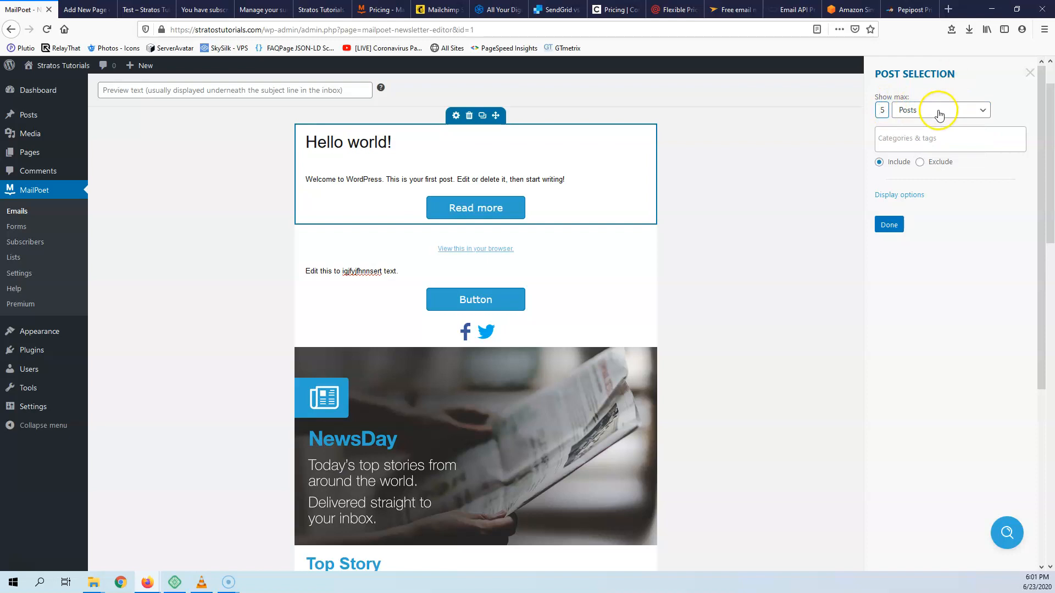
# - Review the block's Categories & tags filter and display options, then close Post Selection
pyautogui.click(912, 138)
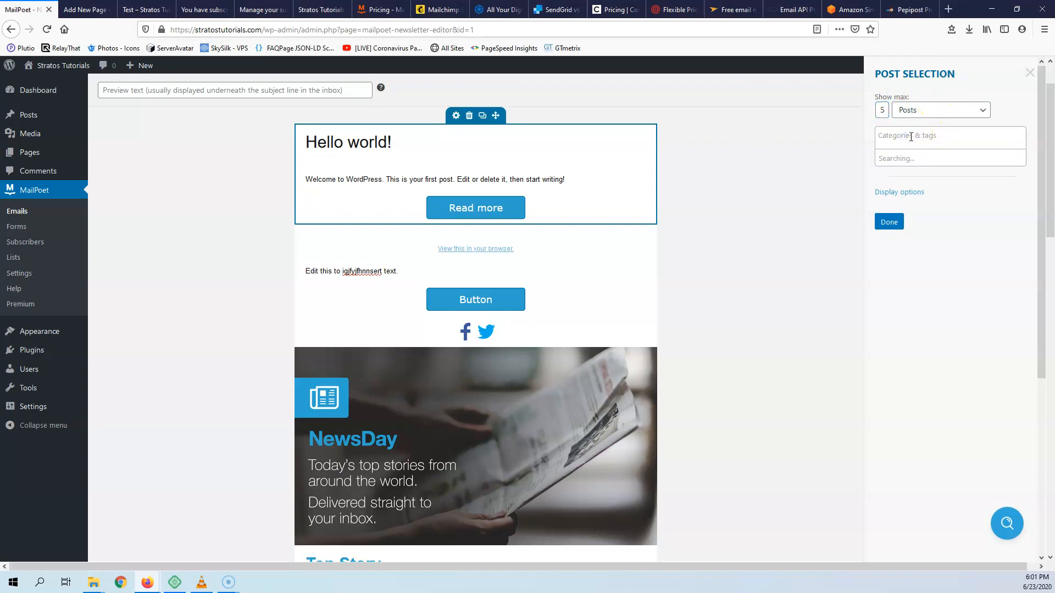
pyautogui.click(975, 211)
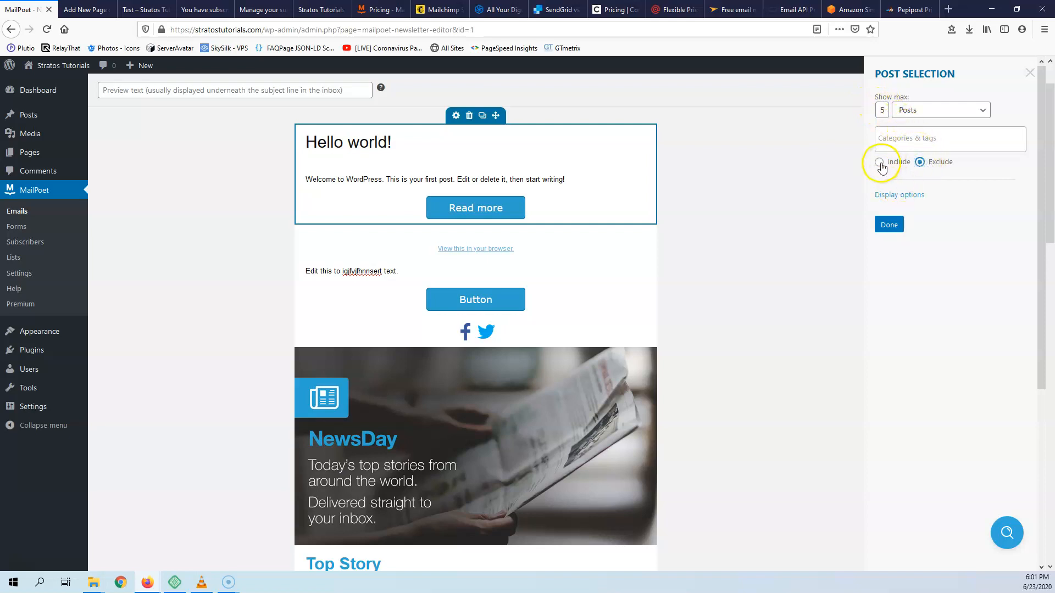
pyautogui.click(901, 195)
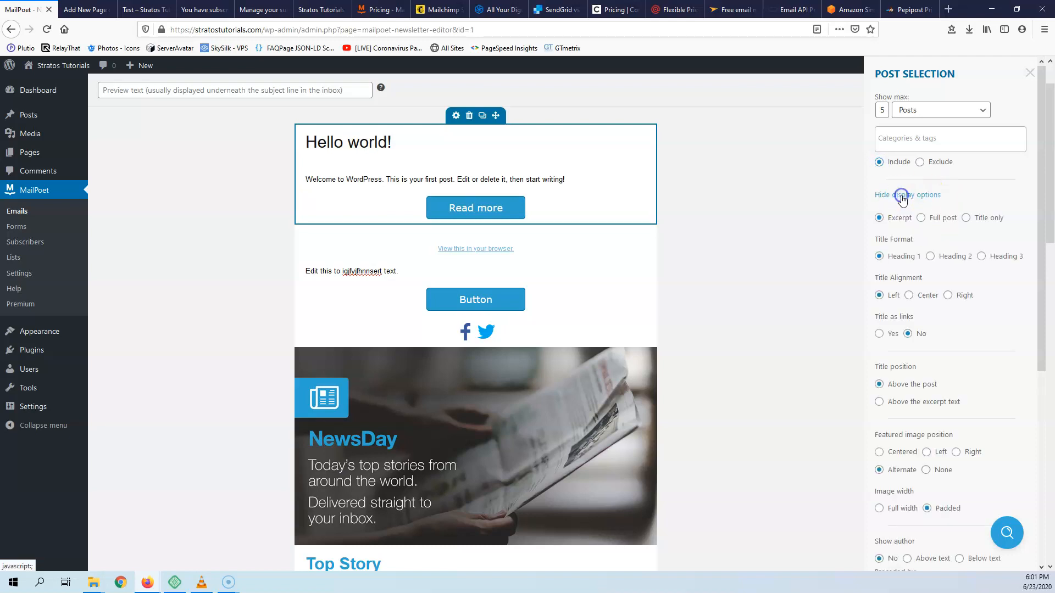
pyautogui.scroll(-2, 961, 225)
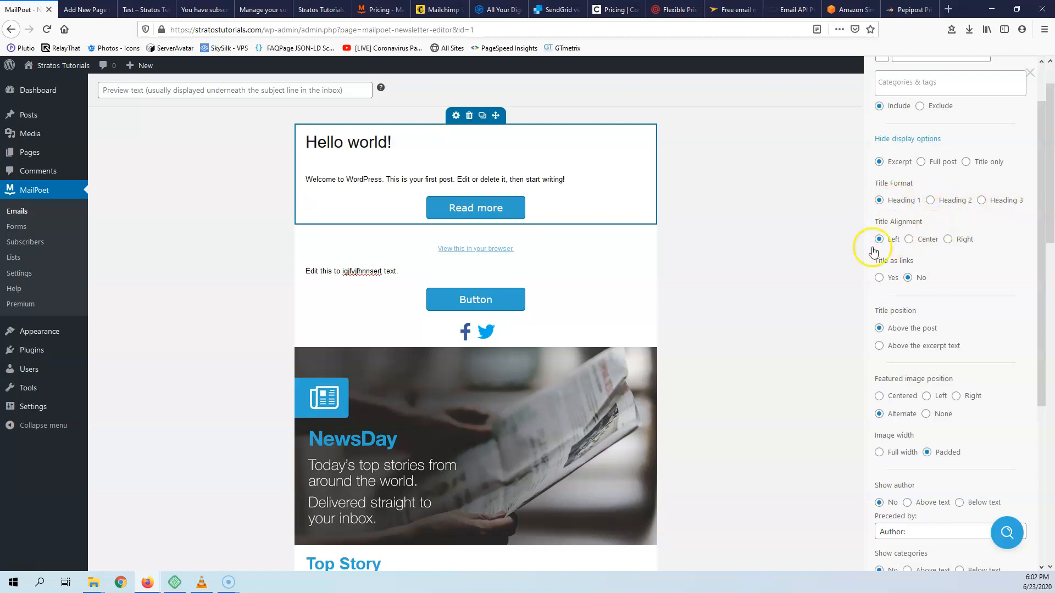
pyautogui.scroll(-4, 937, 278)
pyautogui.scroll(5, 949, 329)
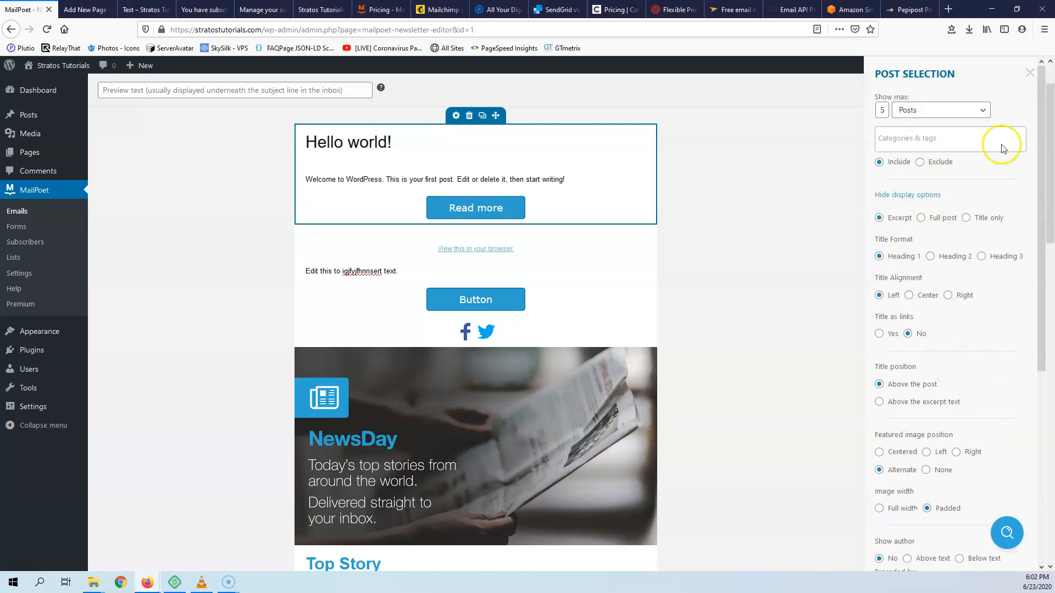
pyautogui.click(1029, 73)
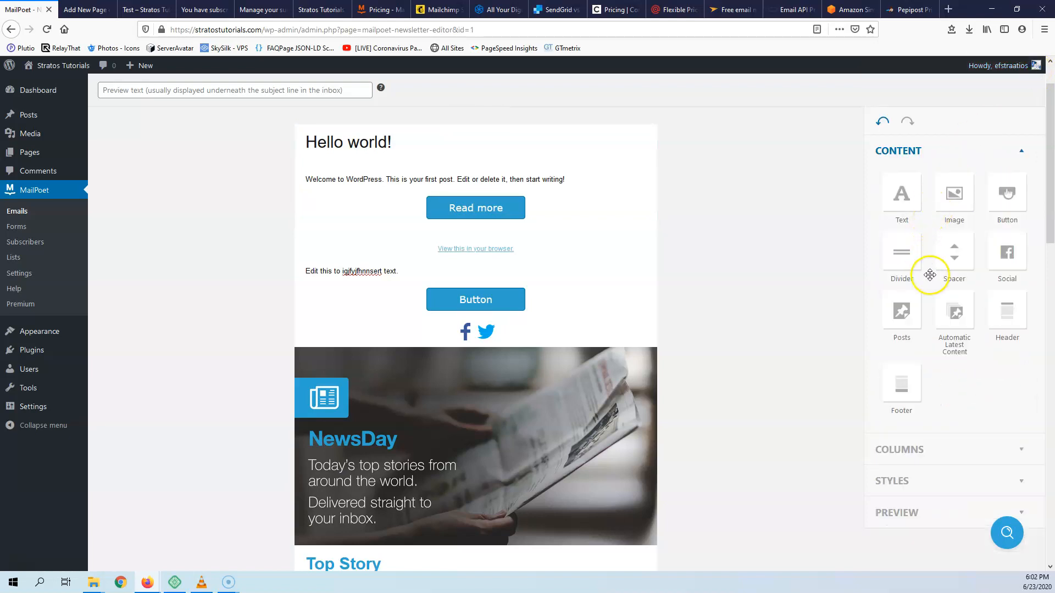
# - Add a Posts block below Hello world! and check the site's existing posts in another tab
pyautogui.moveTo(905, 313); pyautogui.dragTo(456, 234)
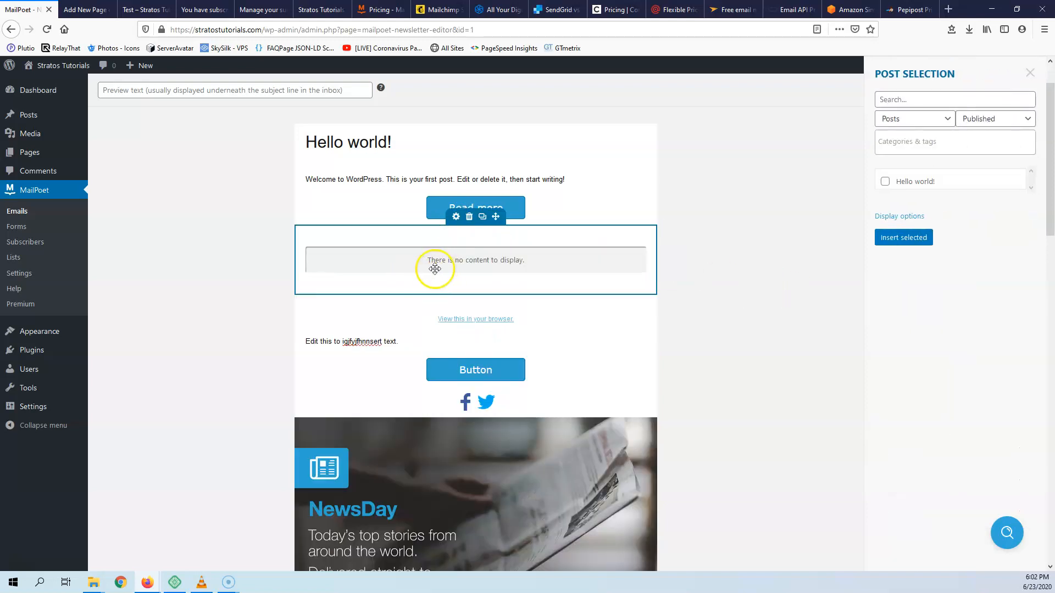
pyautogui.click(943, 99)
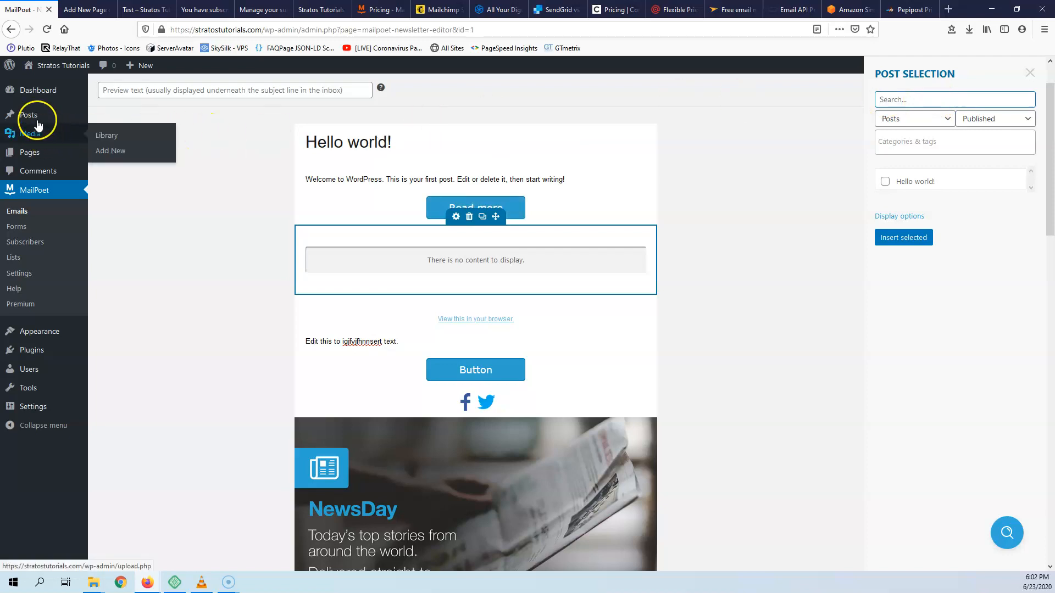
pyautogui.moveTo(75, 113)
pyautogui.click(106, 121)
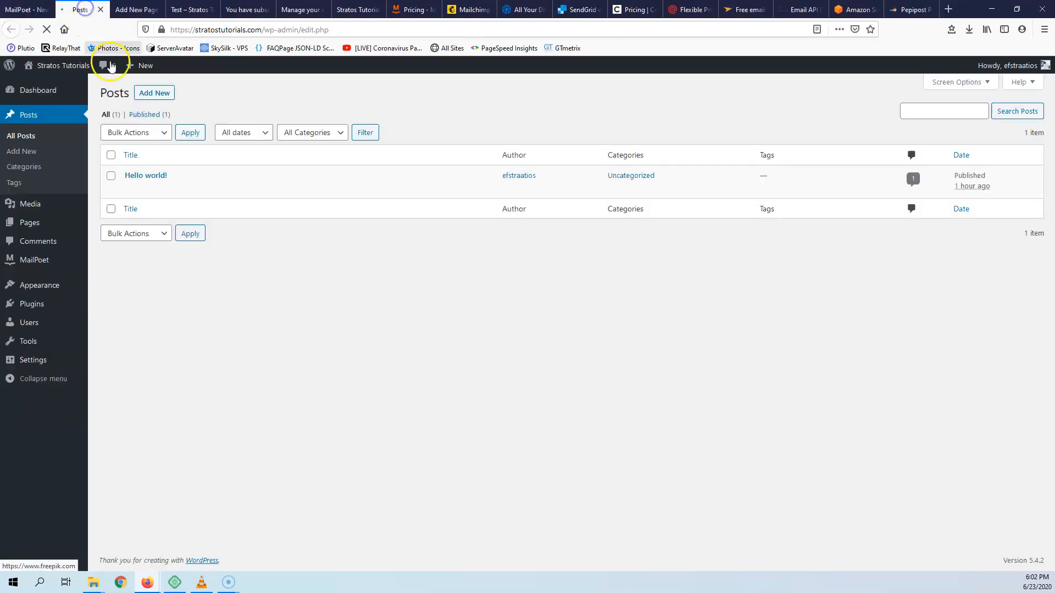
pyautogui.click(10, 11)
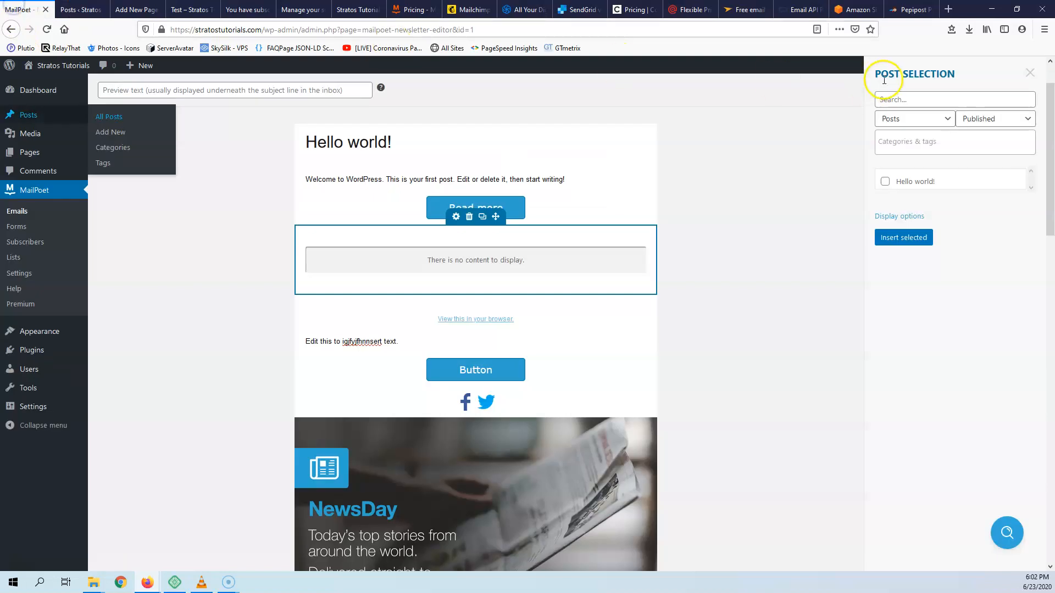
# - Search 'He', filter to Category: Uncategorized, and insert the Hello world! post
pyautogui.click(915, 96)
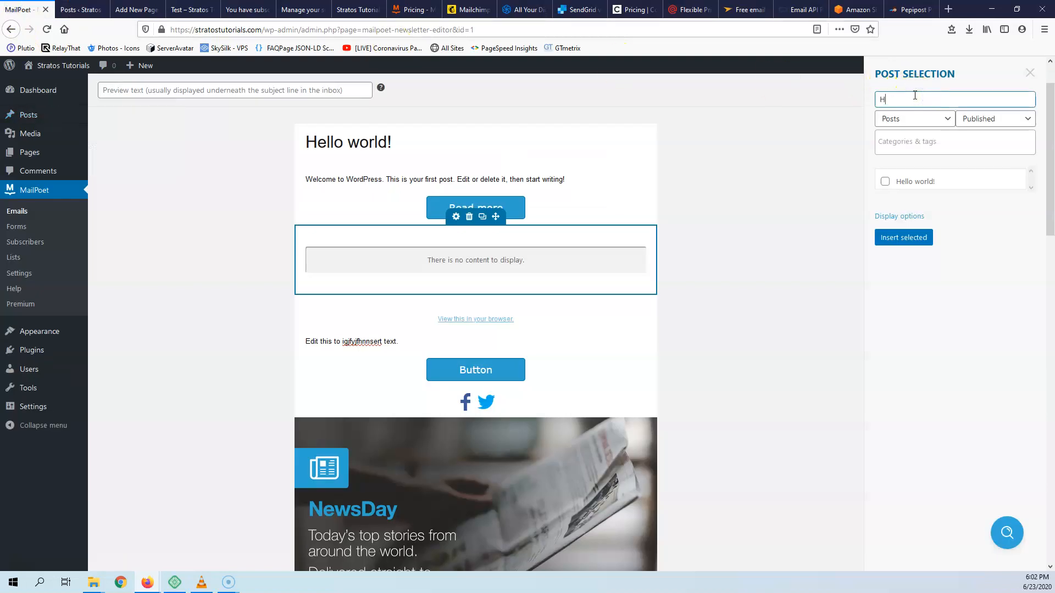
pyautogui.write('Hr')
pyautogui.press('BackSpace')
pyautogui.write('e')
pyautogui.click(931, 141)
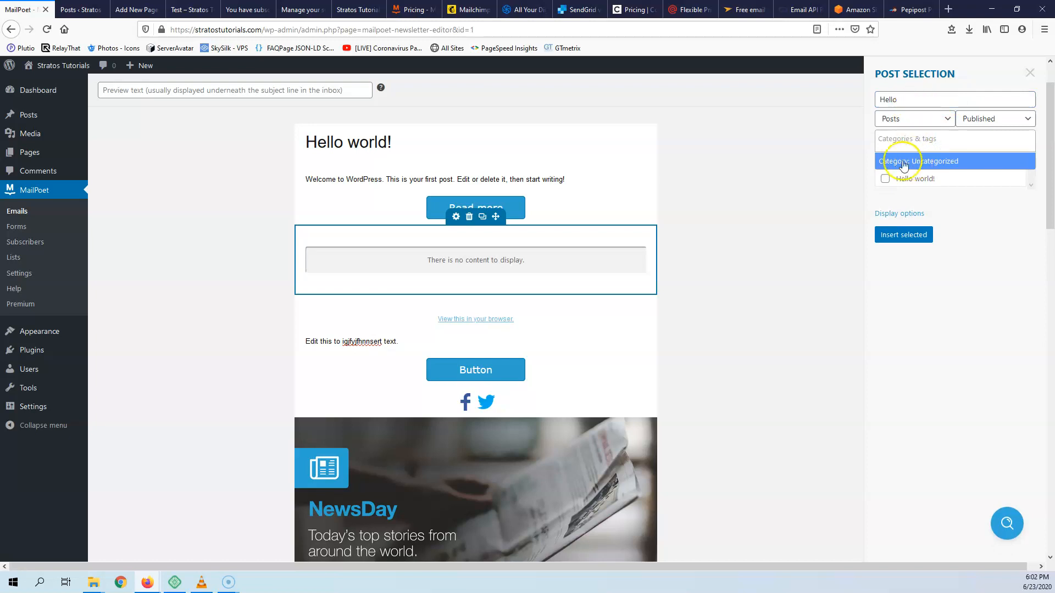
pyautogui.click(908, 161)
pyautogui.click(913, 99)
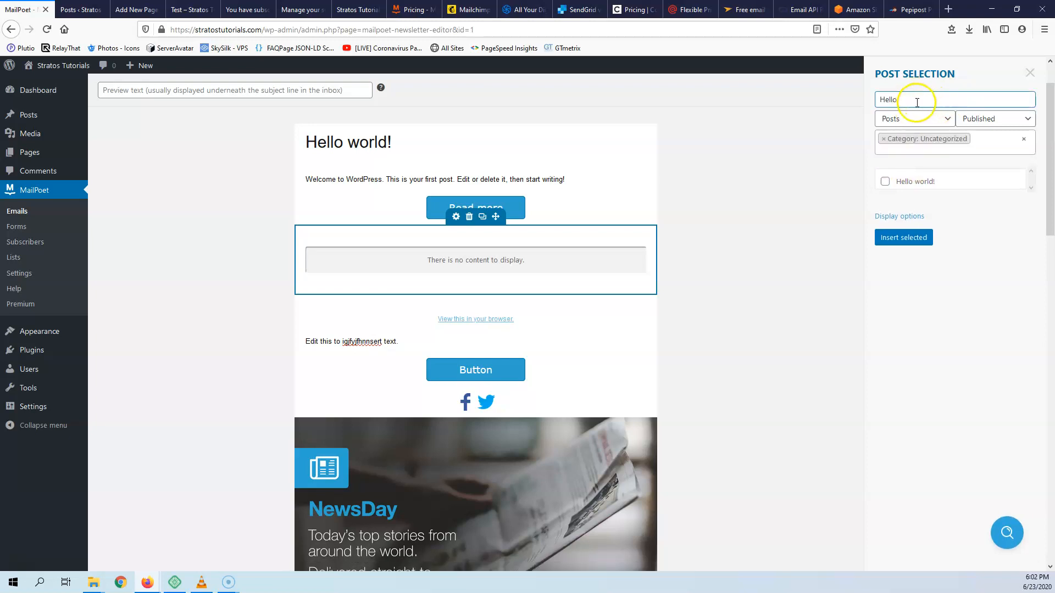
pyautogui.click(891, 190)
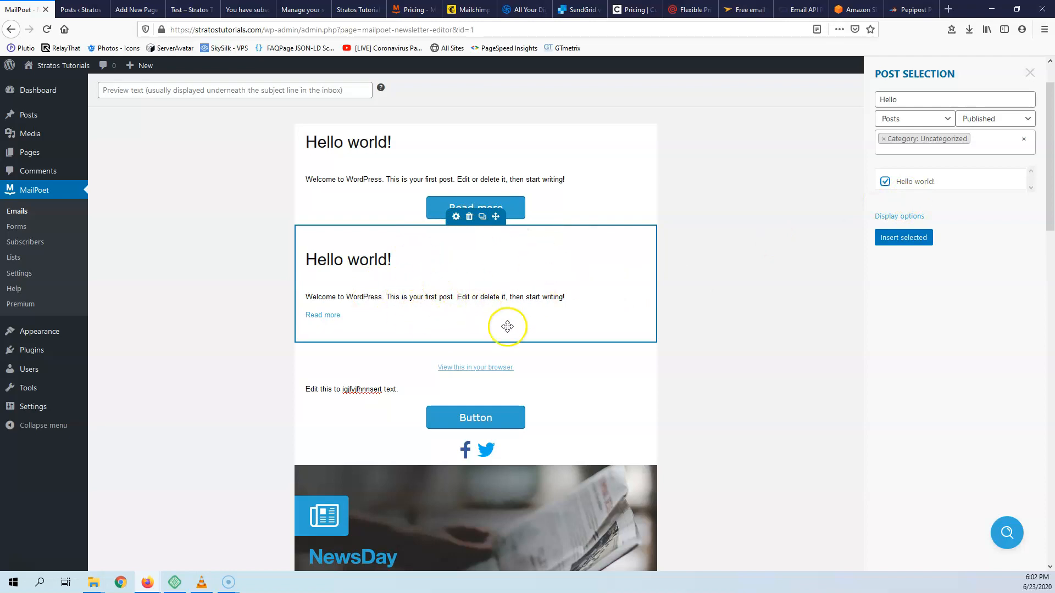
pyautogui.click(903, 239)
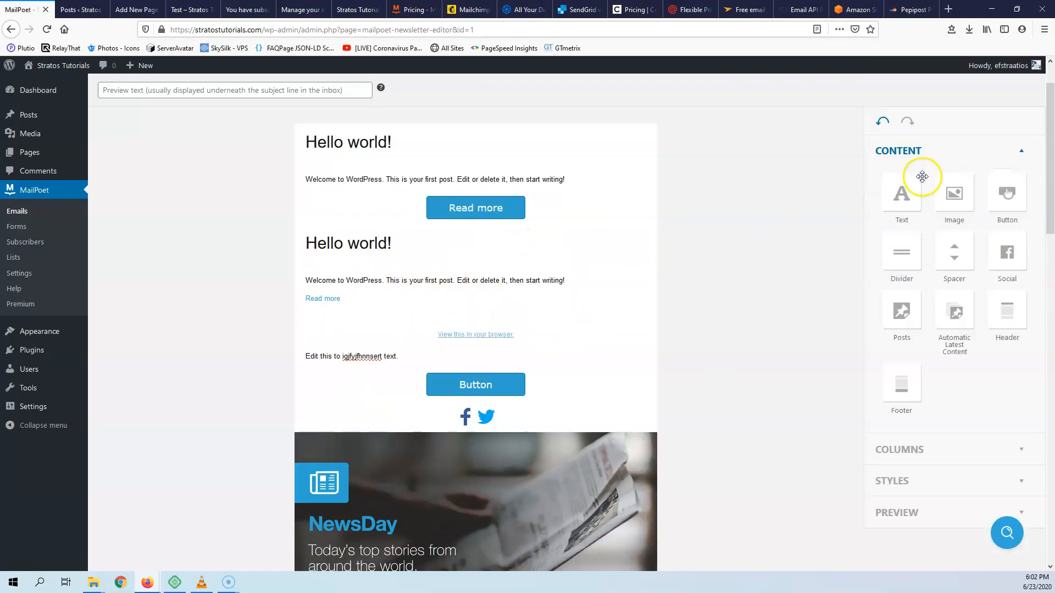
# - Look at the email preview options, then advance to the Final Step send page
pyautogui.scroll(-15, 852, 384)
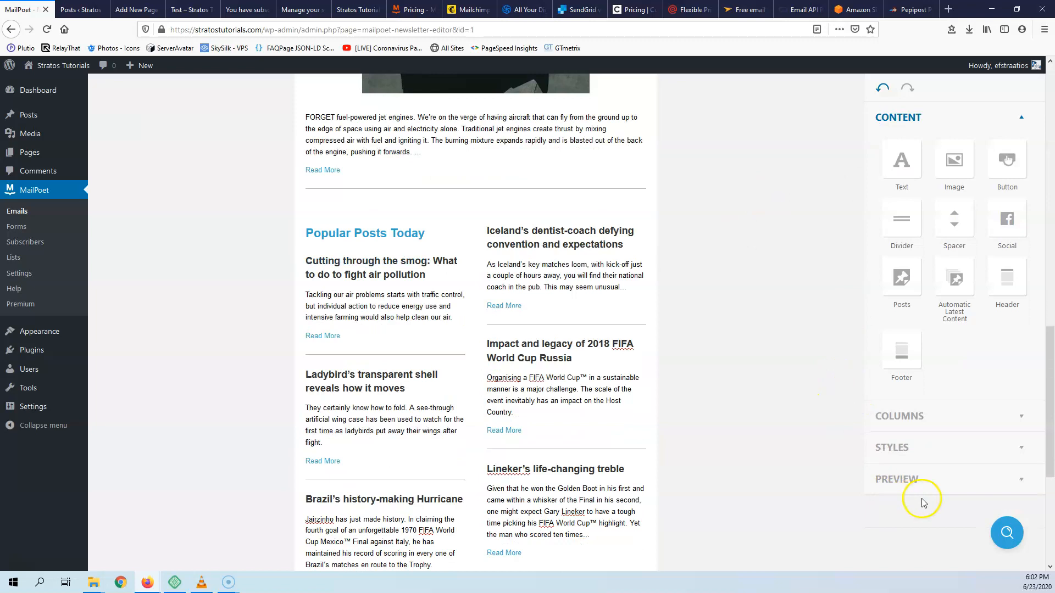
pyautogui.click(968, 481)
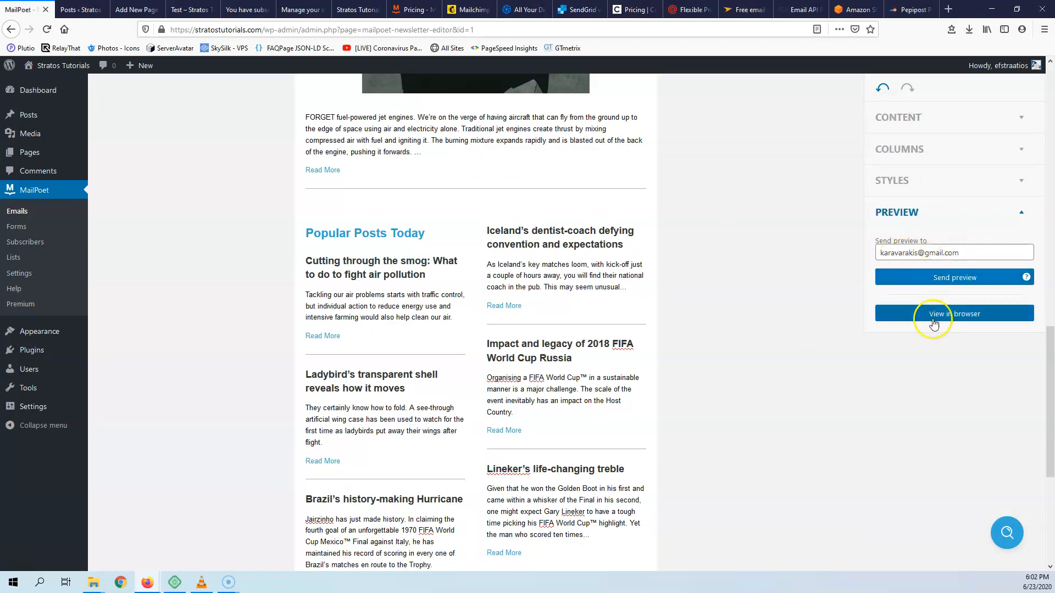
pyautogui.scroll(15, 860, 335)
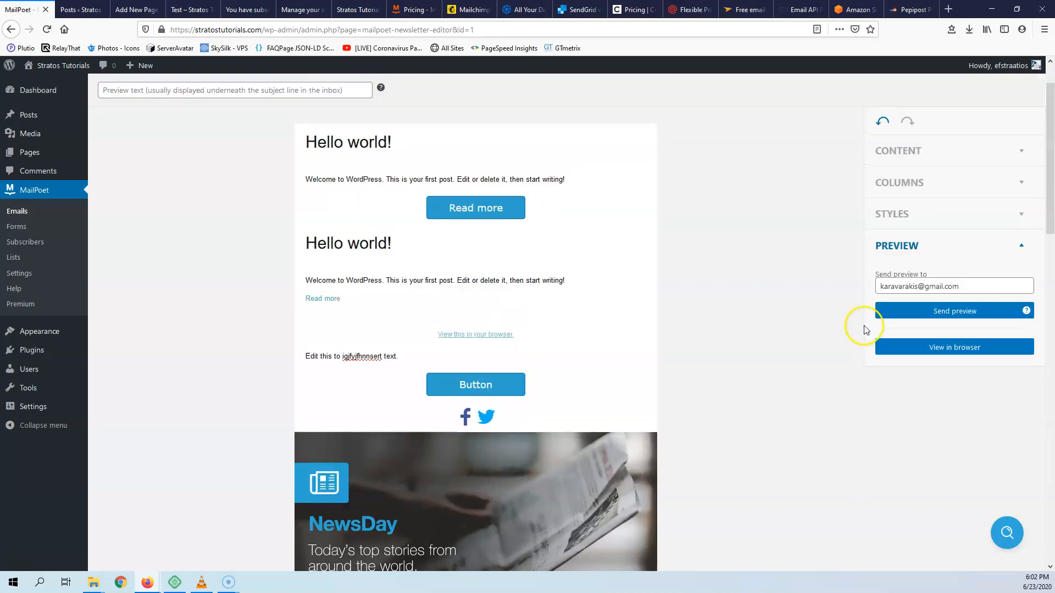
pyautogui.click(1020, 106)
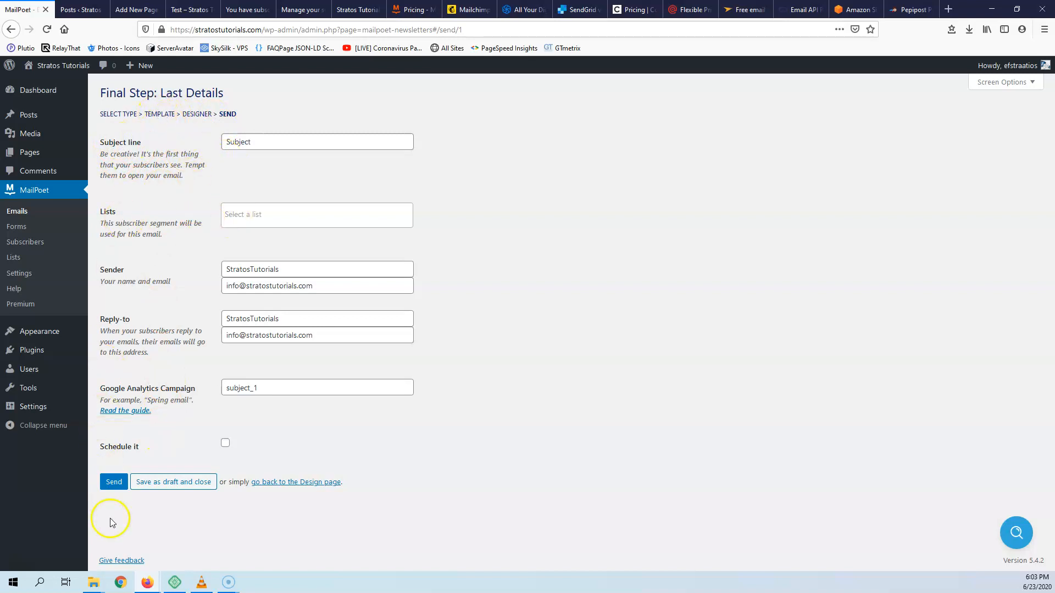
# - Return from the Final Step page to the MailPoet email designer via browser Back
pyautogui.click(18, 27)
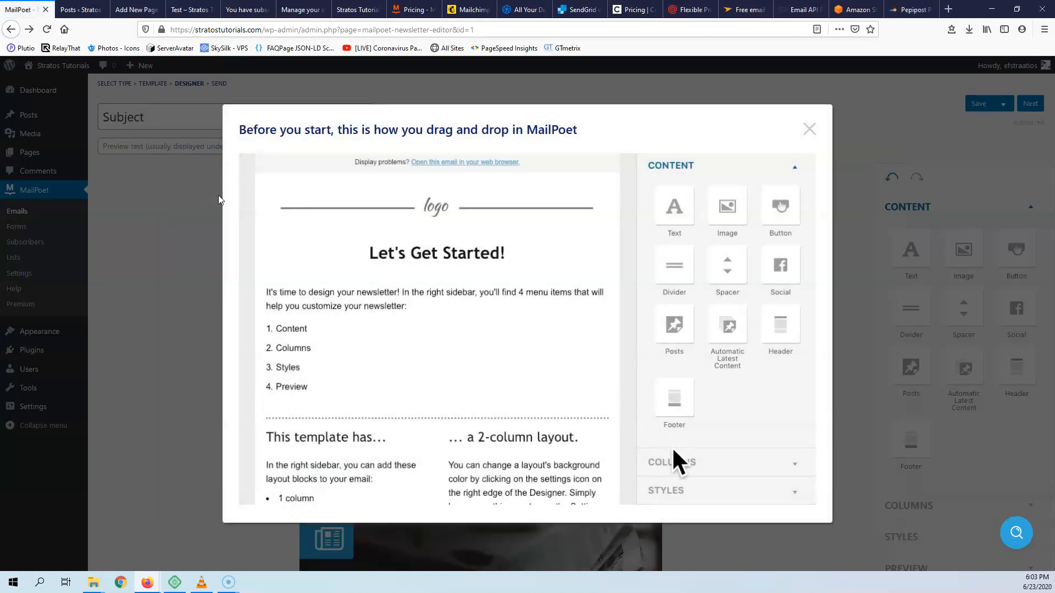
# - Dismiss the tutorial, leave the Subject and preview text unchanged, and proceed to Final Step
pyautogui.click(809, 129)
pyautogui.click(172, 126)
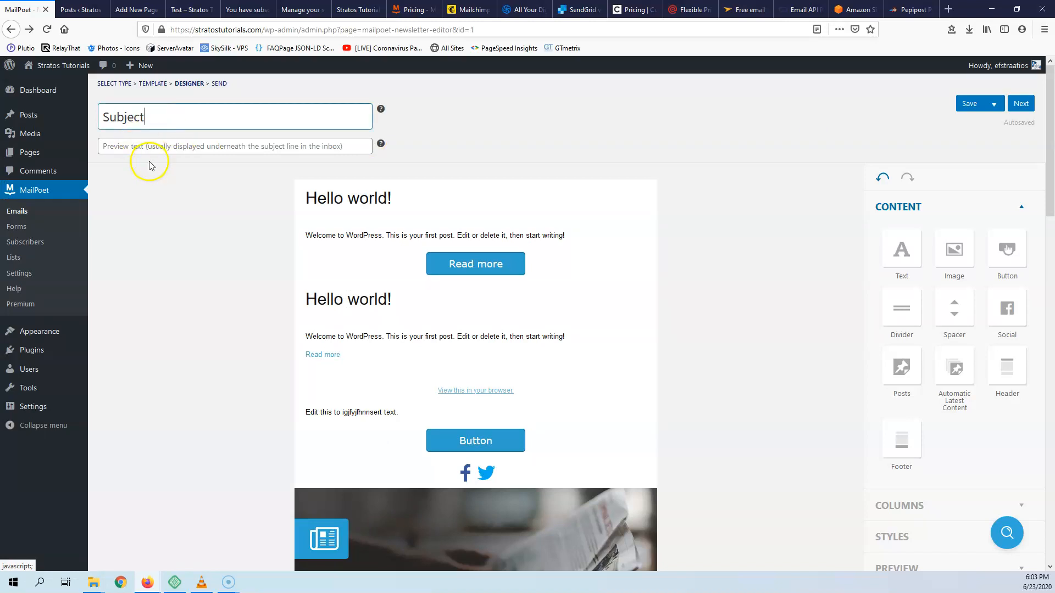
pyautogui.moveTo(164, 123); pyautogui.dragTo(99, 117)
pyautogui.click(168, 242)
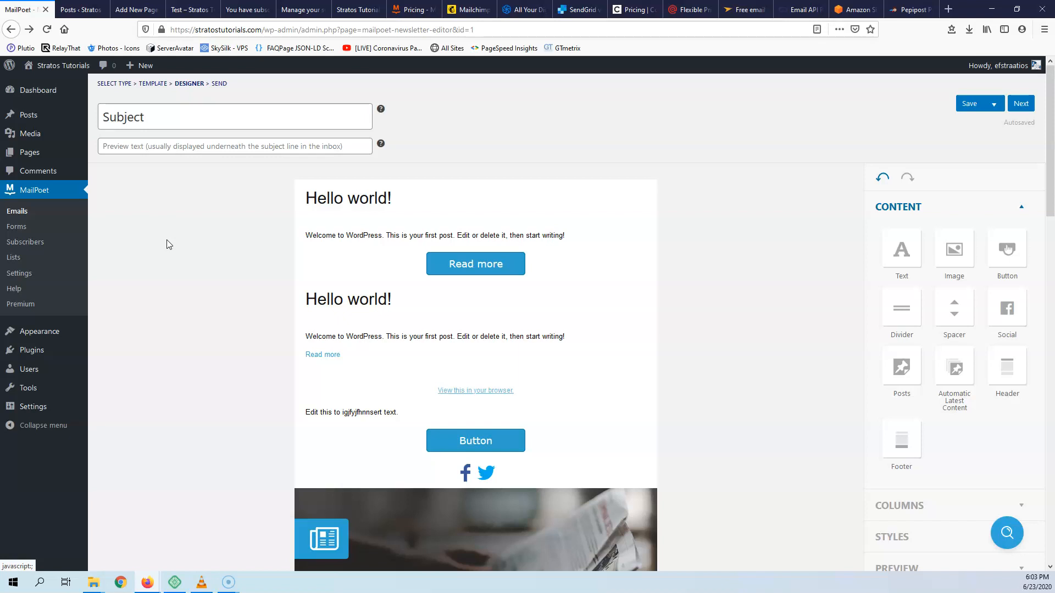
pyautogui.moveTo(155, 123); pyautogui.dragTo(89, 120)
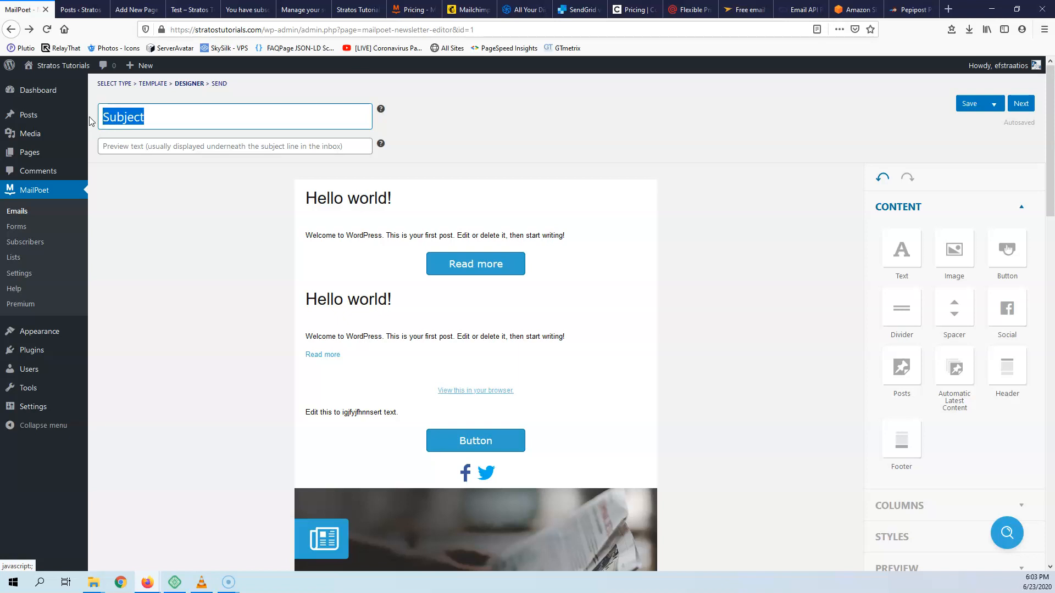
pyautogui.click(170, 113)
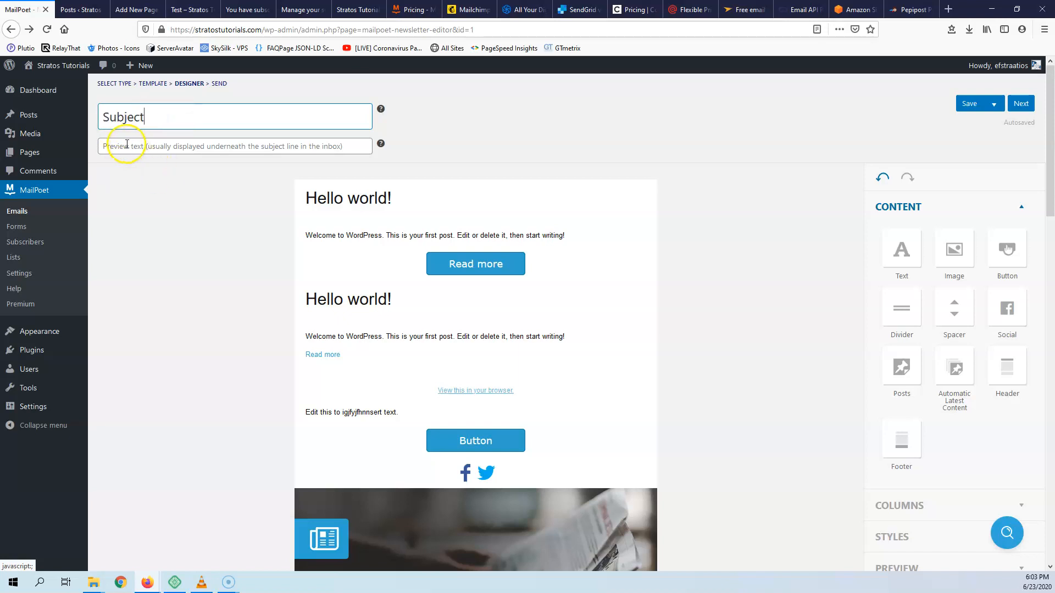
pyautogui.click(174, 147)
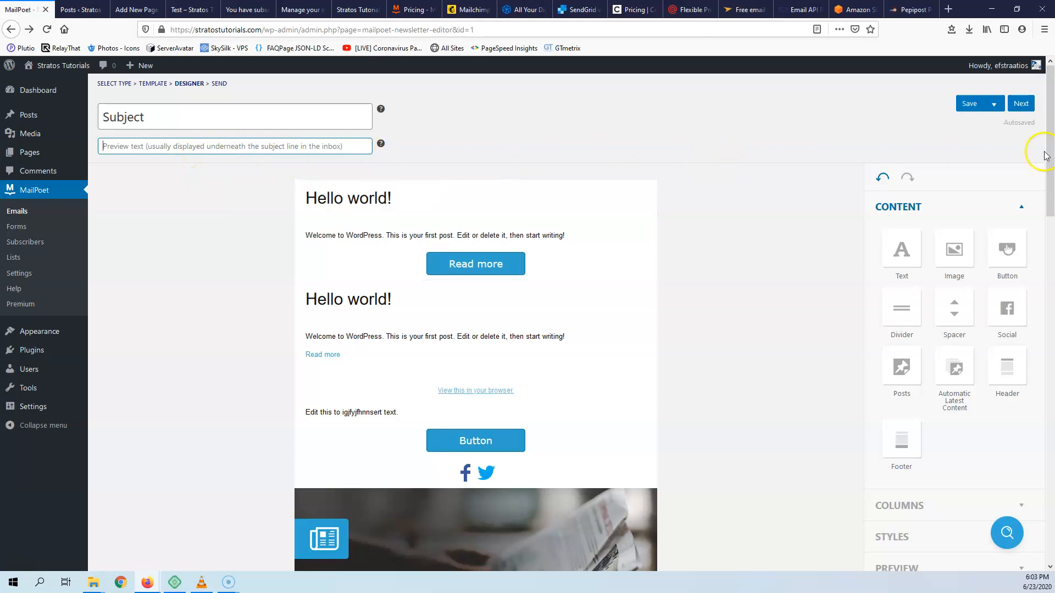
pyautogui.click(1021, 105)
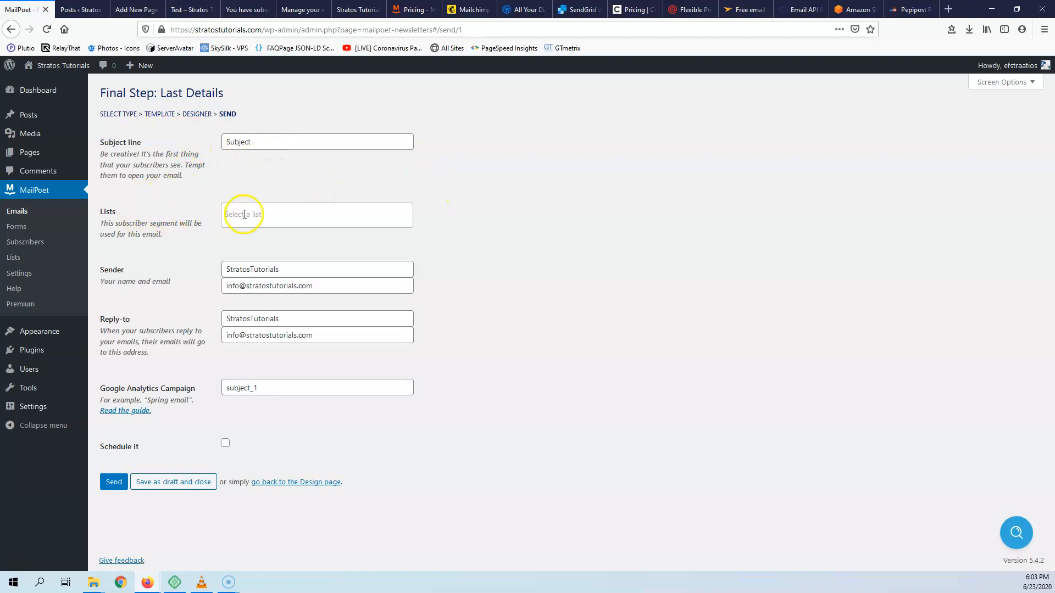
# - Choose the Sports (0) list, keep the sender name, and save the email as a draft
pyautogui.click(268, 216)
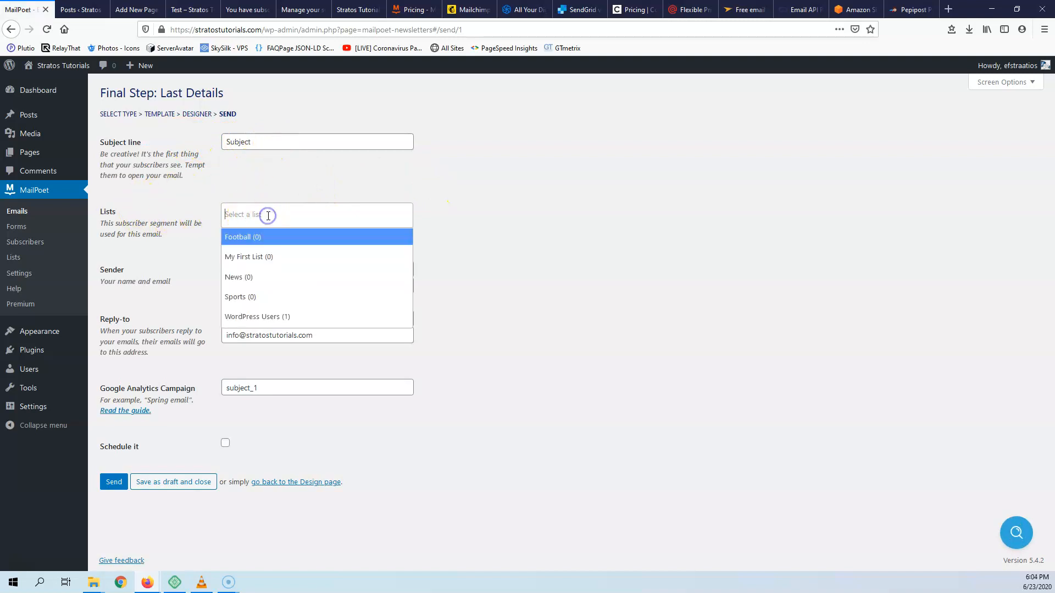
pyautogui.click(252, 296)
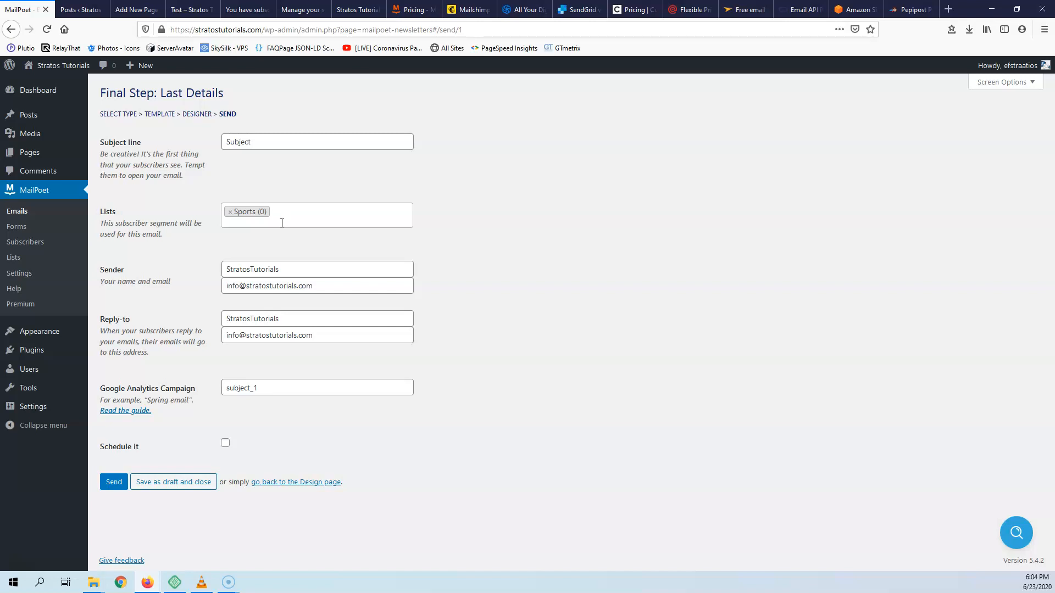
pyautogui.moveTo(295, 270); pyautogui.dragTo(158, 269)
pyautogui.click(192, 268)
pyautogui.click(171, 485)
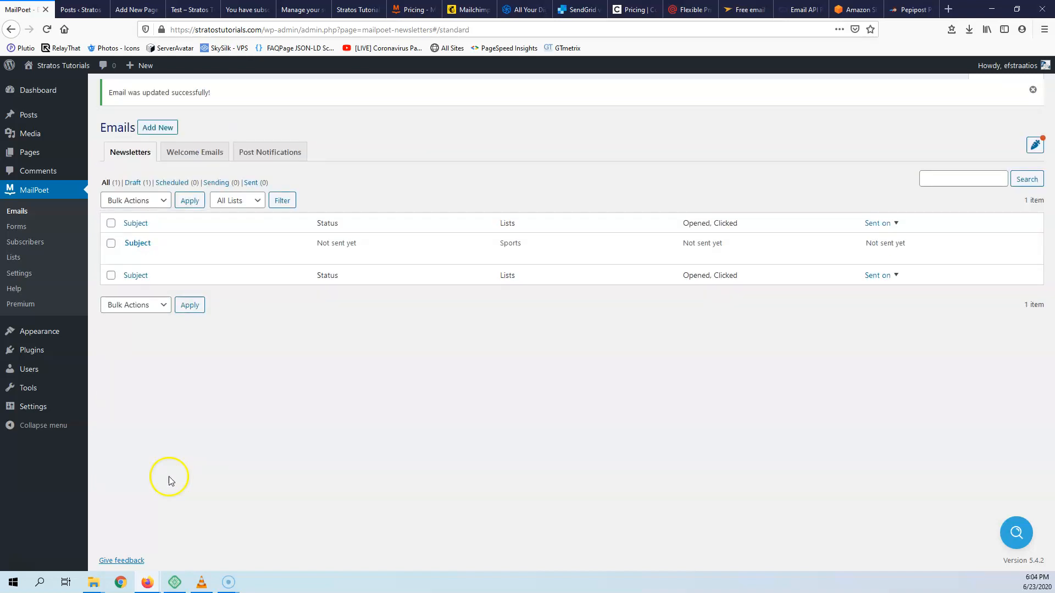
# - Reopen the 'Subject' newsletter draft and view its save-as-template options
pyautogui.click(139, 244)
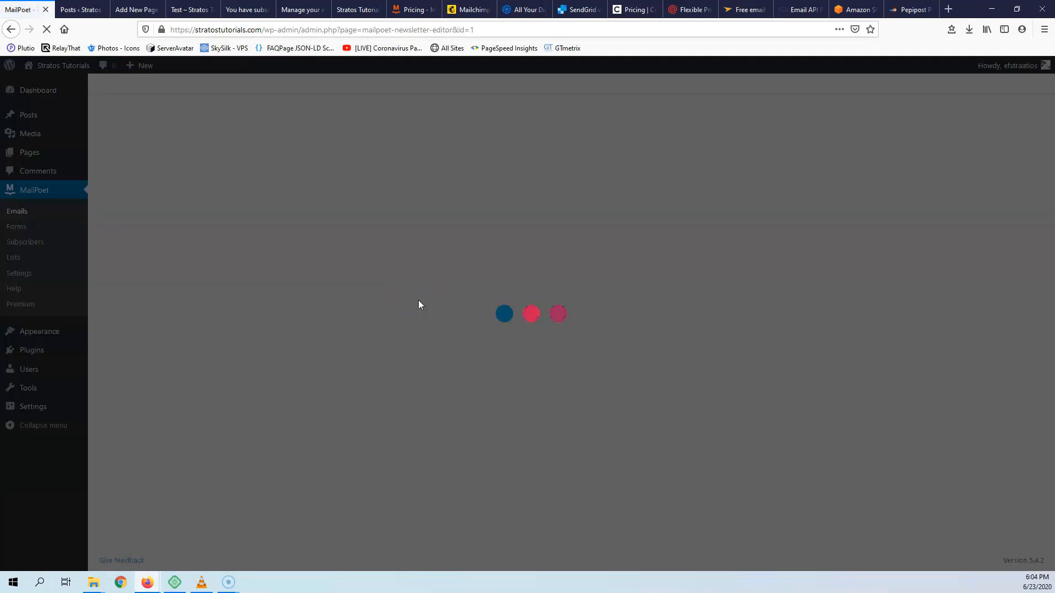
pyautogui.scroll(-5, 910, 269)
pyautogui.scroll(6, 910, 269)
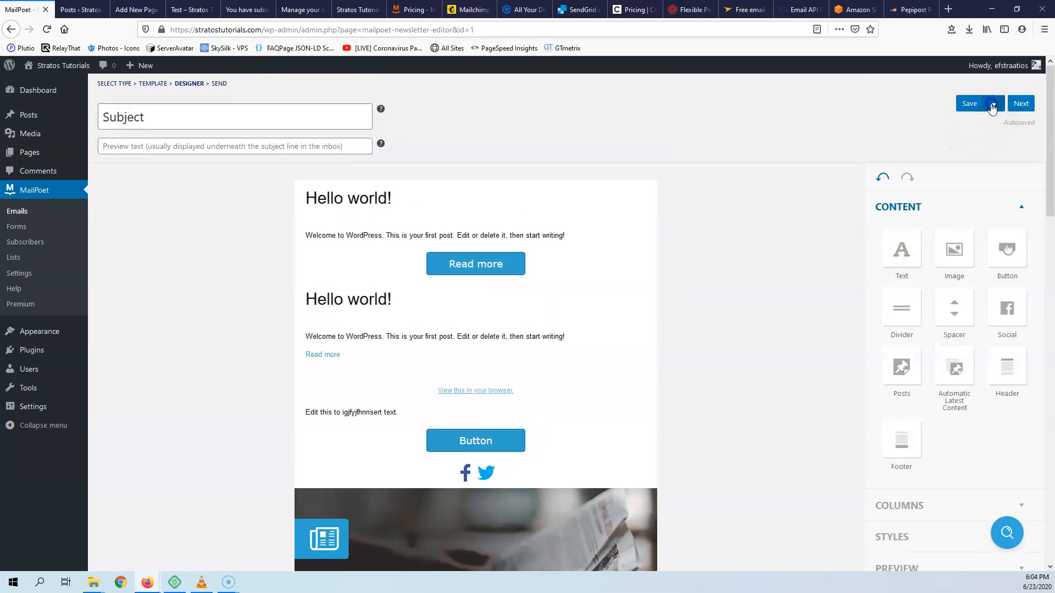
pyautogui.click(993, 104)
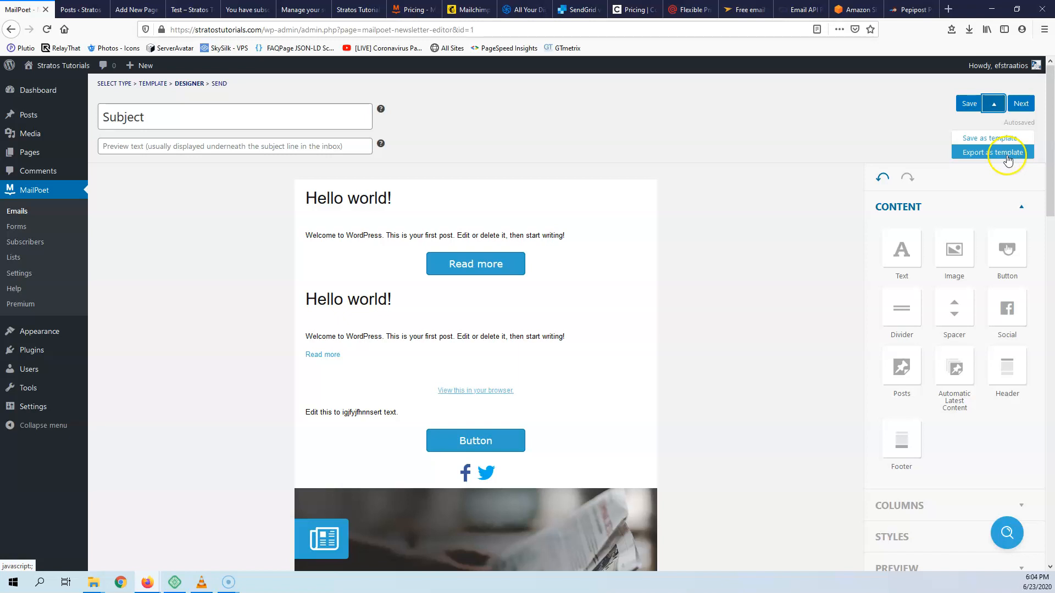
# - Go back to MailPoet Emails' Newsletters list and start a new email
pyautogui.click(25, 215)
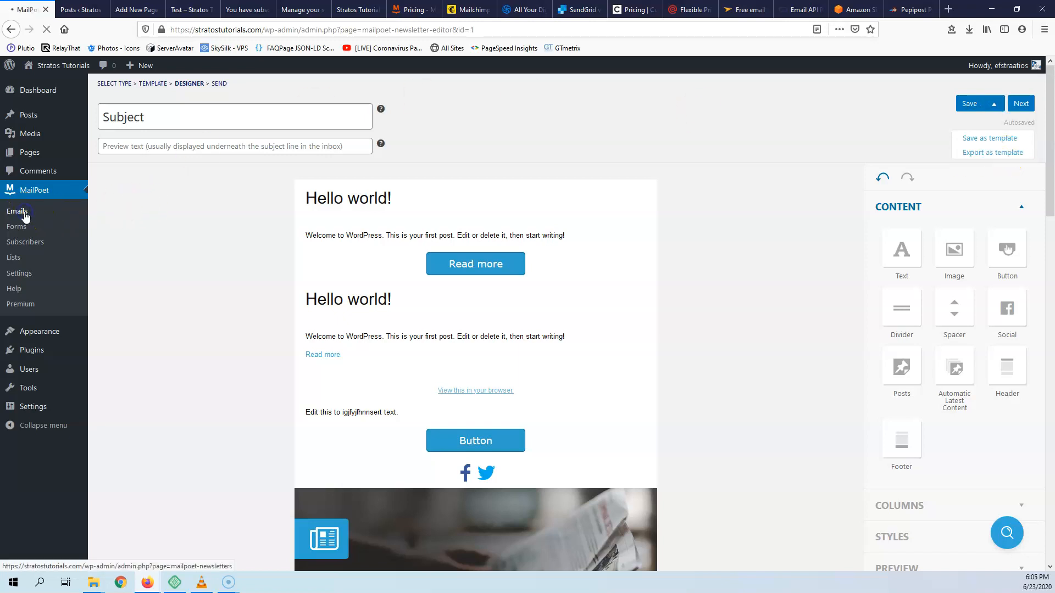
pyautogui.click(147, 125)
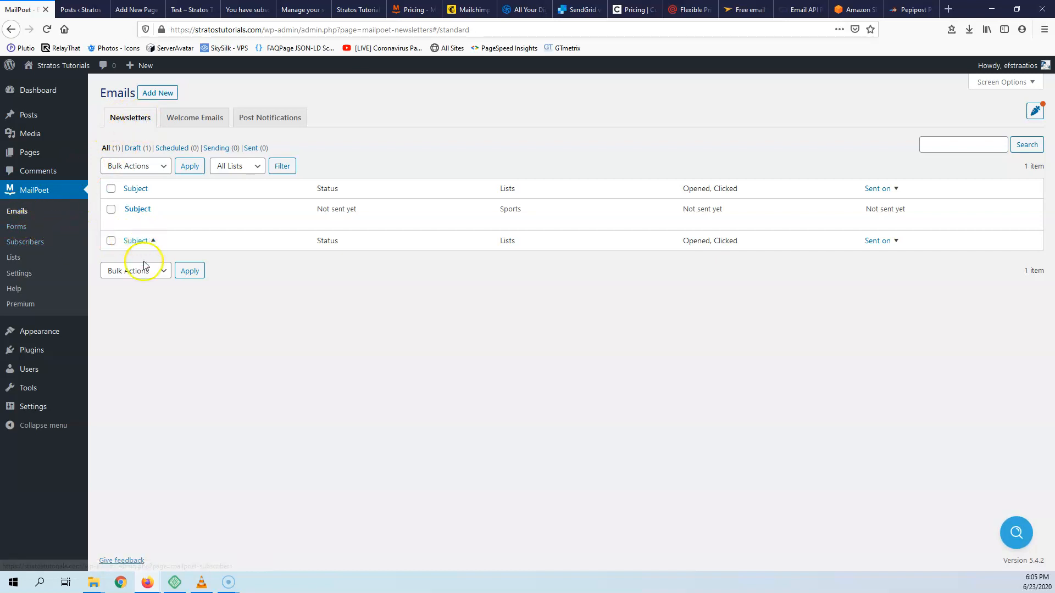
pyautogui.click(158, 94)
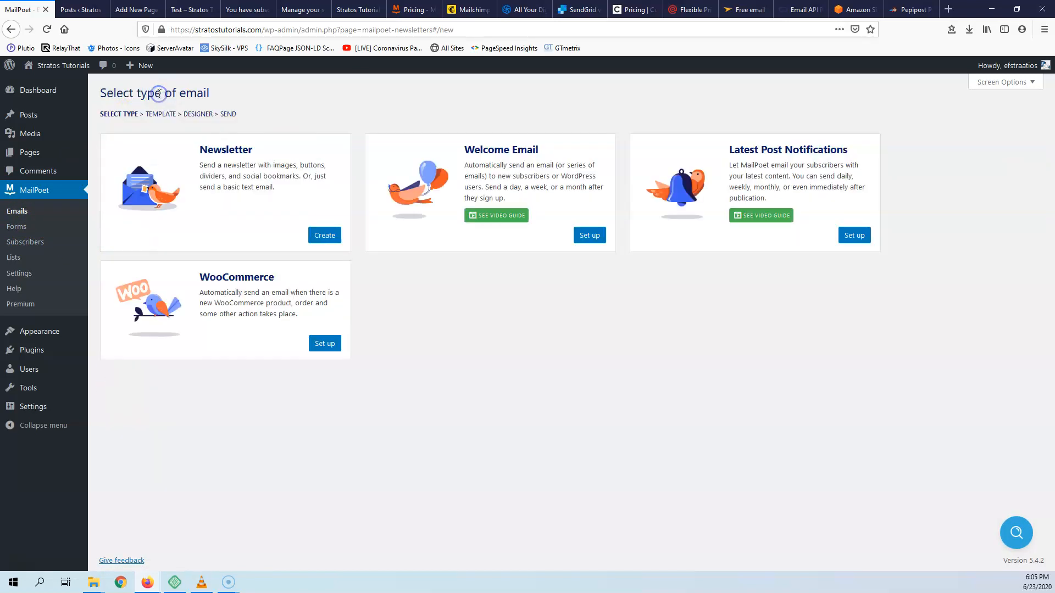
# - Set up a Welcome Email triggered by Football list subscriptions, sent immediately, and continue to templates
pyautogui.click(590, 236)
pyautogui.click(11, 29)
pyautogui.click(587, 236)
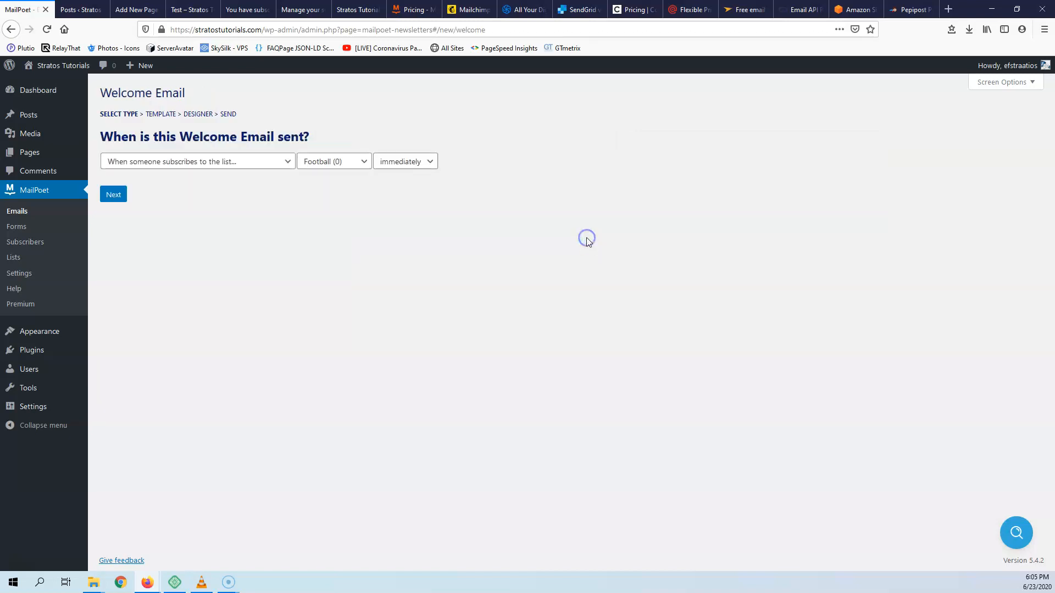
pyautogui.click(161, 165)
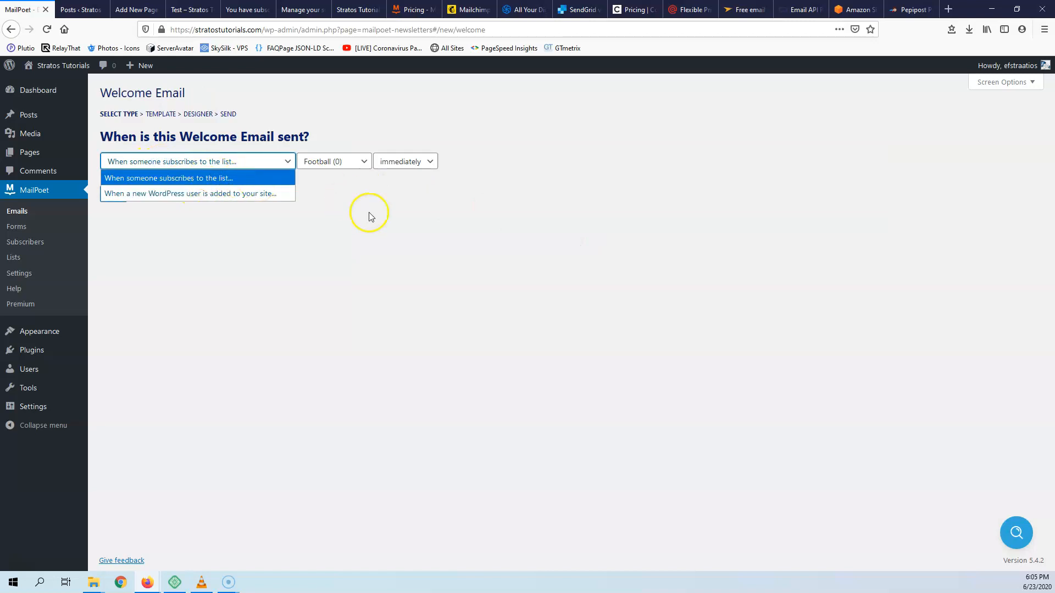
pyautogui.click(386, 232)
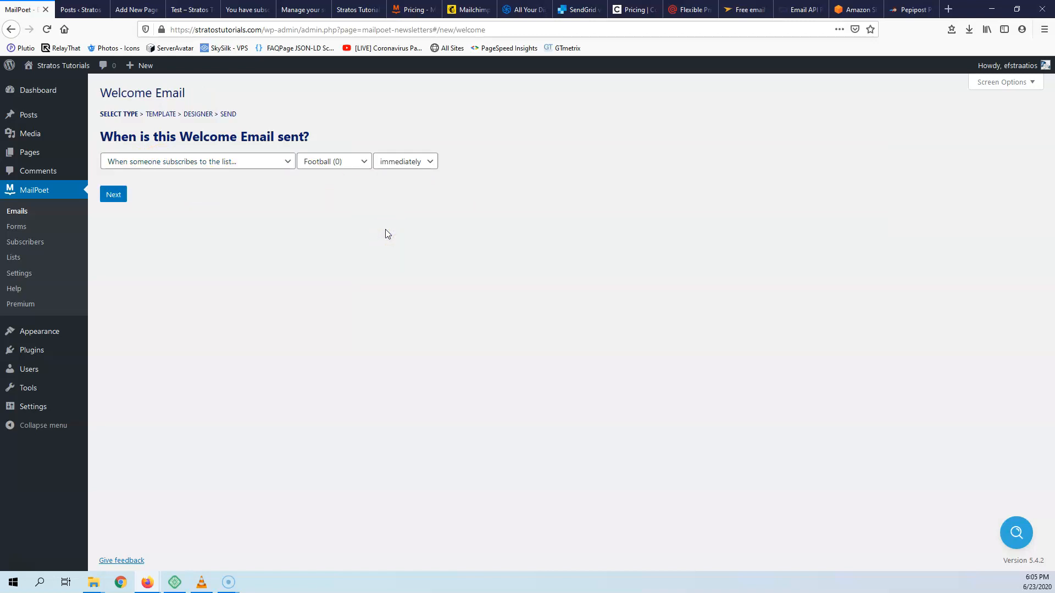
pyautogui.click(191, 163)
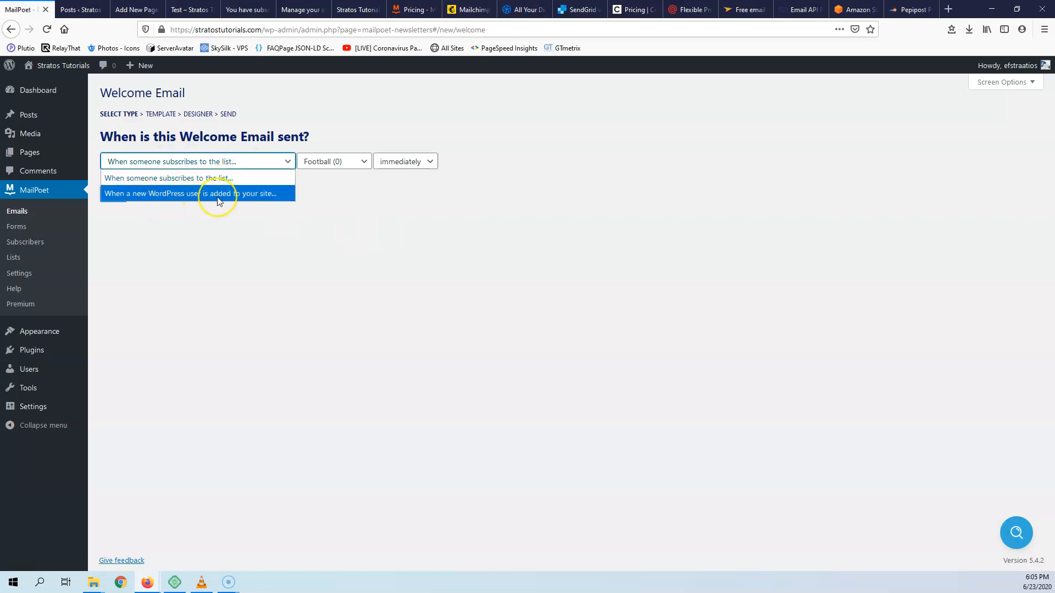
pyautogui.click(253, 204)
pyautogui.click(326, 160)
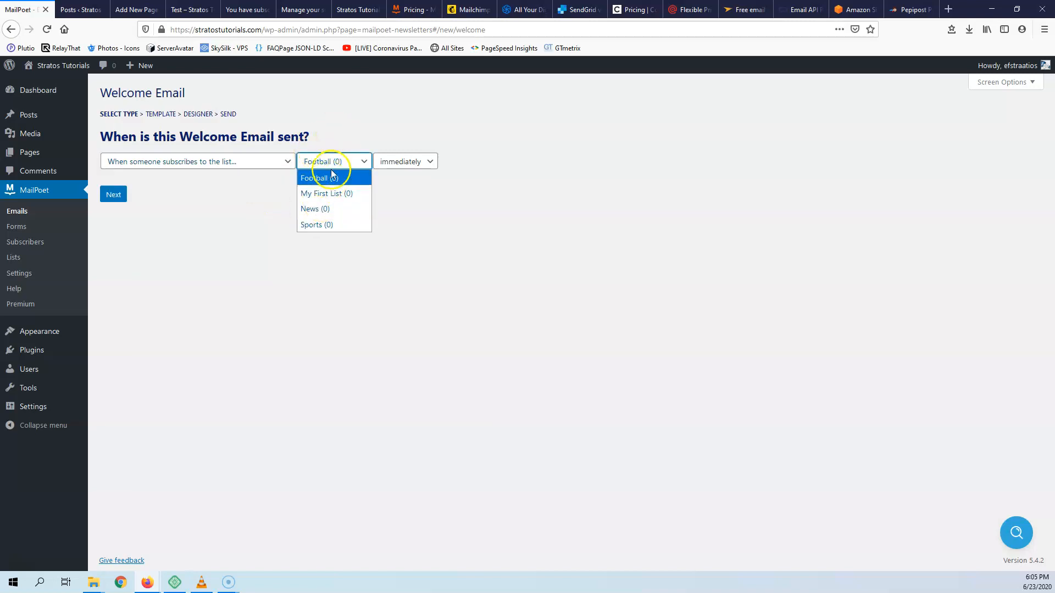
pyautogui.click(404, 162)
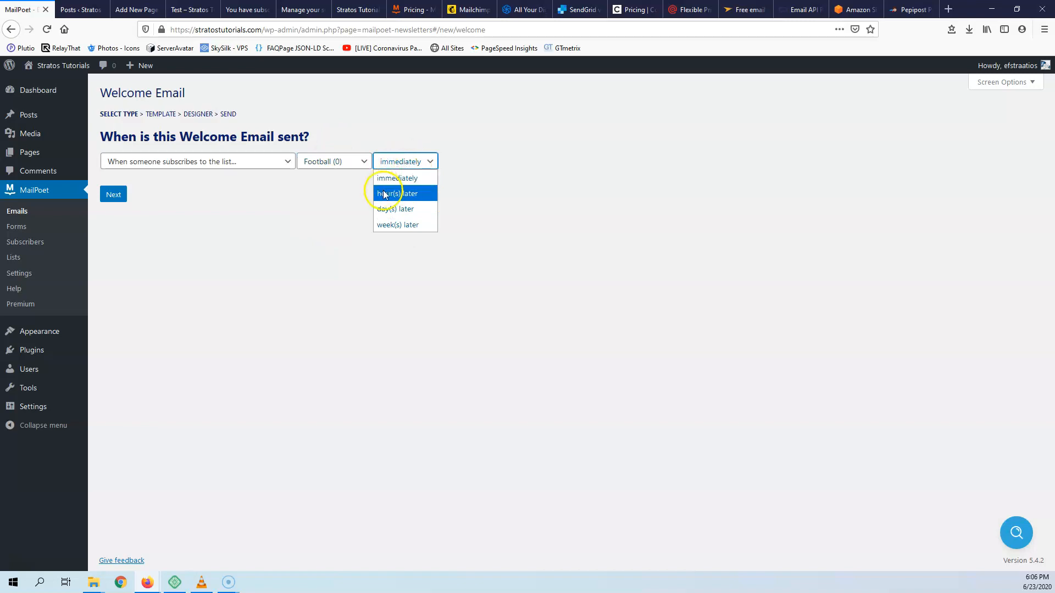
pyautogui.click(294, 225)
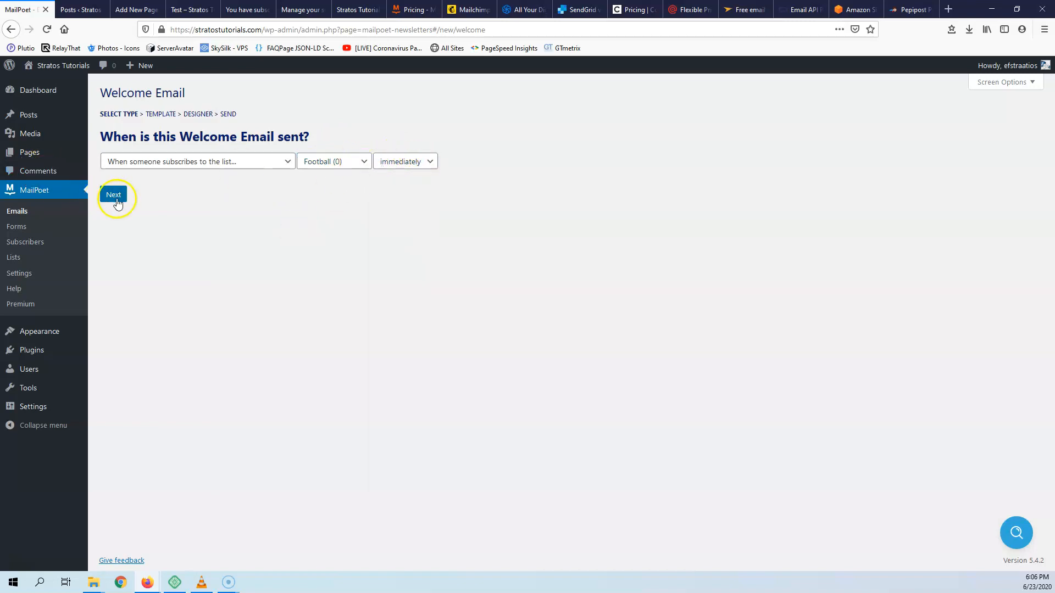
pyautogui.click(114, 196)
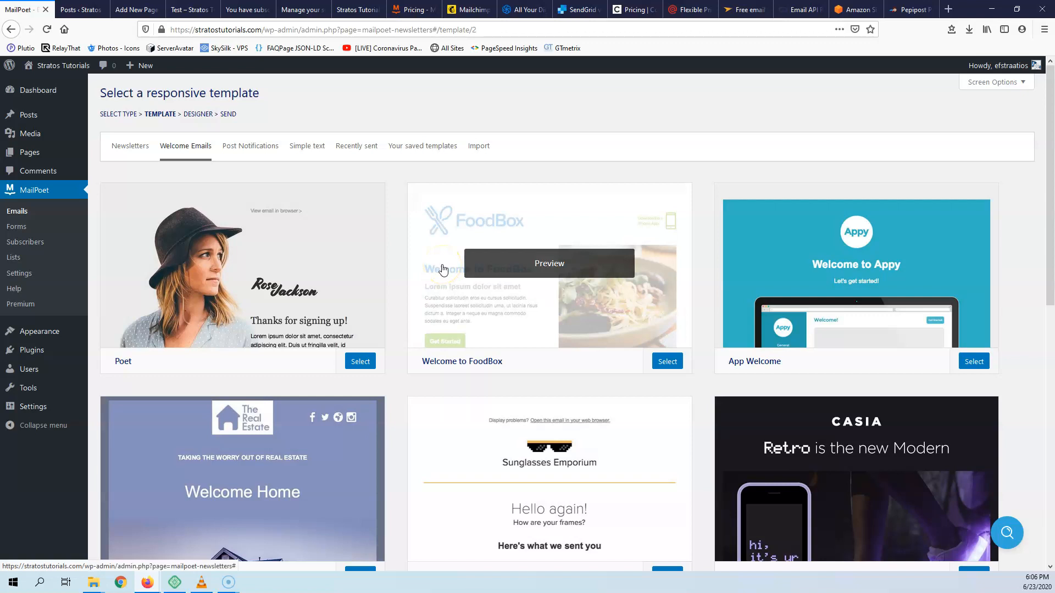
# - Preview the App Welcome template, then select it for the welcome email
pyautogui.click(855, 268)
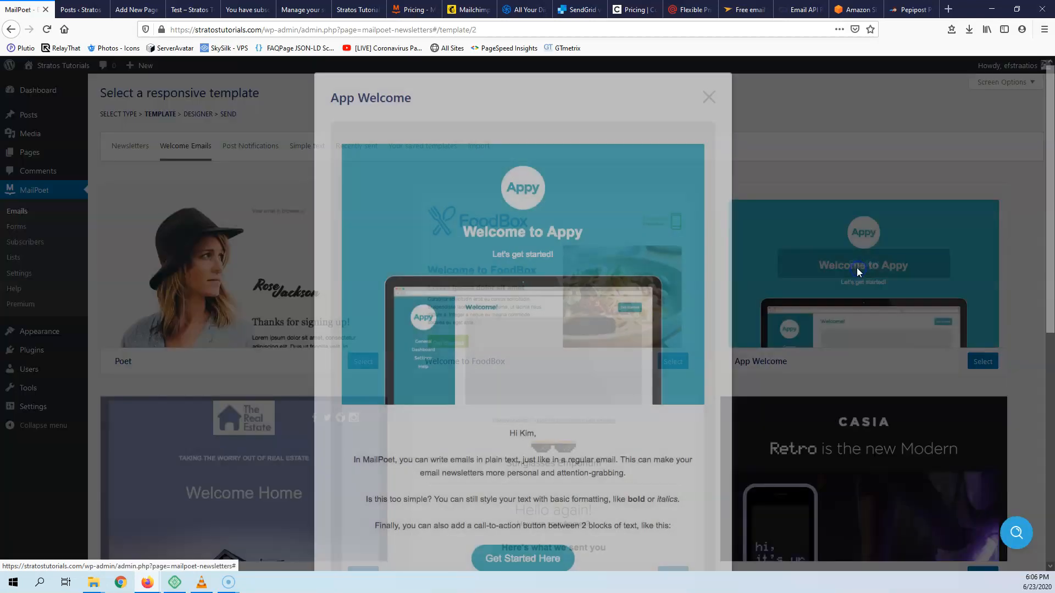
pyautogui.scroll(-7, 617, 377)
pyautogui.scroll(-3, 612, 375)
pyautogui.scroll(15, 618, 376)
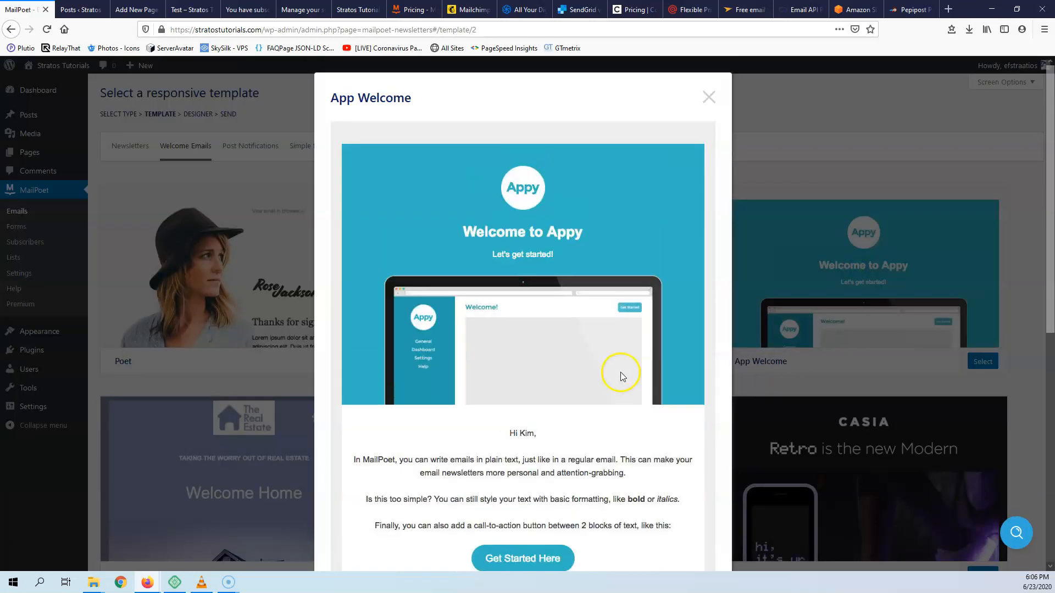
pyautogui.click(856, 394)
pyautogui.click(974, 361)
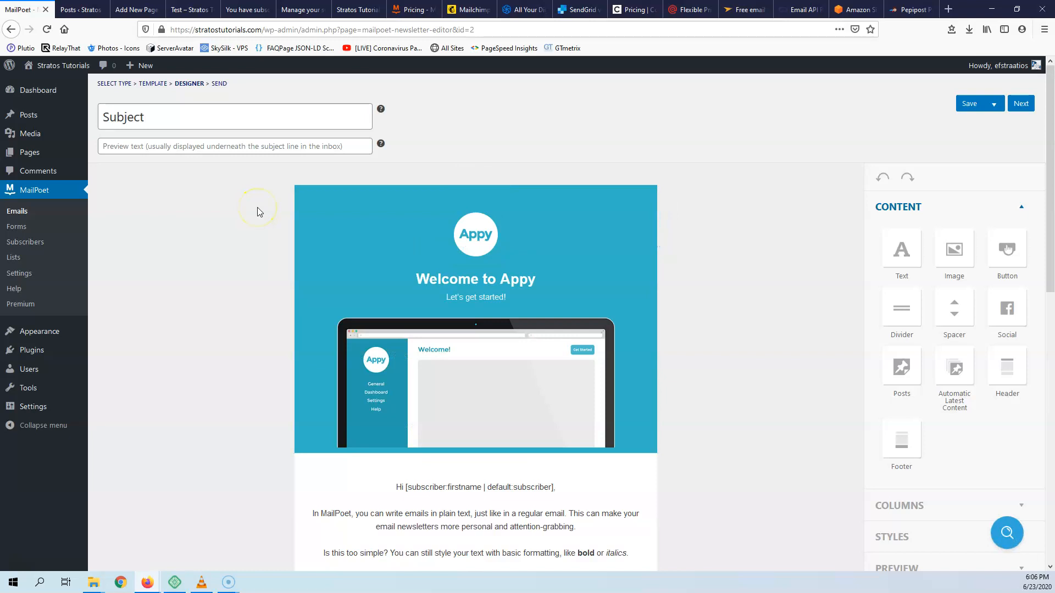
# - Replace the email subject with 'List News' and continue to the final details
pyautogui.click(182, 116)
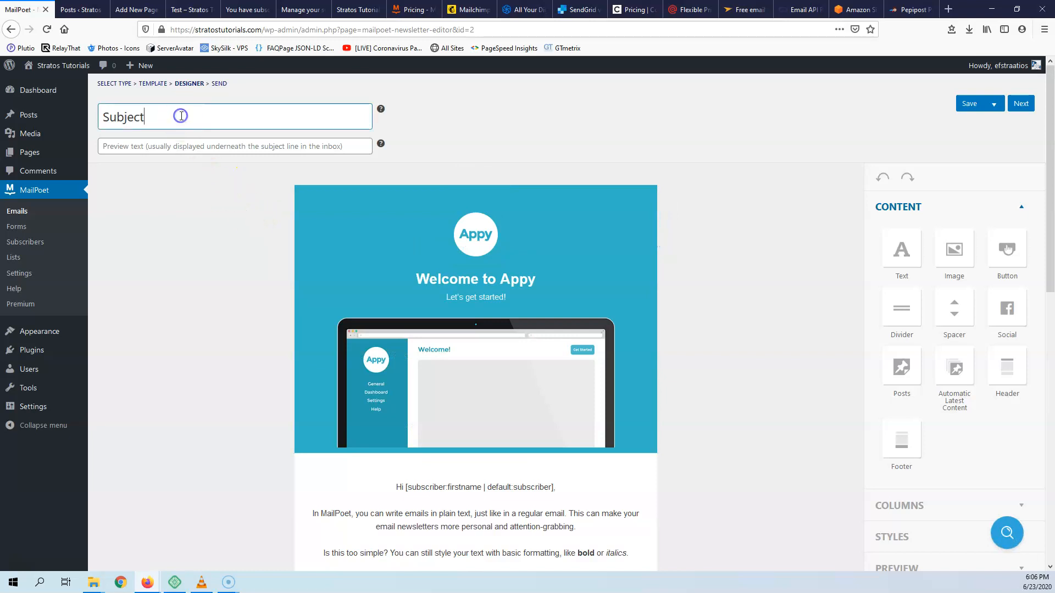
pyautogui.press('BackSpace')
pyautogui.write('List News')
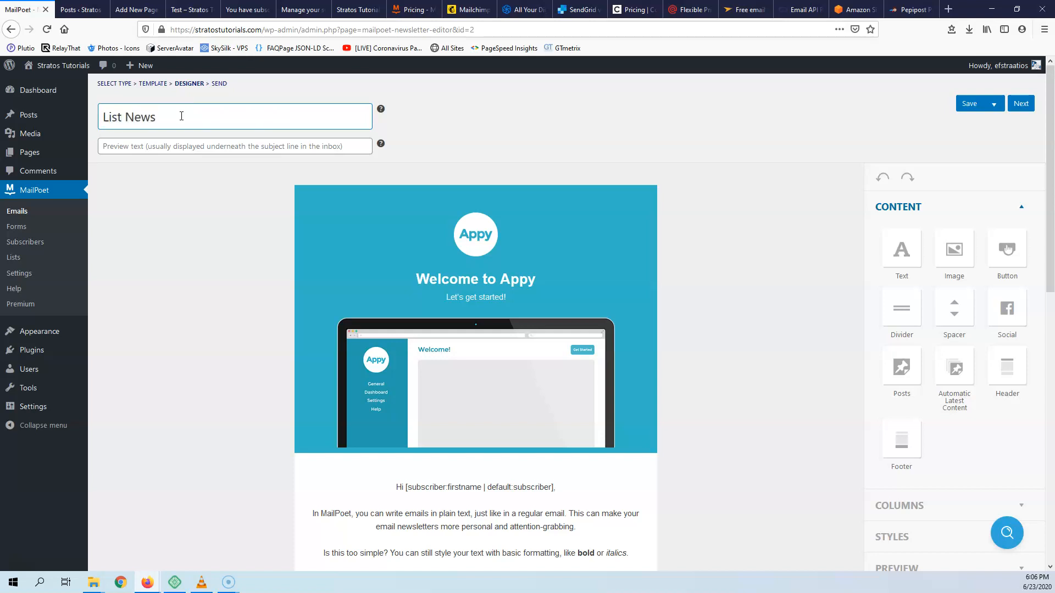
pyautogui.click(155, 146)
pyautogui.scroll(-3, 250, 192)
pyautogui.scroll(3, 171, 123)
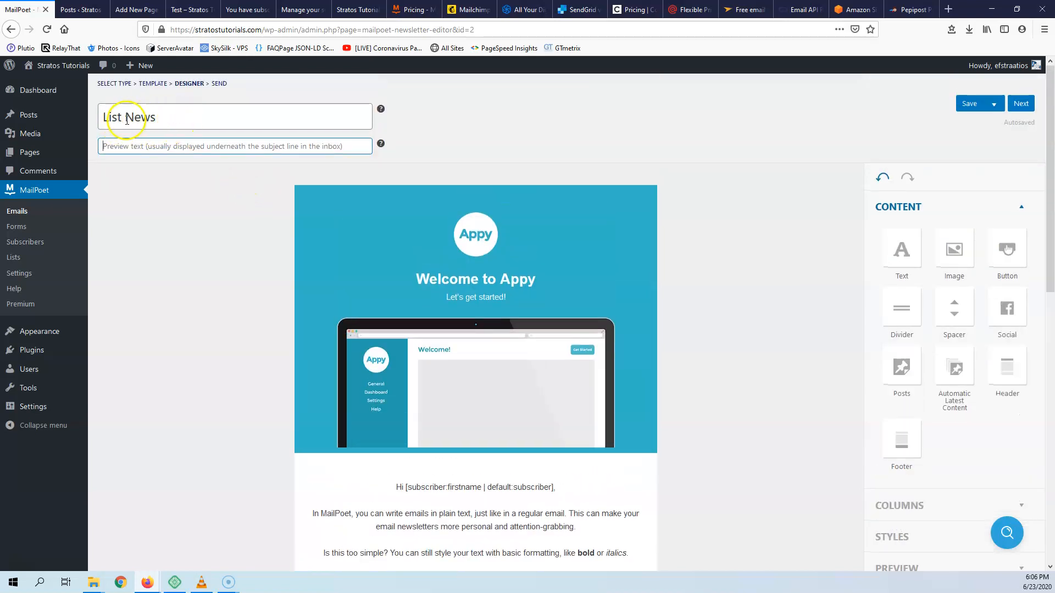
pyautogui.scroll(-10, 353, 172)
pyautogui.scroll(8, 353, 172)
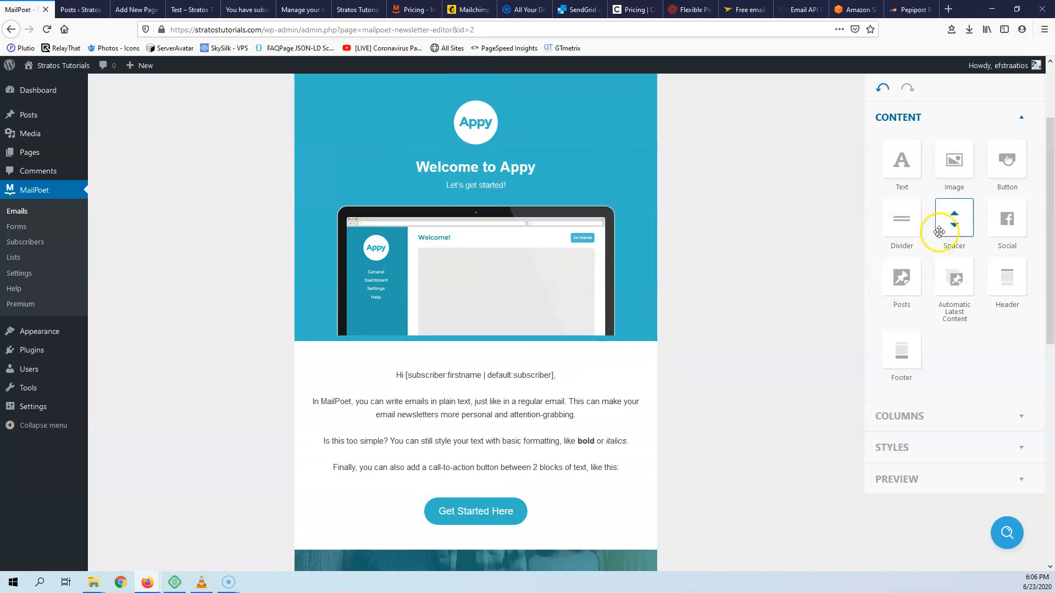
pyautogui.scroll(3, 861, 223)
pyautogui.click(1019, 103)
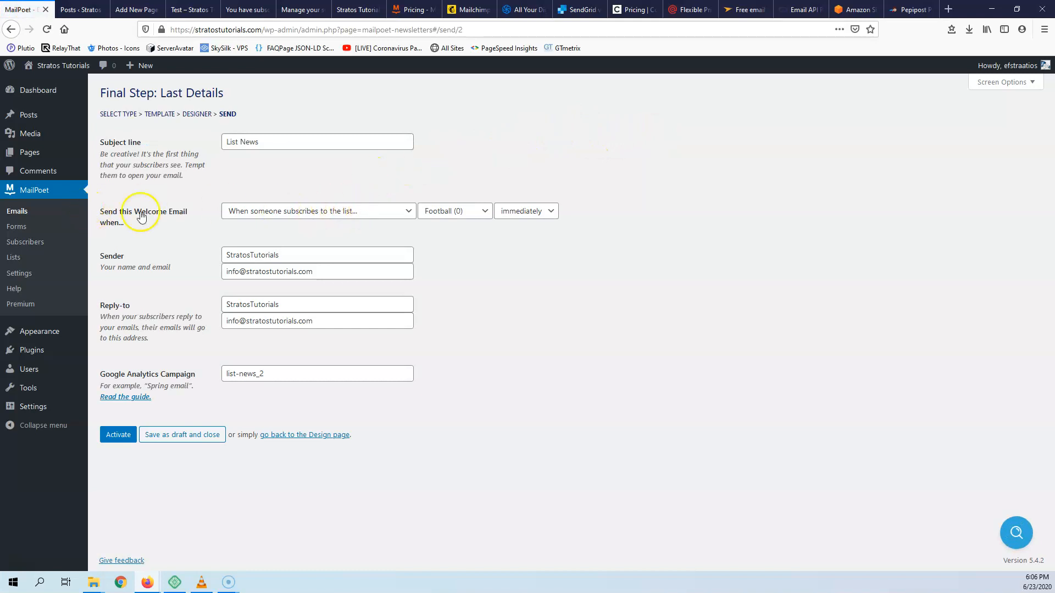
# - Leave the trigger choices unchanged, save 'List News' as a draft, and start another email
pyautogui.click(337, 213)
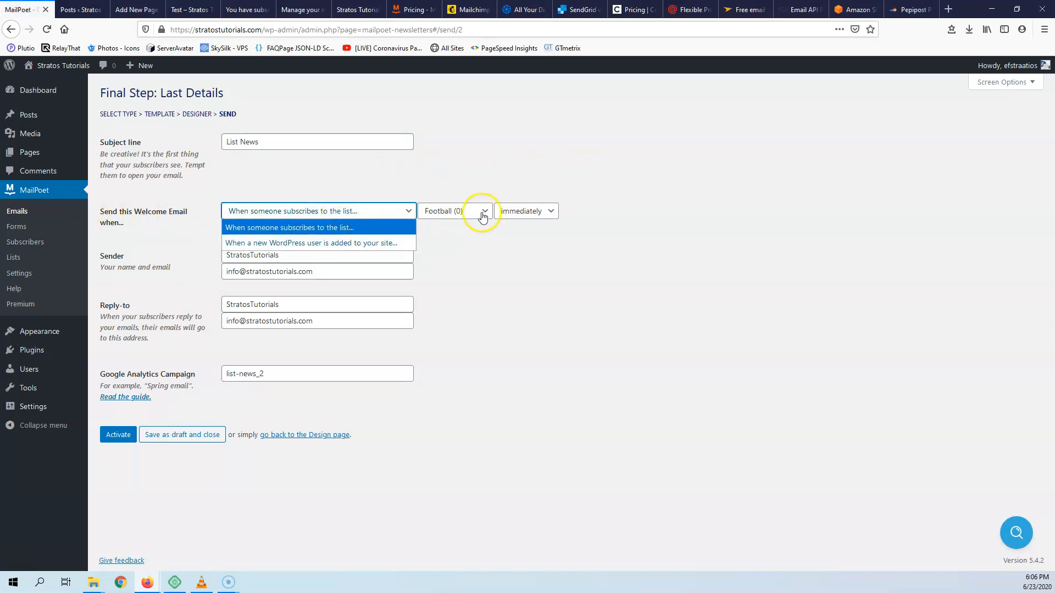
pyautogui.click(302, 144)
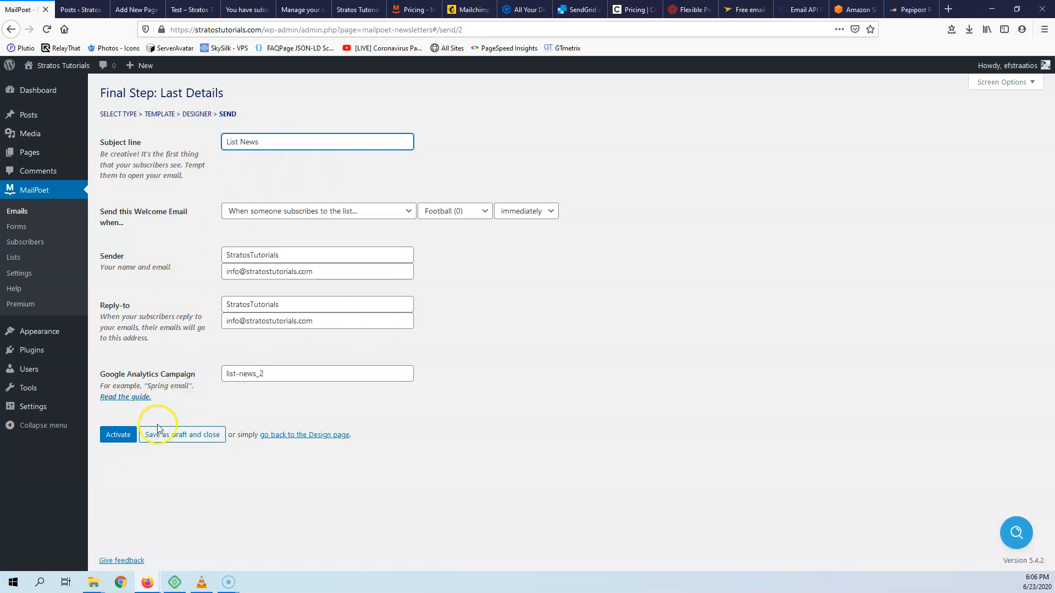
pyautogui.click(176, 438)
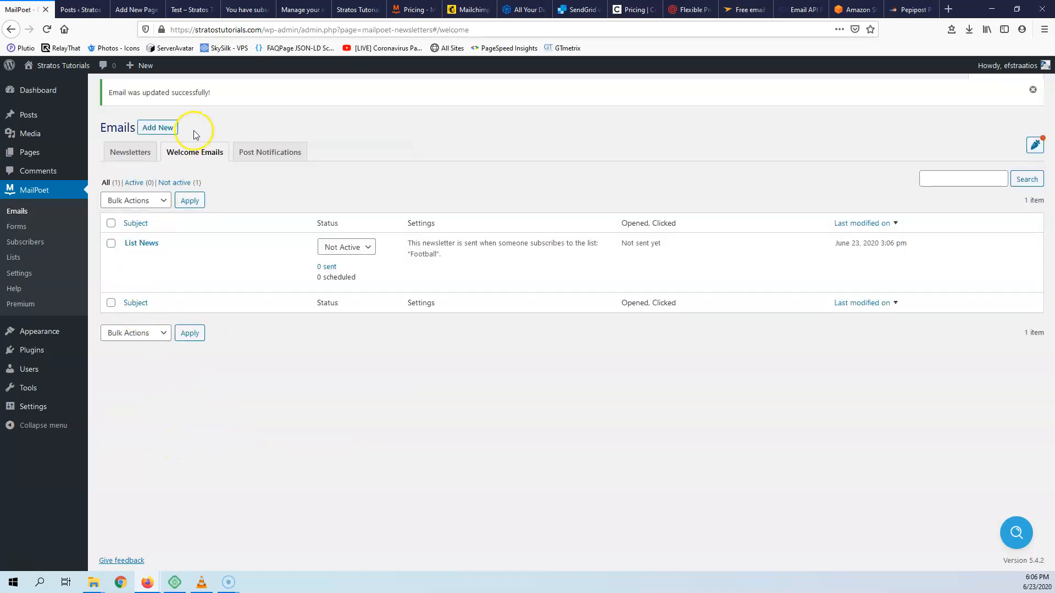
pyautogui.click(152, 131)
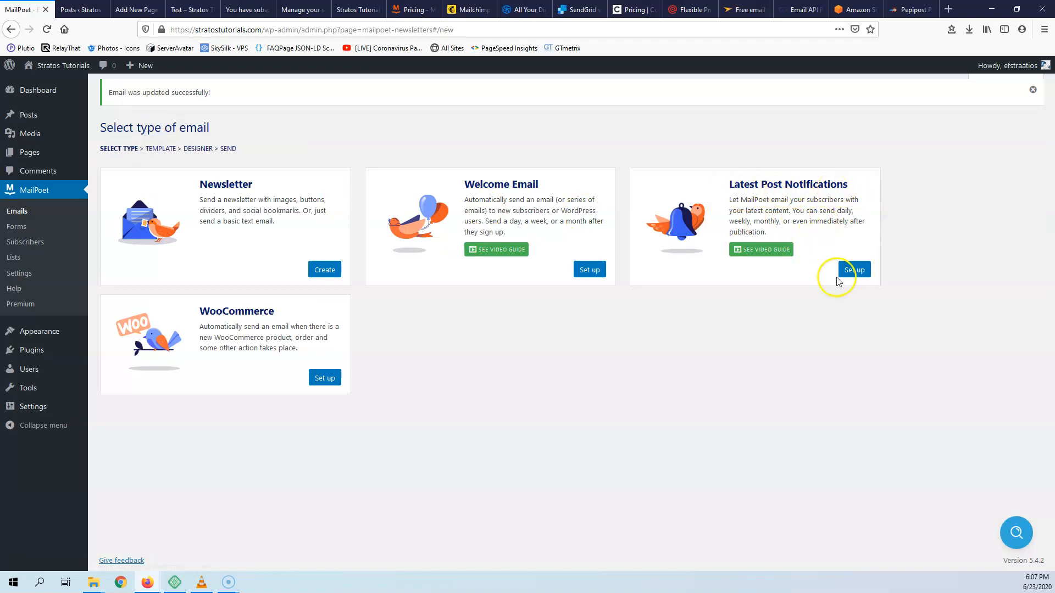
# - Set up a latest post notification, trying monthly and weekly frequencies before Immediately
pyautogui.click(849, 270)
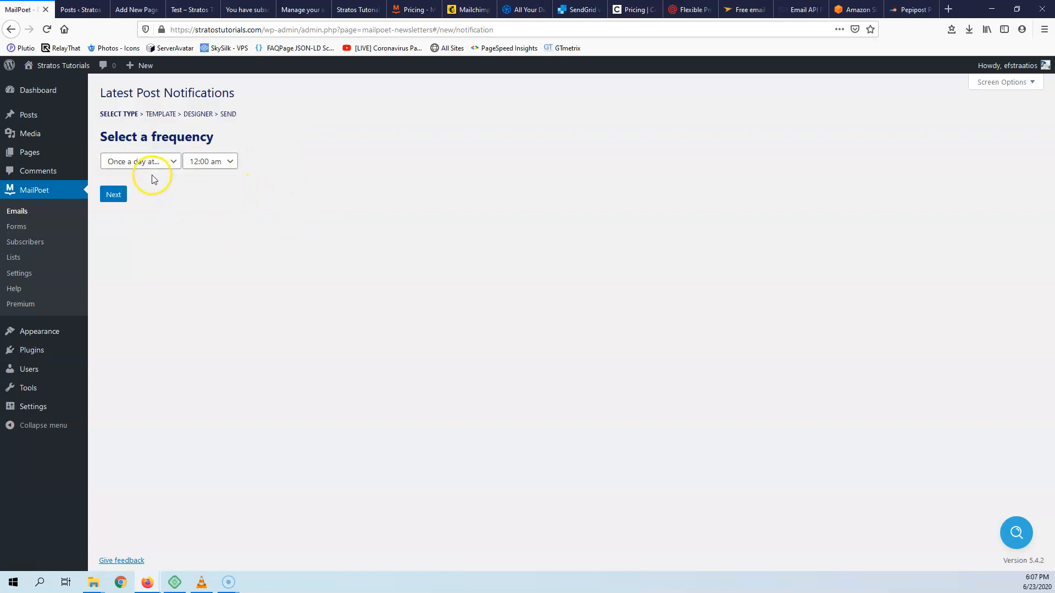
pyautogui.click(153, 165)
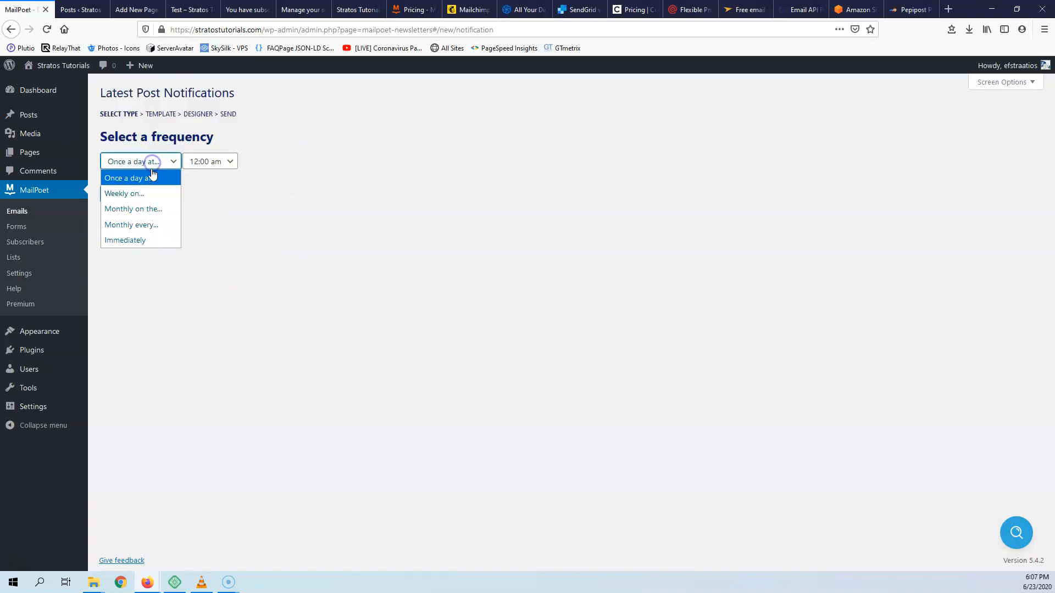
pyautogui.click(159, 211)
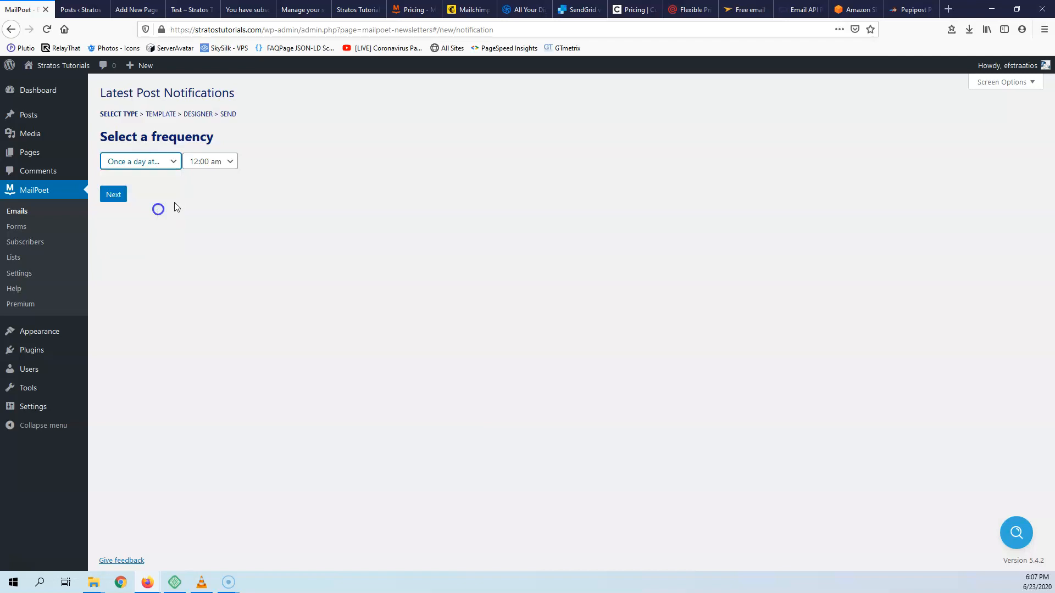
pyautogui.click(201, 162)
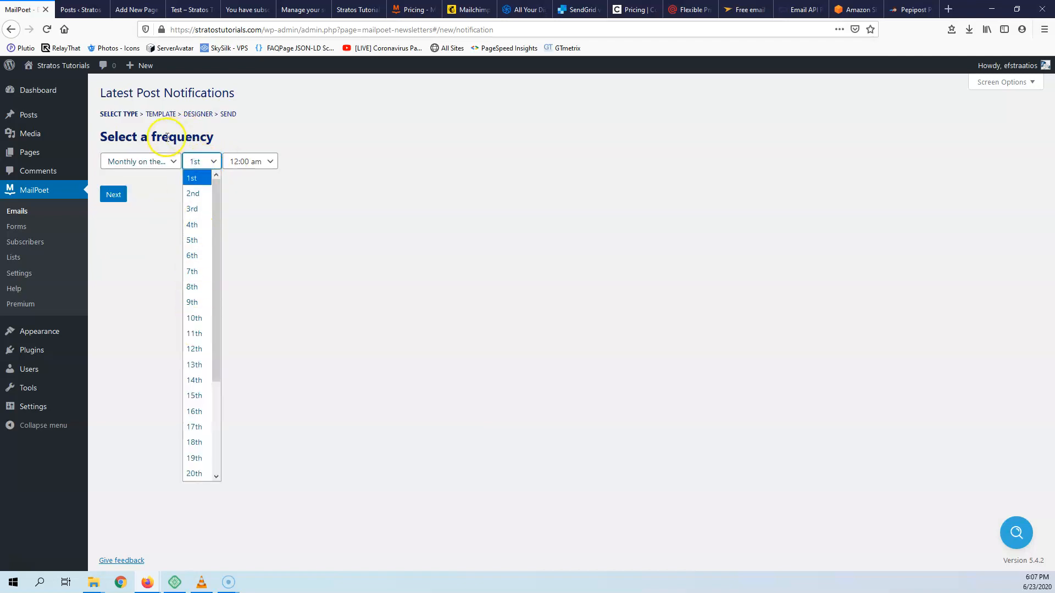
pyautogui.click(141, 163)
pyautogui.click(141, 192)
pyautogui.click(207, 163)
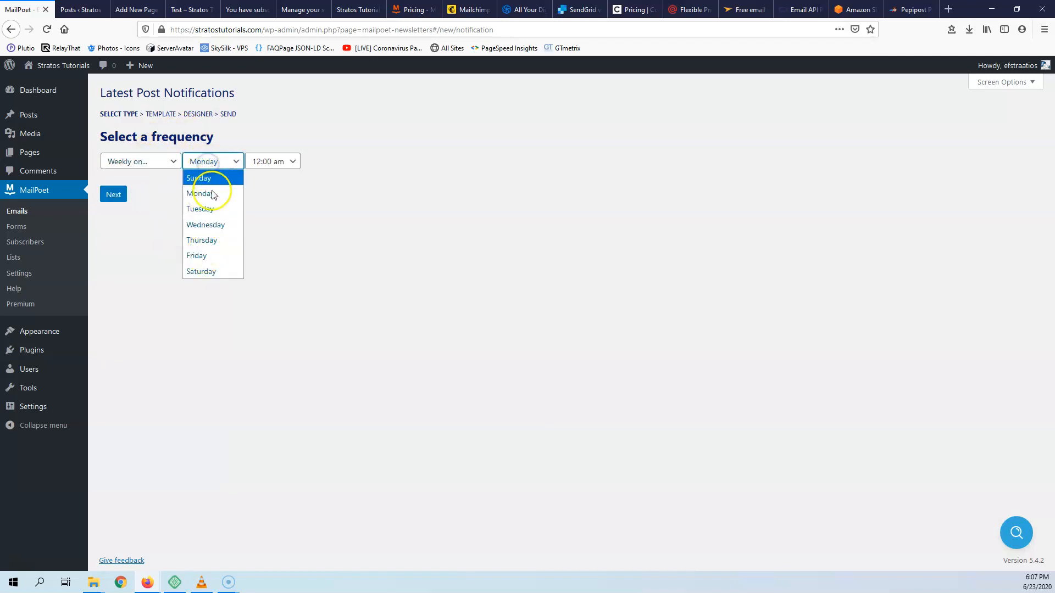
pyautogui.click(141, 163)
pyautogui.click(130, 244)
# - Try a monthly 3rd-Wednesday schedule, then settle on sending immediately
pyautogui.click(136, 160)
pyautogui.click(136, 223)
pyautogui.click(201, 159)
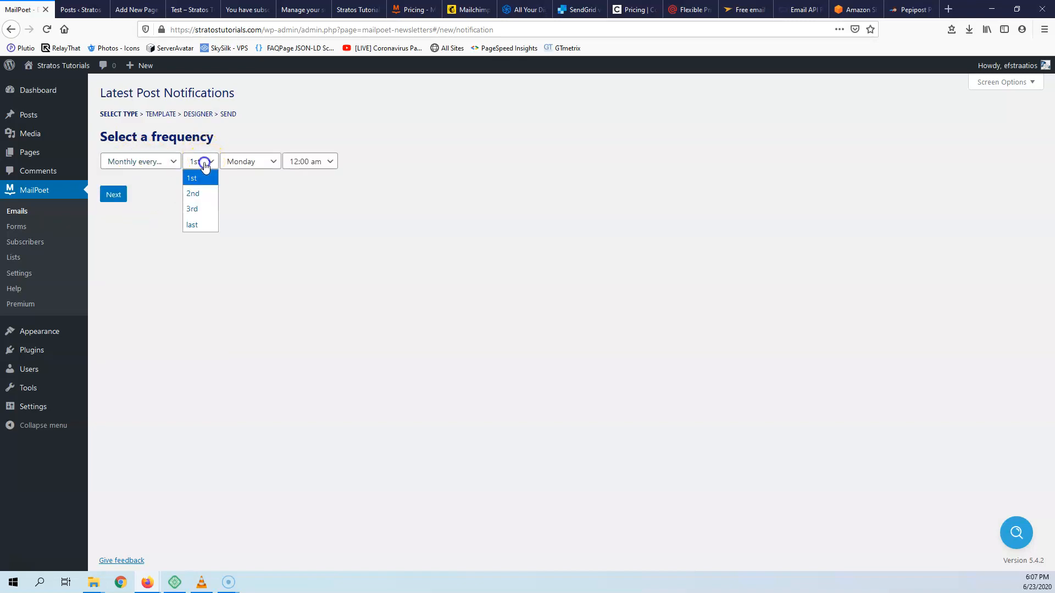
pyautogui.click(254, 164)
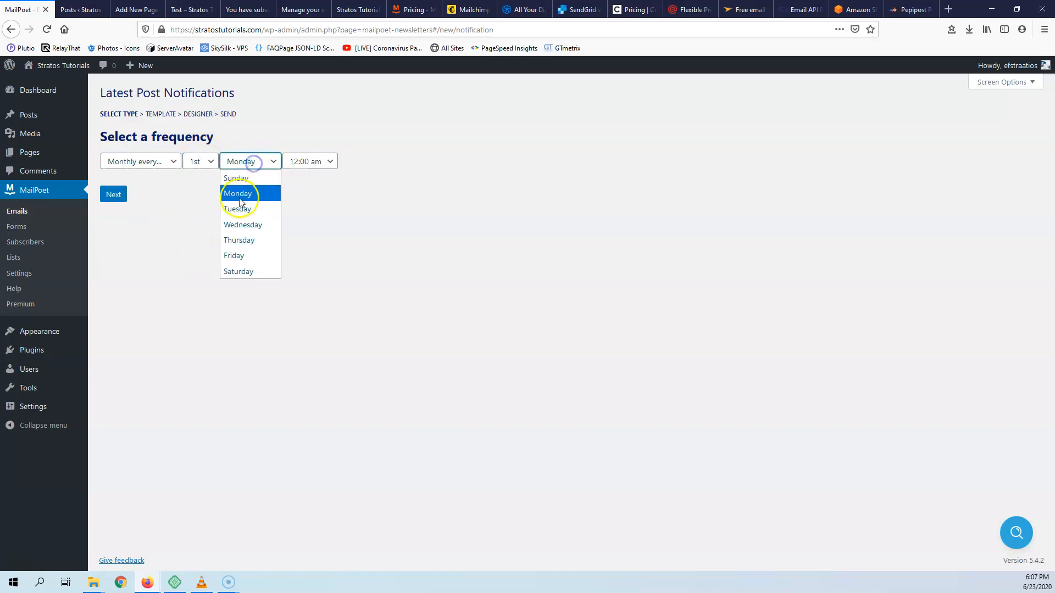
pyautogui.click(244, 226)
pyautogui.click(199, 161)
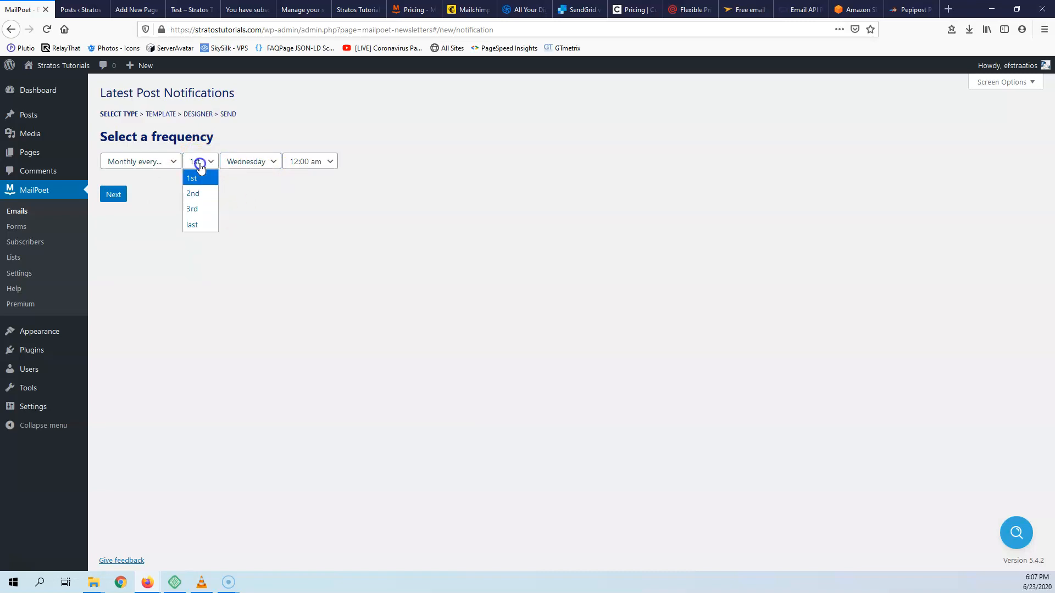
pyautogui.click(202, 209)
pyautogui.click(246, 164)
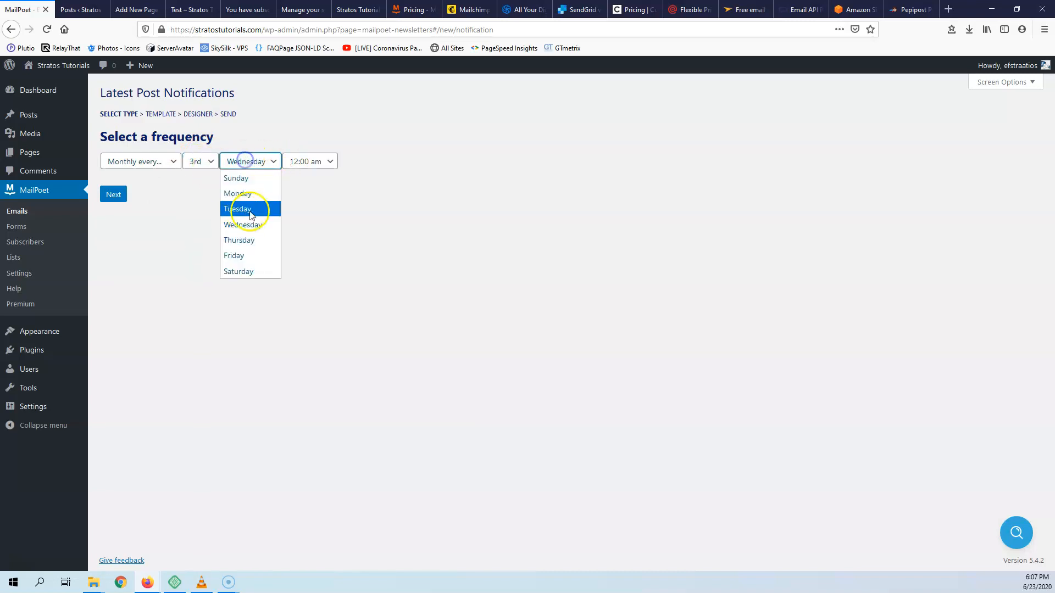
pyautogui.click(346, 221)
pyautogui.click(141, 160)
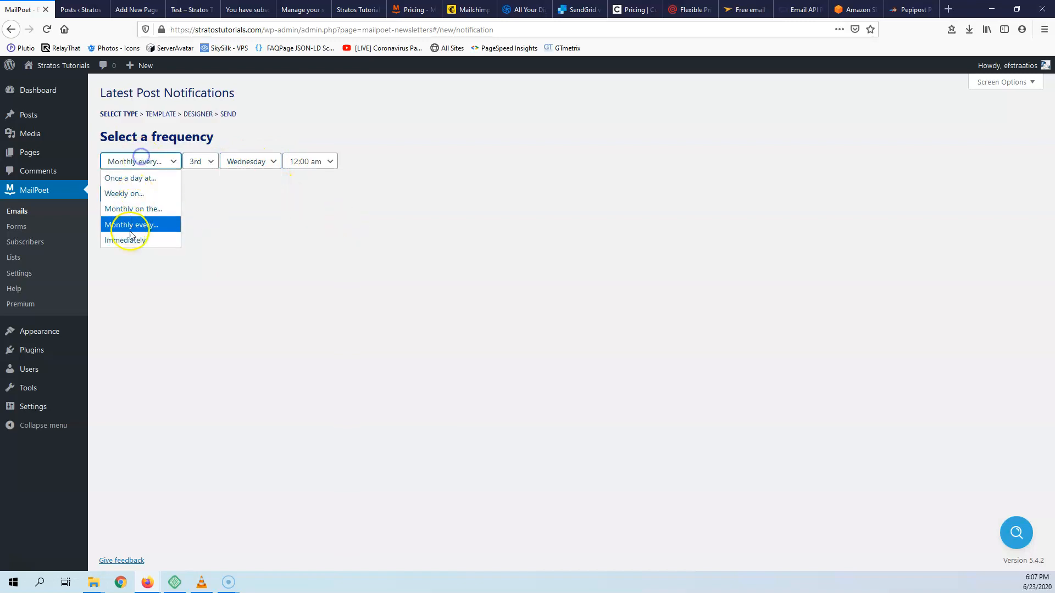
pyautogui.click(130, 238)
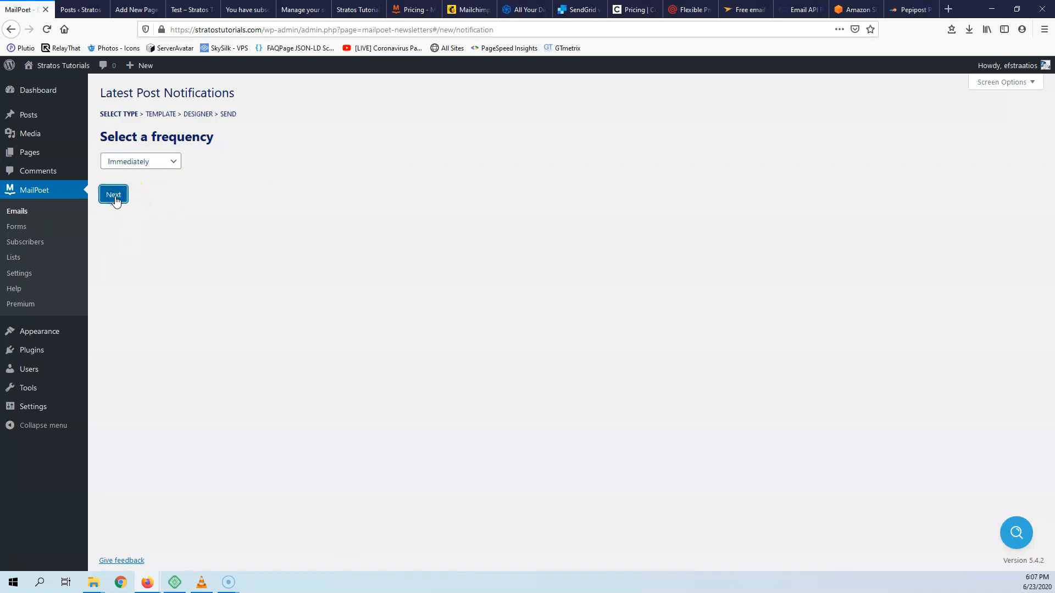
# - Preview the Science Weekly template and select it for the notification
pyautogui.click(114, 195)
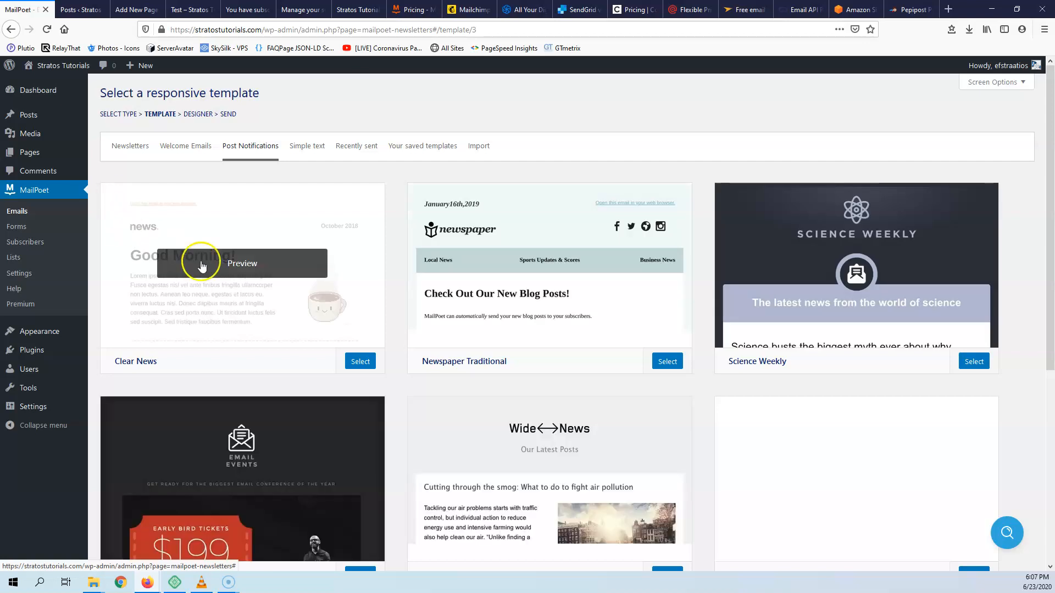
pyautogui.scroll(-5, 810, 384)
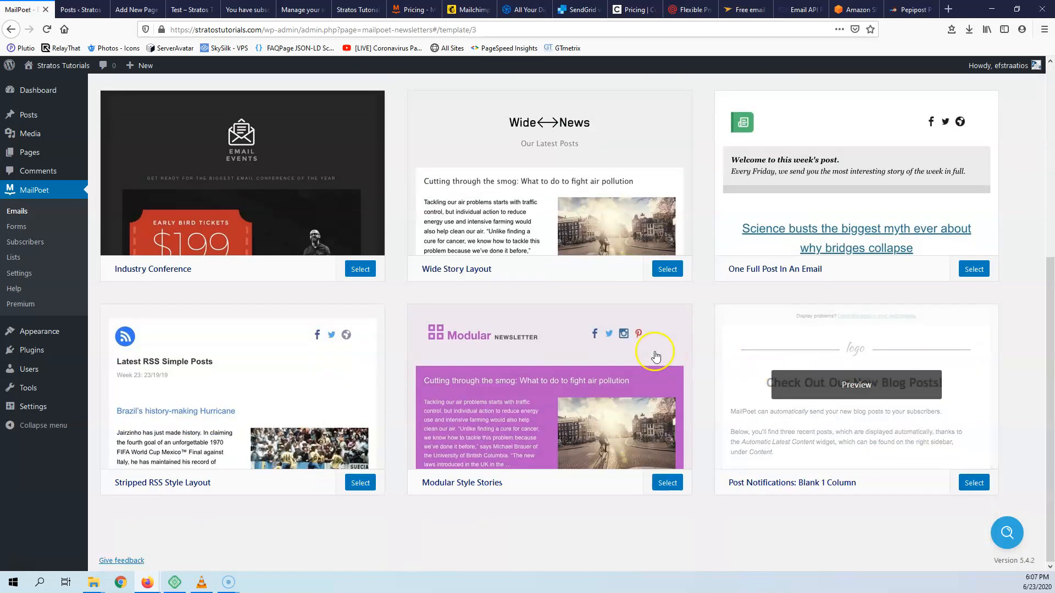
pyautogui.scroll(3, 322, 346)
pyautogui.scroll(3, 224, 287)
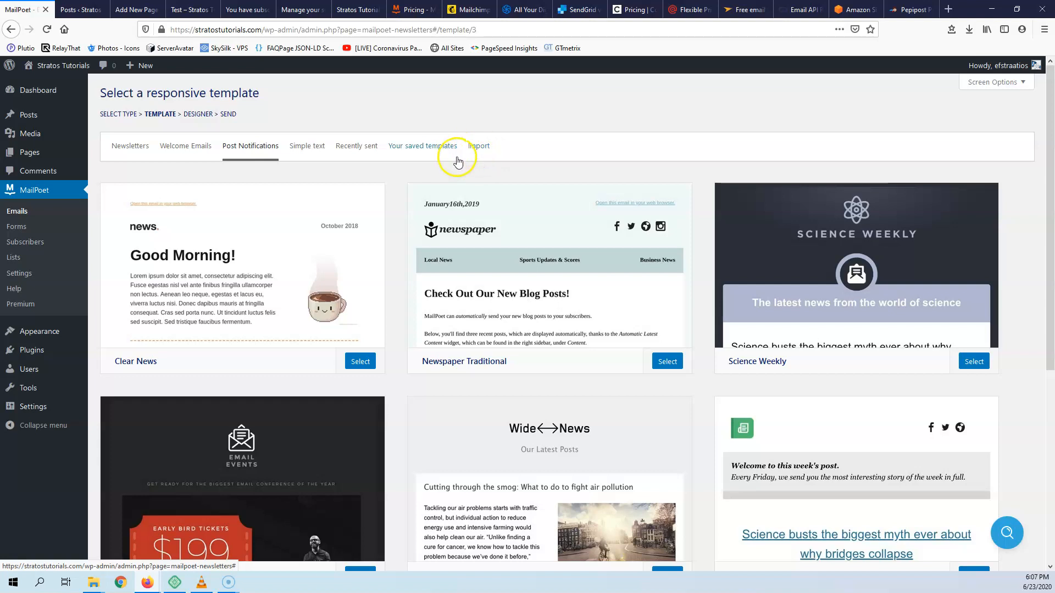
pyautogui.click(867, 275)
pyautogui.scroll(-15, 623, 415)
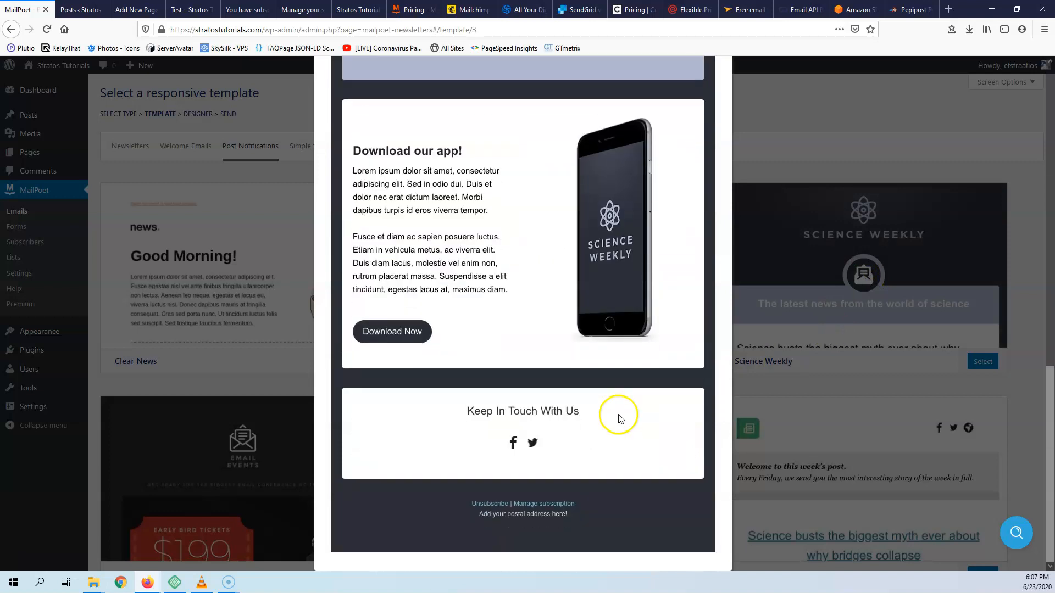
pyautogui.click(945, 341)
pyautogui.click(980, 360)
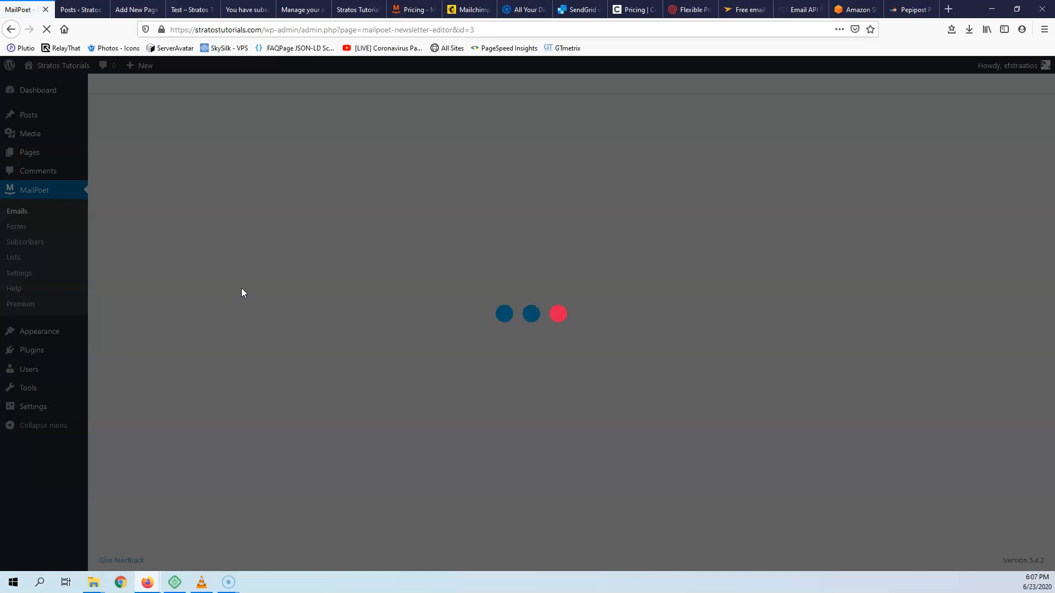
# - Choose News (0) as the subscriber list and activate the Science Weekly notification
pyautogui.scroll(-7, 294, 346)
pyautogui.scroll(4, 602, 436)
pyautogui.scroll(3, 603, 436)
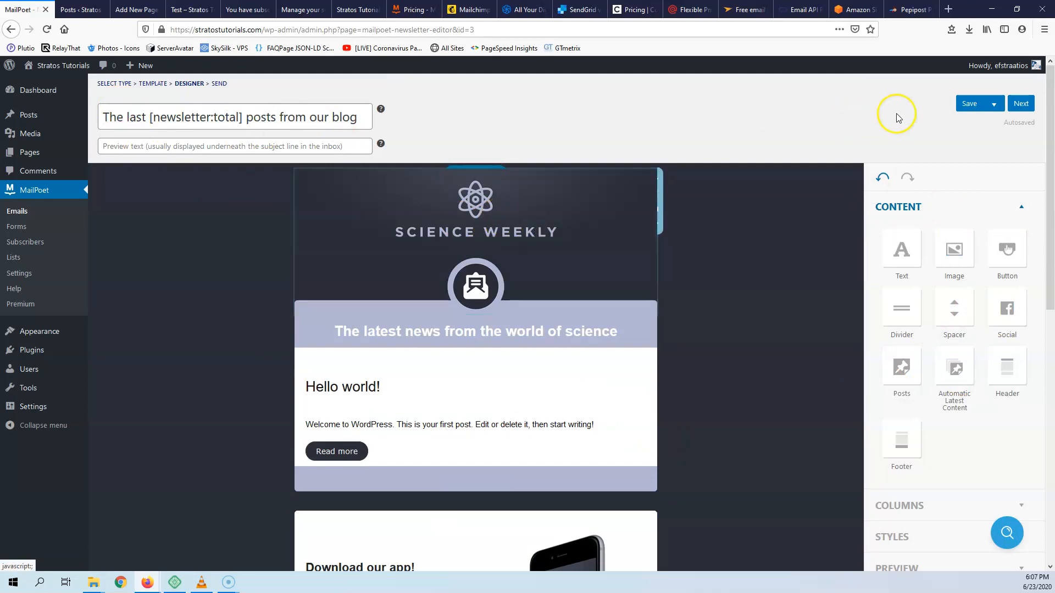
pyautogui.click(1021, 104)
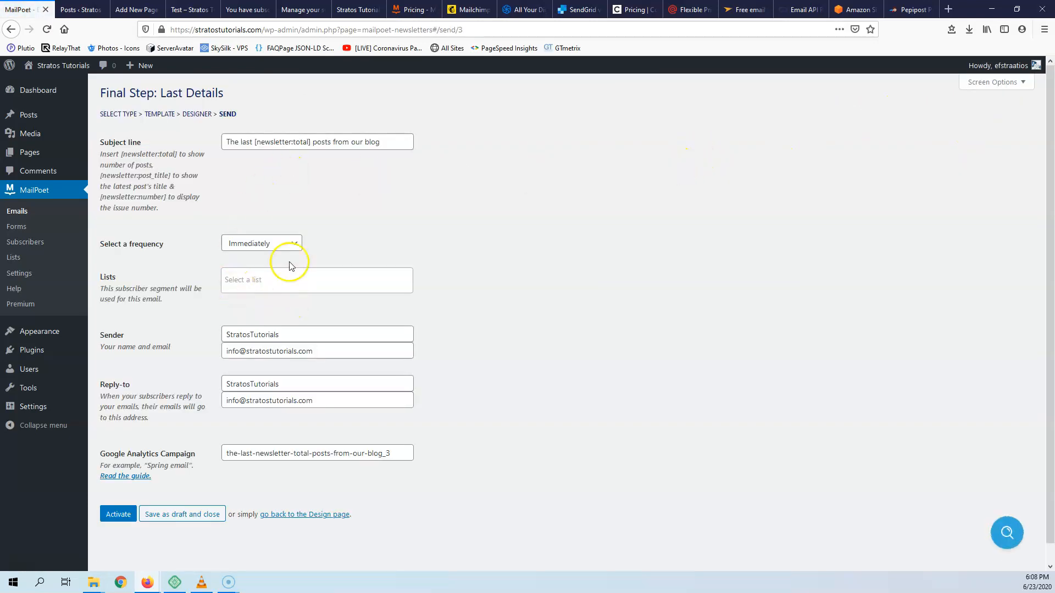
pyautogui.click(118, 515)
pyautogui.click(242, 295)
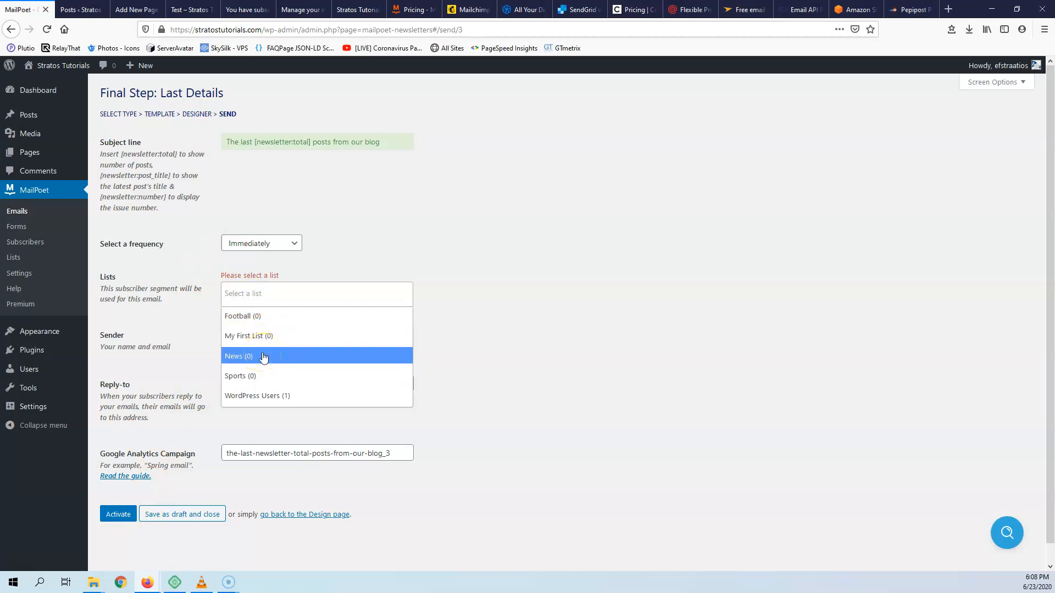
pyautogui.click(246, 360)
pyautogui.click(271, 362)
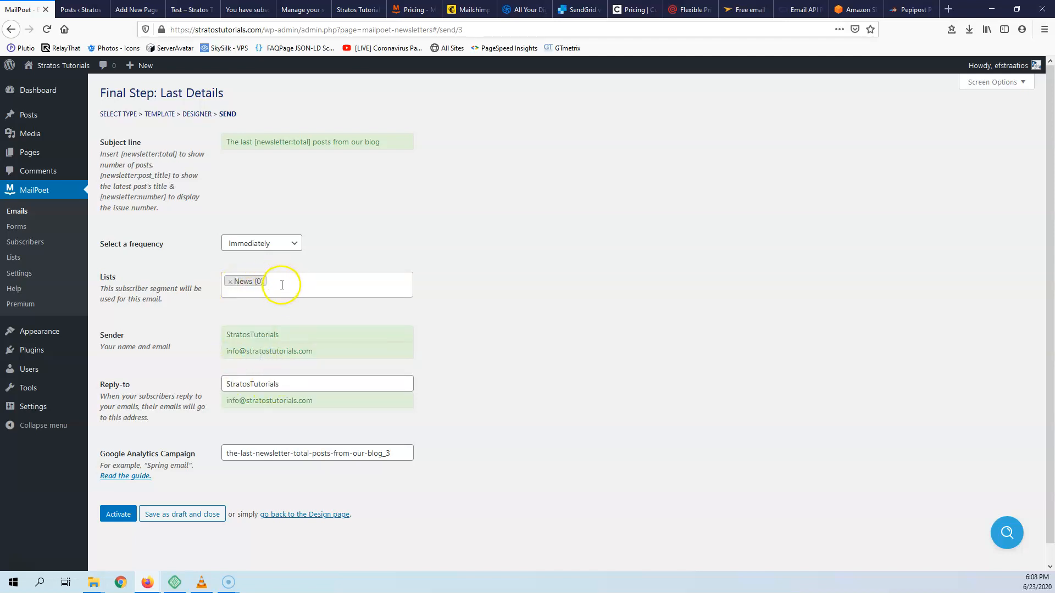
pyautogui.click(117, 515)
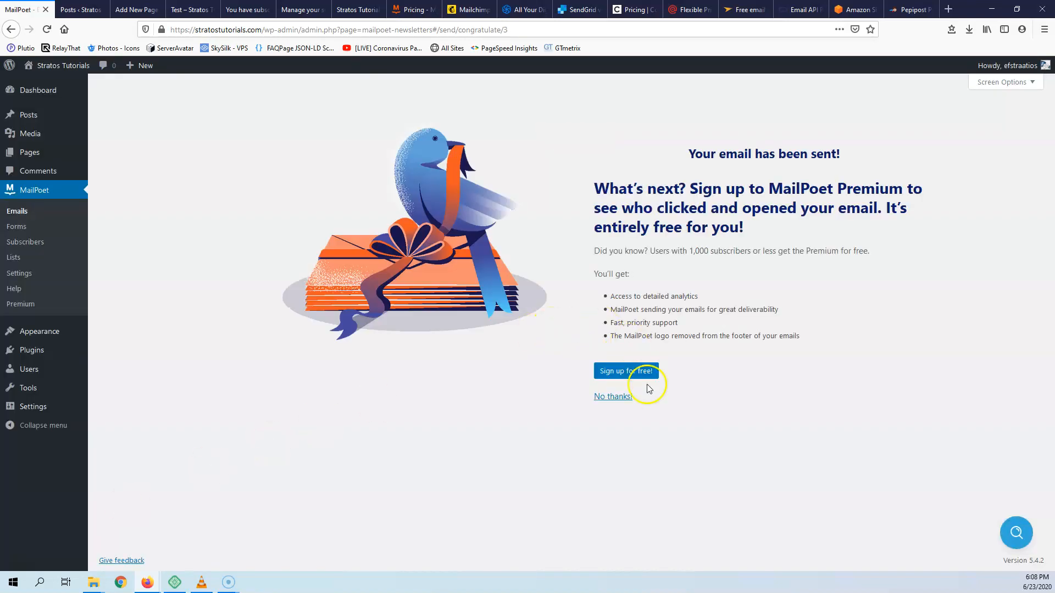
# - Decline the MailPoet Premium offer with 'No thanks!' and start a new email
pyautogui.click(611, 396)
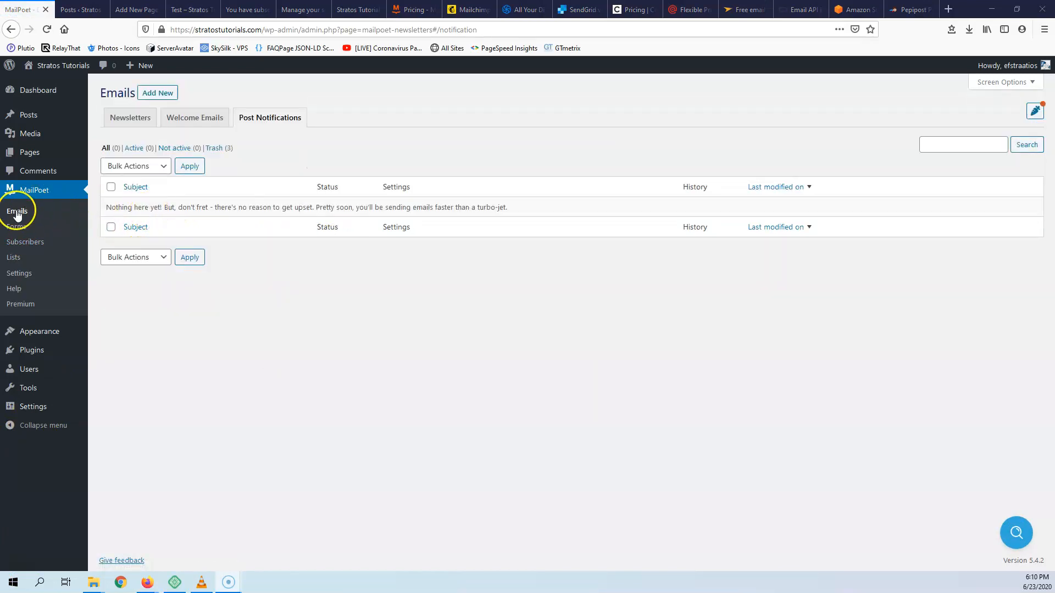
pyautogui.click(160, 94)
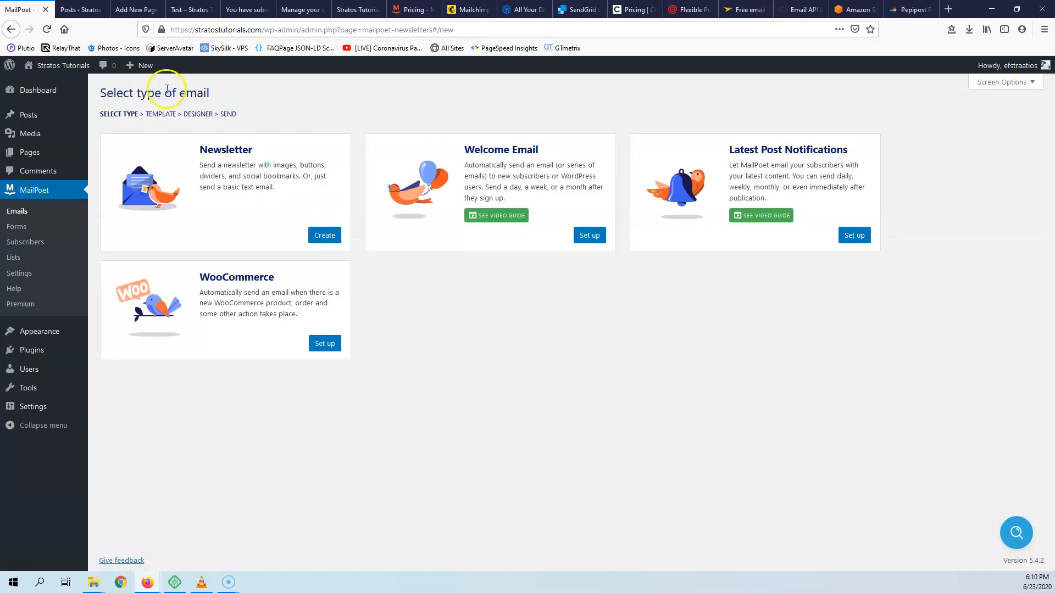
# - Create a Latest Post Notification sending Immediately, based on the Science Weekly template
pyautogui.click(848, 236)
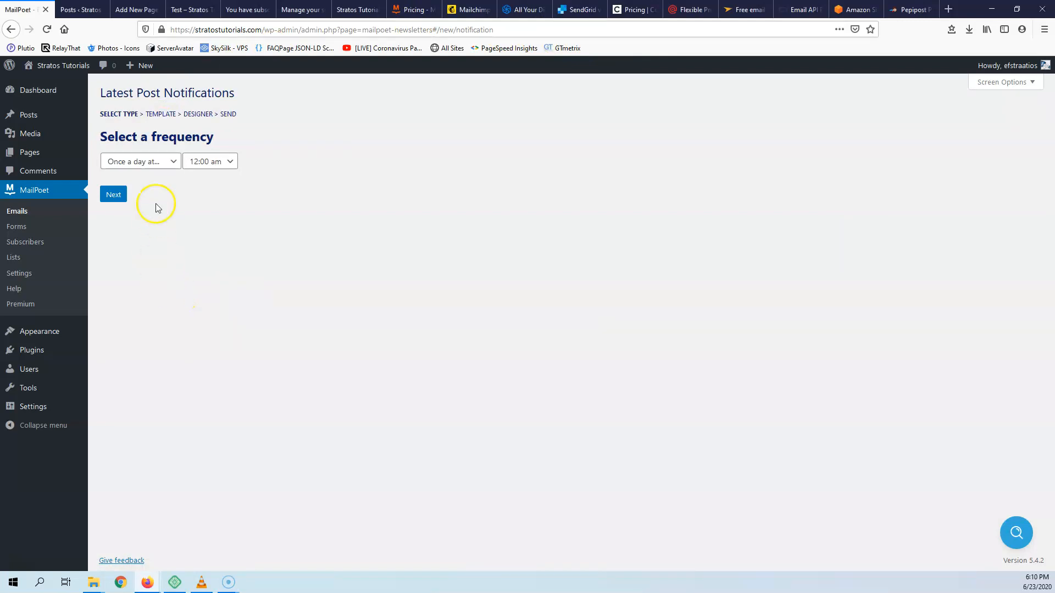
pyautogui.click(142, 161)
pyautogui.click(126, 239)
pyautogui.click(119, 196)
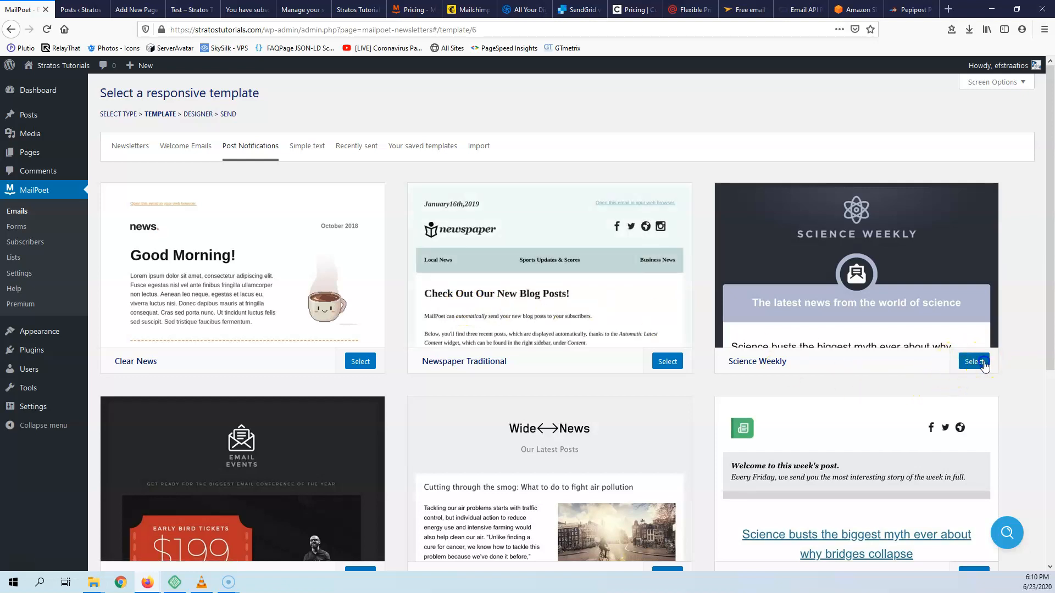
pyautogui.click(977, 361)
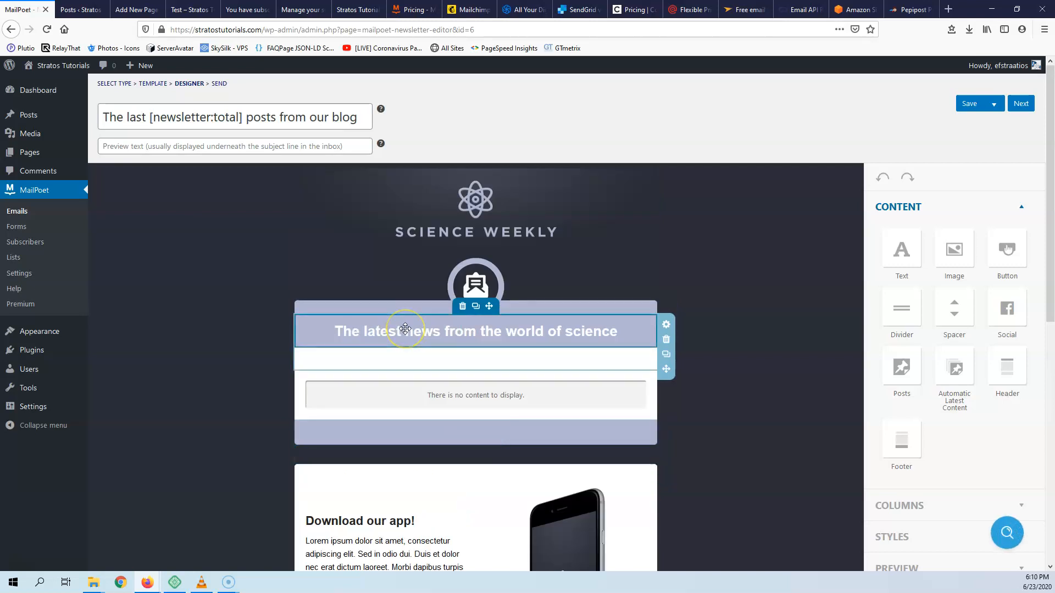
# - Add an automatic latest-content posts block below Read more and open its settings
pyautogui.scroll(-3, 627, 284)
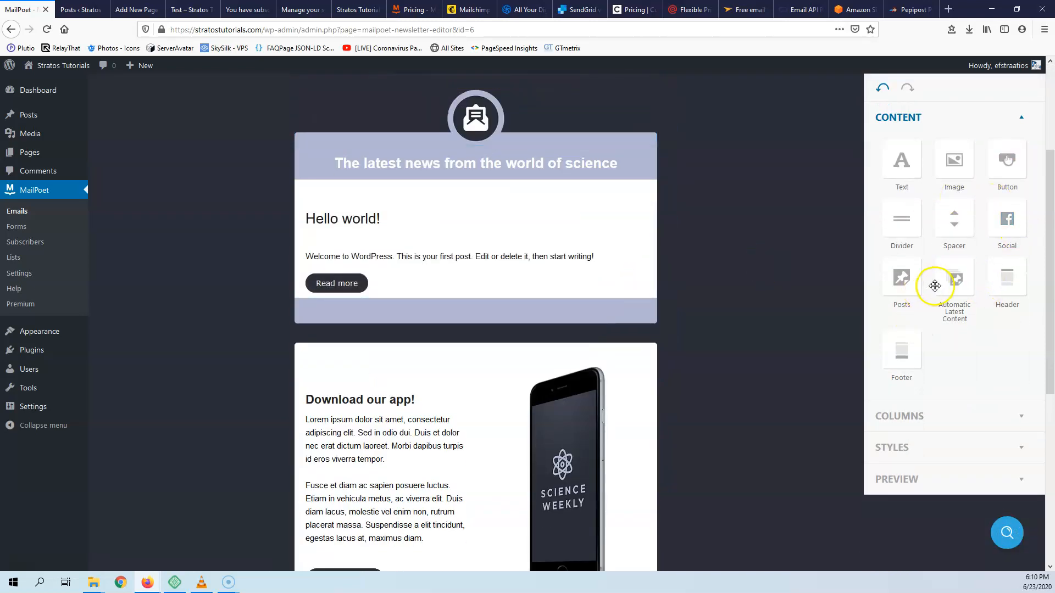
pyautogui.moveTo(951, 296); pyautogui.dragTo(419, 315)
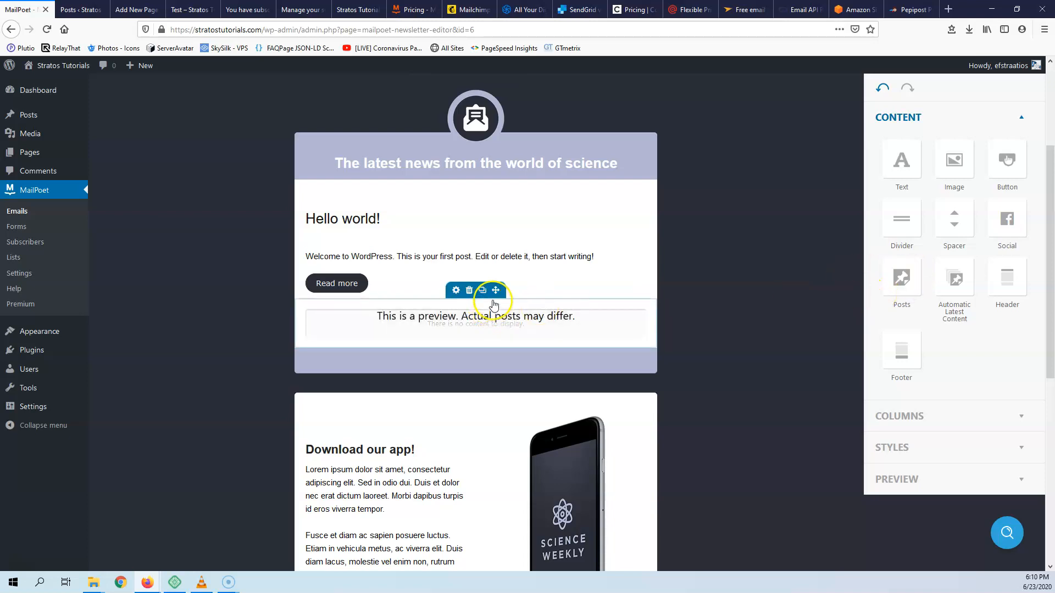
pyautogui.click(481, 321)
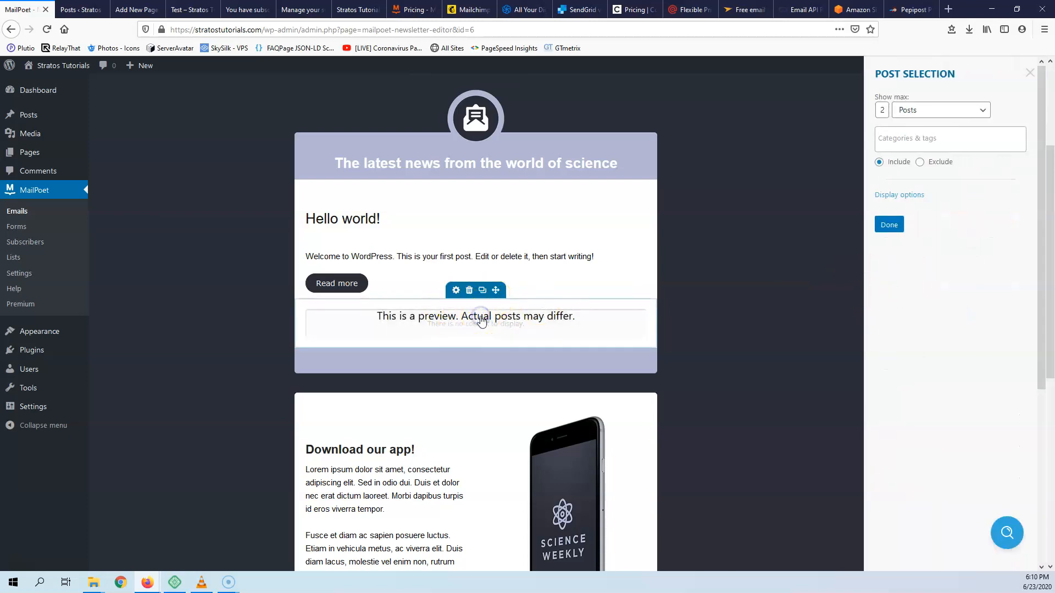
# - Limit the posts block to 1 post from the Uncategorized category
pyautogui.click(931, 138)
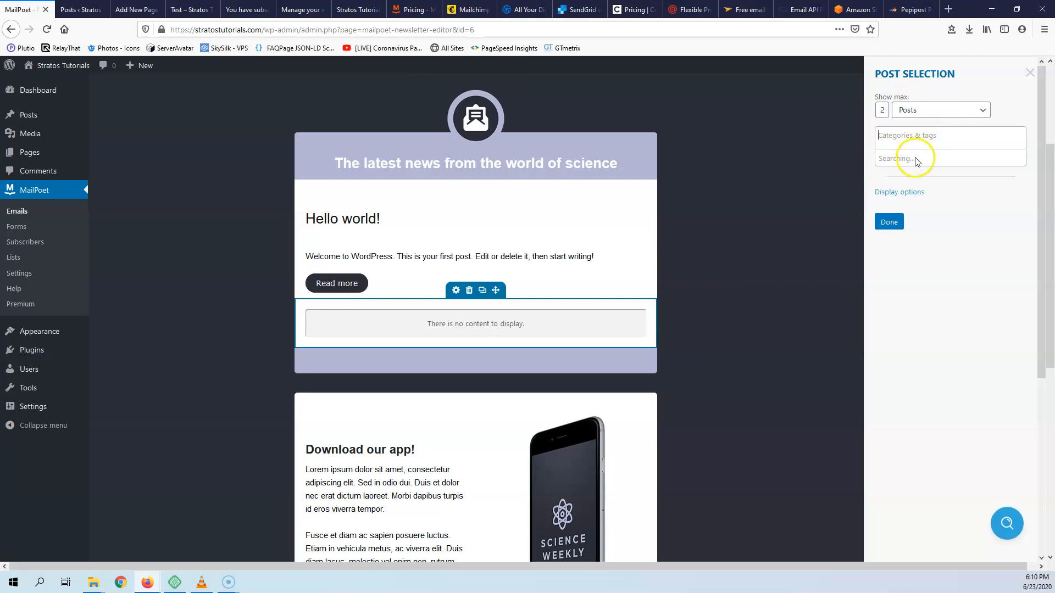
pyautogui.click(1015, 268)
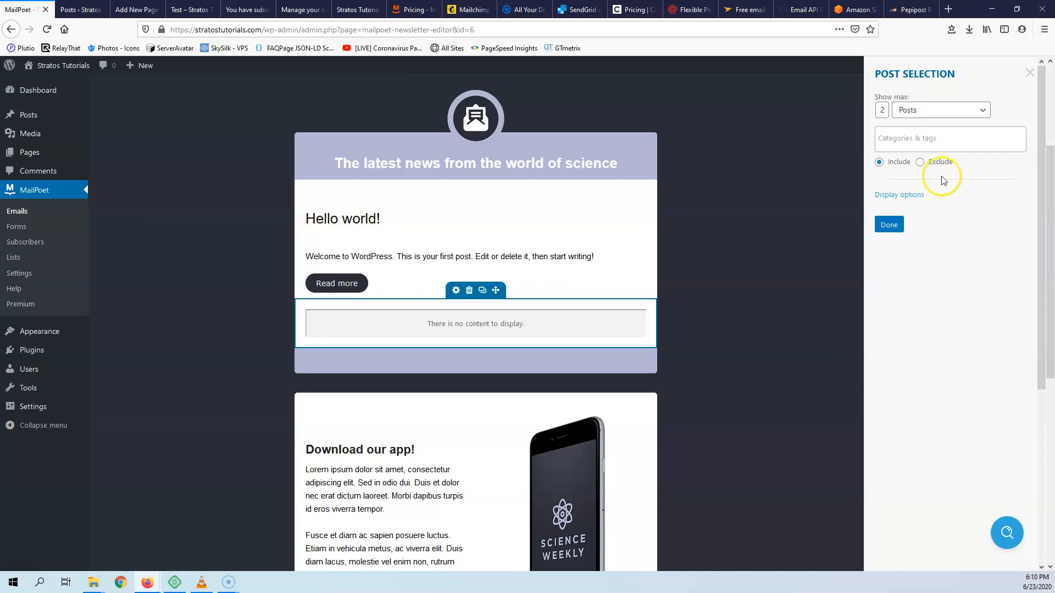
pyautogui.click(914, 138)
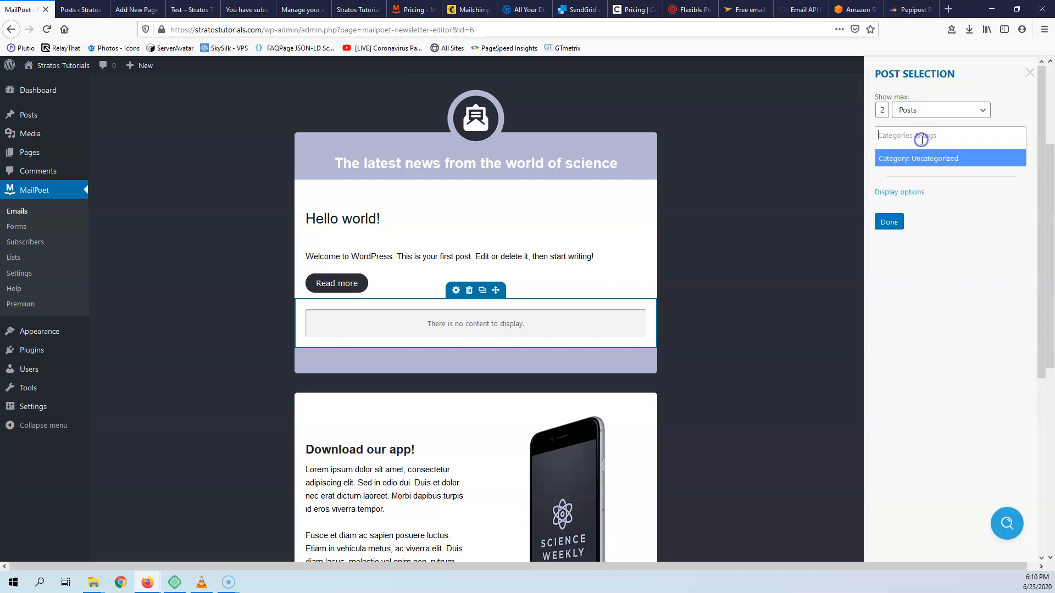
pyautogui.click(944, 160)
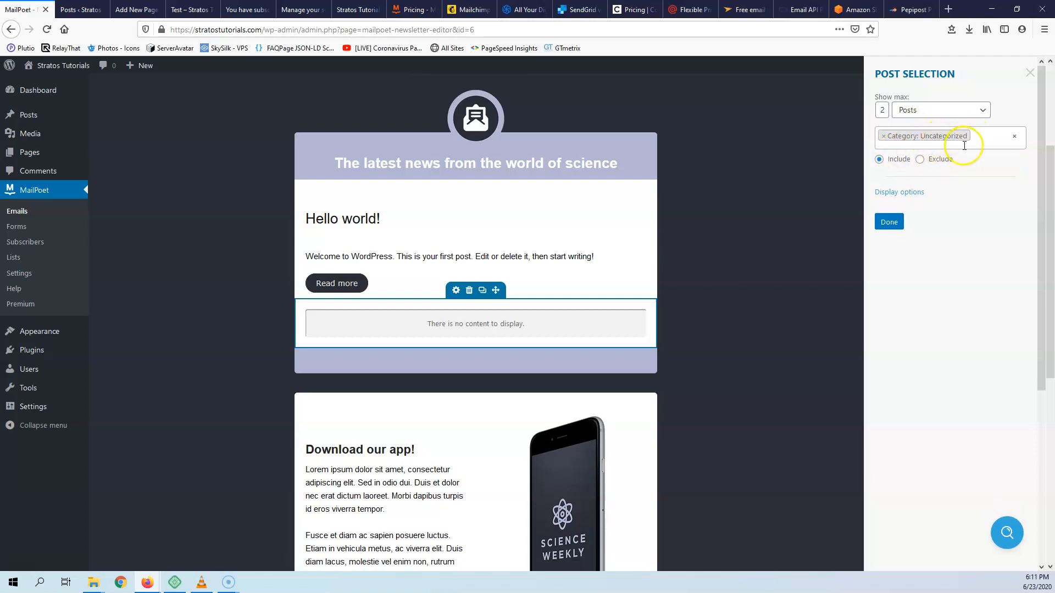
pyautogui.doubleClick(885, 109)
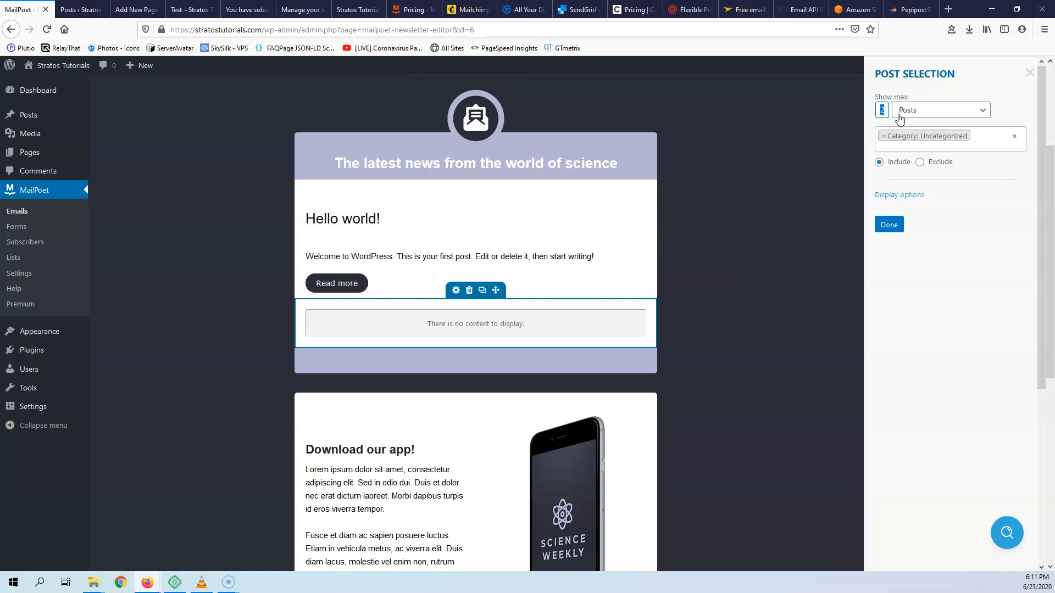
pyautogui.moveTo(886, 109); pyautogui.dragTo(887, 108)
pyautogui.click(893, 227)
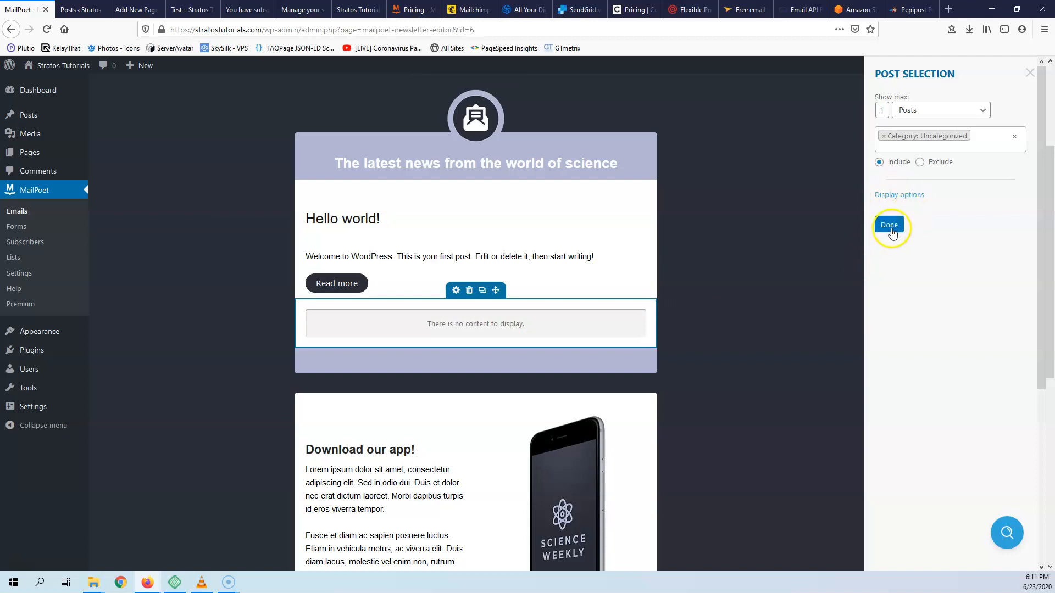
pyautogui.click(890, 230)
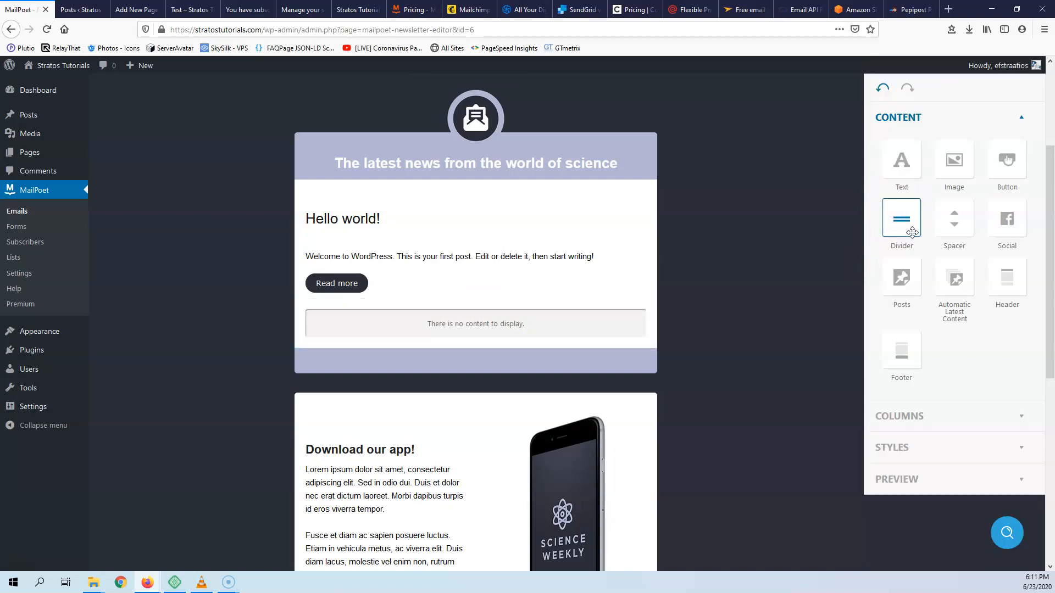
# - Activate the notification for the News list, then start a new blank post
pyautogui.moveTo(494, 291)
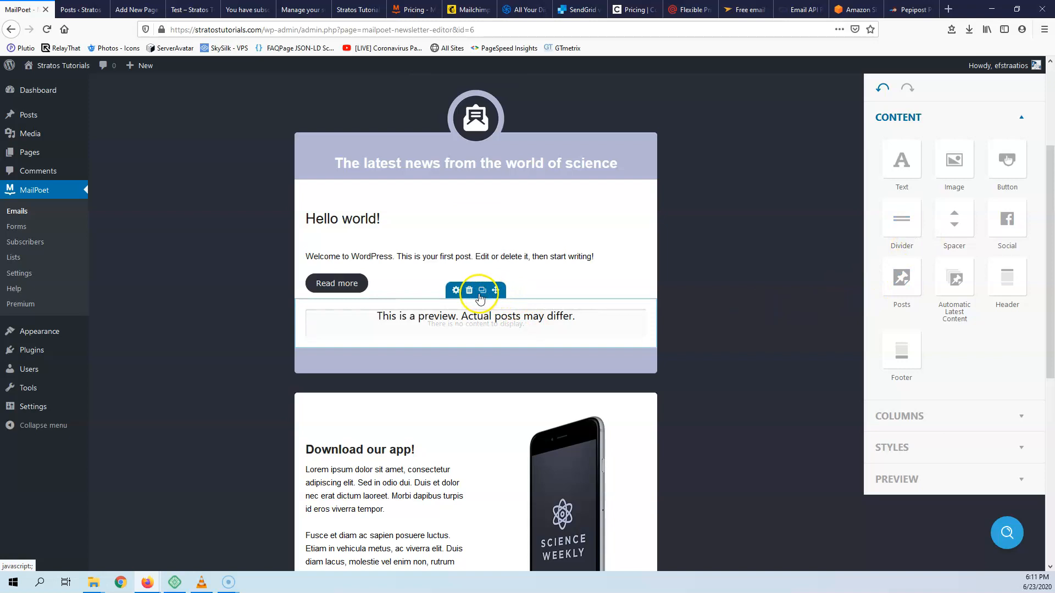
pyautogui.moveTo(495, 290); pyautogui.dragTo(482, 195)
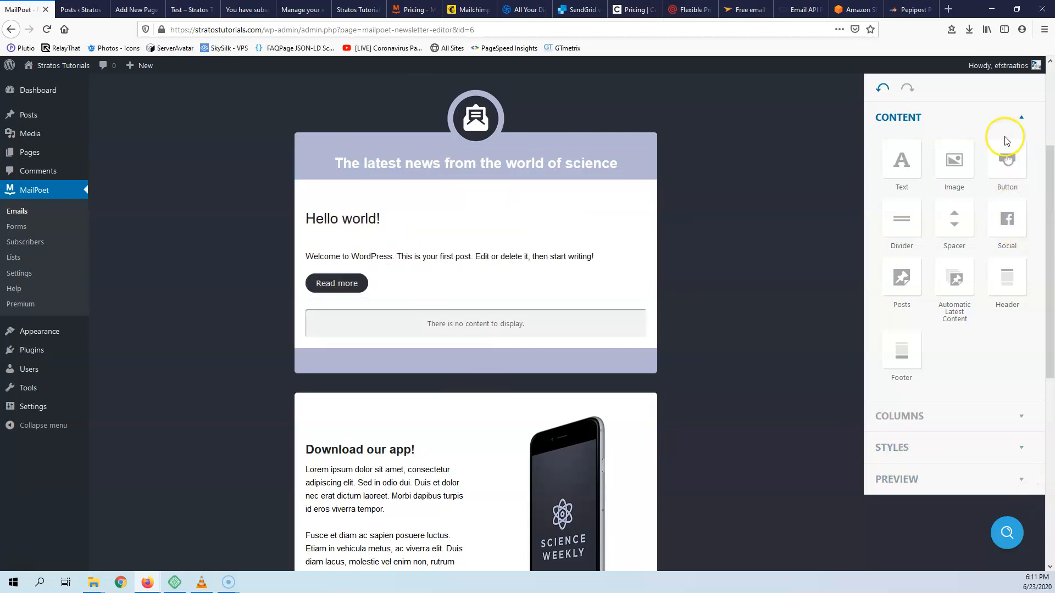
pyautogui.scroll(3, 1006, 141)
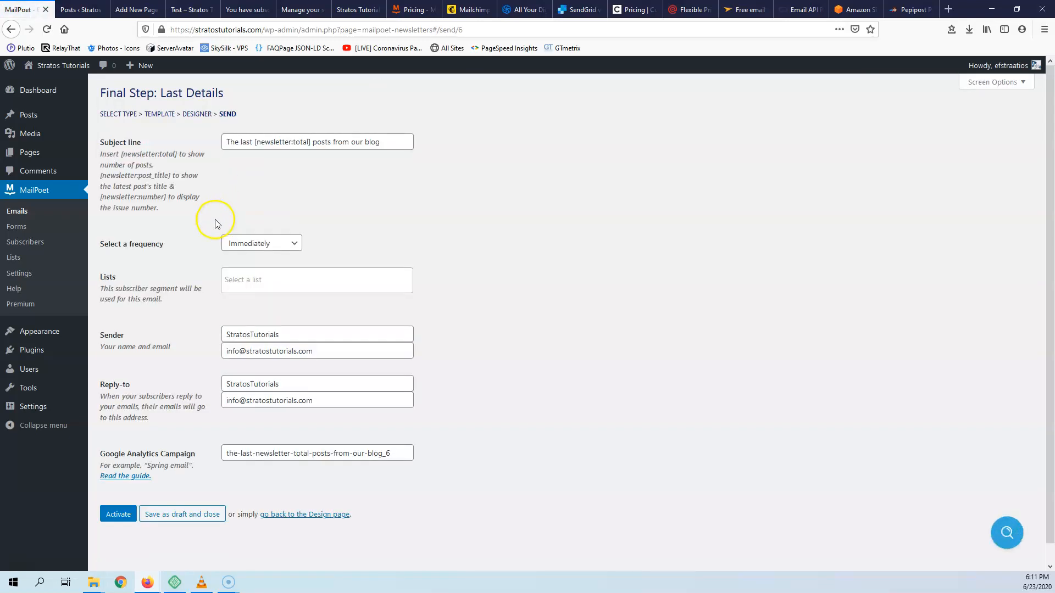
pyautogui.click(248, 280)
pyautogui.click(246, 342)
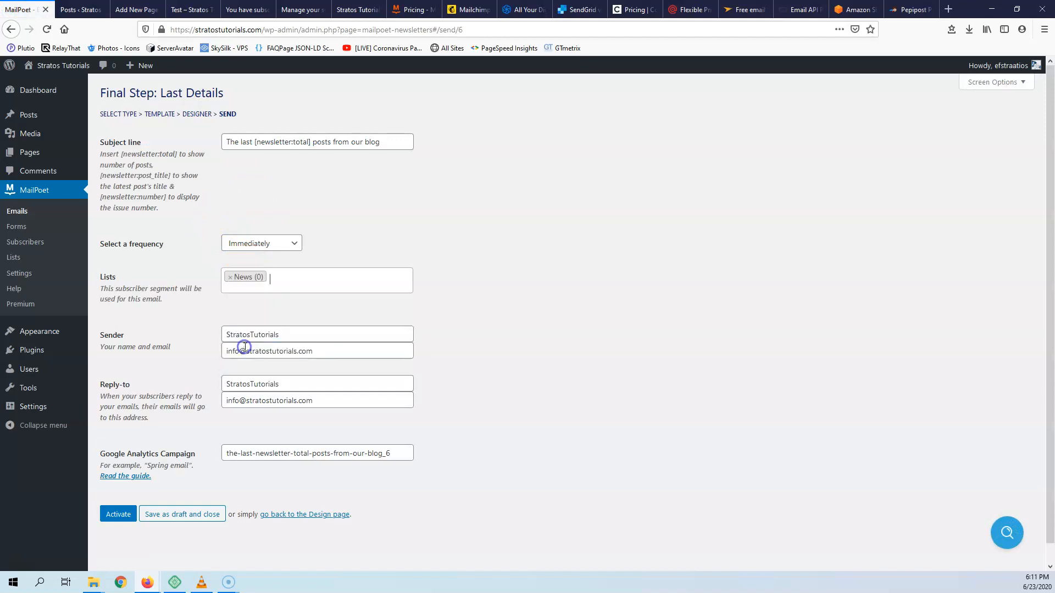
pyautogui.click(118, 515)
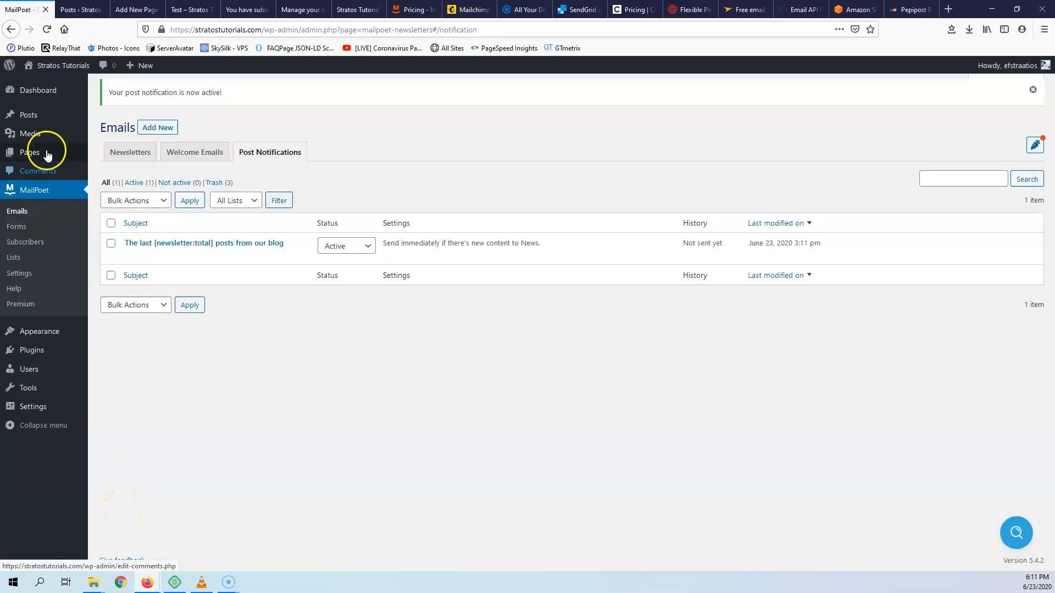
pyautogui.moveTo(31, 113)
pyautogui.click(108, 132)
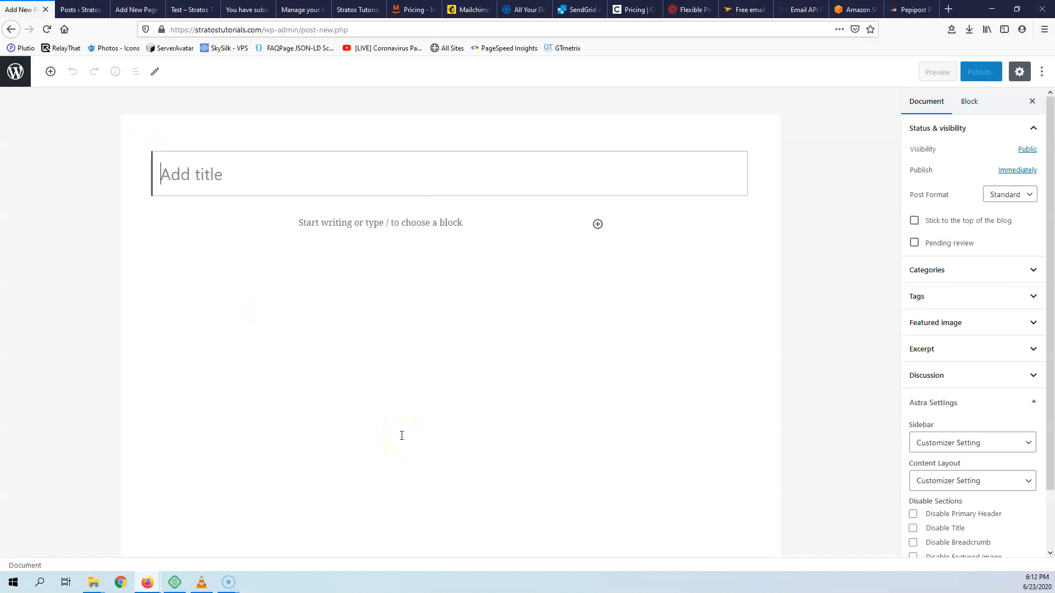
# - Expand the post's Categories panel, showing only Uncategorized, then switch to the Posts tab
pyautogui.click(1002, 269)
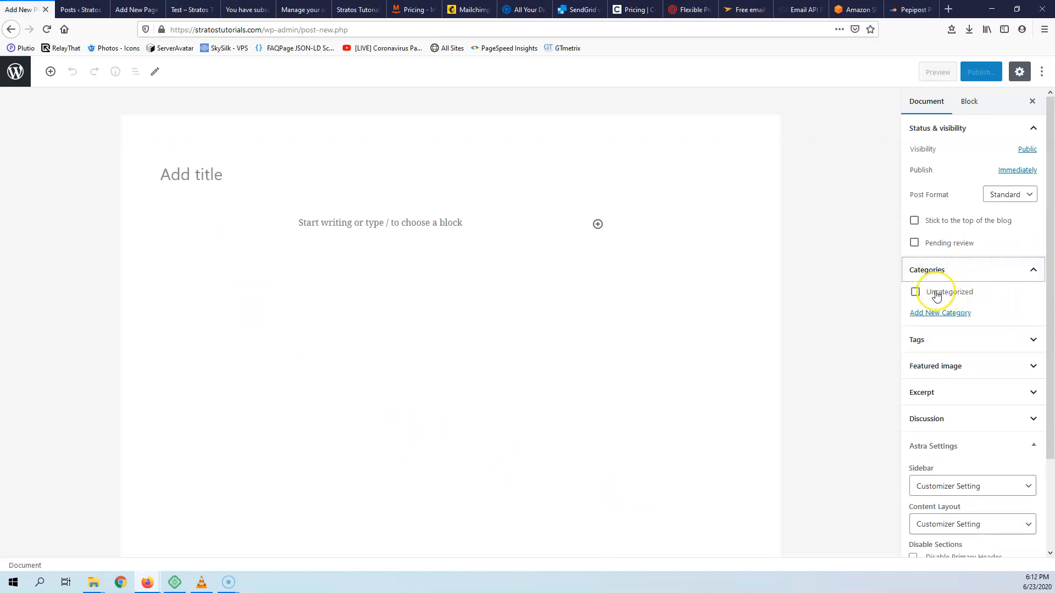
pyautogui.click(866, 299)
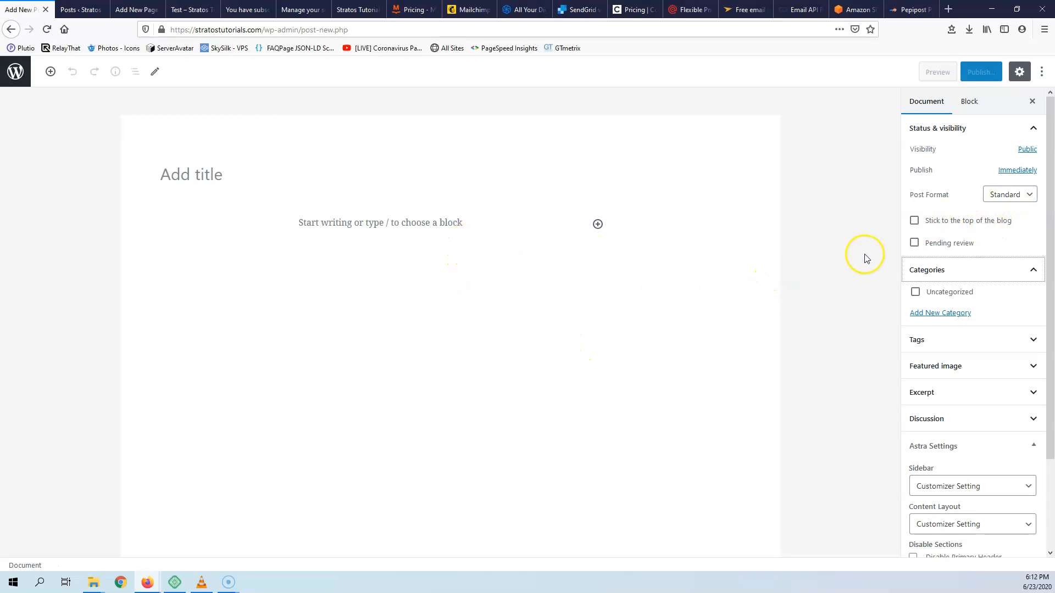
pyautogui.scroll(-3, 972, 231)
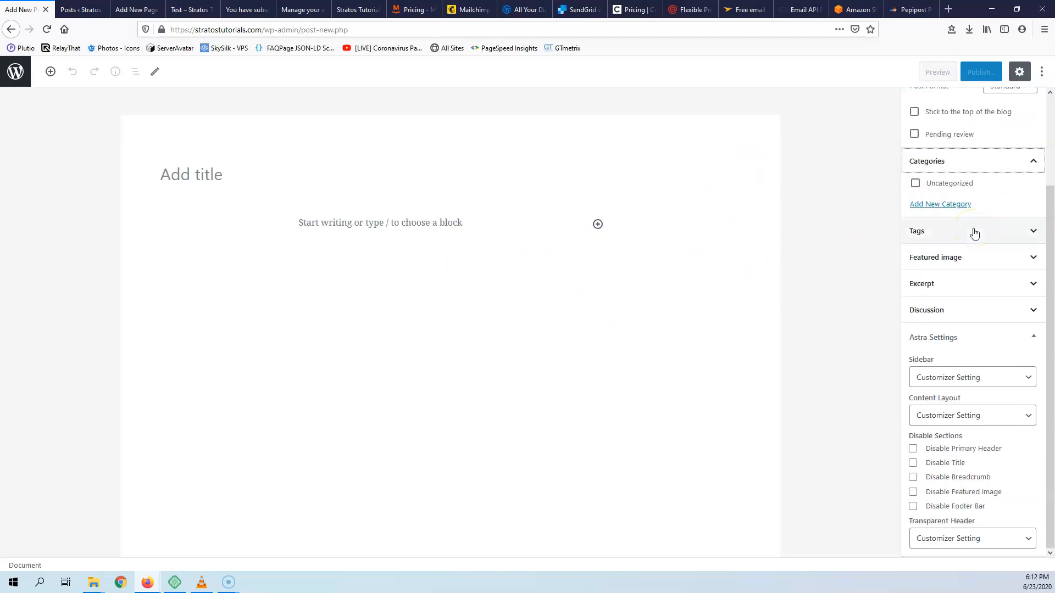
pyautogui.scroll(1, 975, 223)
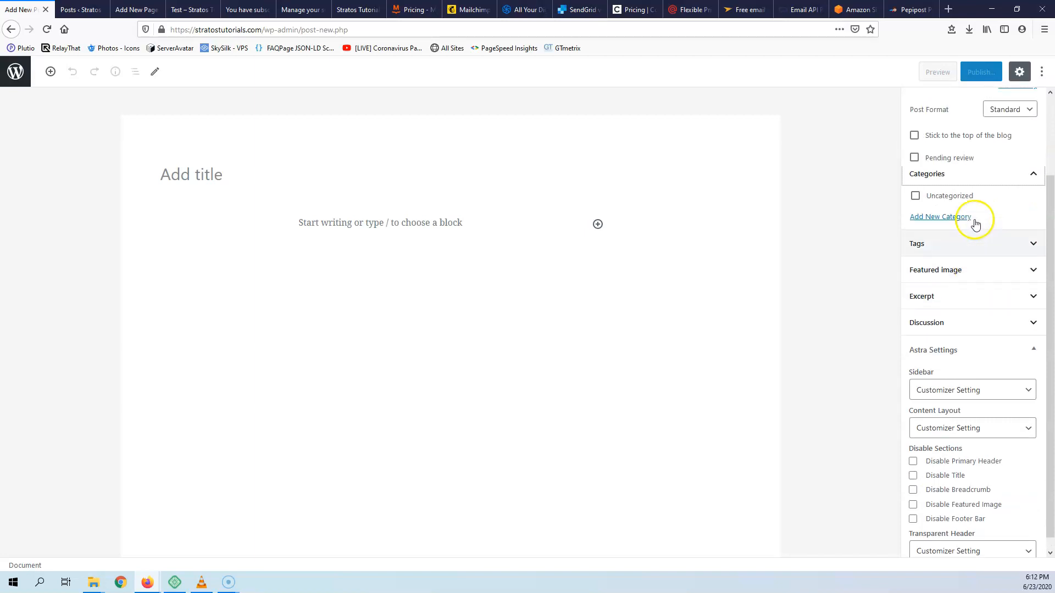
pyautogui.scroll(2, 975, 223)
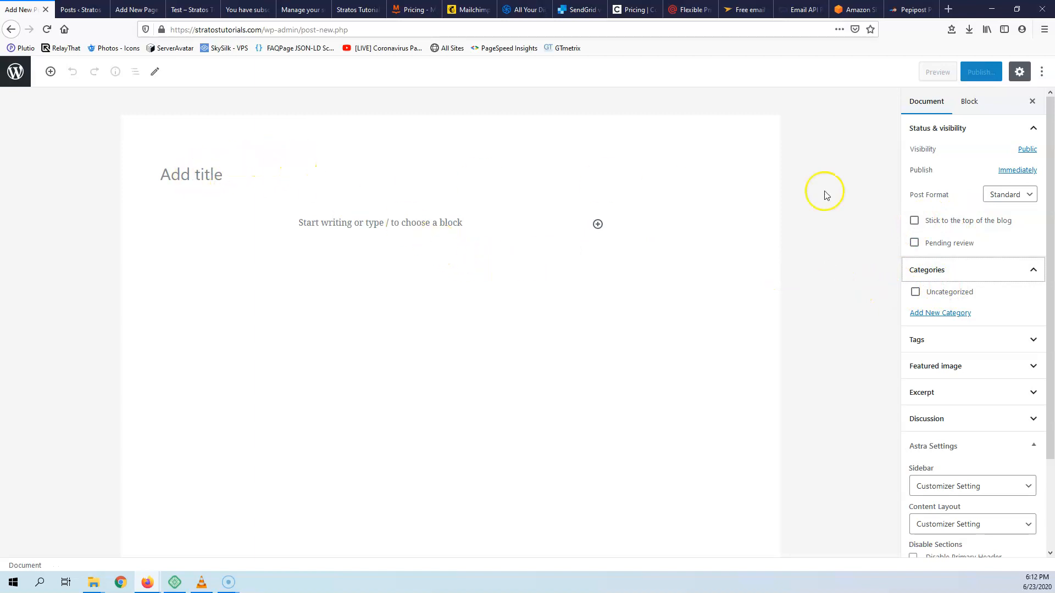
pyautogui.scroll(-2, 982, 284)
pyautogui.scroll(2, 981, 284)
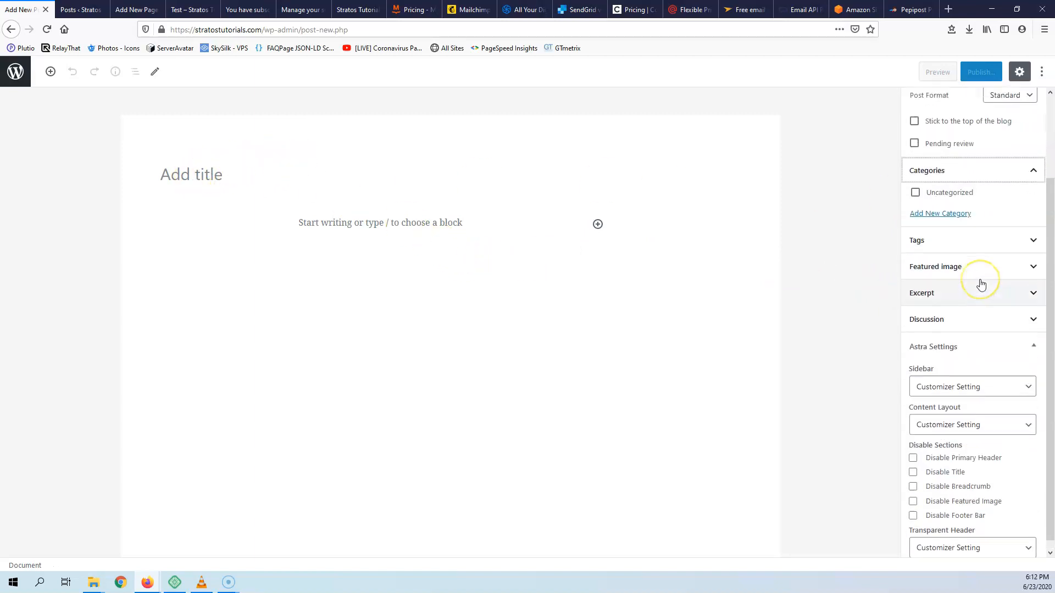
pyautogui.scroll(-2, 981, 283)
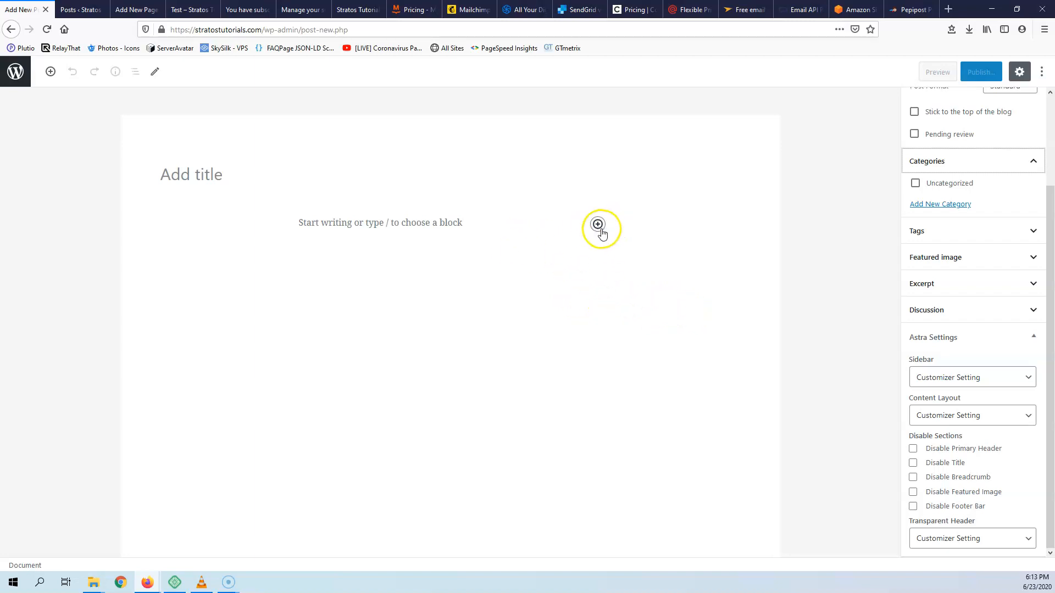
pyautogui.click(96, 15)
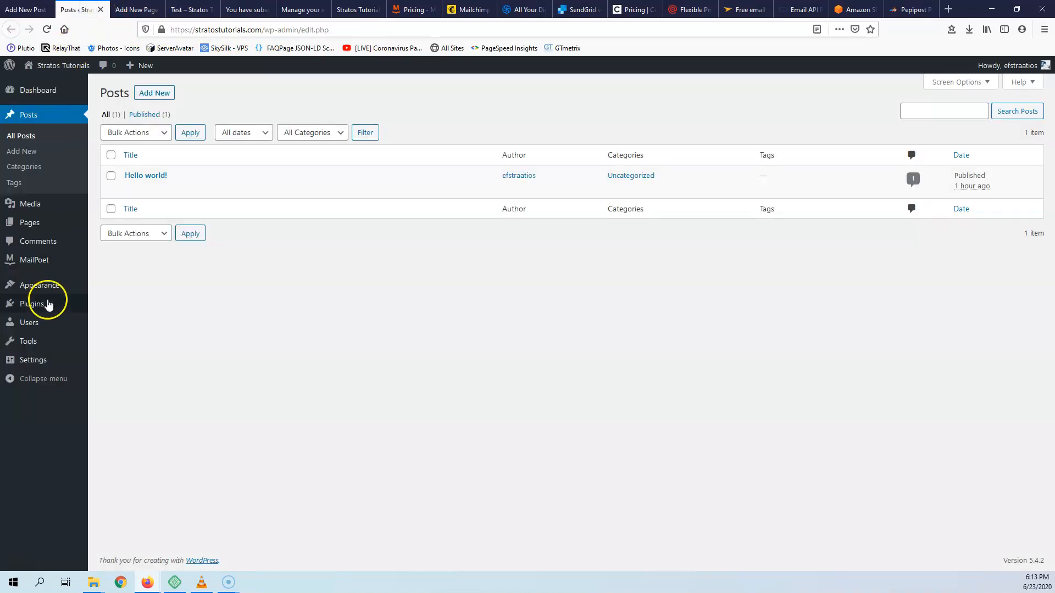
# - Open MailPoet's Post Notifications and keep the News notification's status Active
pyautogui.moveTo(34, 266)
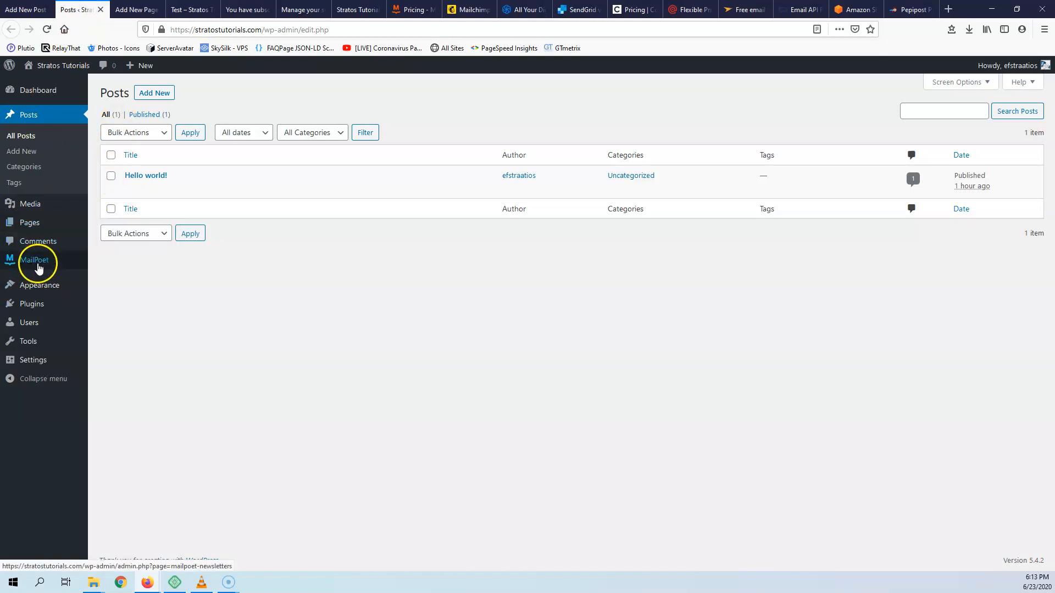
pyautogui.click(95, 264)
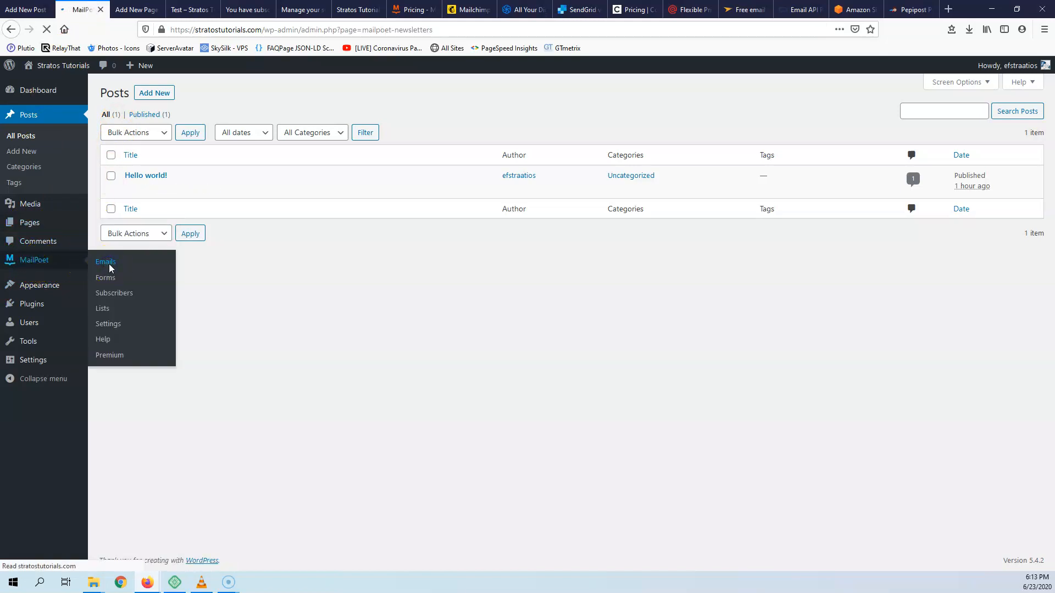
pyautogui.click(267, 118)
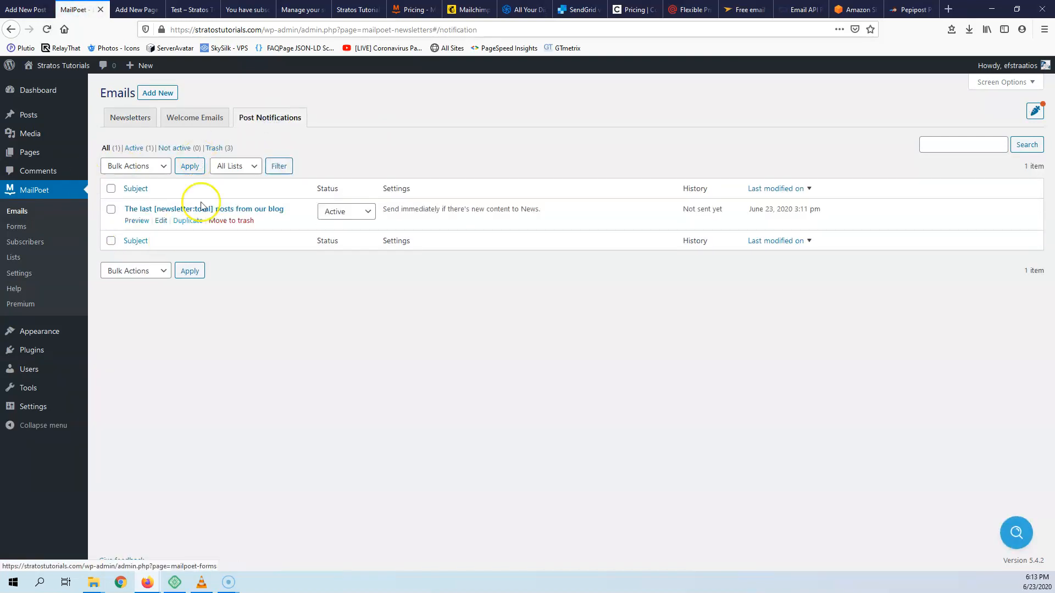
pyautogui.click(333, 213)
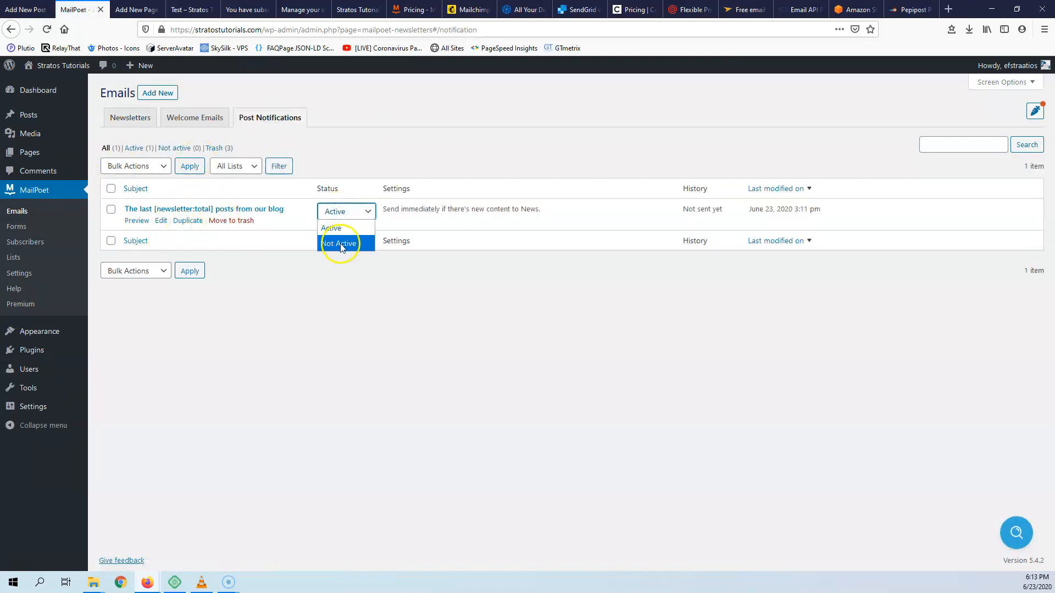
pyautogui.click(302, 348)
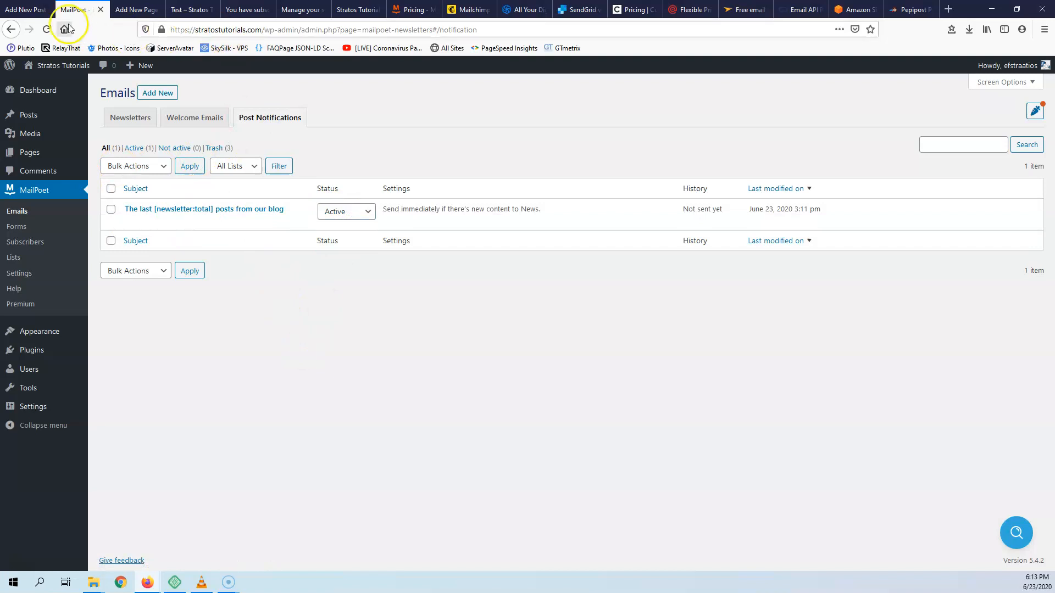
# - Switch to the post editor tab and back, then start a new MailPoet email
pyautogui.click(33, 11)
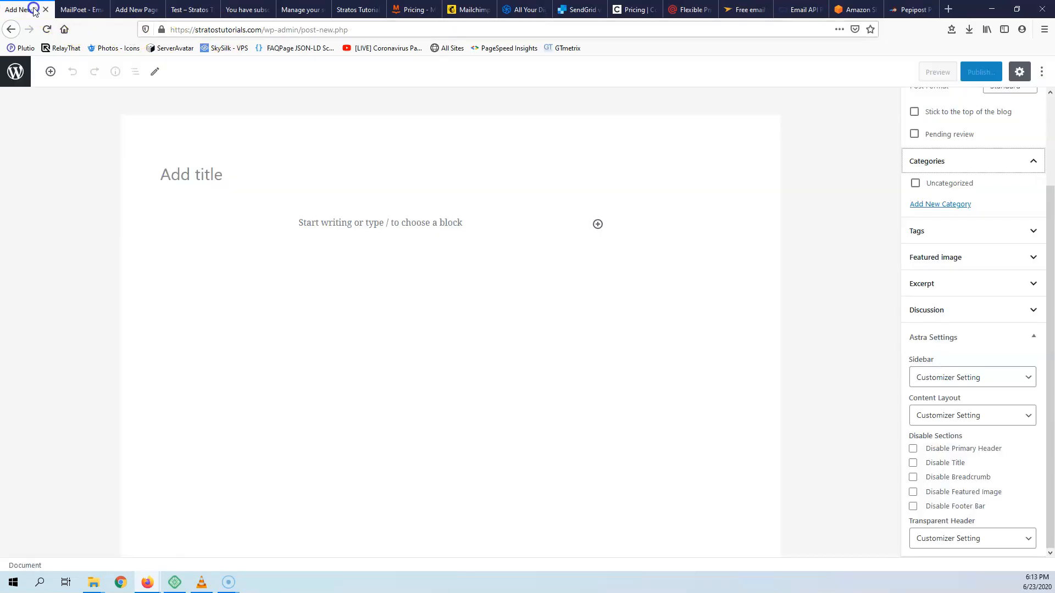
pyautogui.click(78, 10)
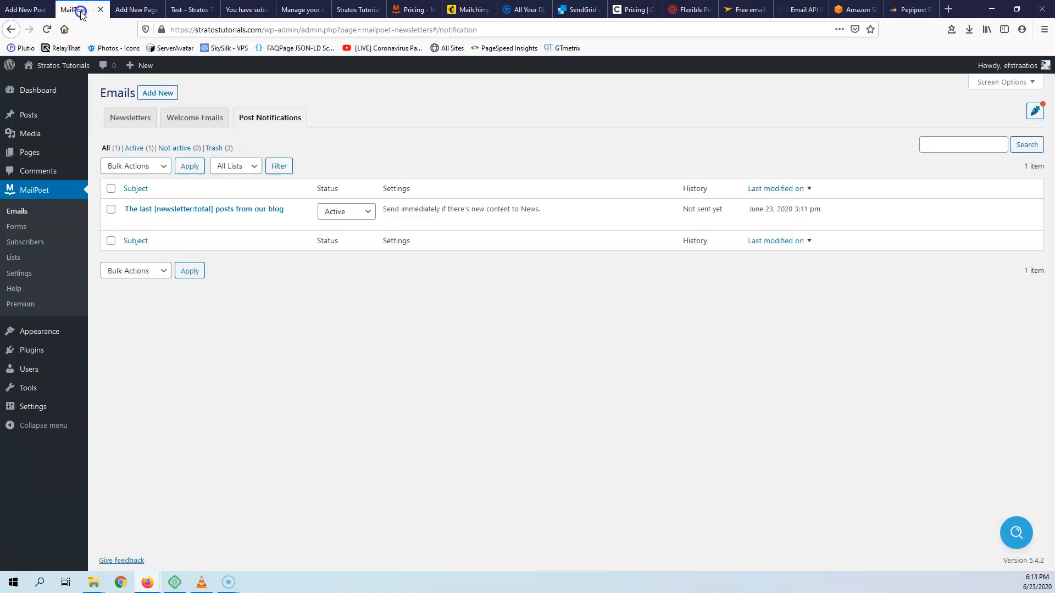
pyautogui.click(156, 93)
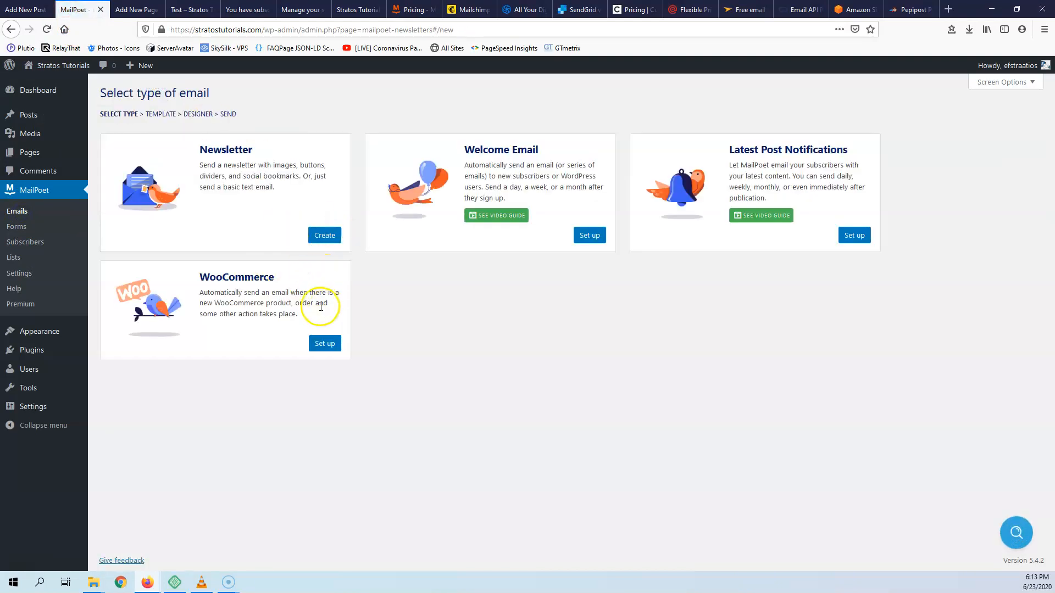
# - Start a WooCommerce automatic email to see events like Abandoned Shopping Cart and First Purchase
pyautogui.click(329, 344)
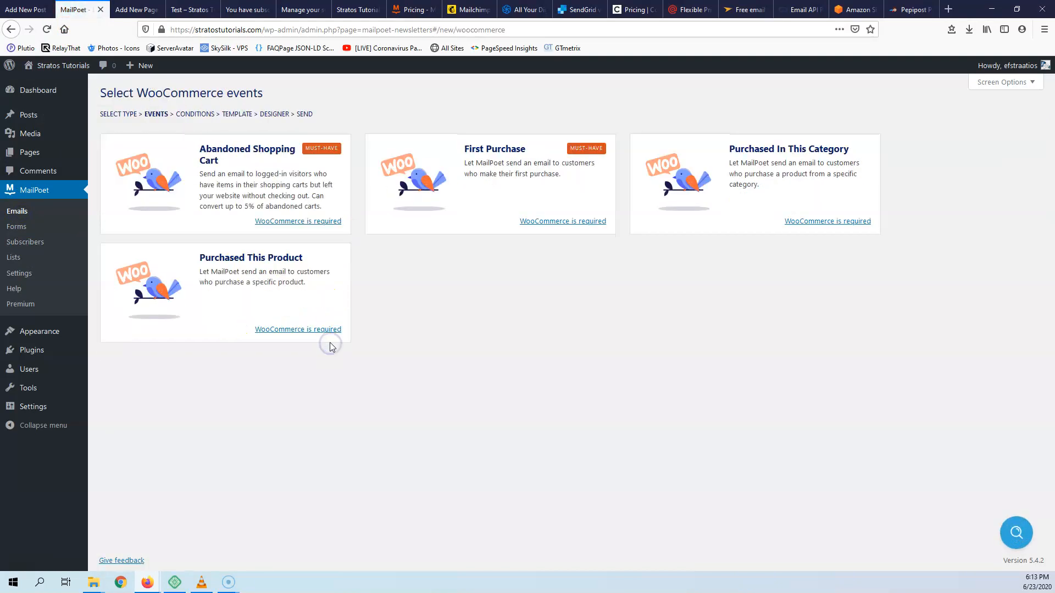